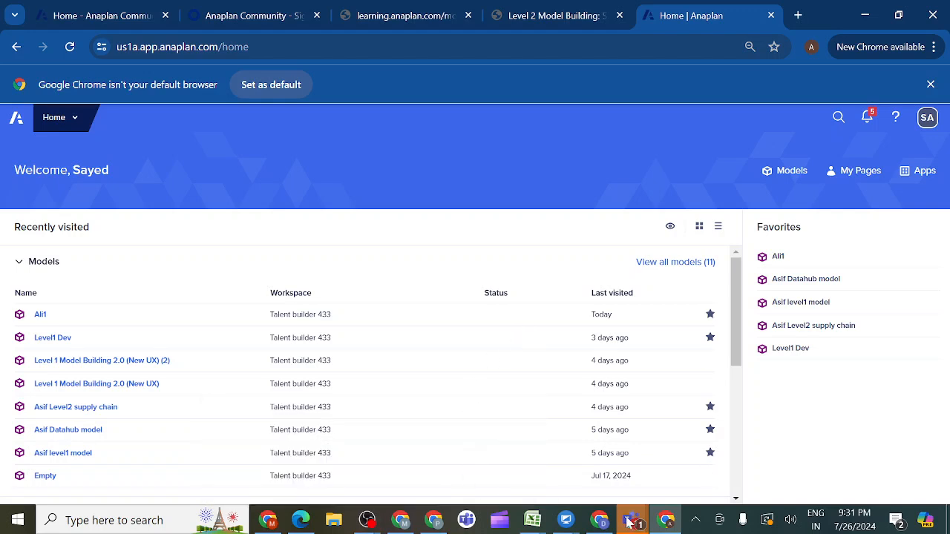
- Switch to the Anaplan evening class meeting in Teams and share the whole screen with sound included
{"action": "mouse_move", "coordinate": [631, 524]}
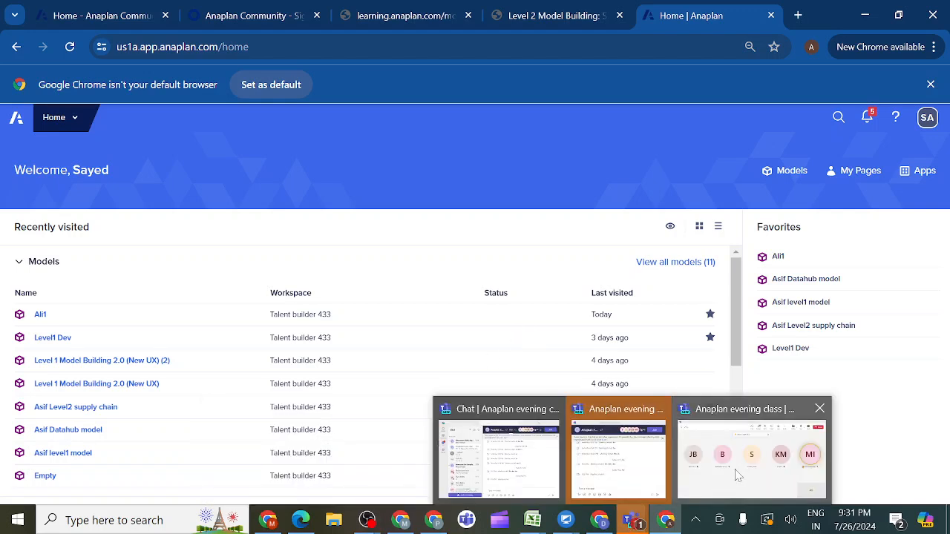
{"action": "left_click", "coordinate": [737, 476]}
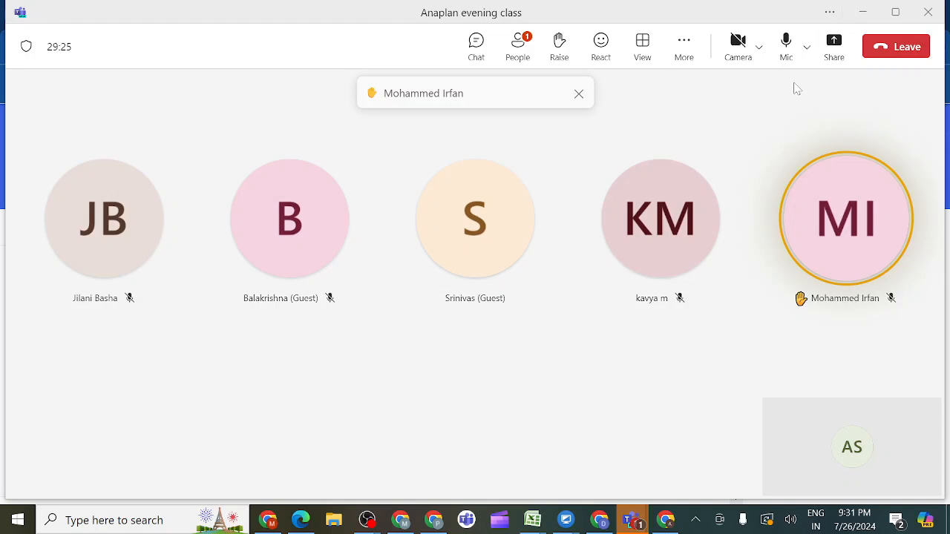
{"action": "left_click", "coordinate": [834, 46]}
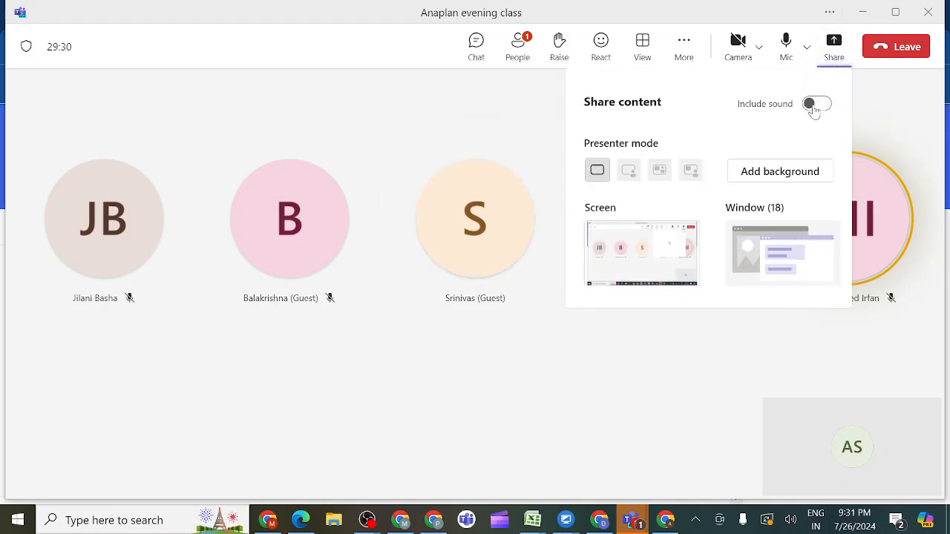
{"action": "left_click", "coordinate": [815, 106]}
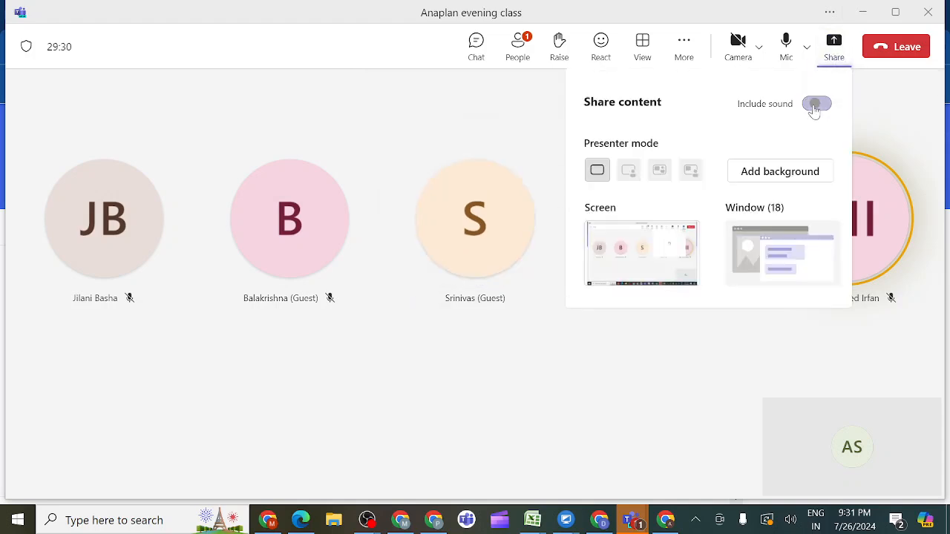
{"action": "left_click", "coordinate": [668, 245]}
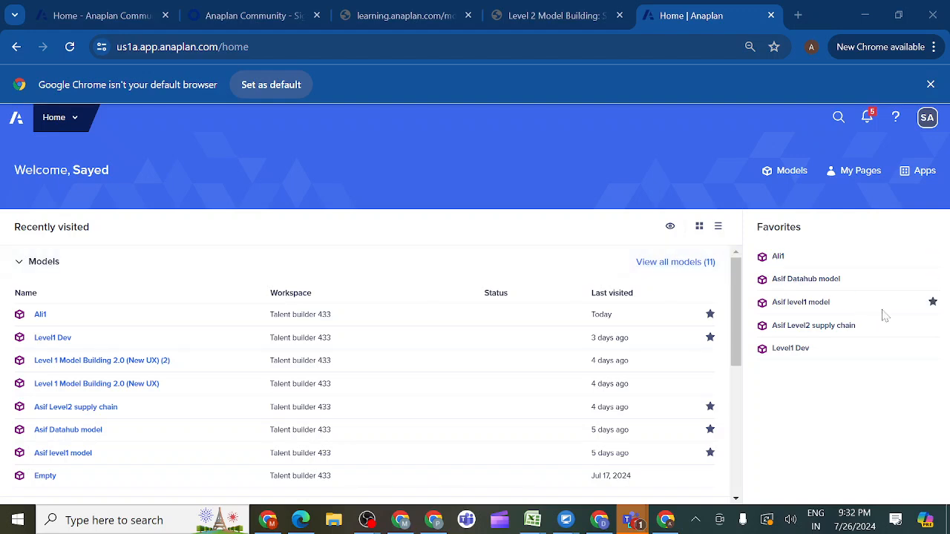
- Return to Anaplan in Chrome and open the Level1 Dev model in the Talent builder 433 workspace
{"action": "left_click", "coordinate": [800, 334]}
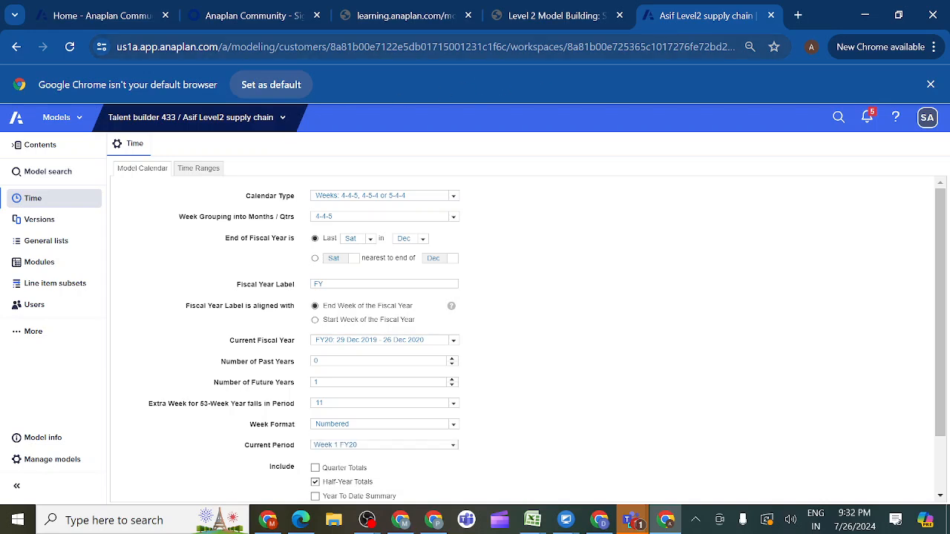
{"action": "left_click", "coordinate": [282, 121]}
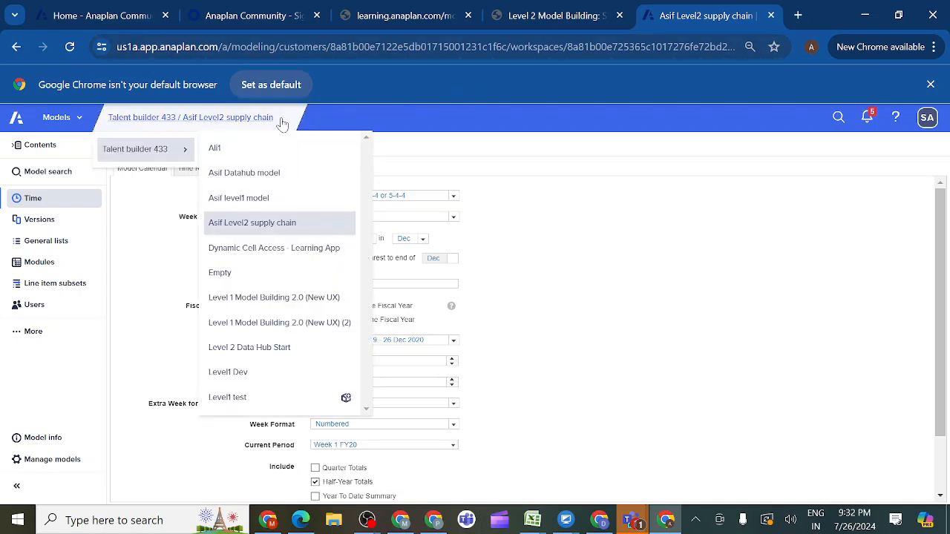
{"action": "left_click", "coordinate": [247, 153]}
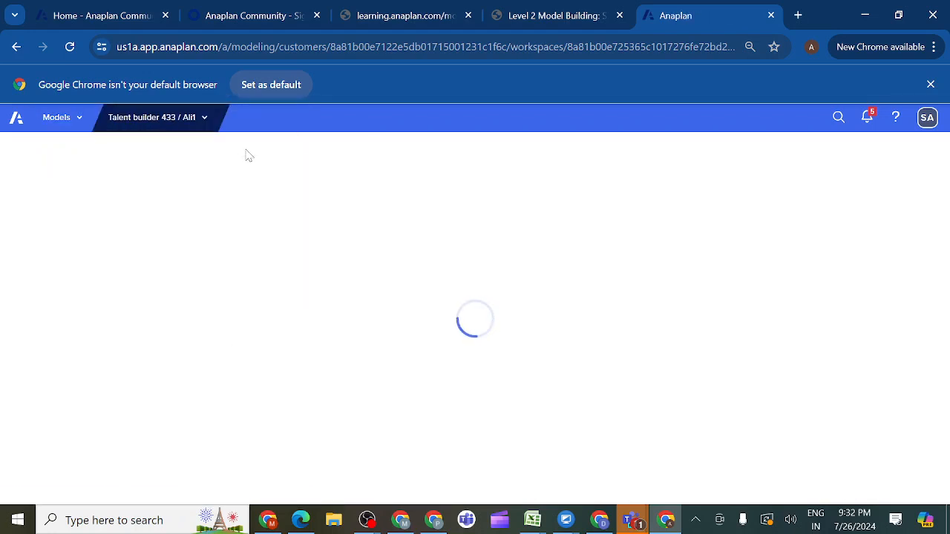
{"action": "left_click", "coordinate": [205, 120]}
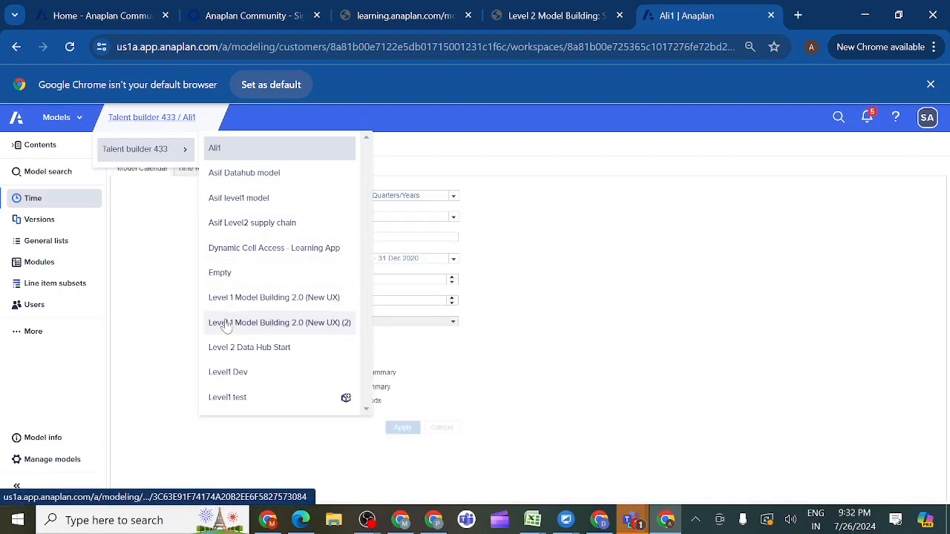
{"action": "left_click", "coordinate": [228, 373]}
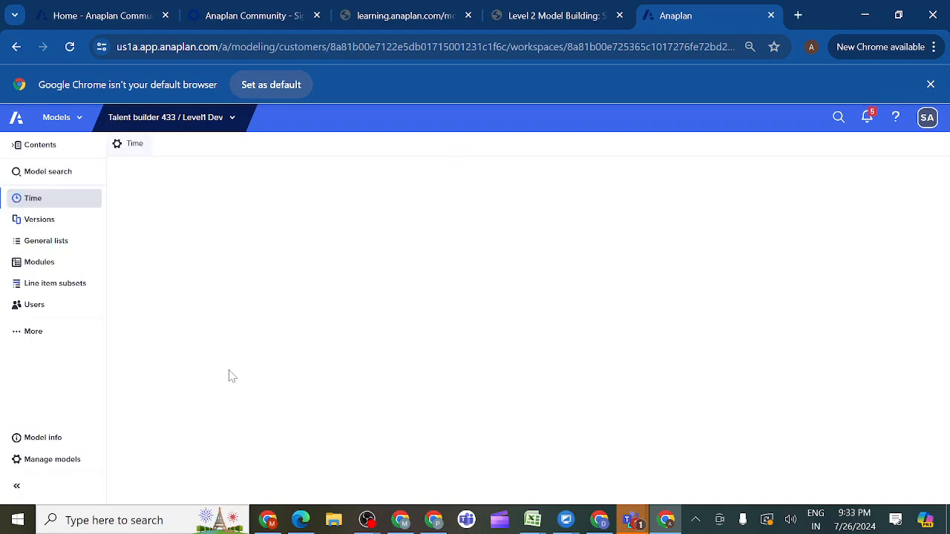
- Open the dropdown list module from the model's modules
{"action": "left_click", "coordinate": [52, 262]}
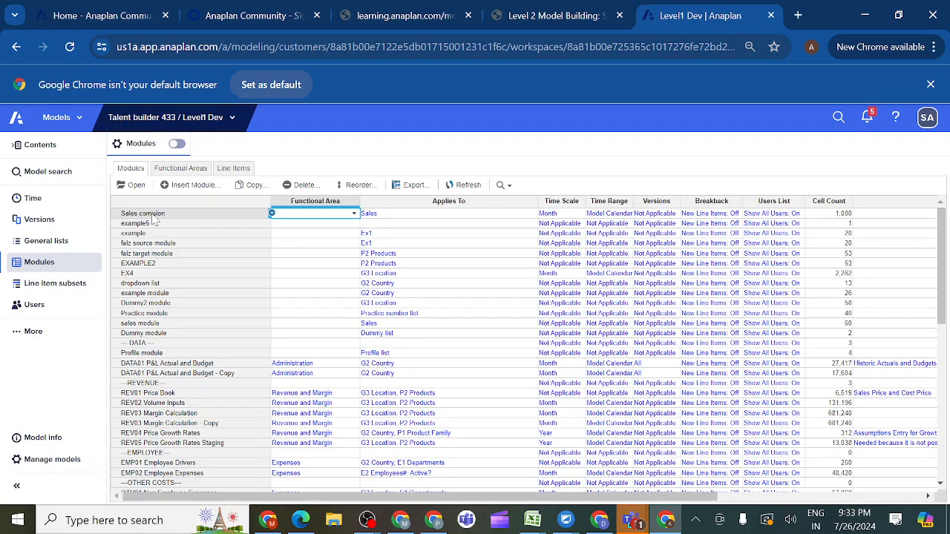
{"action": "left_click", "coordinate": [138, 286]}
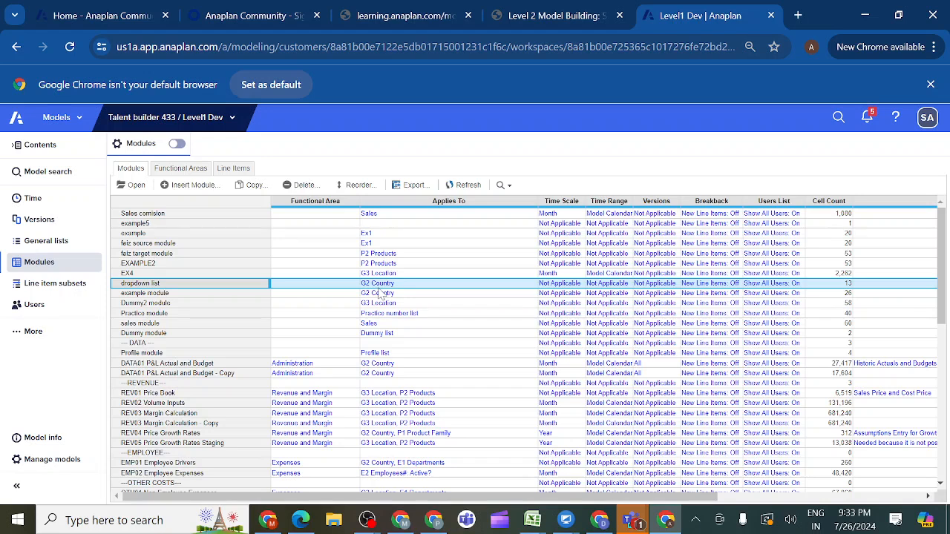
{"action": "left_click", "coordinate": [136, 186]}
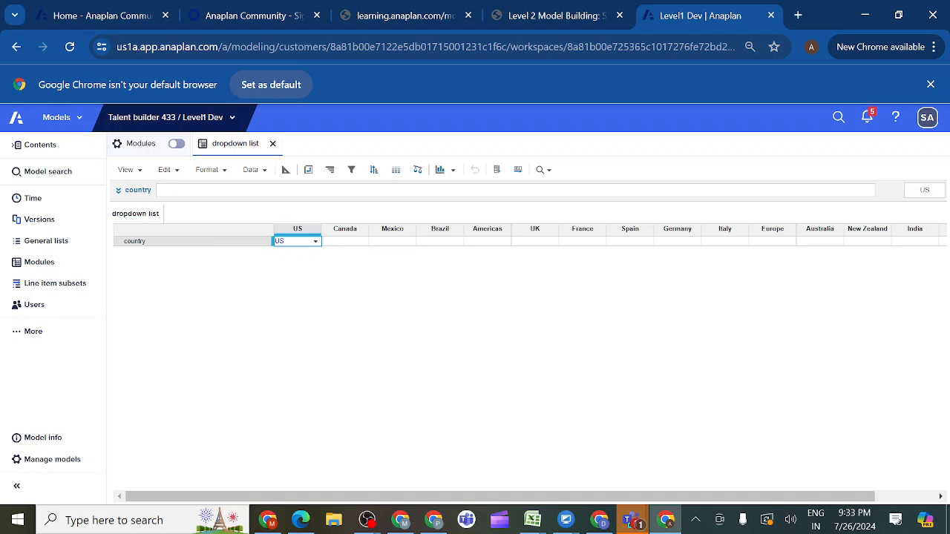
- Check the dropdown list module's pivot layout and its line item settings in blueprint view
{"action": "left_click", "coordinate": [308, 171]}
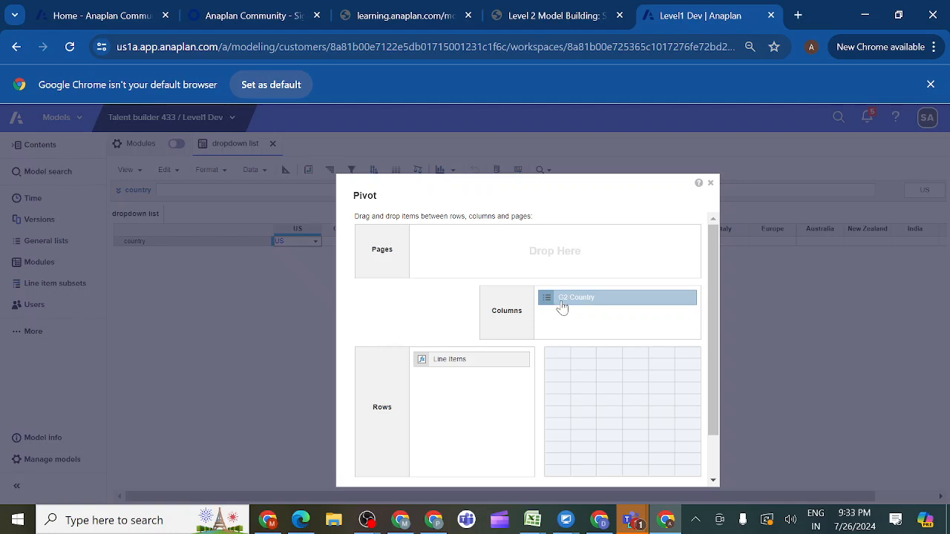
{"action": "left_click", "coordinate": [710, 184]}
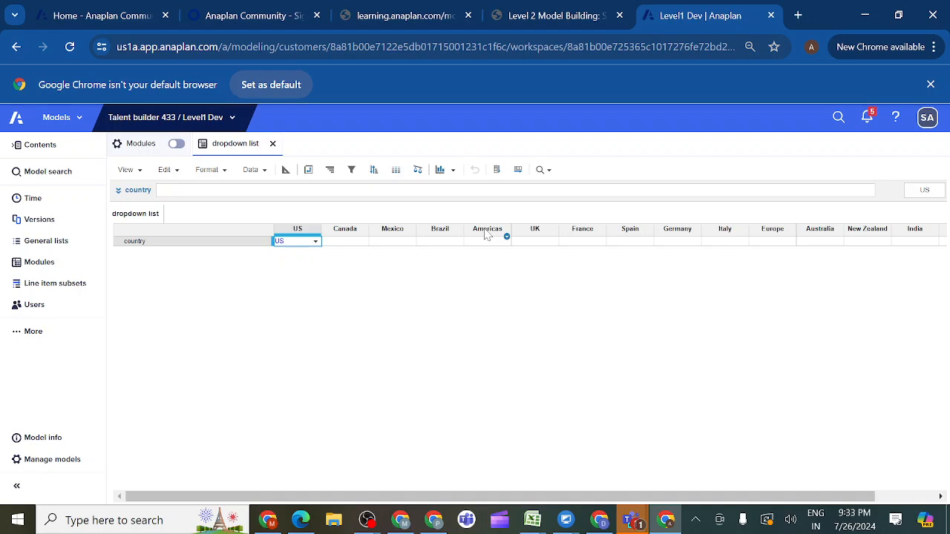
{"action": "left_click", "coordinate": [286, 170]}
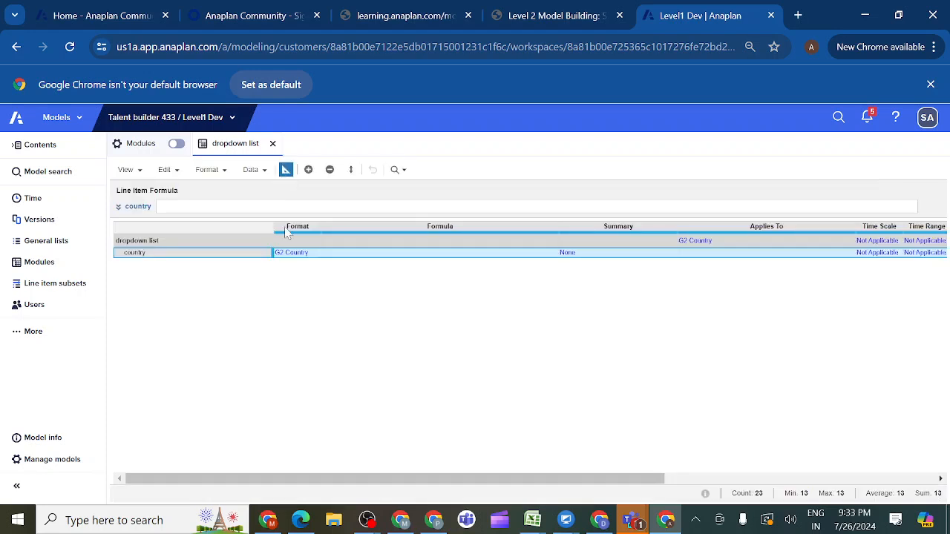
{"action": "left_click", "coordinate": [286, 171]}
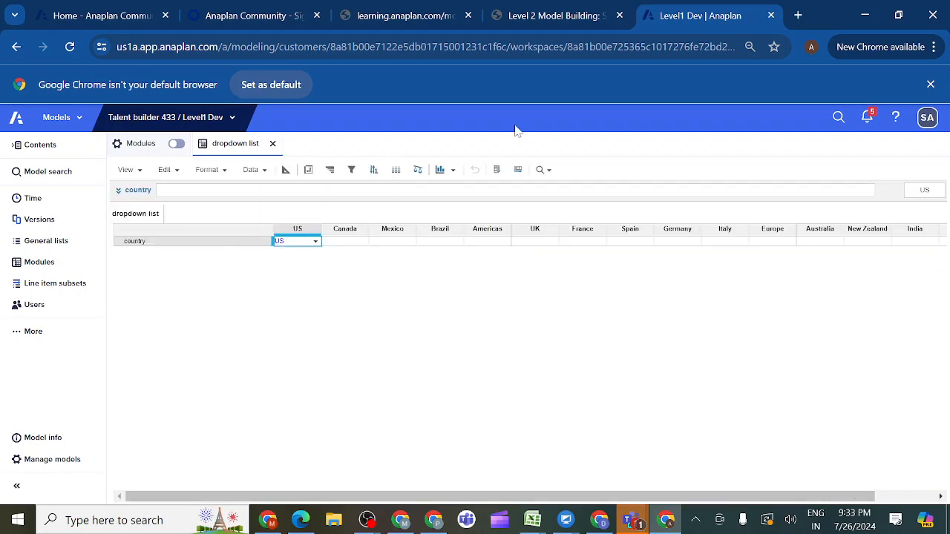
- Duplicate the Level1 Dev and learning.anaplan.com browser tabs and bring up the duplicated Anaplan tab
{"action": "right_click", "coordinate": [692, 15]}
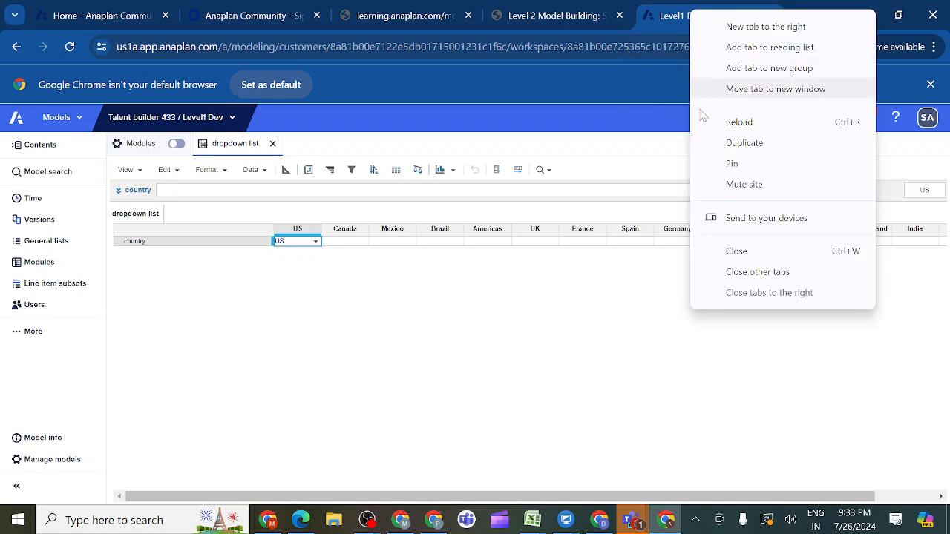
{"action": "left_click", "coordinate": [745, 145]}
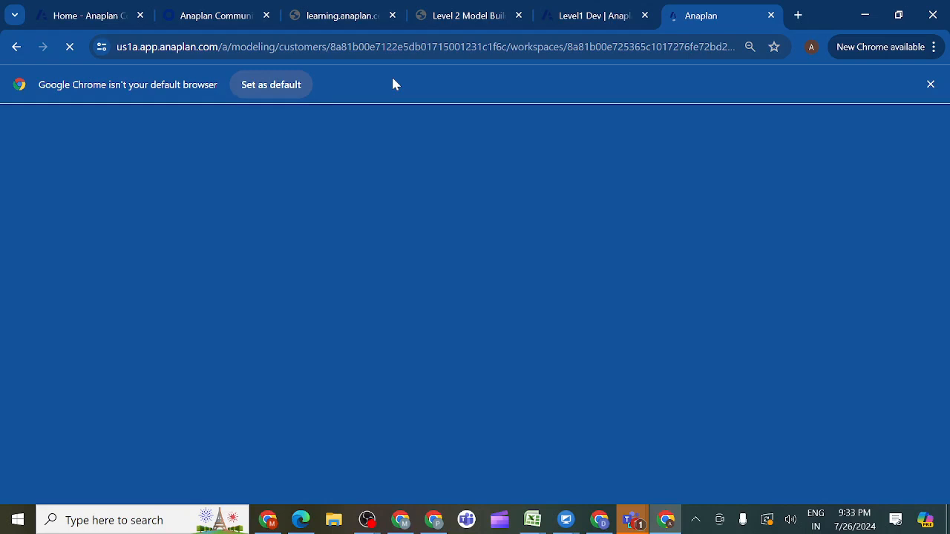
{"action": "right_click", "coordinate": [335, 17]}
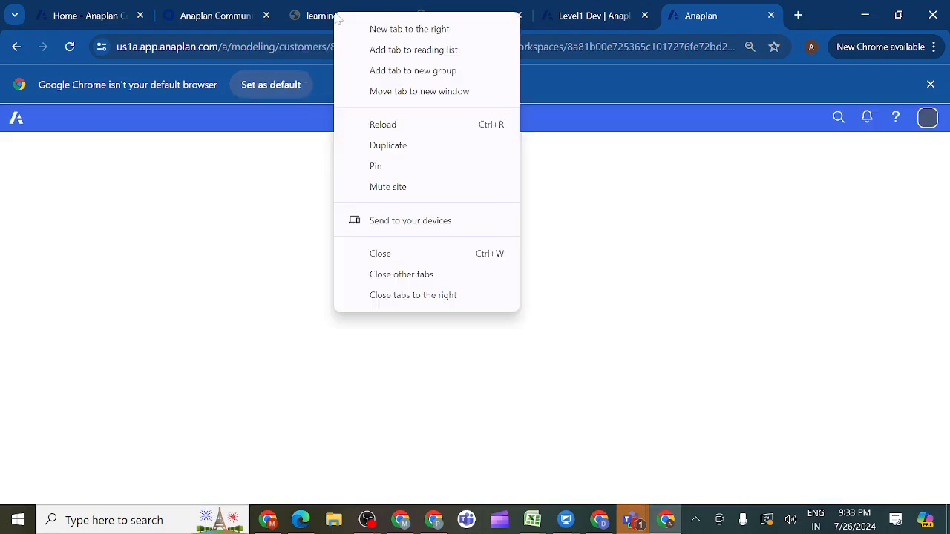
{"action": "left_click", "coordinate": [388, 146]}
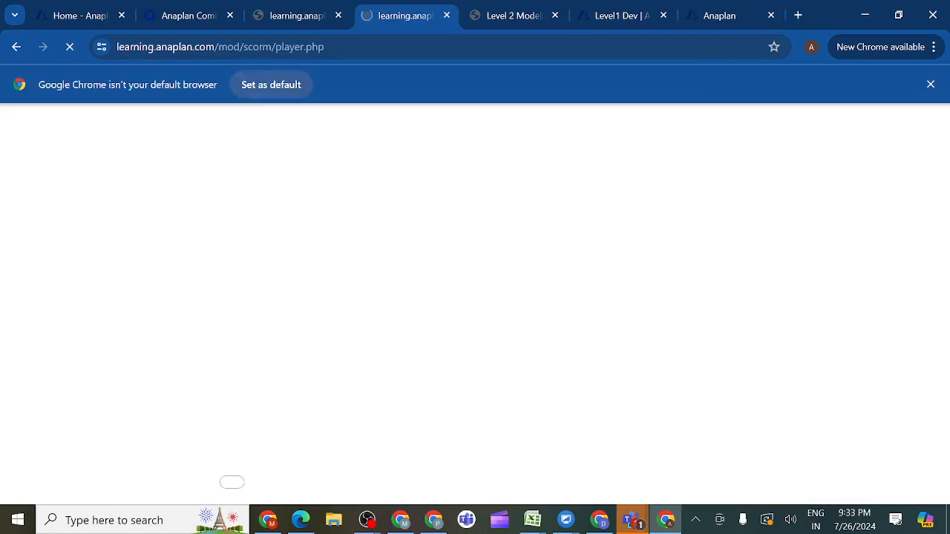
{"action": "left_click", "coordinate": [715, 16]}
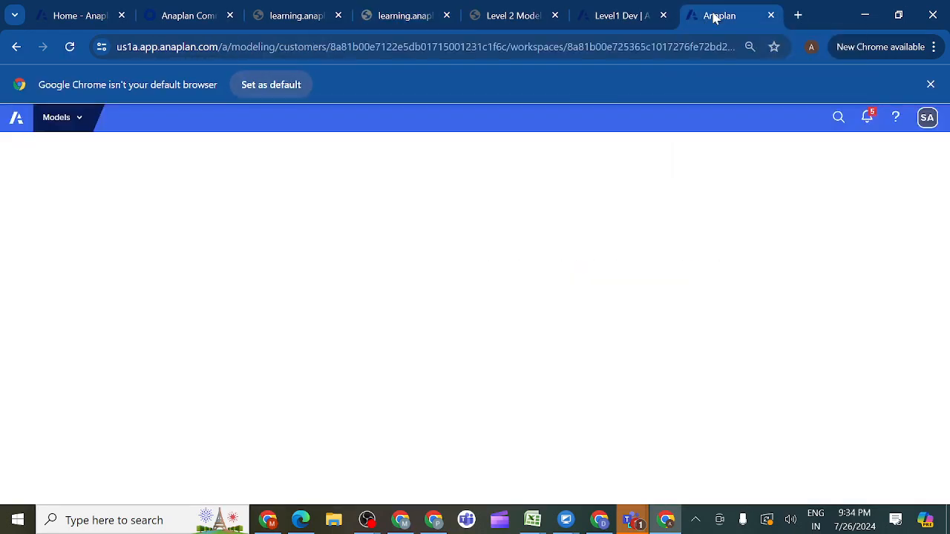
- Open the drop down page from My Pages
{"action": "left_click", "coordinate": [80, 121]}
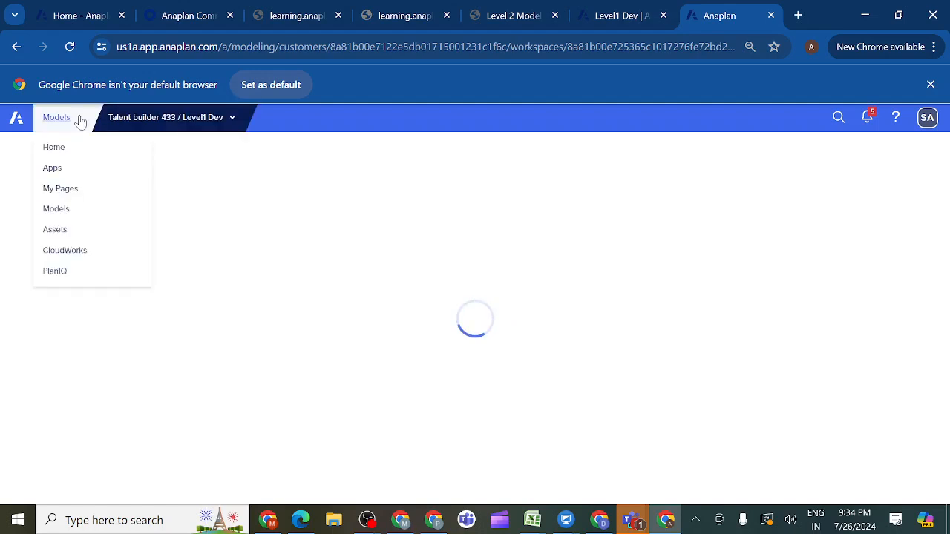
{"action": "left_click", "coordinate": [61, 190]}
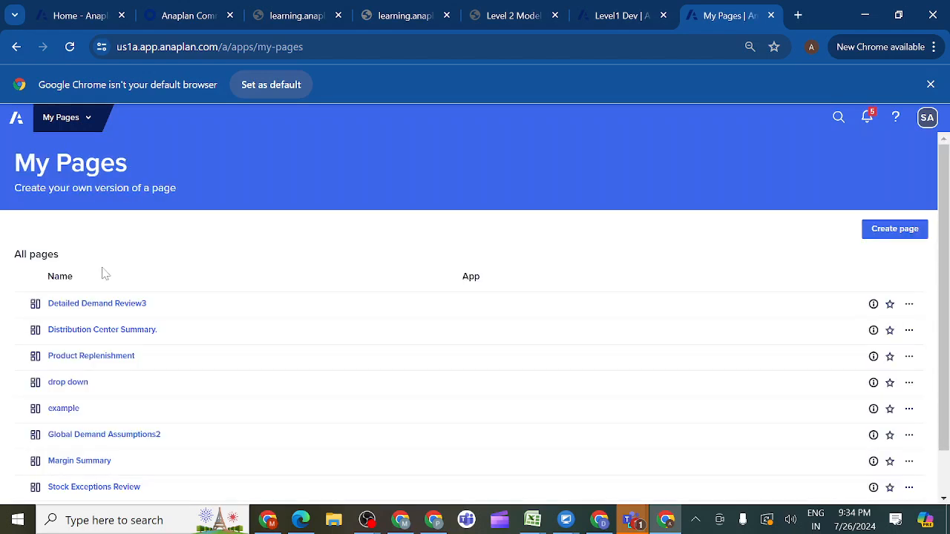
{"action": "left_click", "coordinate": [67, 383]}
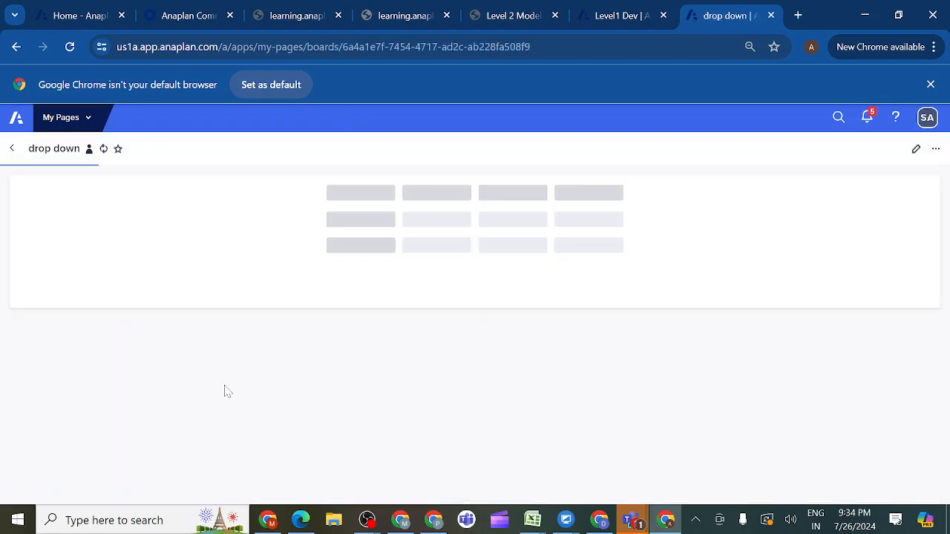
- Set the country value in the page's grid to Canada
{"action": "left_click", "coordinate": [894, 220]}
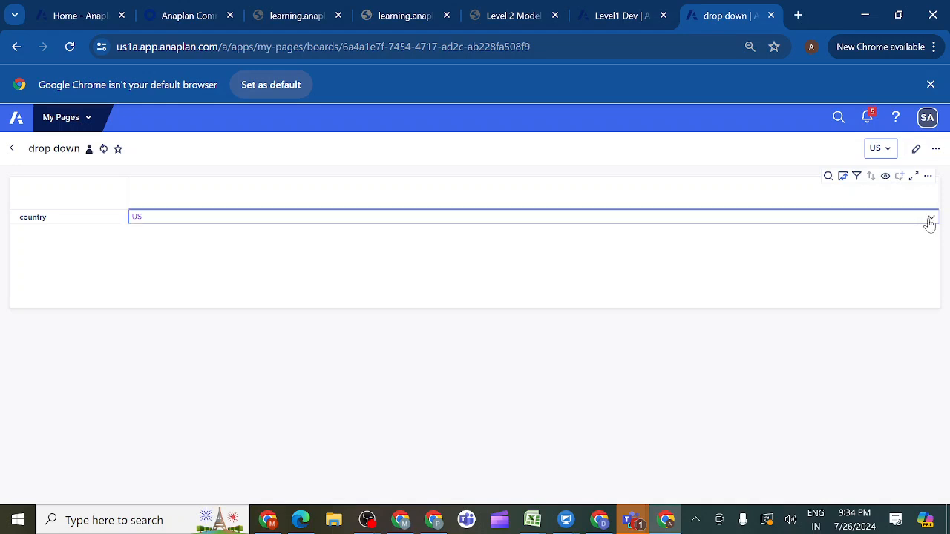
{"action": "left_click", "coordinate": [930, 220]}
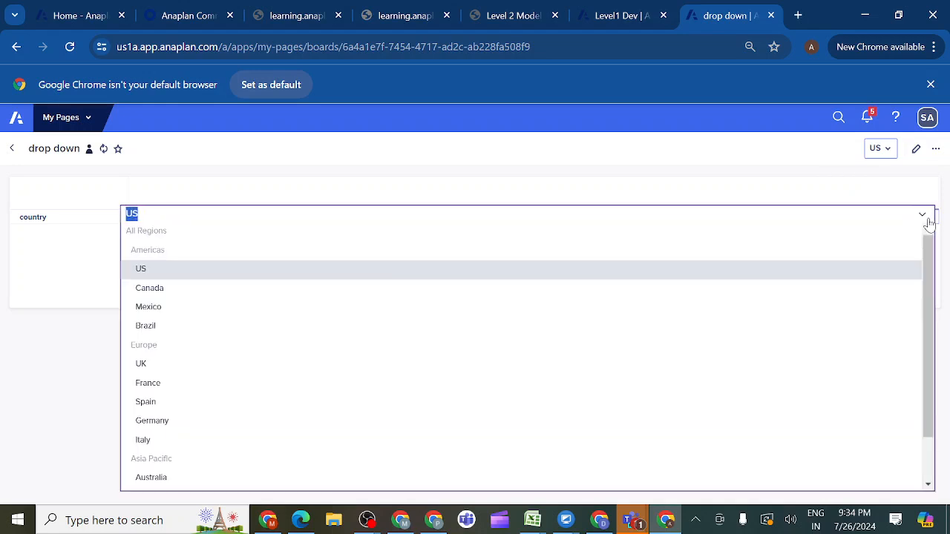
{"action": "left_click", "coordinate": [195, 293]}
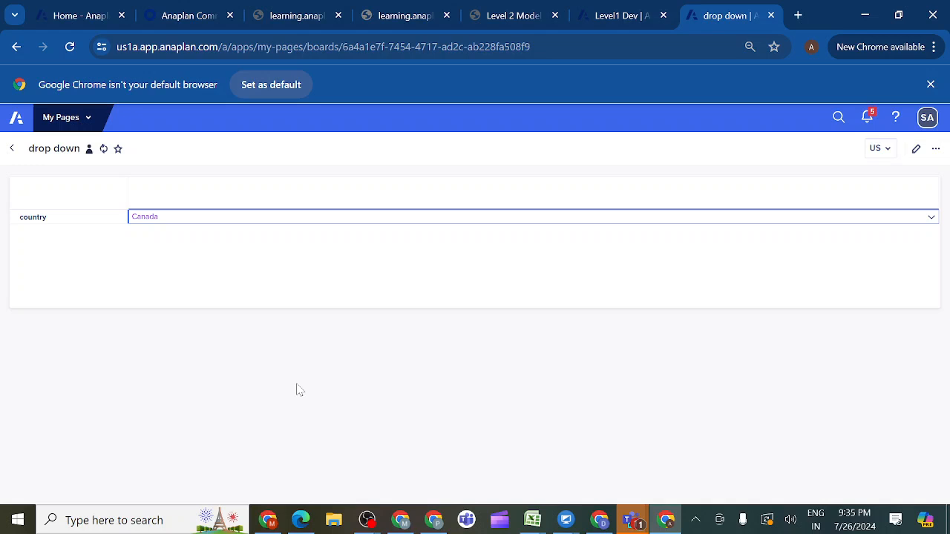
- Pivot the dropdown list module in Level1 Dev so that G2 Country is on rows and Line Items on columns
{"action": "left_click", "coordinate": [616, 16]}
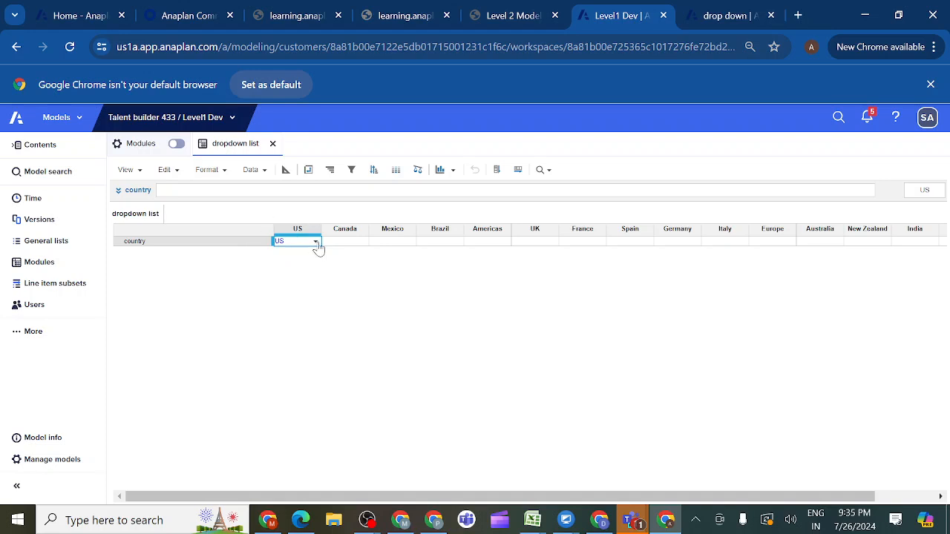
{"action": "left_click", "coordinate": [309, 171]}
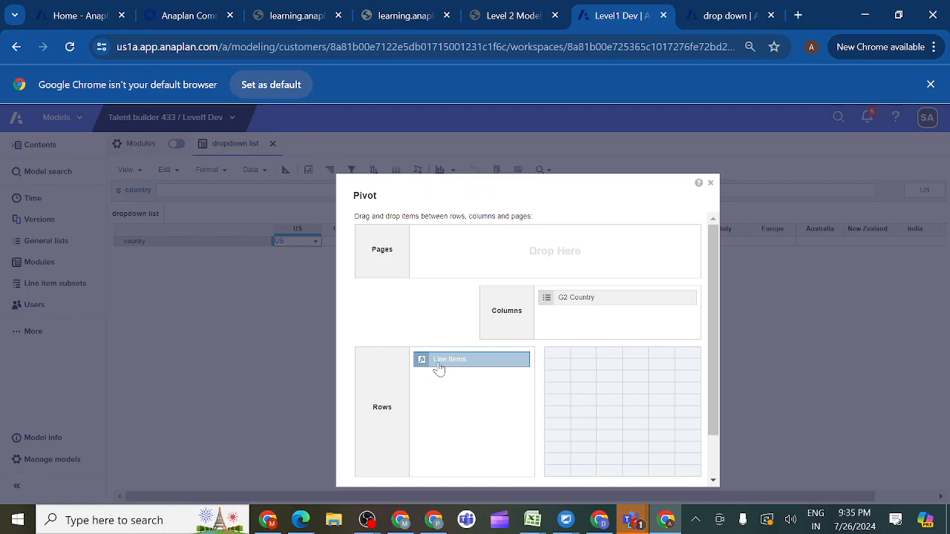
{"action": "mouse_move", "coordinate": [439, 369]}
{"action": "left_mouse_down"}
{"action": "mouse_move", "coordinate": [585, 322]}
{"action": "mouse_move", "coordinate": [572, 298]}
{"action": "mouse_move", "coordinate": [482, 342]}
{"action": "mouse_move", "coordinate": [456, 366]}
{"action": "left_mouse_up"}
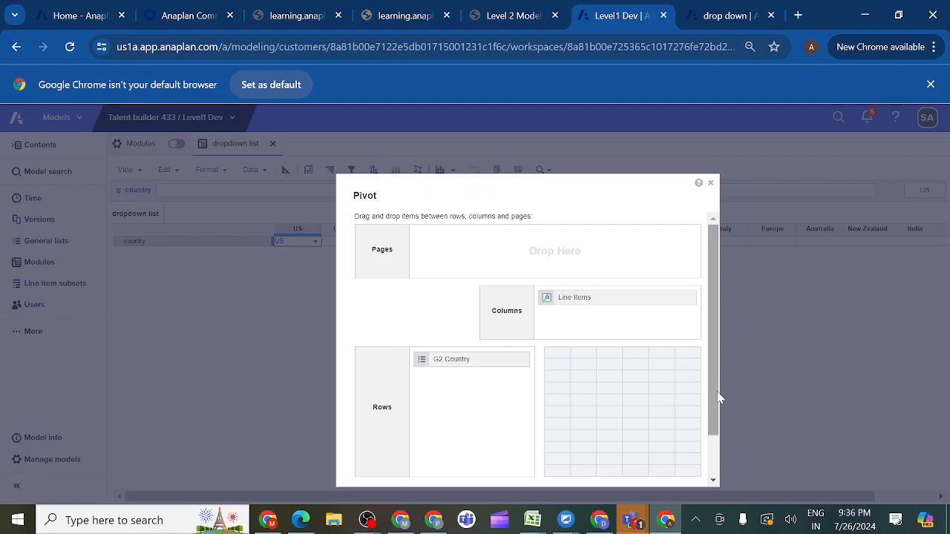
{"action": "left_click", "coordinate": [715, 466]}
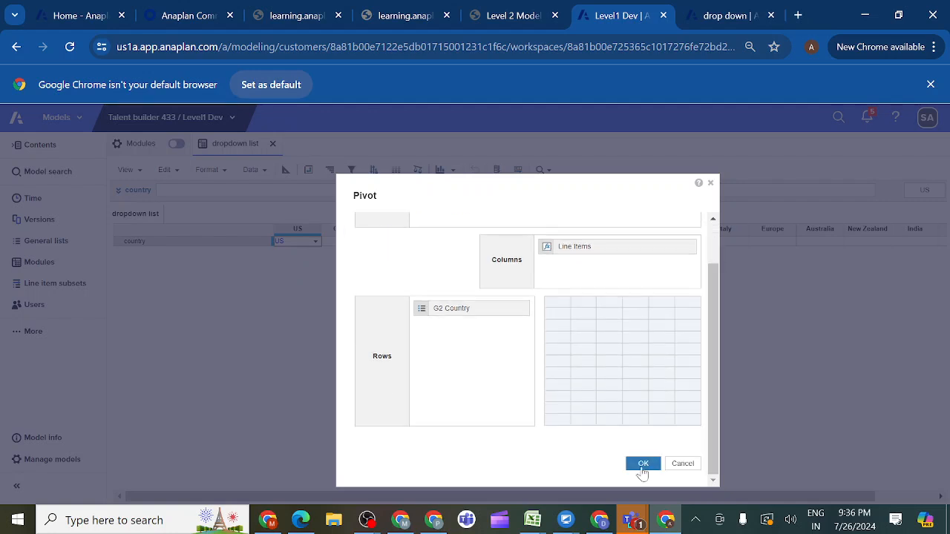
{"action": "left_click", "coordinate": [643, 465]}
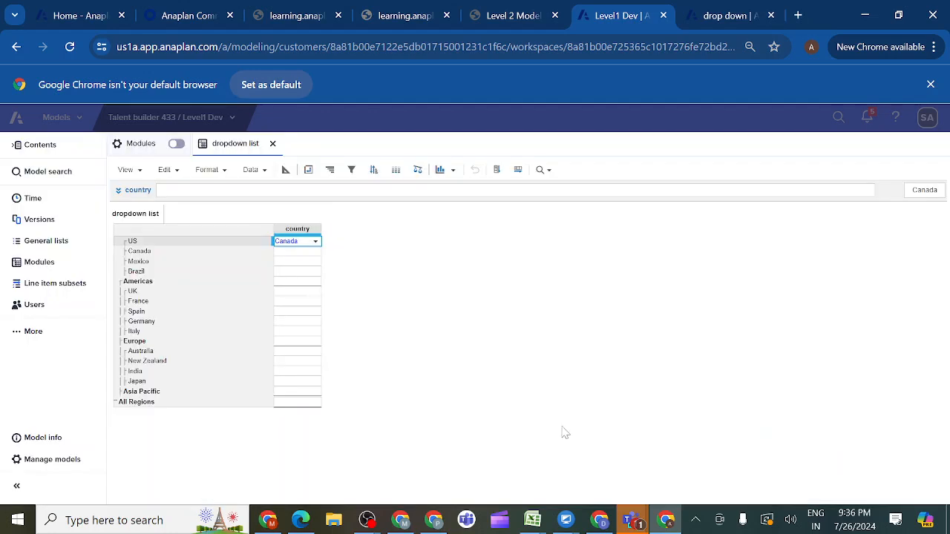
- Pivot the dropdown list module so that G2 Country is on pages and Line Items stays on columns
{"action": "left_click", "coordinate": [314, 255]}
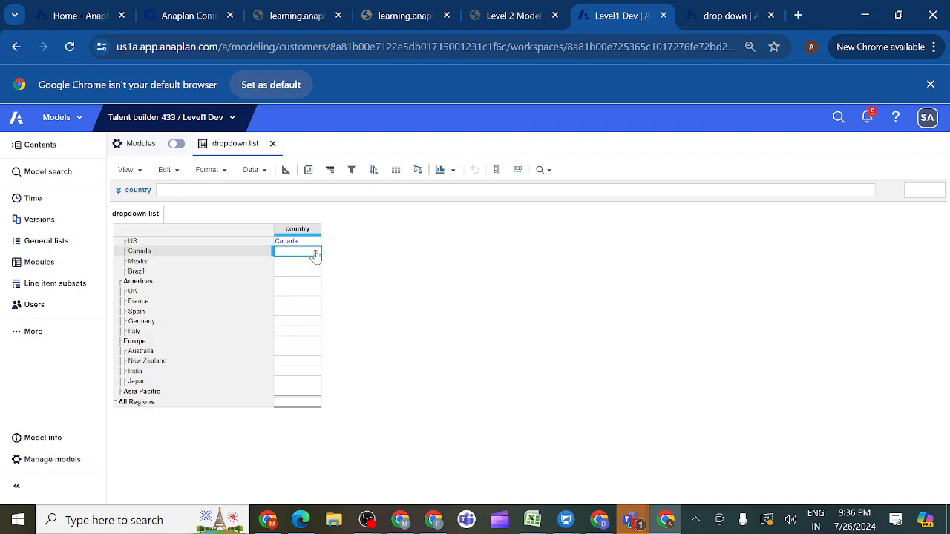
{"action": "left_click", "coordinate": [308, 172]}
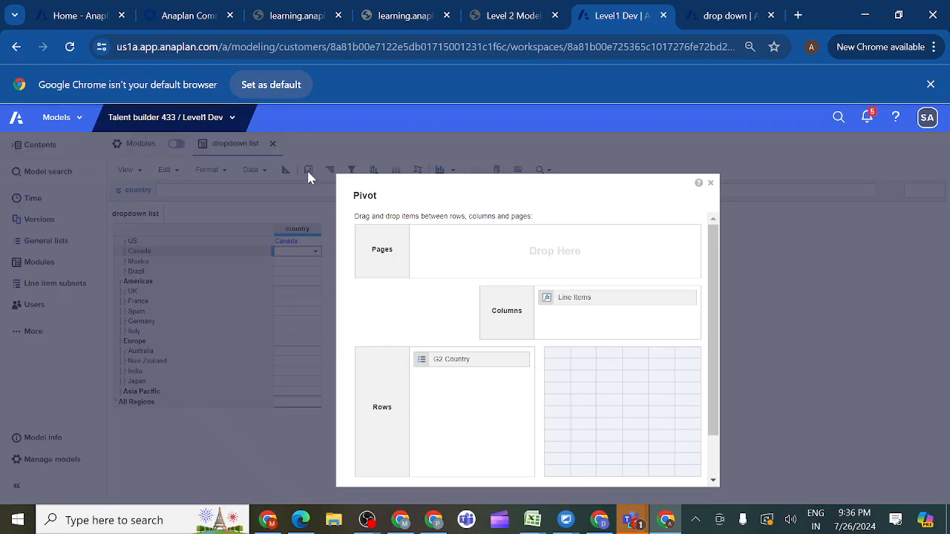
{"action": "left_click_drag", "start_coordinate": [442, 369], "coordinate": [447, 254]}
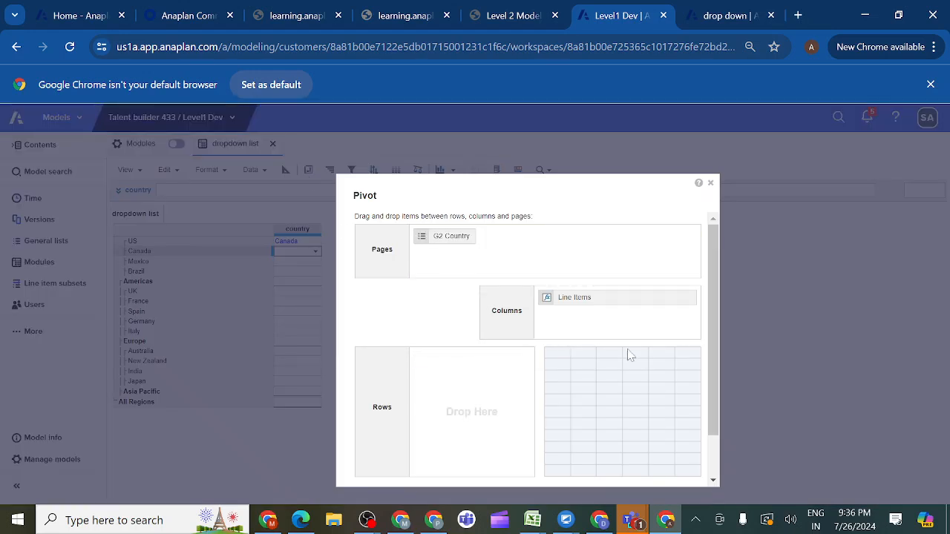
{"action": "left_click_drag", "start_coordinate": [714, 370], "coordinate": [712, 478]}
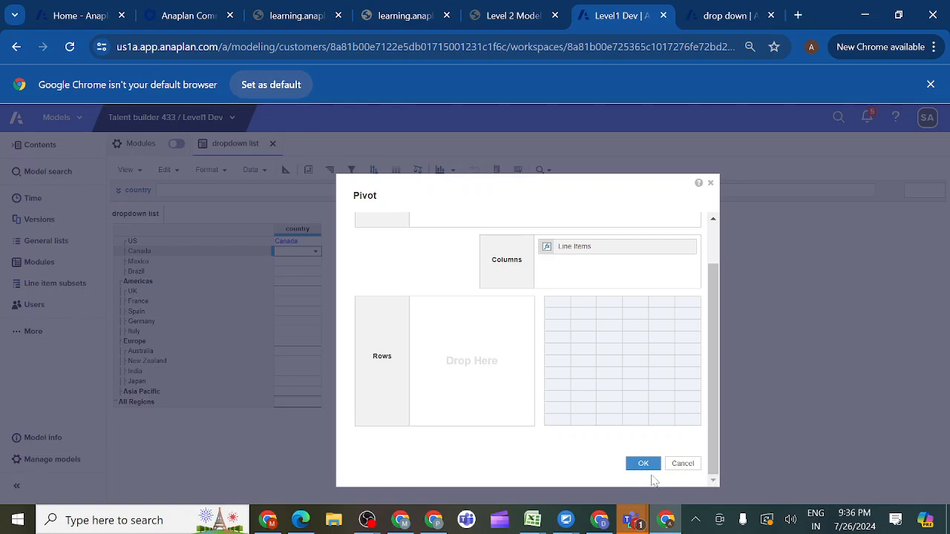
{"action": "left_click", "coordinate": [642, 464]}
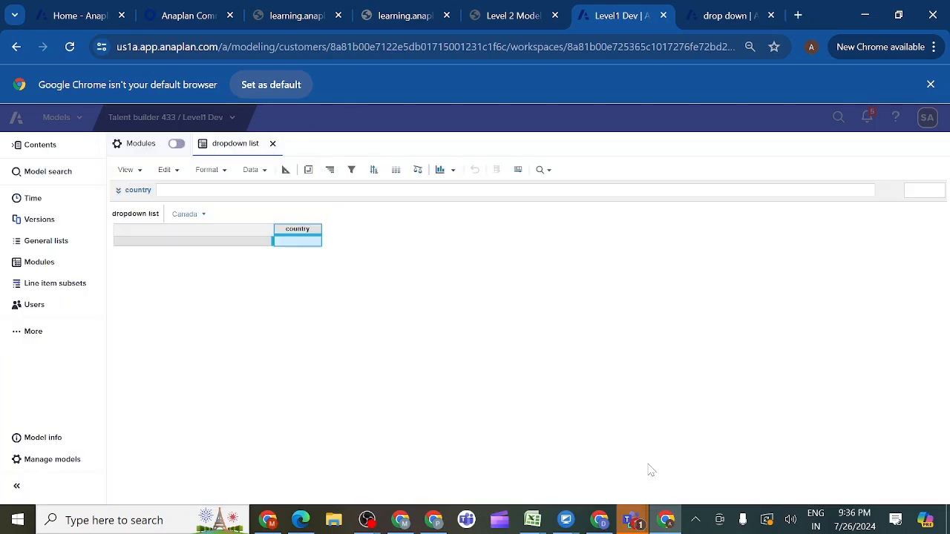
- Set the country line item to Canada for the Canada page selection in the pivoted module
{"action": "left_click", "coordinate": [310, 247]}
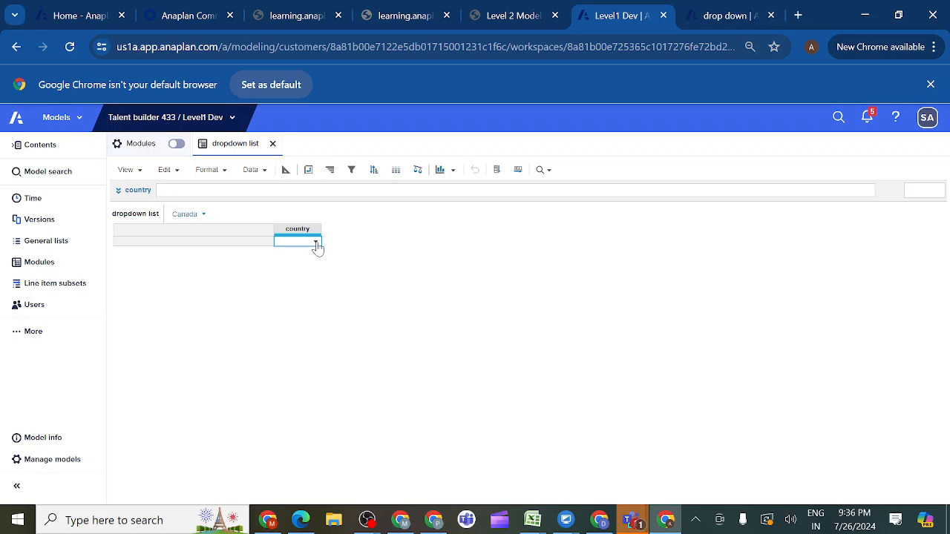
{"action": "left_click", "coordinate": [316, 243]}
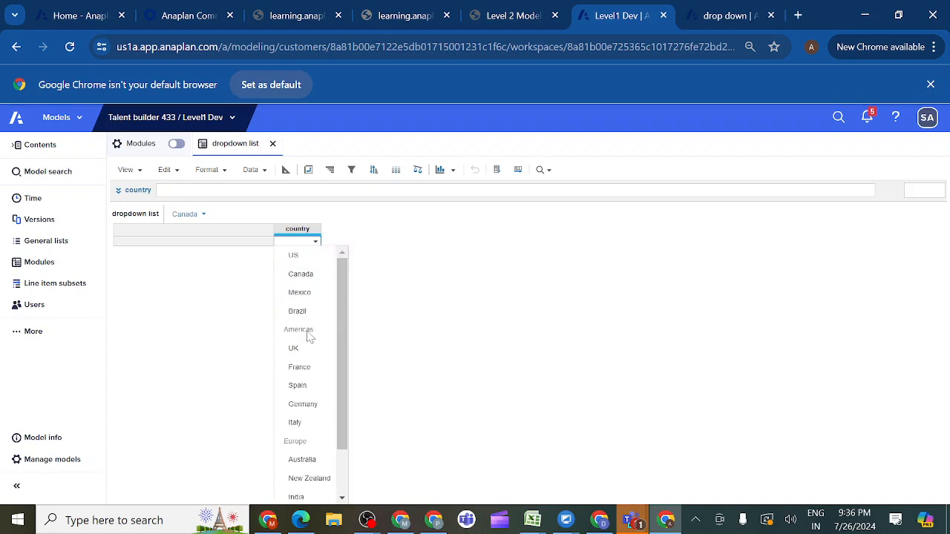
{"action": "left_click", "coordinate": [301, 275]}
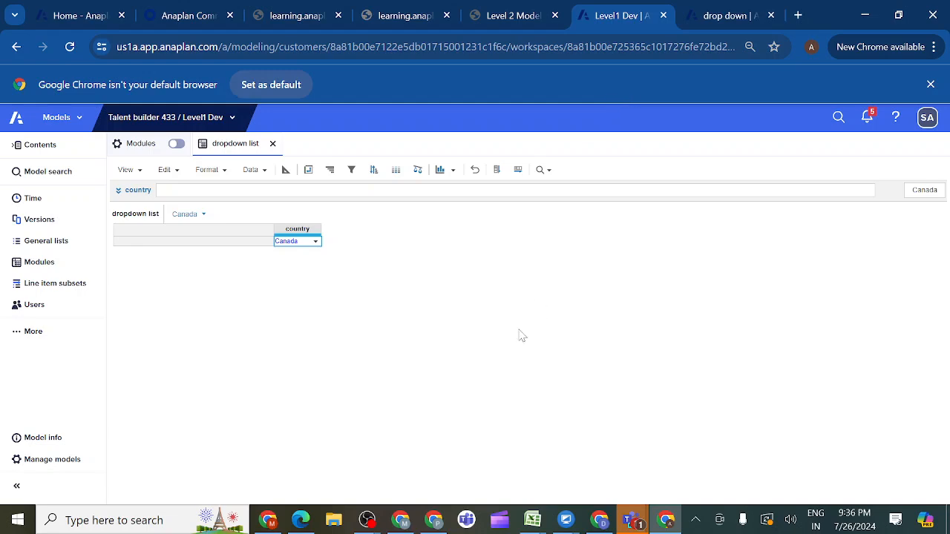
{"action": "mouse_move", "coordinate": [633, 524]}
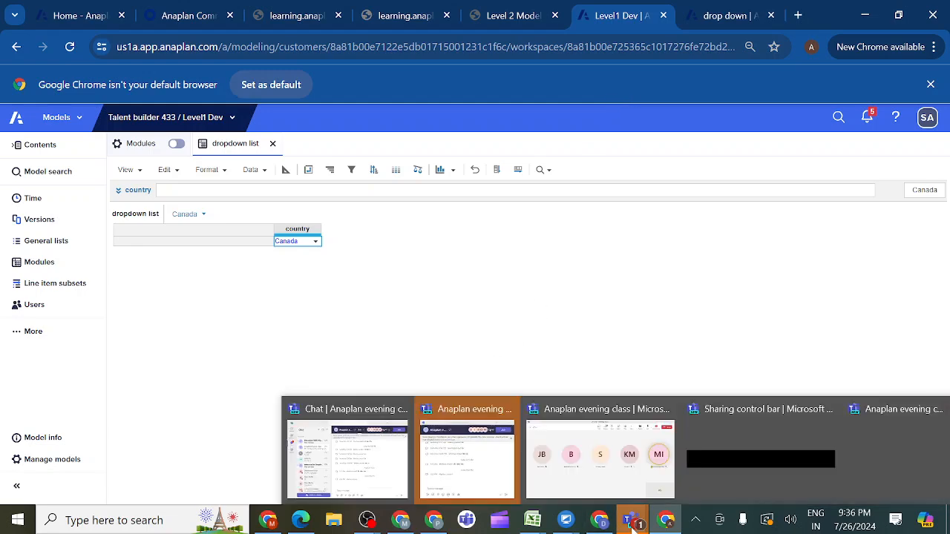
{"action": "mouse_move", "coordinate": [670, 439]}
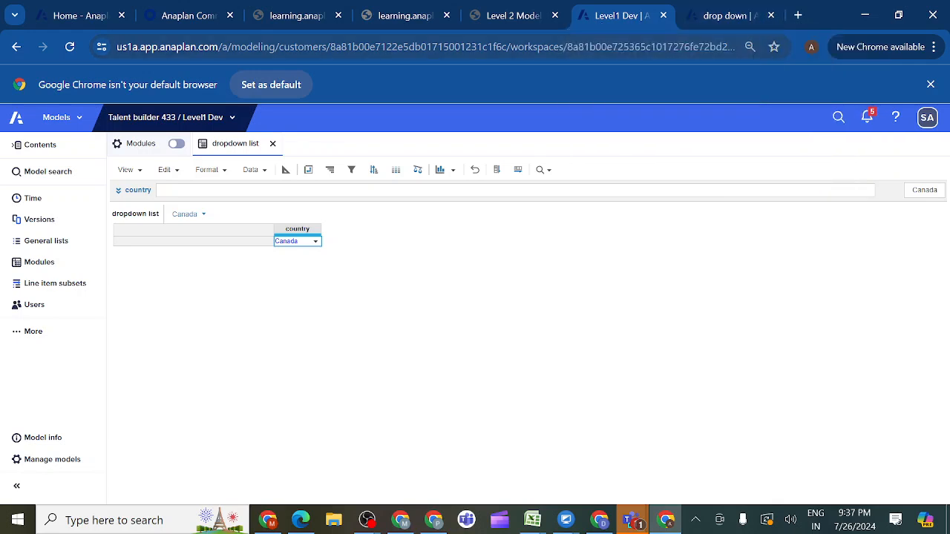
- Duplicate the first learning.anaplan.com browser tab twice
{"action": "left_click", "coordinate": [307, 16]}
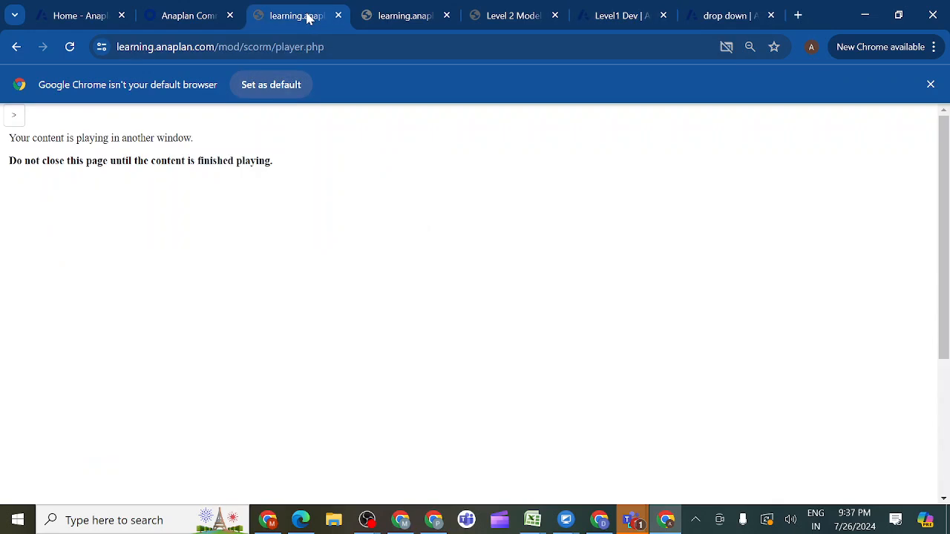
{"action": "right_click", "coordinate": [307, 17]}
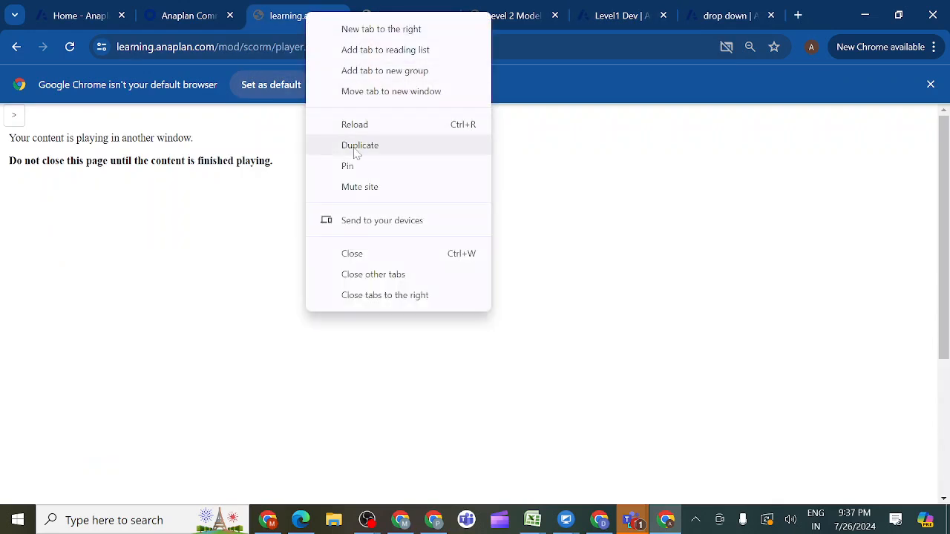
{"action": "key", "text": "Escape"}
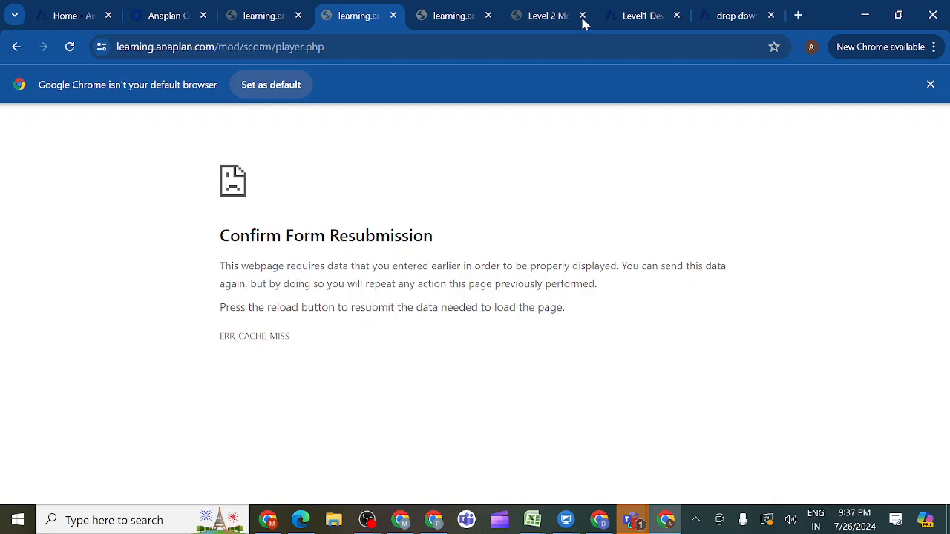
{"action": "right_click", "coordinate": [258, 19]}
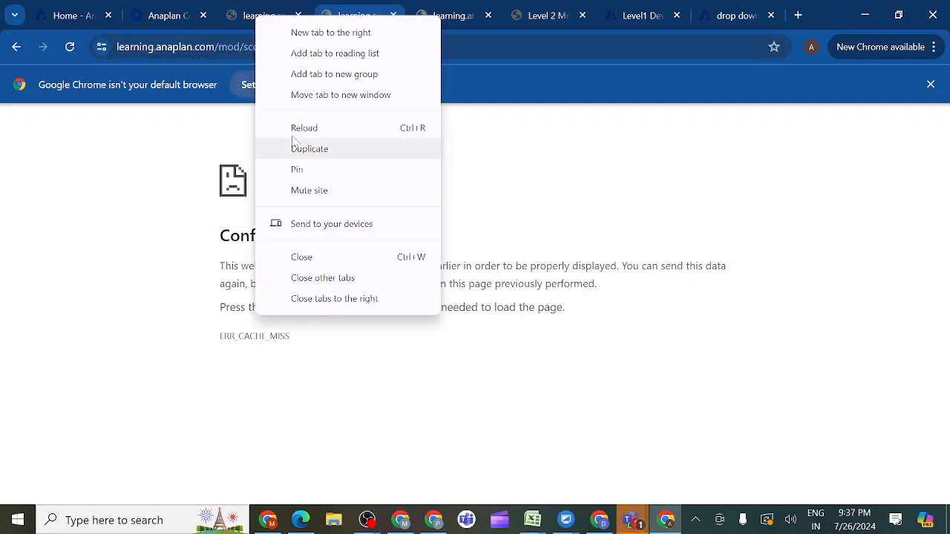
{"action": "left_click", "coordinate": [309, 152]}
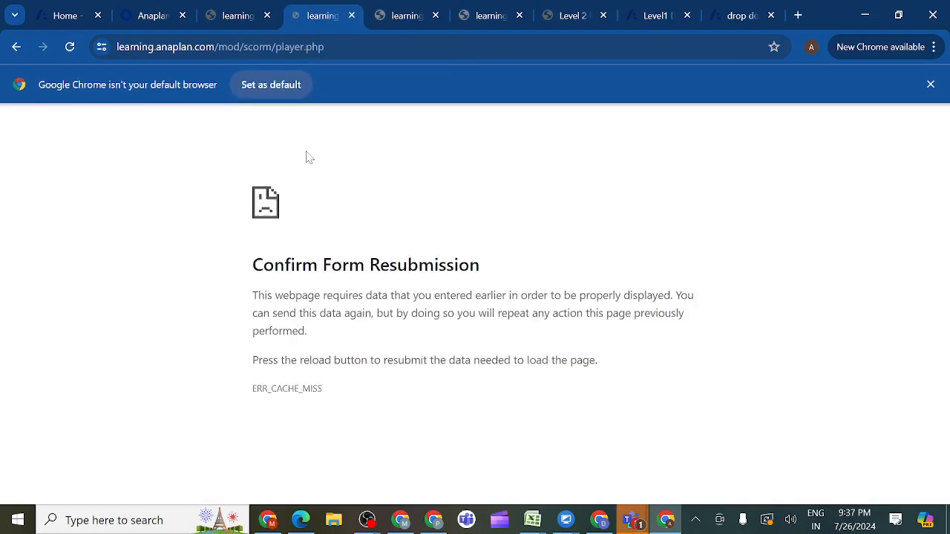
- In the Level 2 Model Building: Sprint 3 course, open lesson 3.5.5 Activity: Create Distribution Center Summary UX Page
{"action": "left_click", "coordinate": [588, 23]}
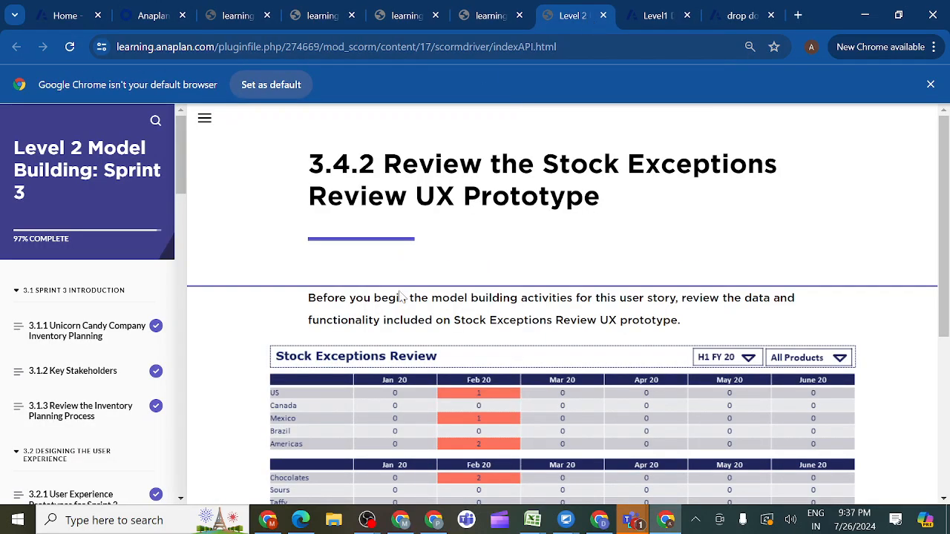
{"action": "left_click_drag", "start_coordinate": [183, 194], "coordinate": [170, 480]}
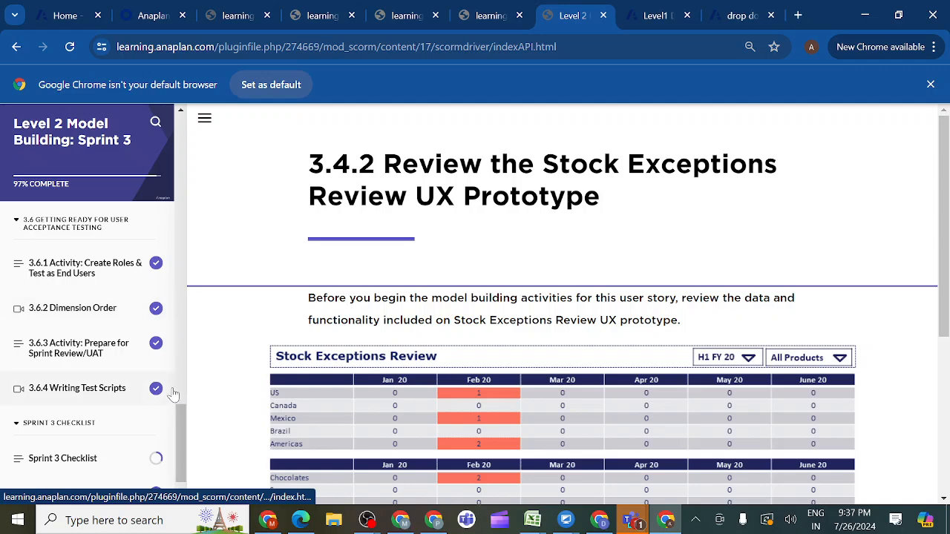
{"action": "left_click_drag", "start_coordinate": [180, 433], "coordinate": [181, 404]}
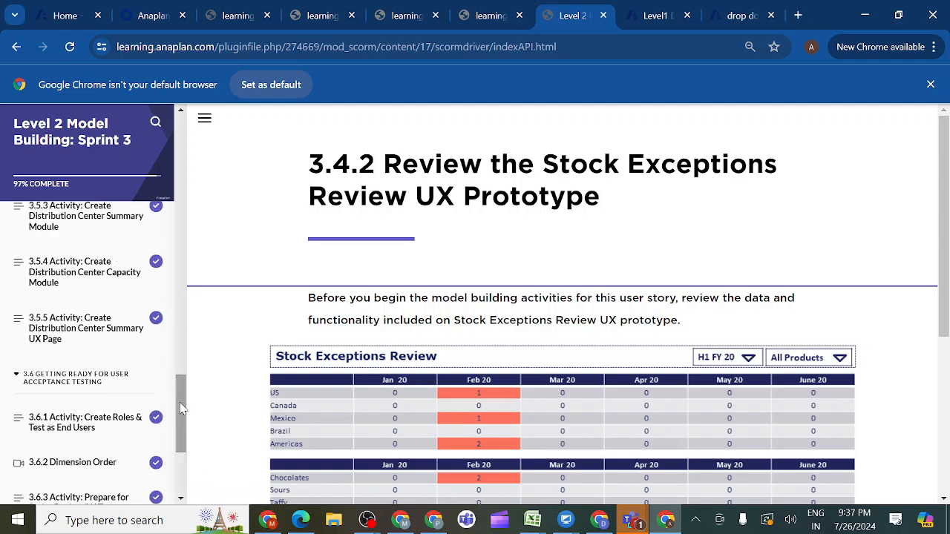
{"action": "left_click", "coordinate": [115, 334]}
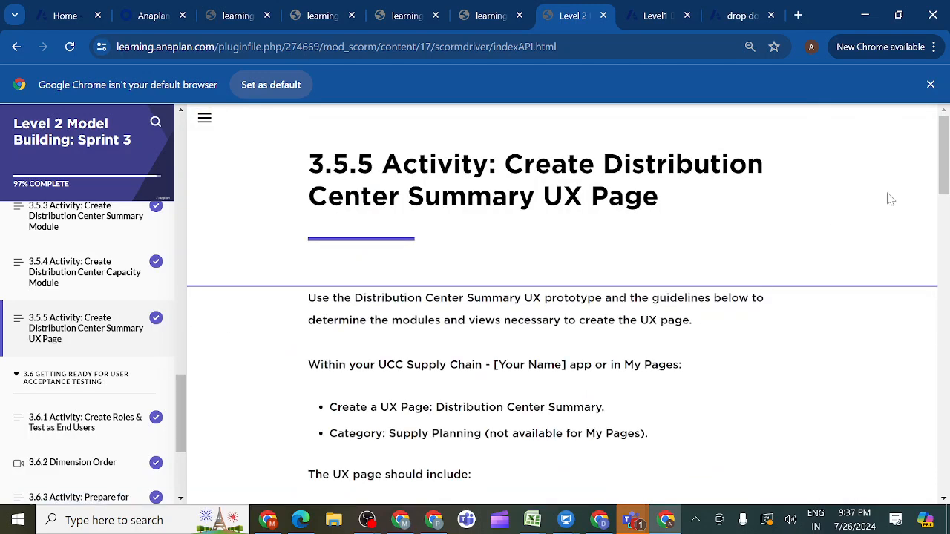
- Review the Distribution Center Summary prototype and the list of what the UX page should include
{"action": "left_click_drag", "start_coordinate": [945, 178], "coordinate": [944, 297]}
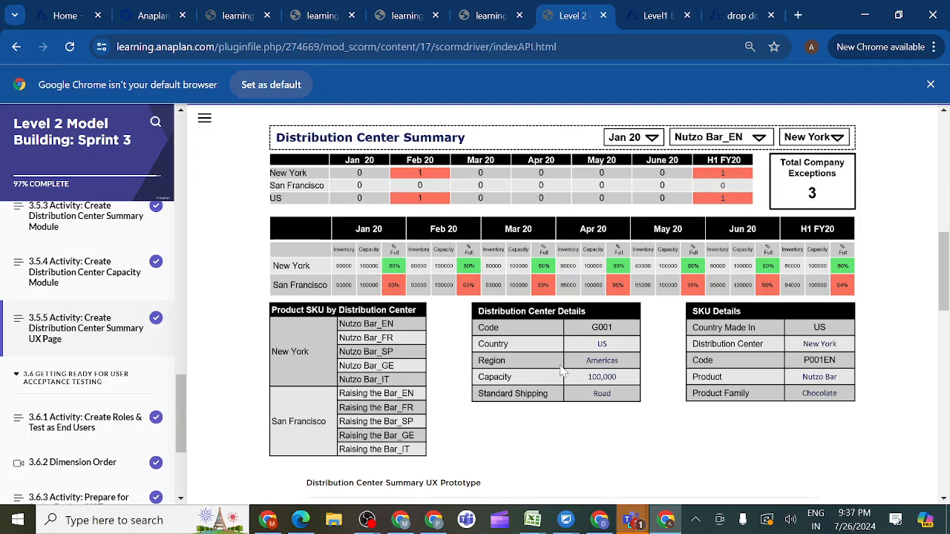
{"action": "left_click", "coordinate": [738, 12]}
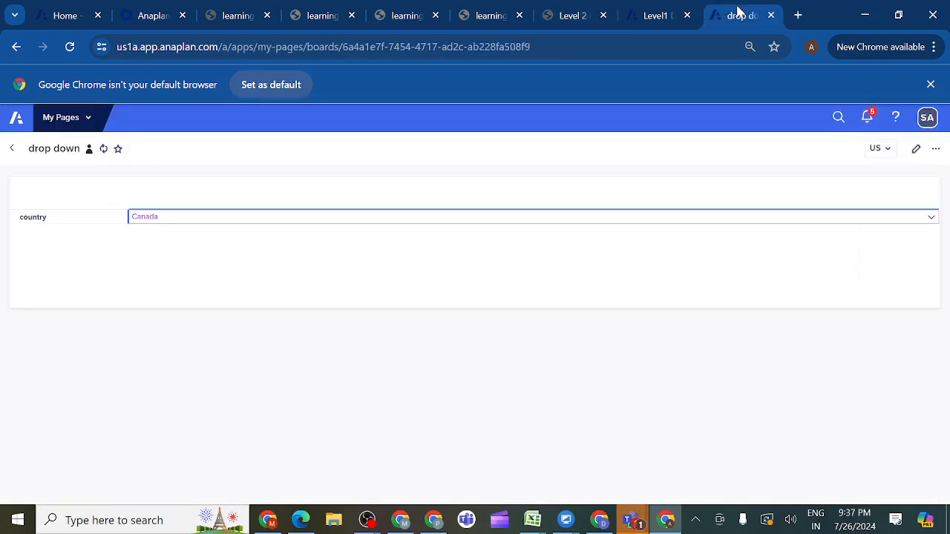
{"action": "left_click", "coordinate": [590, 20]}
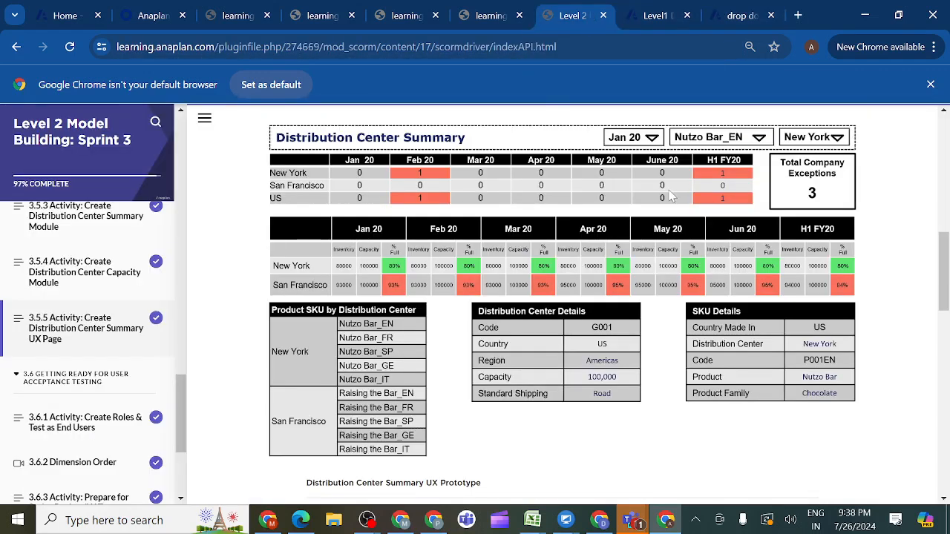
{"action": "left_click_drag", "start_coordinate": [943, 310], "coordinate": [943, 252]}
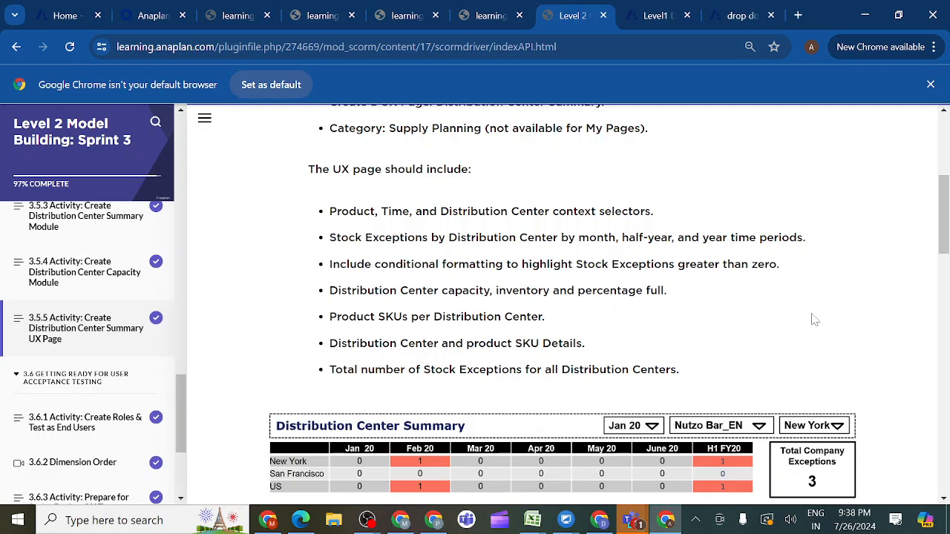
{"action": "scroll", "coordinate": [946, 243], "scroll_direction": "down", "scroll_amount": 2}
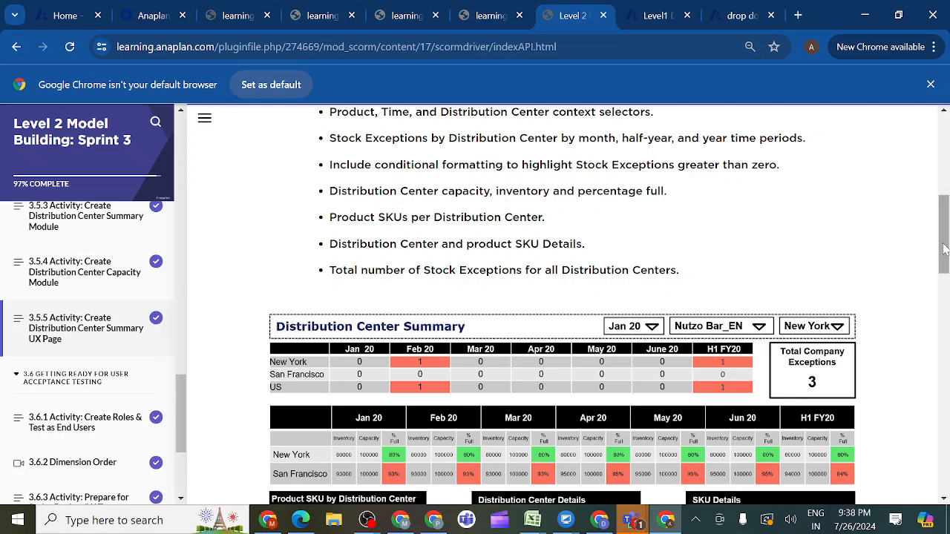
{"action": "scroll", "coordinate": [947, 250], "scroll_direction": "down", "scroll_amount": 1}
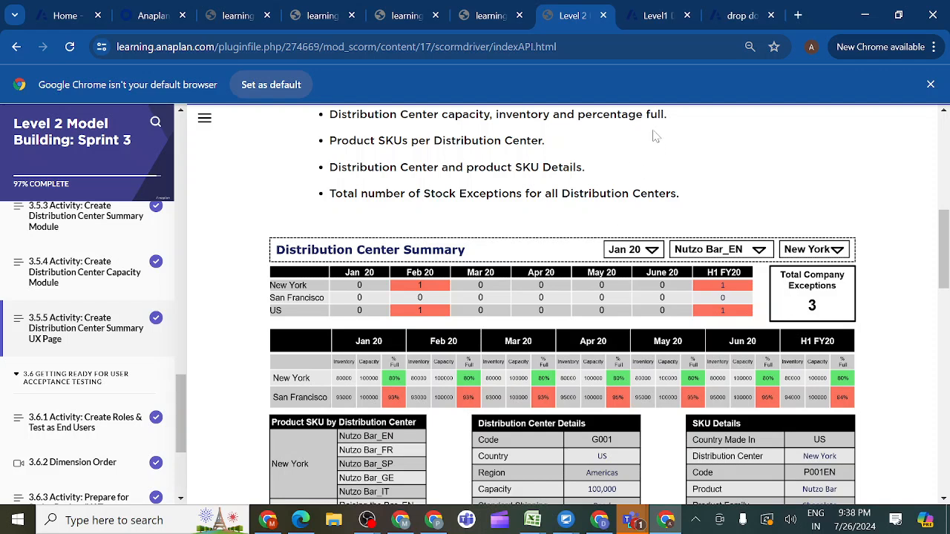
- Return to My Pages, check the lesson's page name, and open the Distribution Center Summary page
{"action": "left_click", "coordinate": [739, 16]}
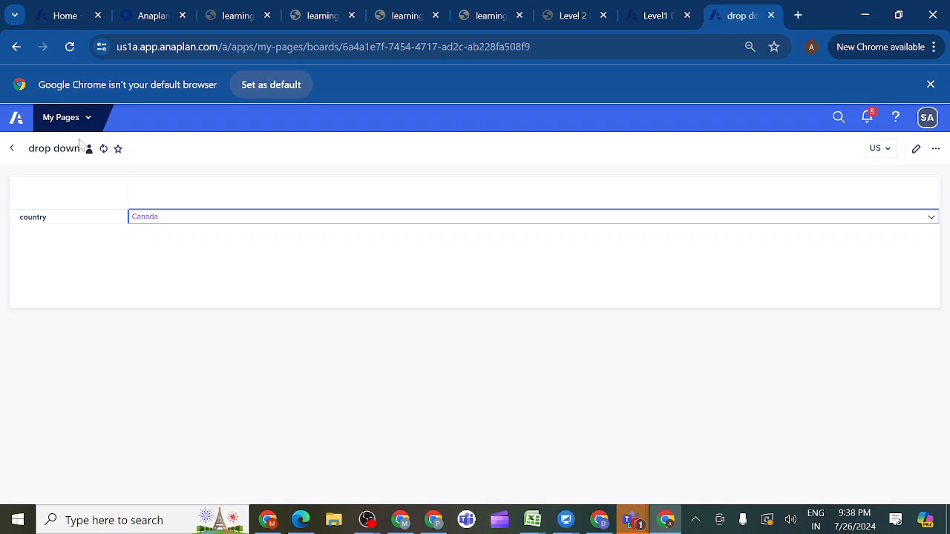
{"action": "left_click", "coordinate": [12, 153]}
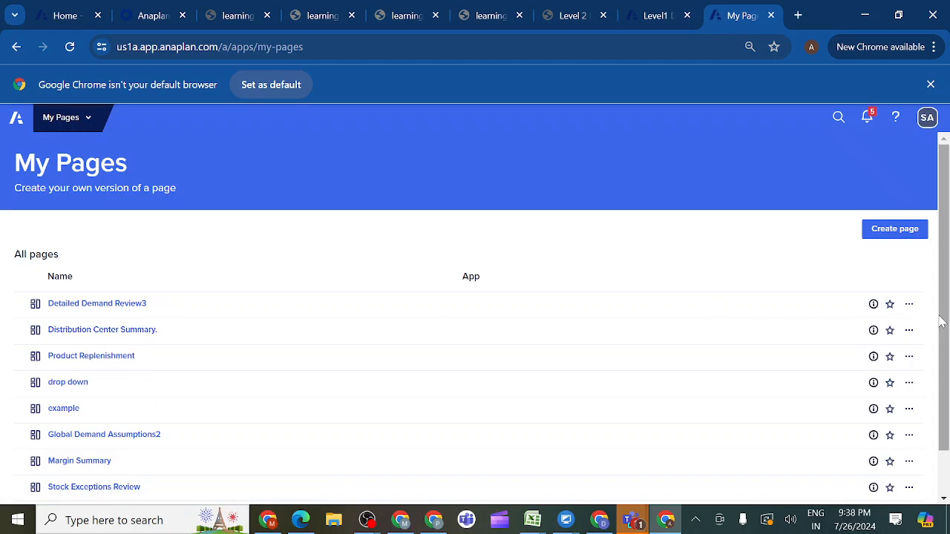
{"action": "left_click_drag", "start_coordinate": [941, 321], "coordinate": [948, 366]}
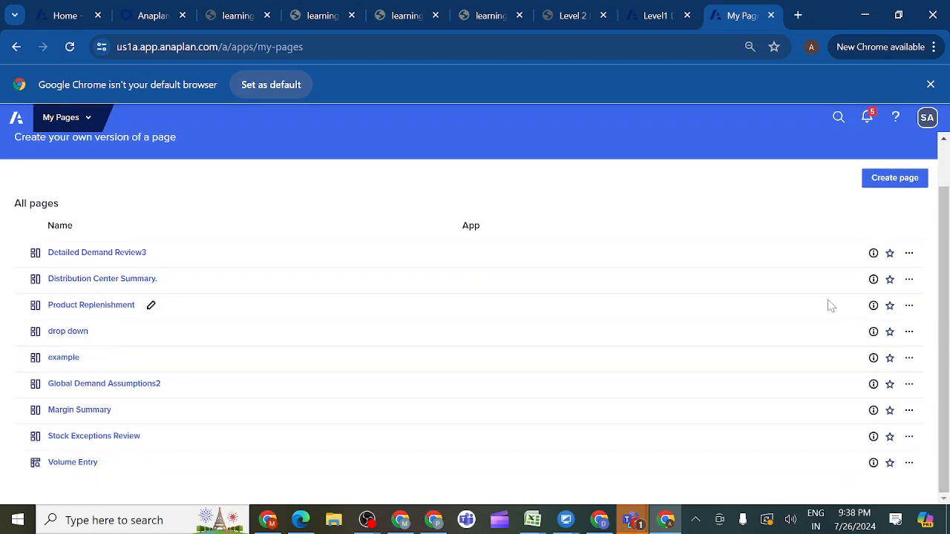
{"action": "left_click", "coordinate": [592, 20]}
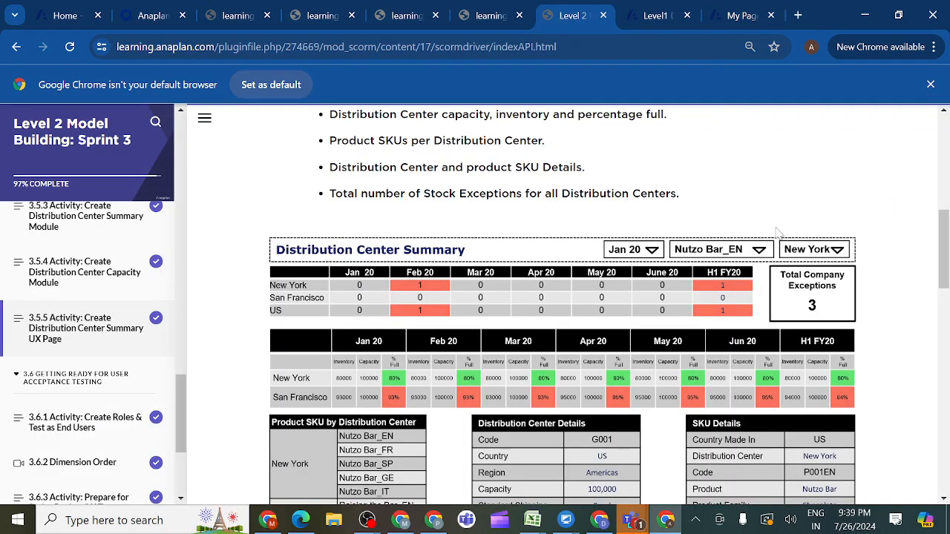
{"action": "left_click_drag", "start_coordinate": [944, 277], "coordinate": [942, 224]}
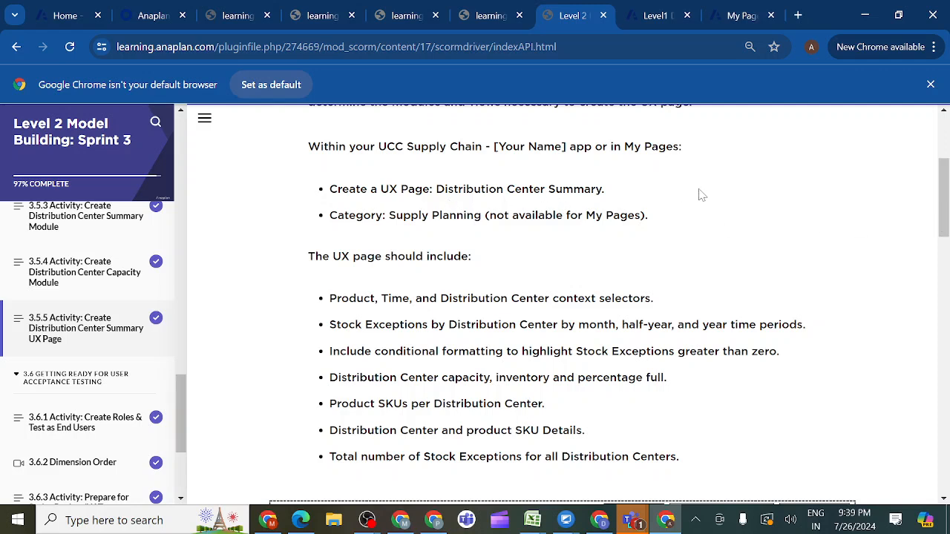
{"action": "left_click", "coordinate": [737, 20]}
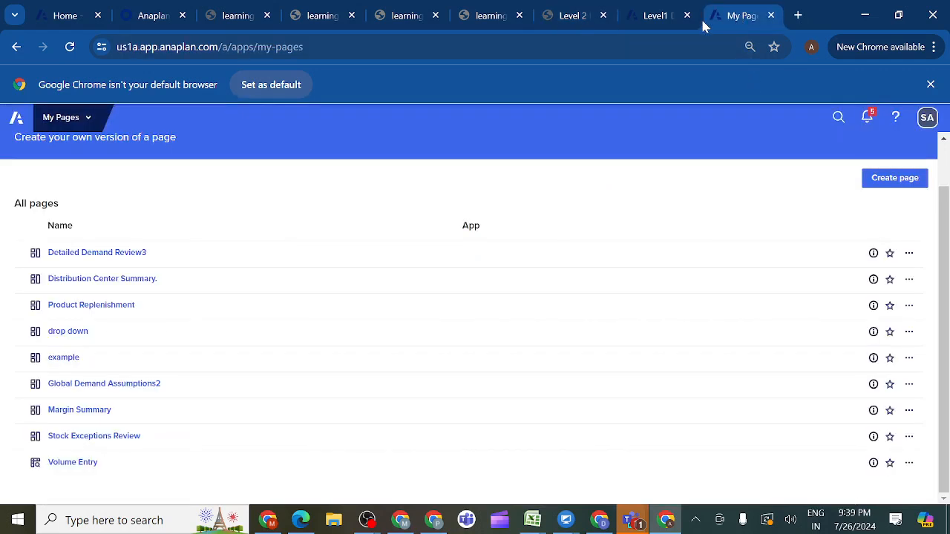
{"action": "left_click", "coordinate": [82, 286]}
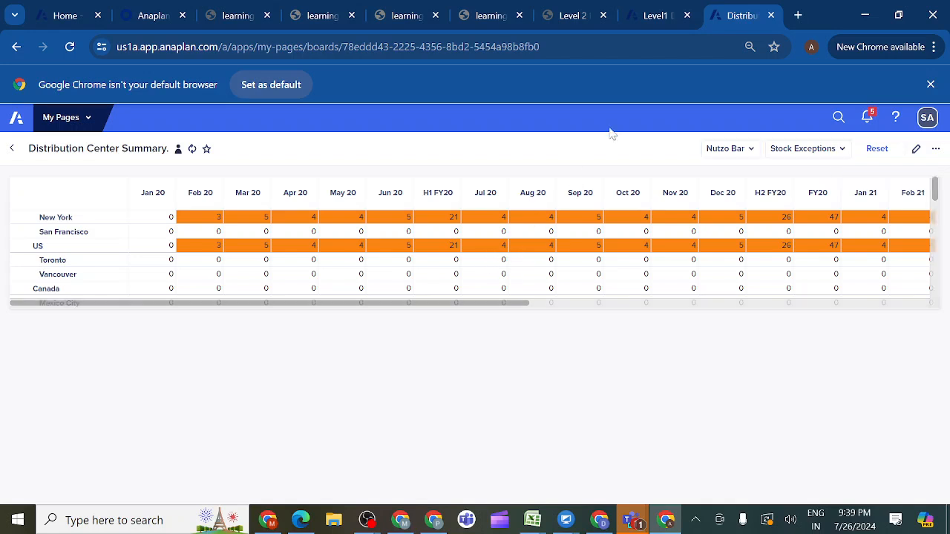
- Compare with the lesson's requirements and open the Distribution Center Summary page for editing in the board designer
{"action": "left_click", "coordinate": [587, 17]}
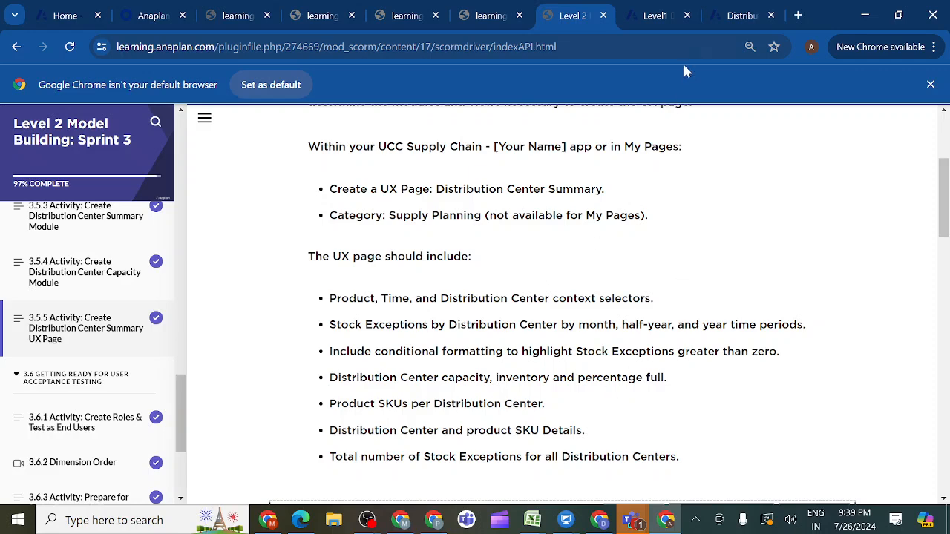
{"action": "left_click", "coordinate": [732, 22]}
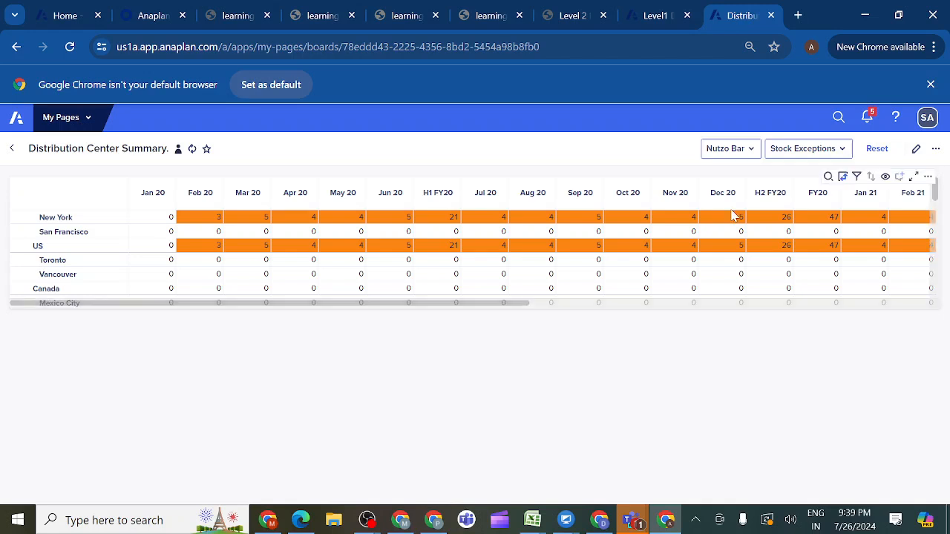
{"action": "left_click", "coordinate": [916, 149]}
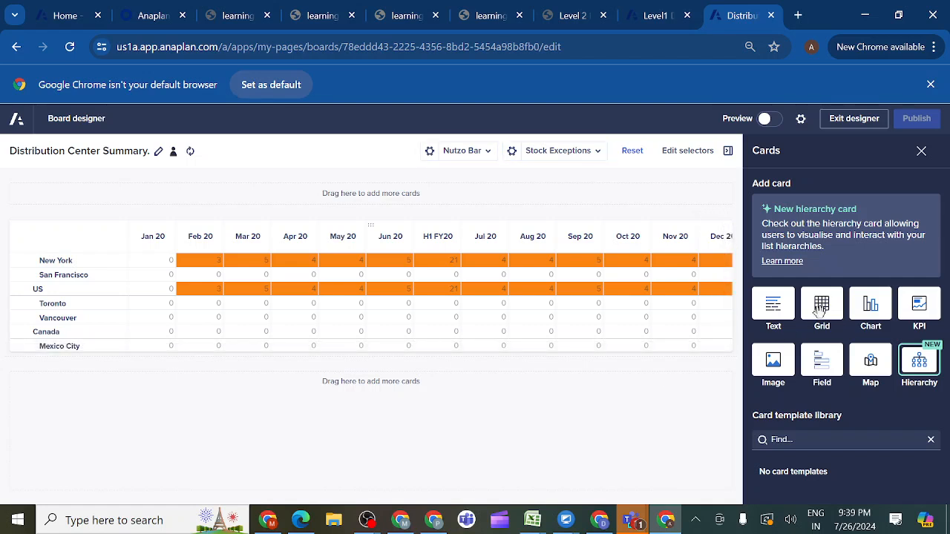
- Add a grid card below the stock exceptions grid and open its data source selection
{"action": "left_click_drag", "start_coordinate": [820, 310], "coordinate": [456, 429]}
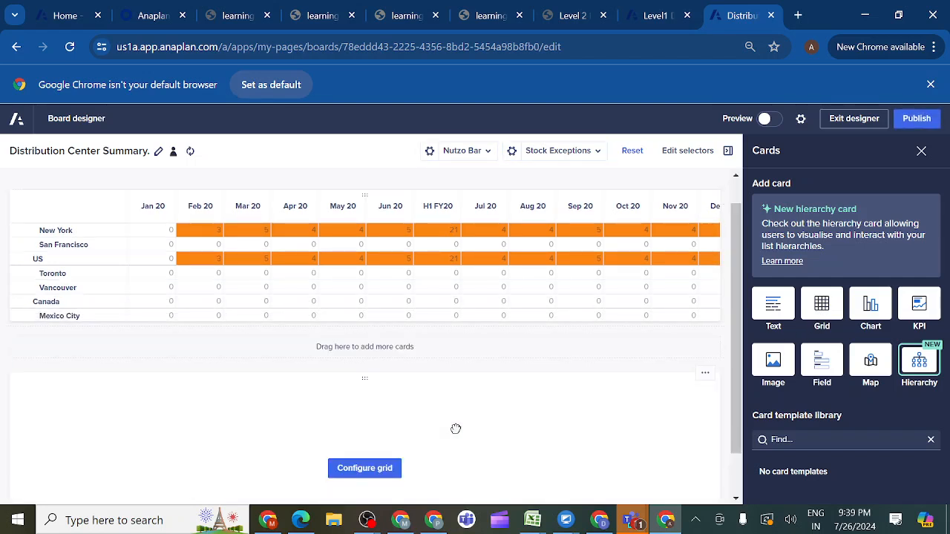
{"action": "left_click", "coordinate": [364, 468]}
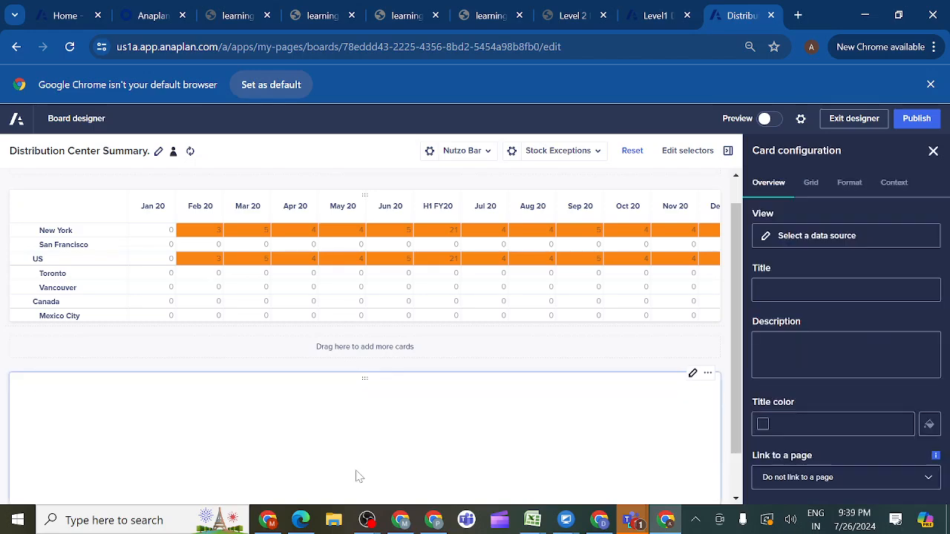
{"action": "left_click", "coordinate": [828, 242]}
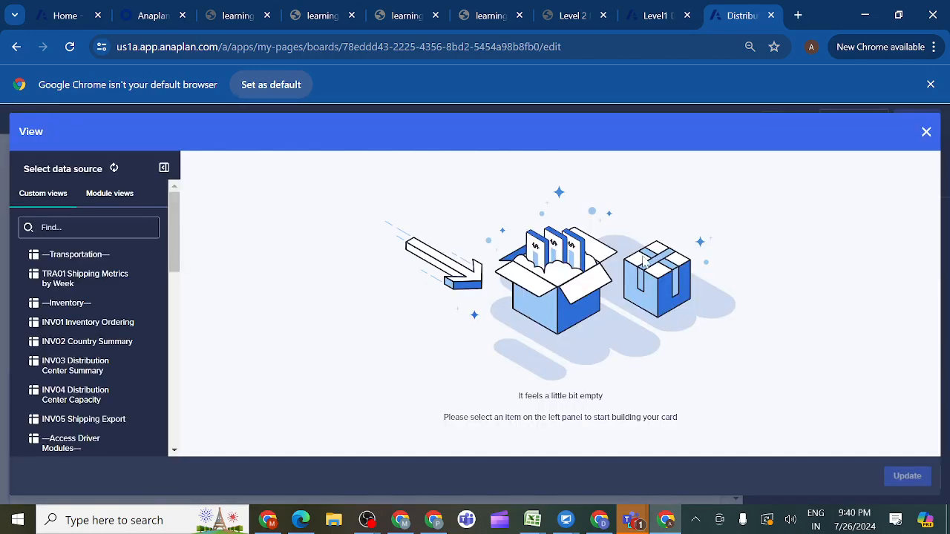
- Browse the module views offered for INV03 Distribution Center Summary and INV04 Distribution Center Capacity
{"action": "left_click", "coordinate": [108, 207]}
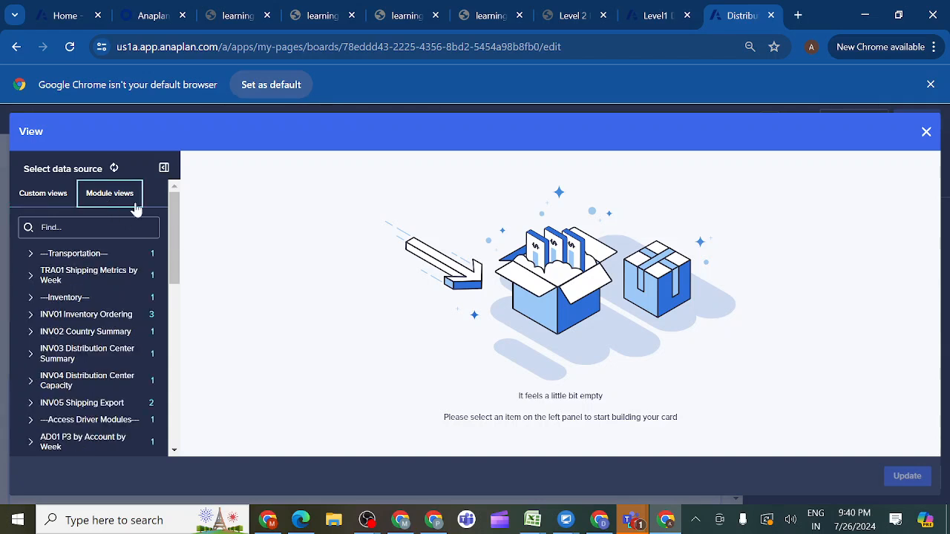
{"action": "left_click_drag", "start_coordinate": [172, 223], "coordinate": [172, 248]}
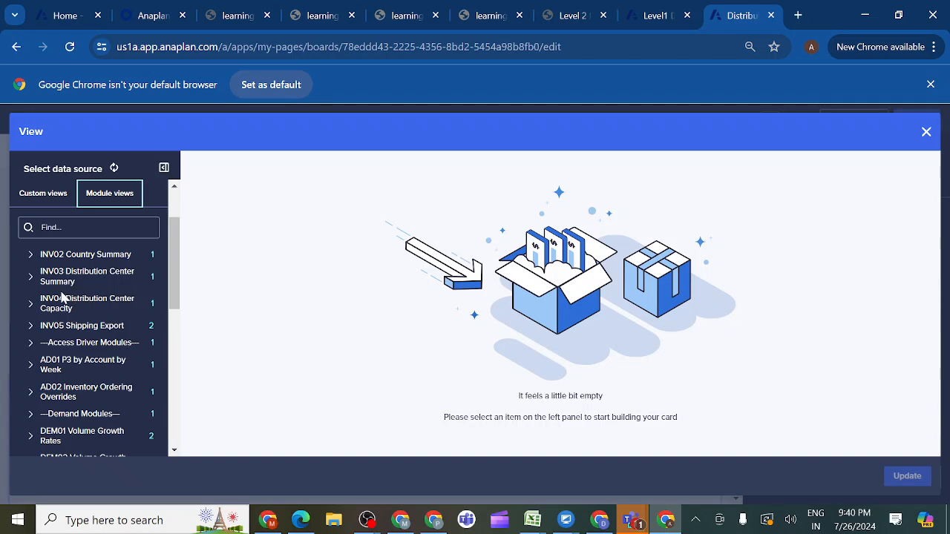
{"action": "left_click", "coordinate": [31, 278]}
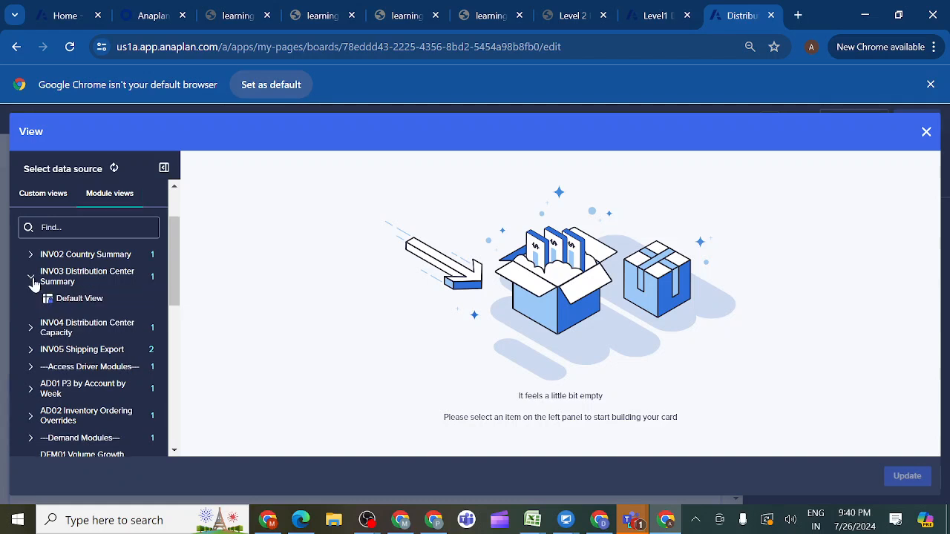
{"action": "left_click", "coordinate": [32, 329]}
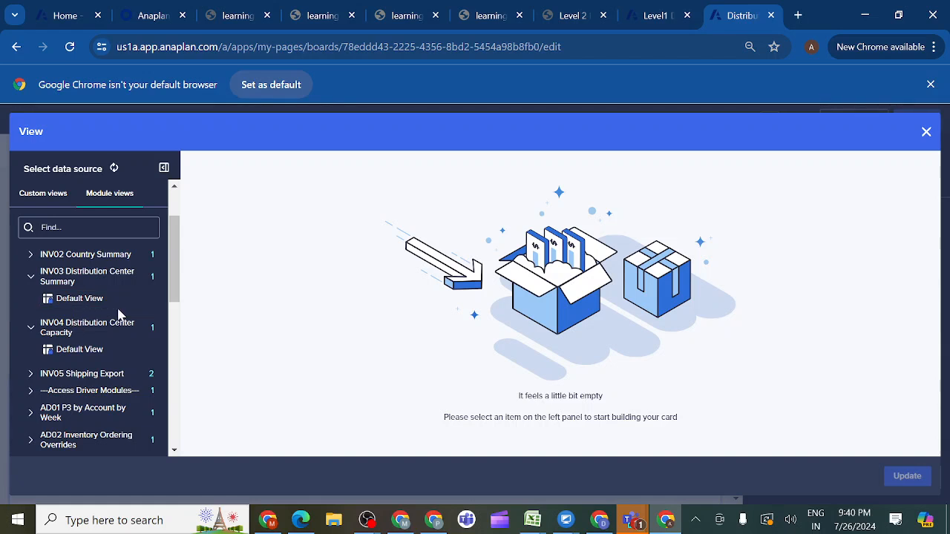
- In the modeling browser tab, switch from Level1 Dev to the Level2 supply chain model and list its modules
{"action": "left_click", "coordinate": [647, 18]}
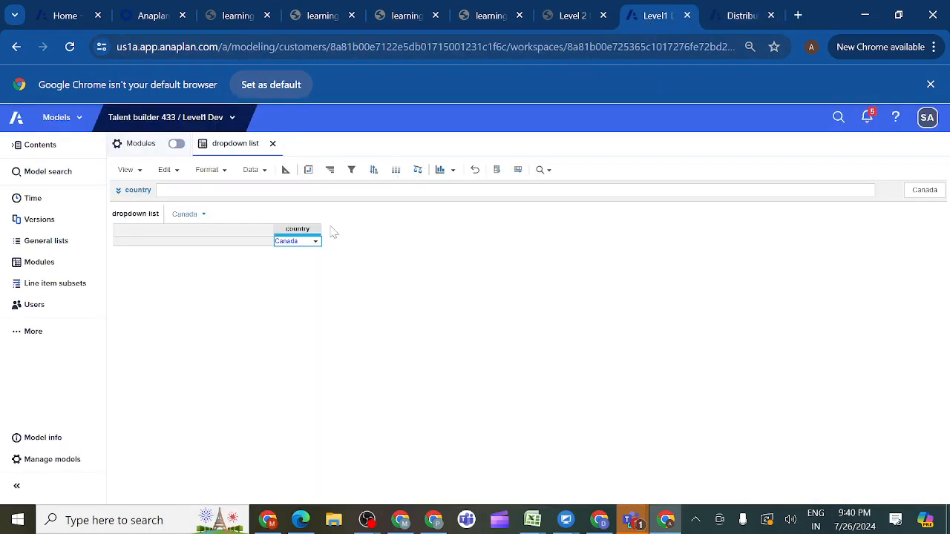
{"action": "left_click", "coordinate": [41, 263]}
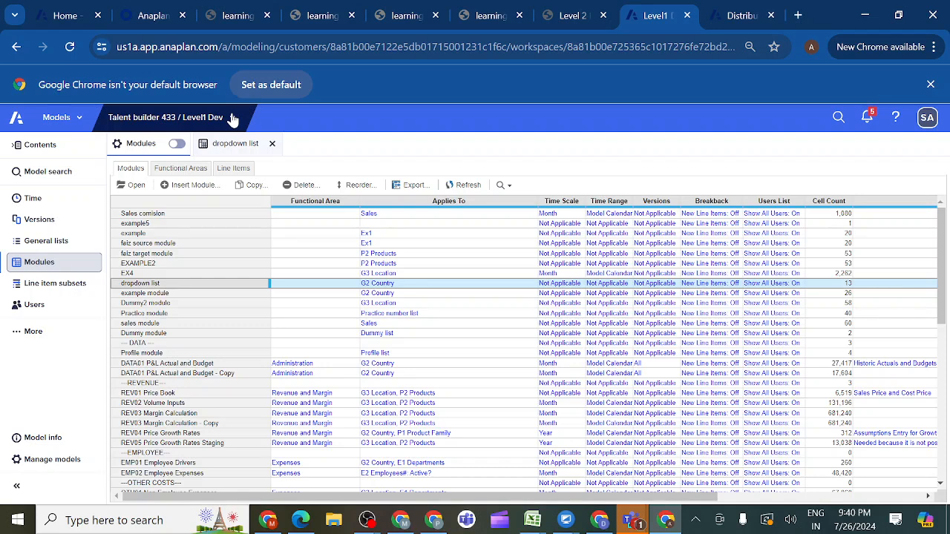
{"action": "left_click", "coordinate": [232, 119]}
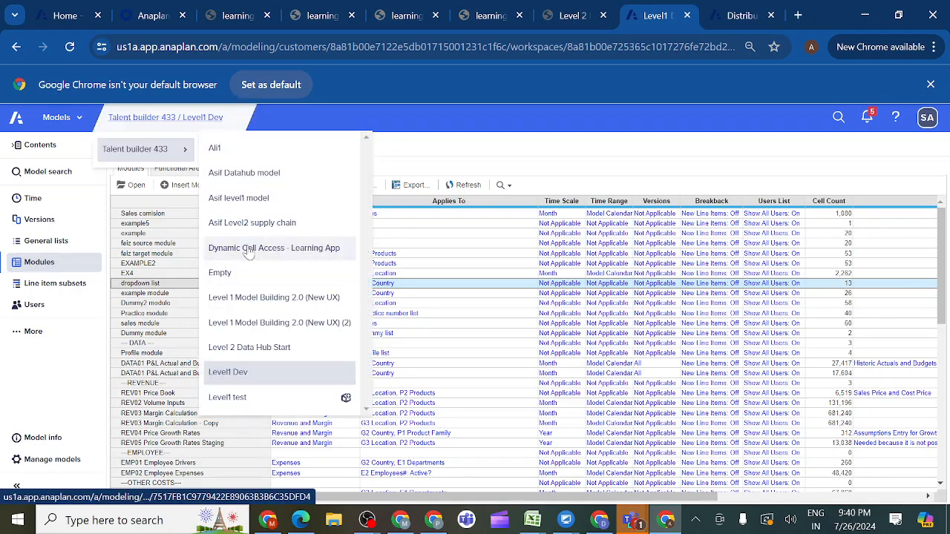
{"action": "left_click", "coordinate": [251, 224]}
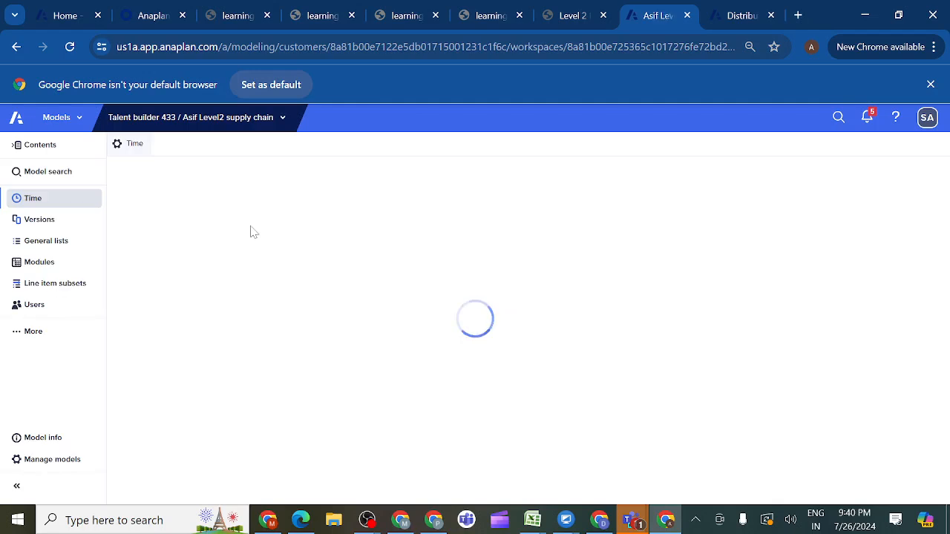
{"action": "left_click", "coordinate": [66, 268]}
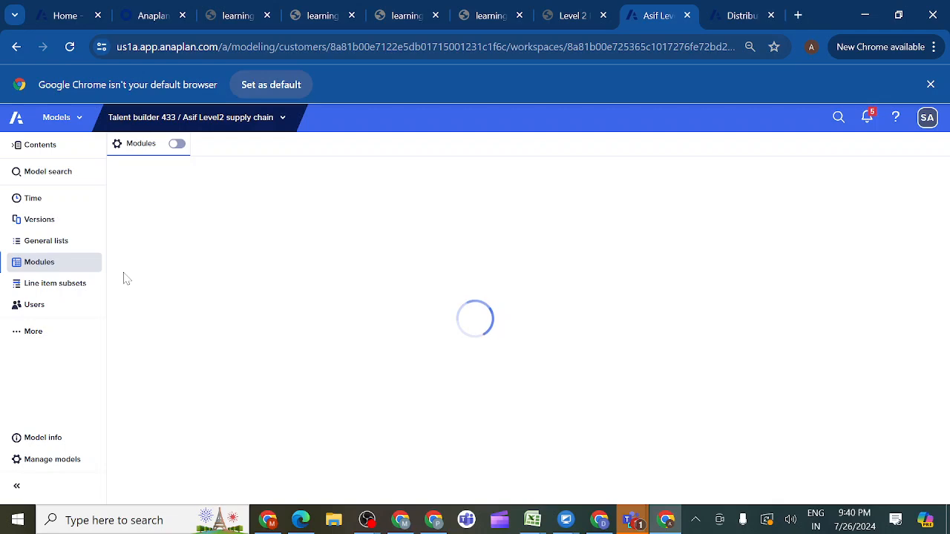
- Open the INV03 Distribution Center Summary and INV04 Distribution Center Capacity modules to examine their line items
{"action": "left_click", "coordinate": [154, 266]}
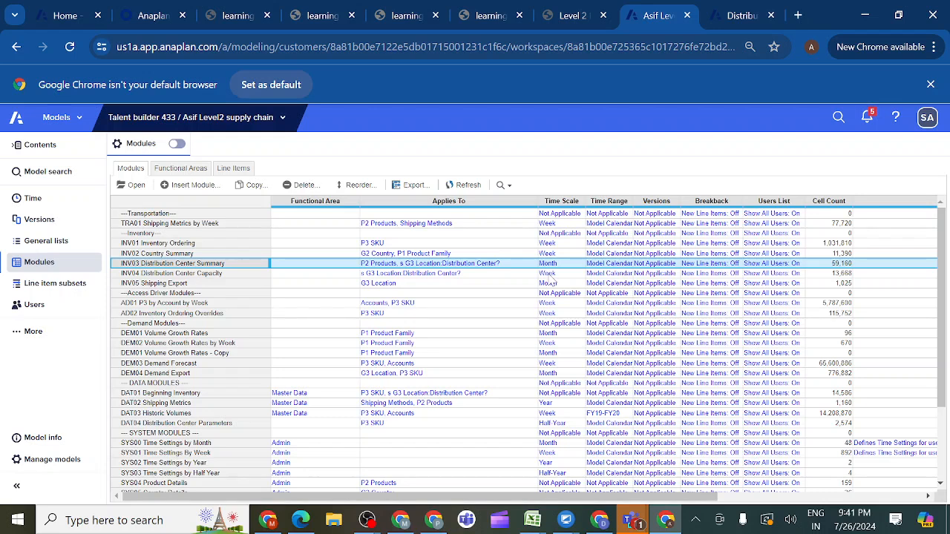
{"action": "left_click", "coordinate": [138, 191]}
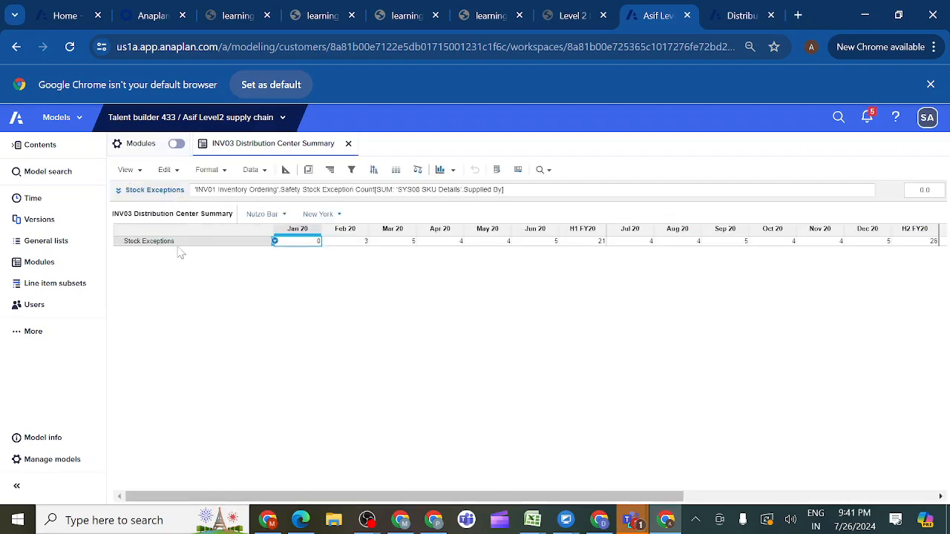
{"action": "left_click", "coordinate": [47, 264]}
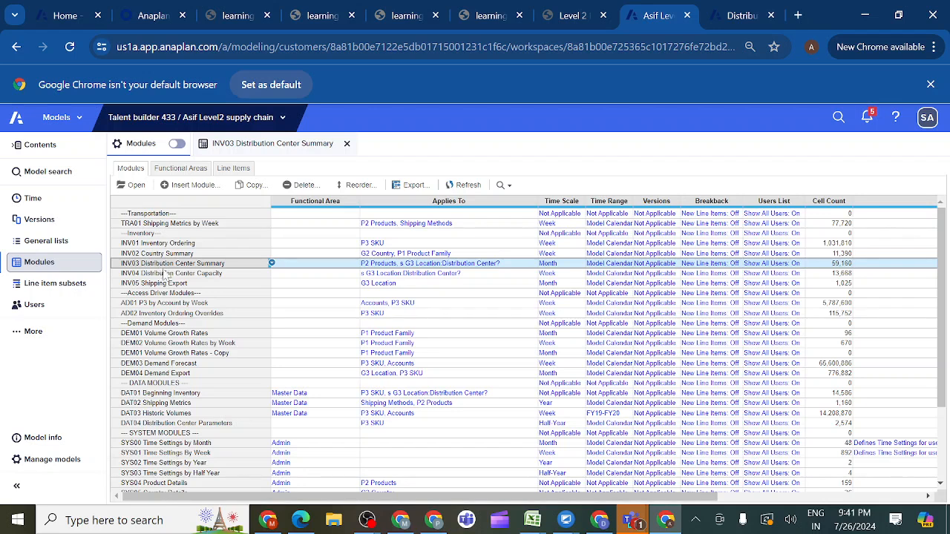
{"action": "left_click", "coordinate": [162, 275]}
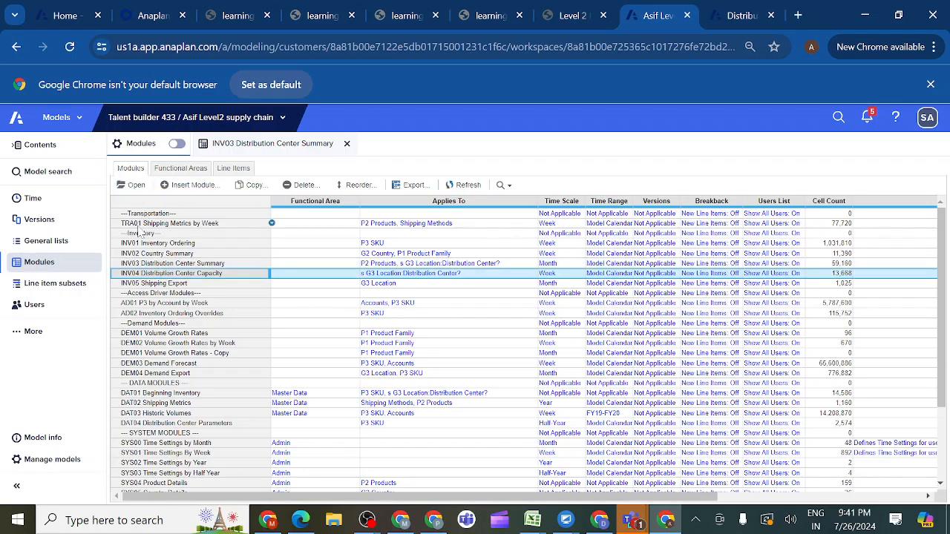
{"action": "left_click", "coordinate": [137, 186]}
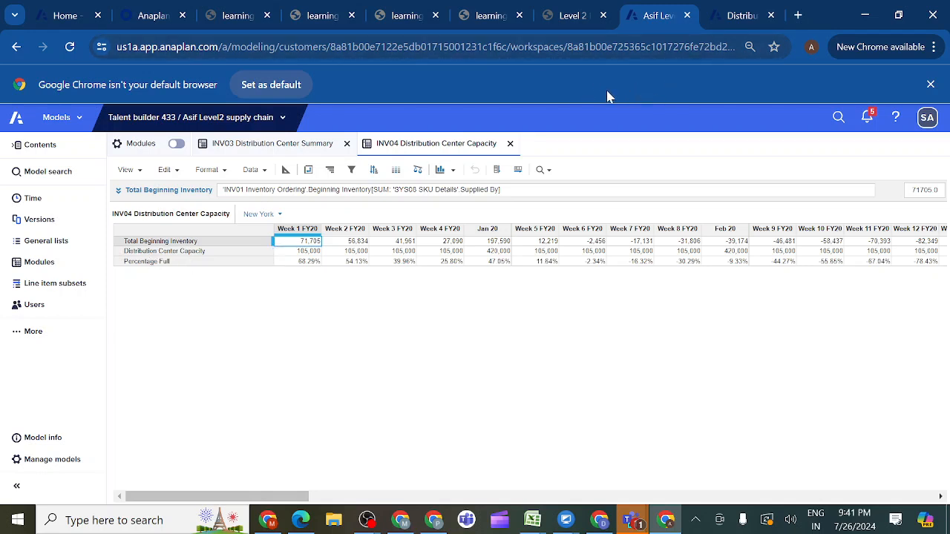
- Return to the board designer and choose the INV04 Distribution Center Capacity custom view as the new grid's data source
{"action": "left_click", "coordinate": [735, 16]}
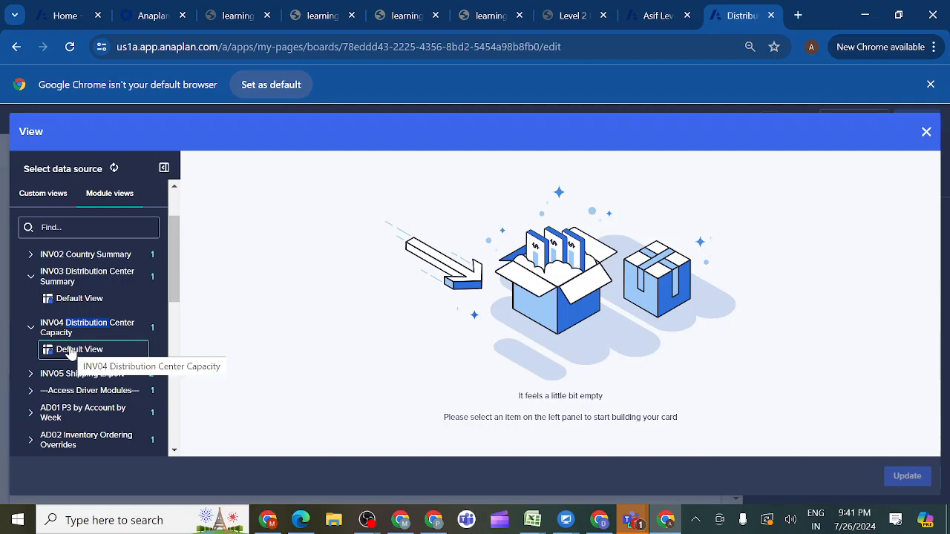
{"action": "left_click", "coordinate": [34, 199]}
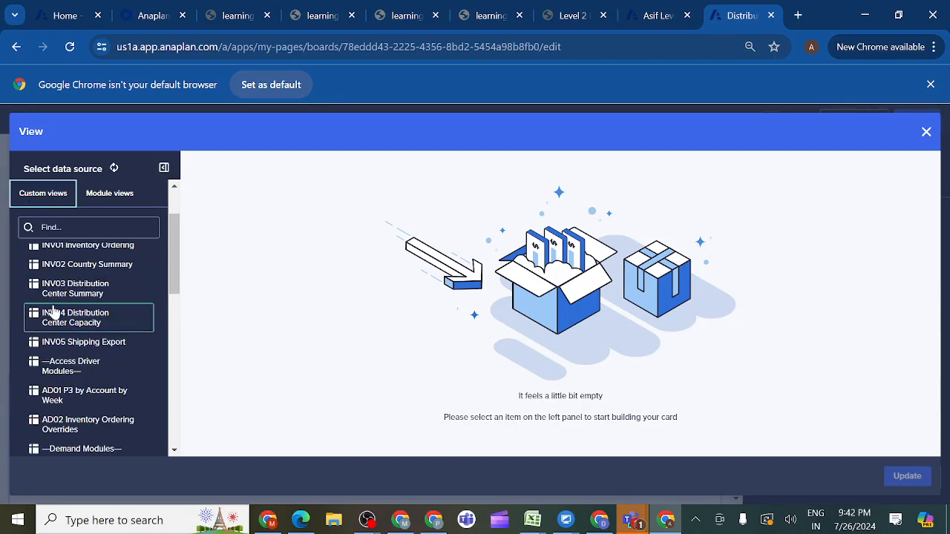
{"action": "left_click", "coordinate": [72, 325]}
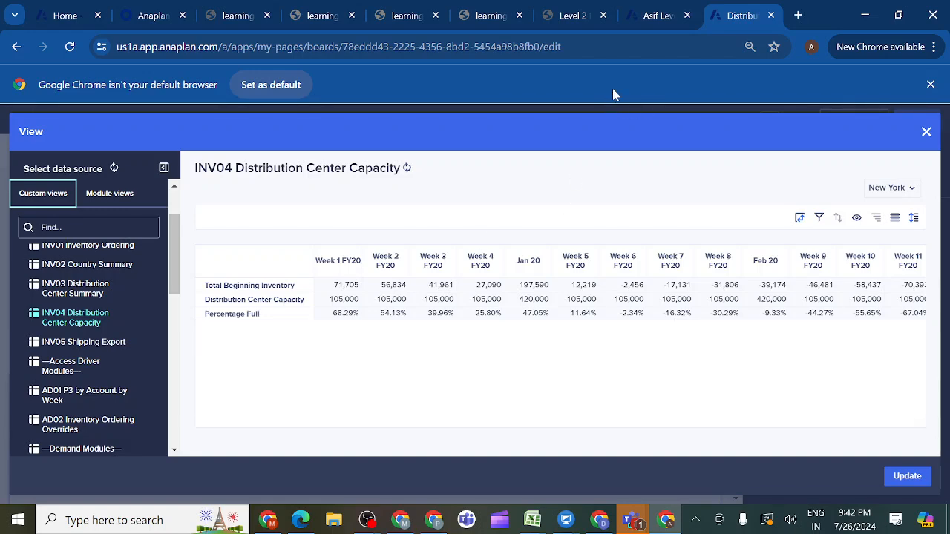
- Check the capacity grid layout in the course's Distribution Center Summary prototype, and return to the grid's view setup
{"action": "left_click", "coordinate": [572, 15]}
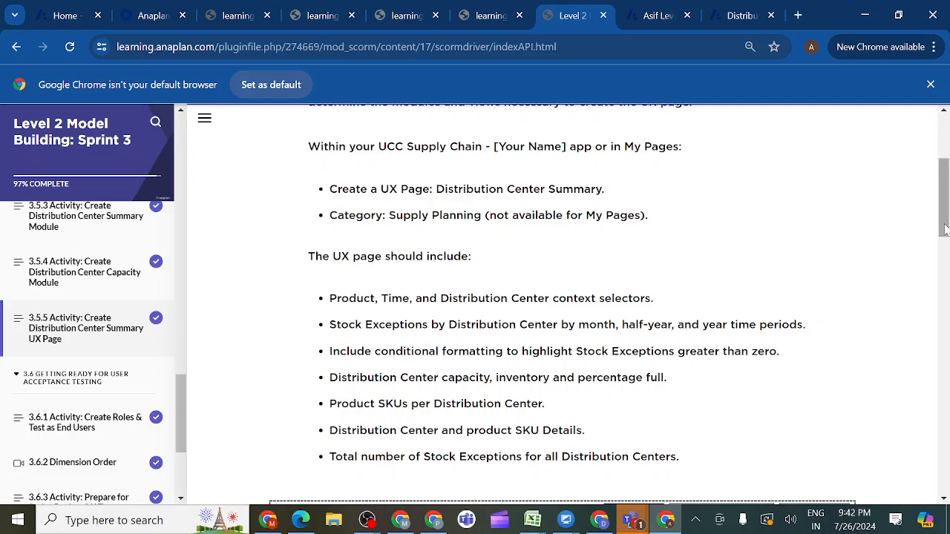
{"action": "left_click_drag", "start_coordinate": [946, 228], "coordinate": [944, 300]}
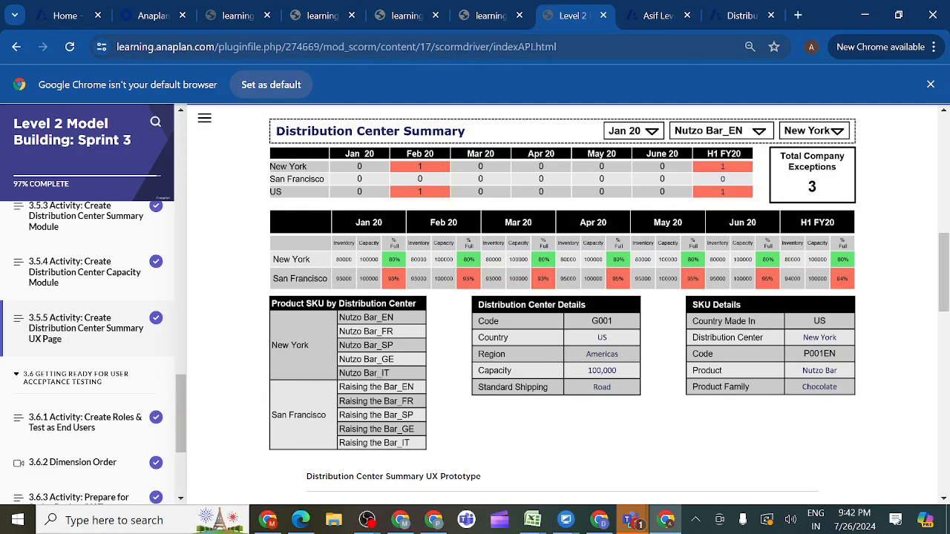
{"action": "left_click", "coordinate": [739, 17]}
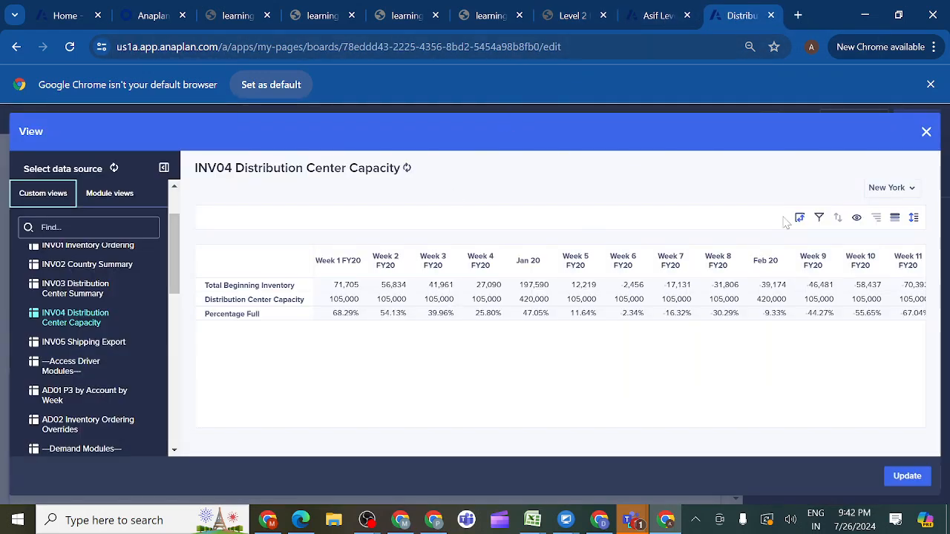
- Pivot the INV04 view so line items nest under Time in the columns and s G3 Location:Distribution Center? is in the rows
{"action": "left_click", "coordinate": [800, 218]}
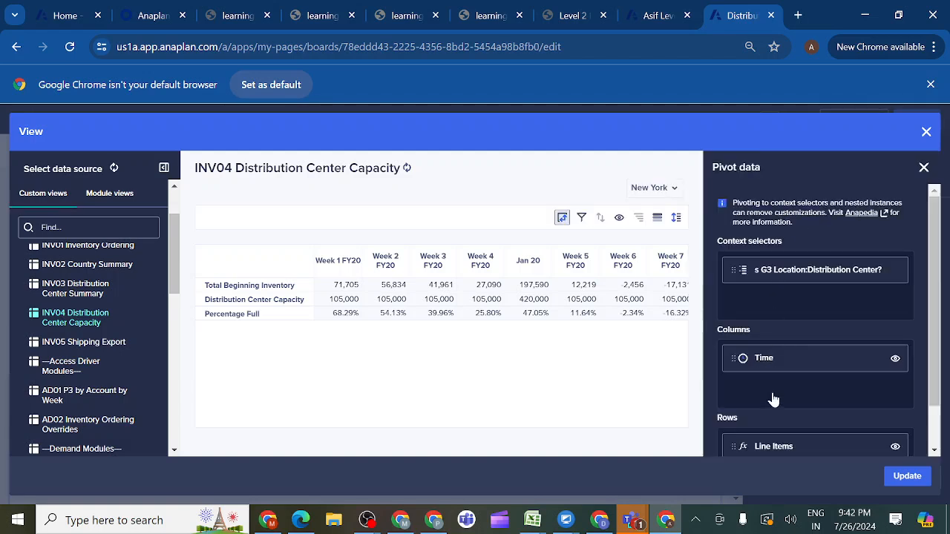
{"action": "left_click_drag", "start_coordinate": [773, 447], "coordinate": [770, 324]}
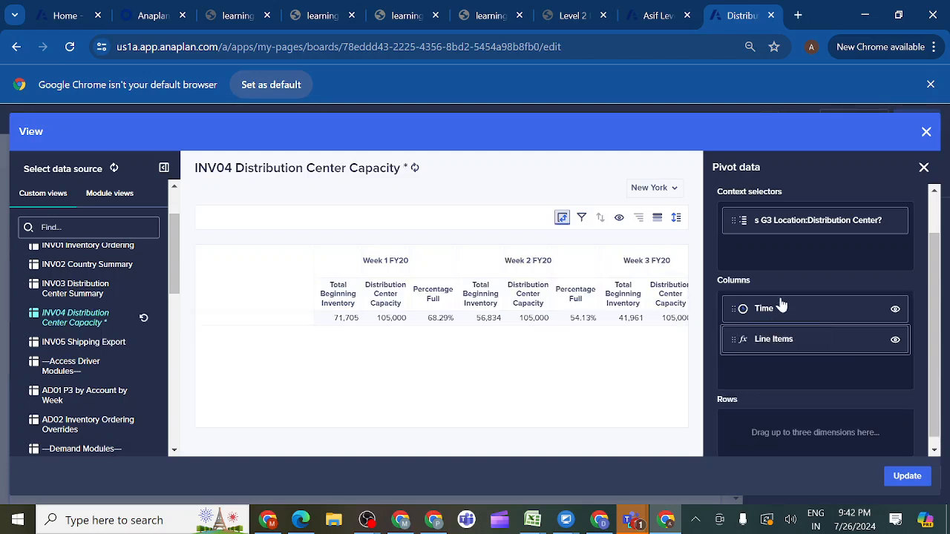
{"action": "left_click_drag", "start_coordinate": [764, 231], "coordinate": [772, 419]}
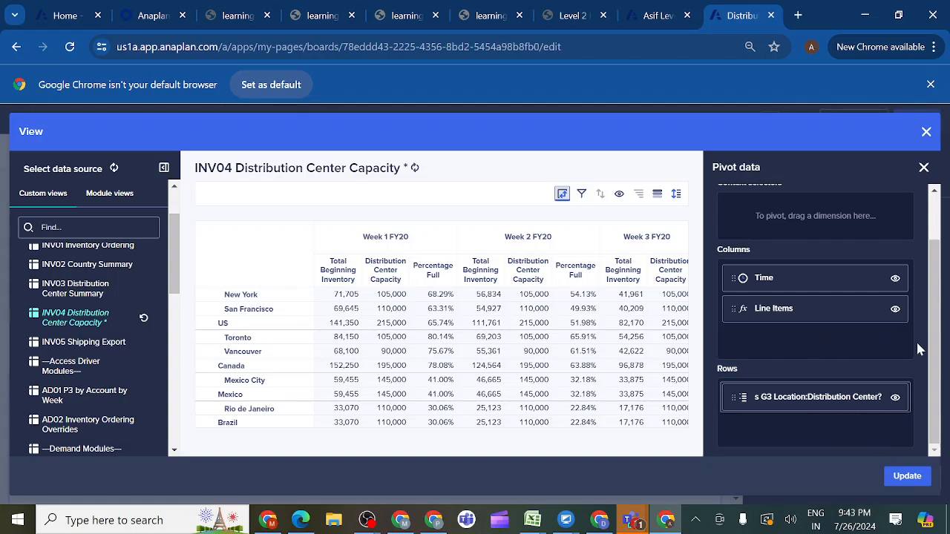
{"action": "scroll", "coordinate": [934, 358], "scroll_direction": "up", "scroll_amount": 2}
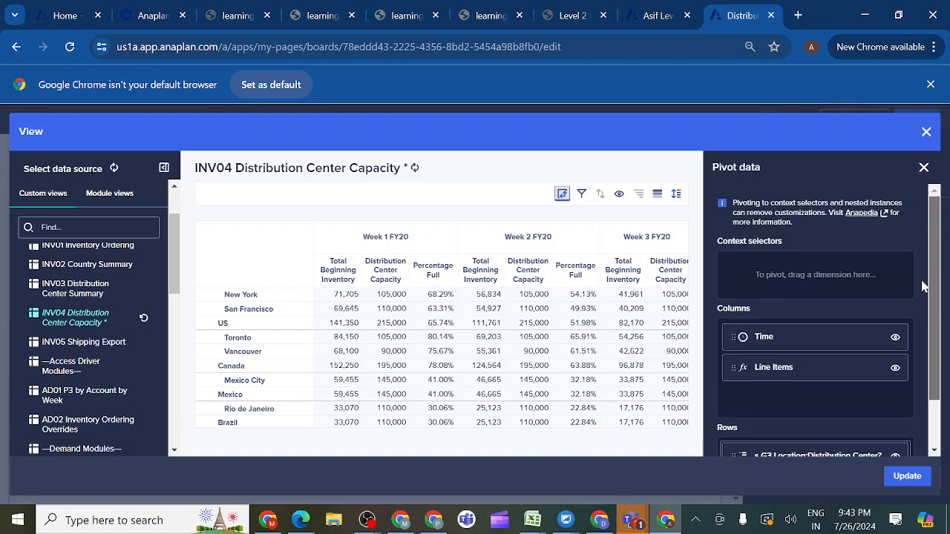
- Add a column filter rule to the INV04 grid that takes its condition from SYS00 Time Settings by Month
{"action": "left_click", "coordinate": [582, 193]}
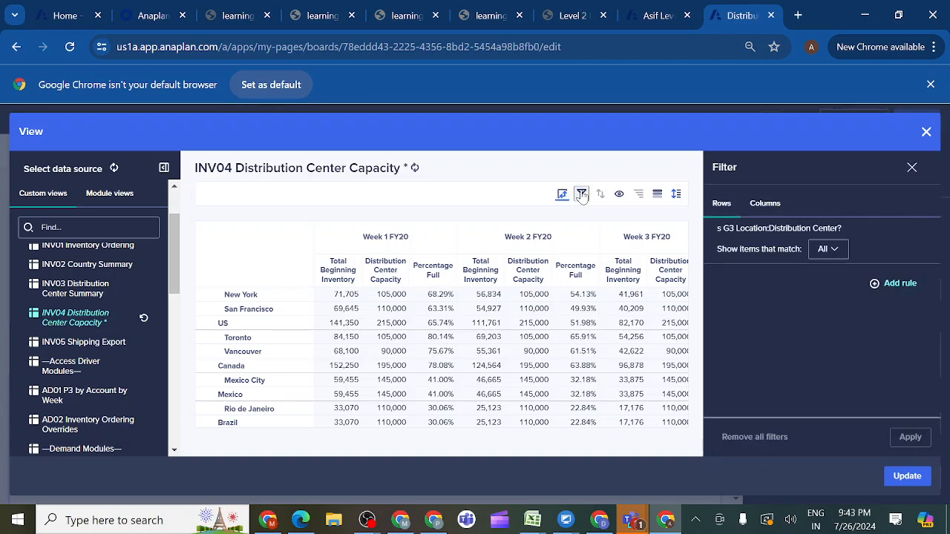
{"action": "left_click", "coordinate": [582, 194]}
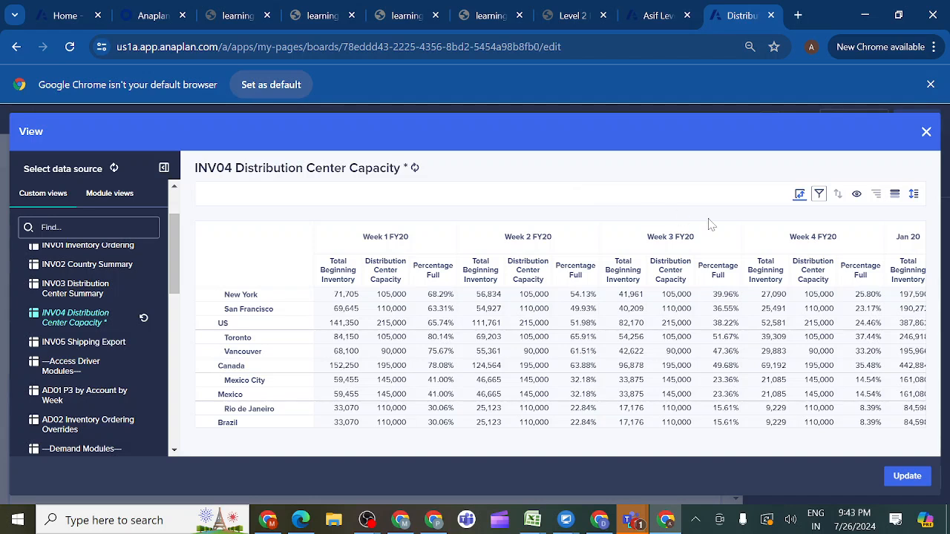
{"action": "left_click", "coordinate": [819, 196]}
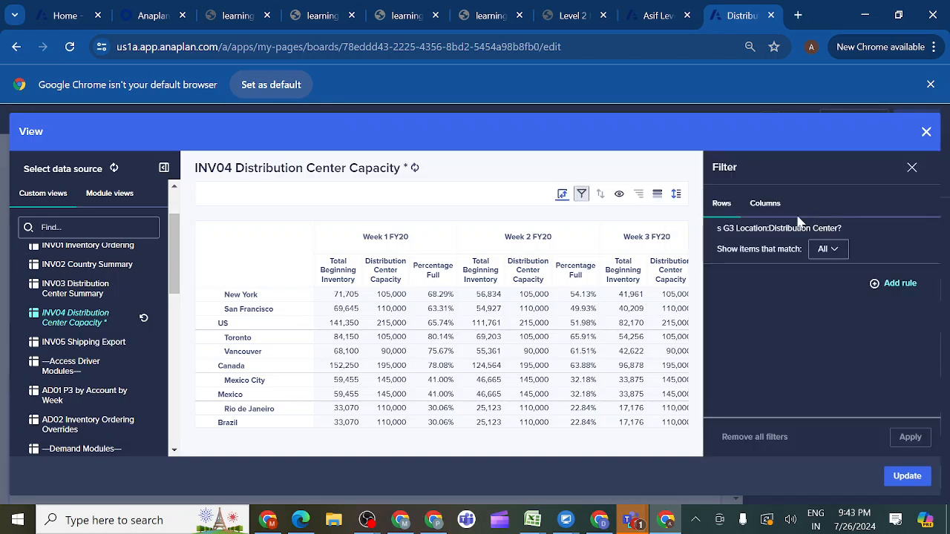
{"action": "left_click", "coordinate": [772, 211]}
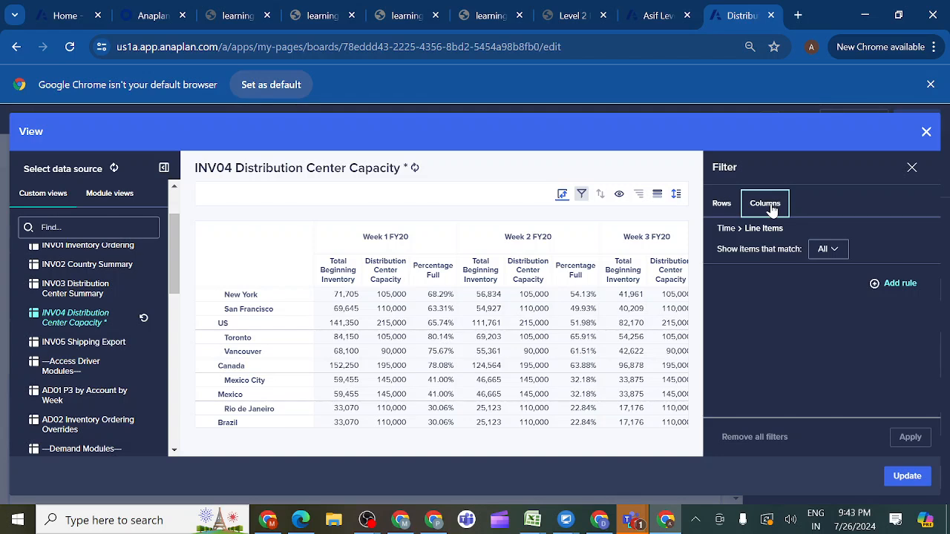
{"action": "left_click", "coordinate": [876, 288]}
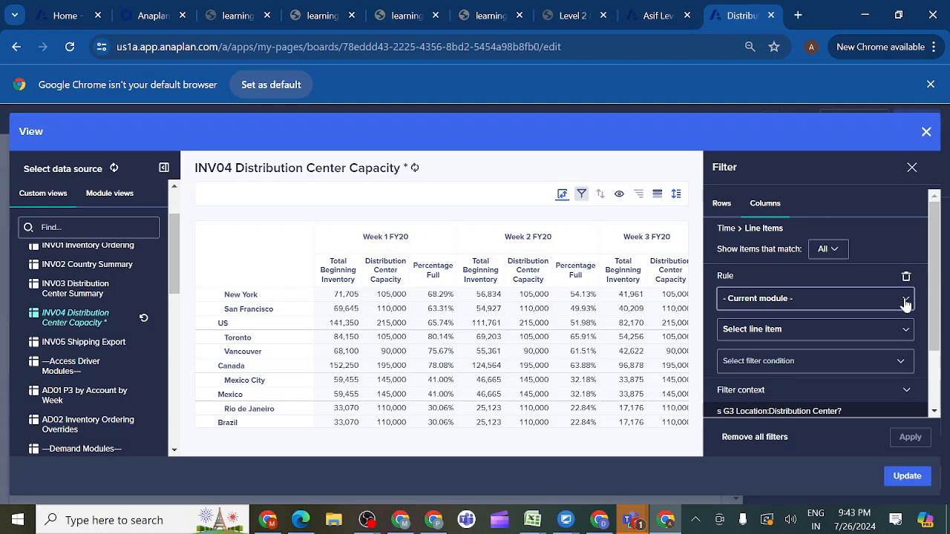
{"action": "left_click", "coordinate": [906, 300]}
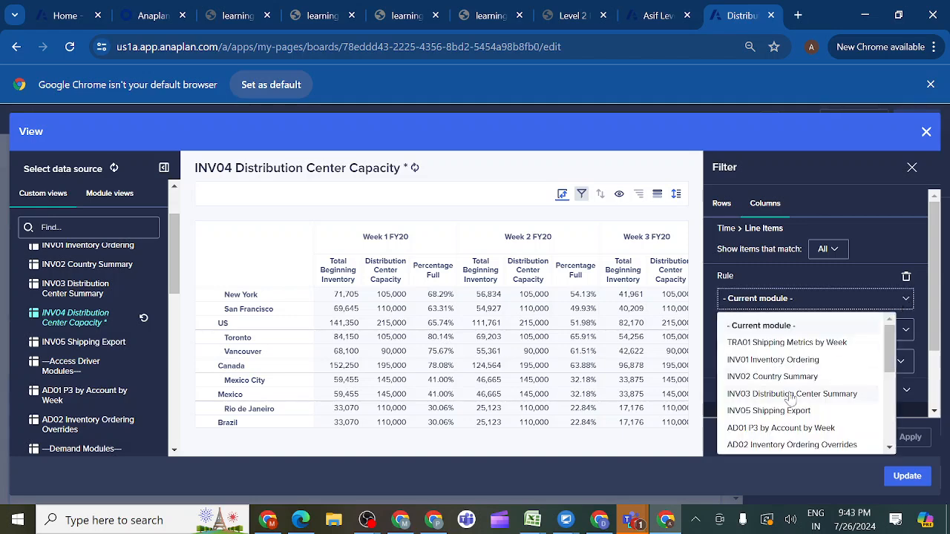
{"action": "left_click_drag", "start_coordinate": [885, 358], "coordinate": [896, 439]}
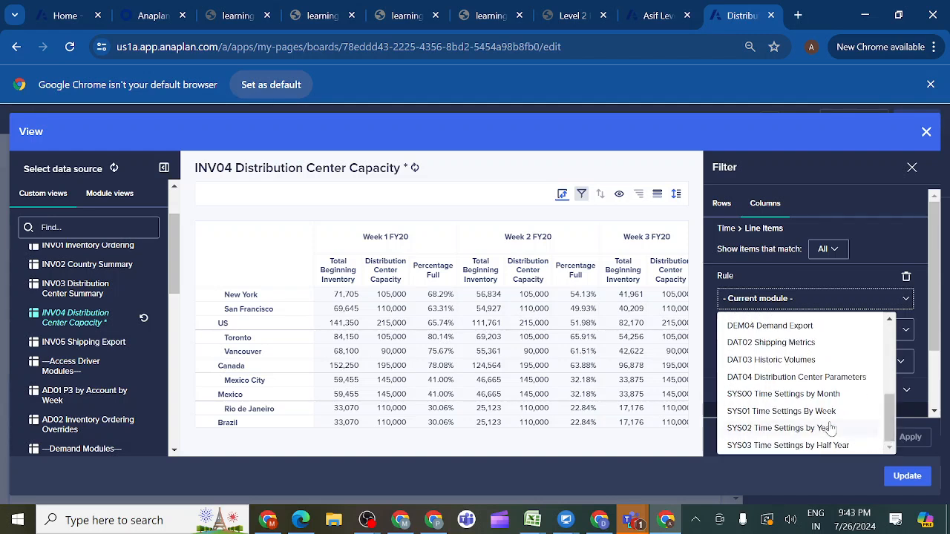
{"action": "left_click", "coordinate": [773, 395]}
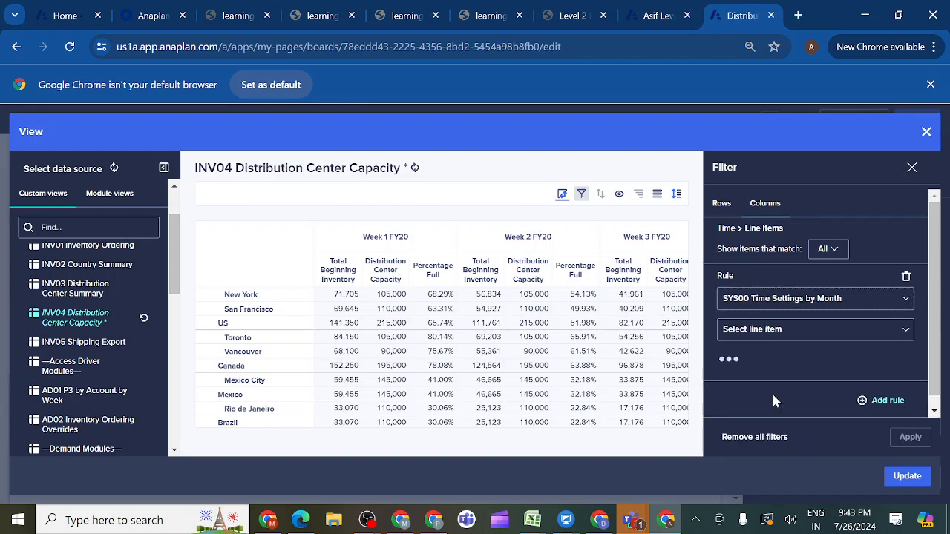
- Set the column filter rule to Months Only Filter is true and apply it
{"action": "left_click", "coordinate": [906, 334]}
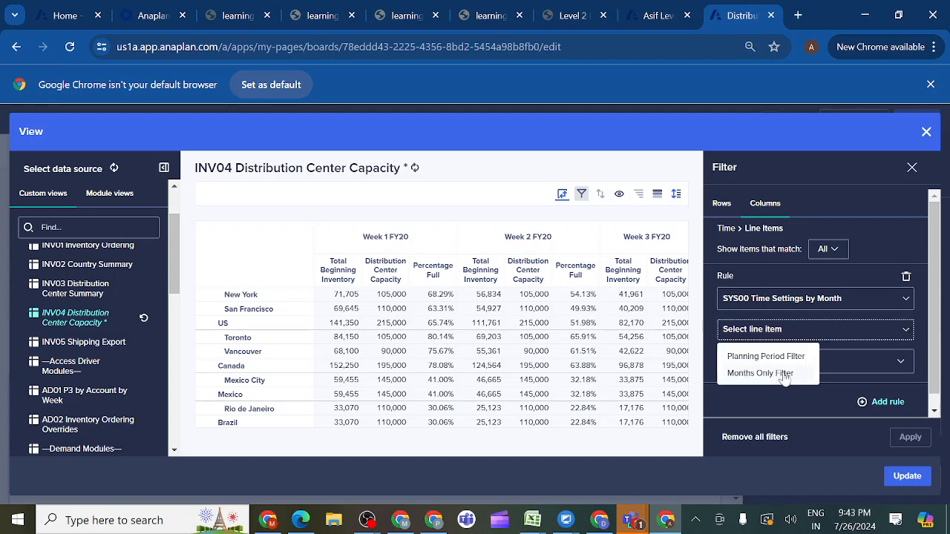
{"action": "left_click", "coordinate": [759, 376]}
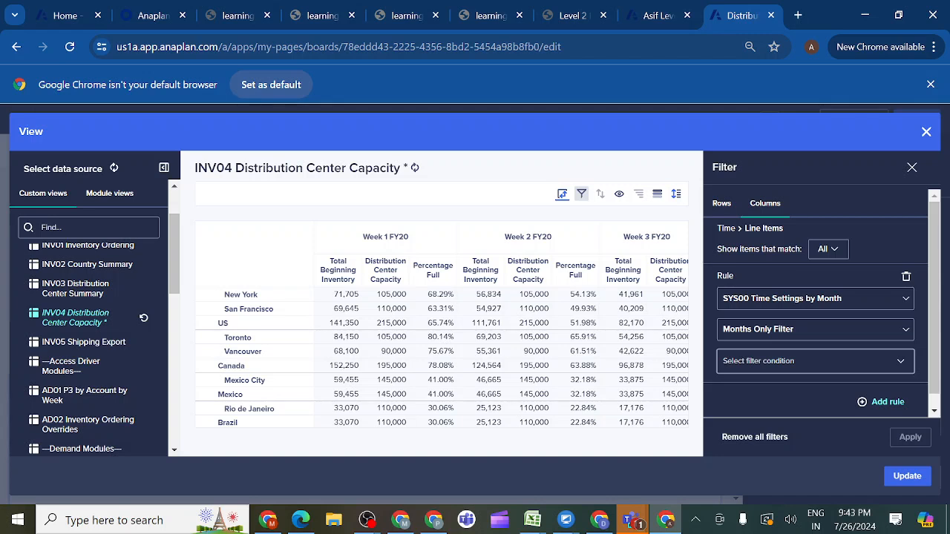
{"action": "left_click", "coordinate": [901, 362]}
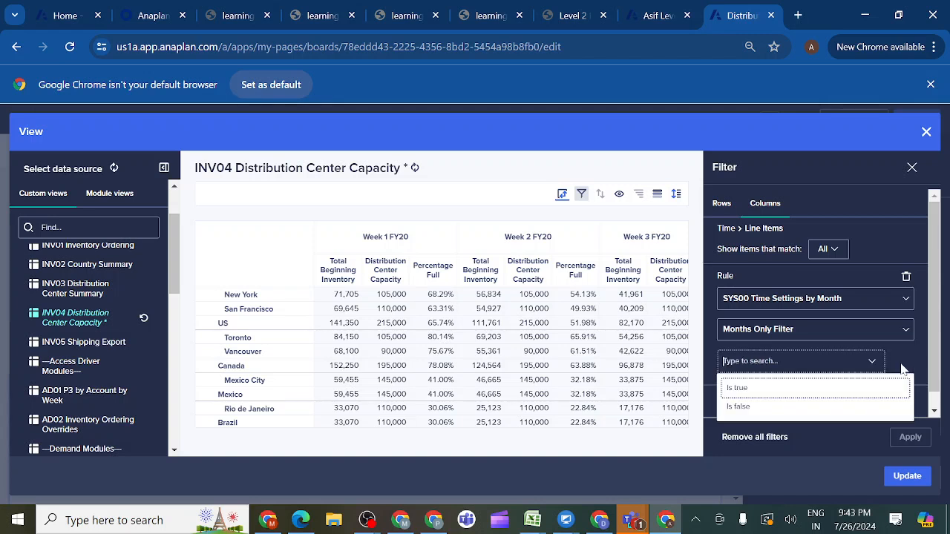
{"action": "left_click", "coordinate": [799, 389]}
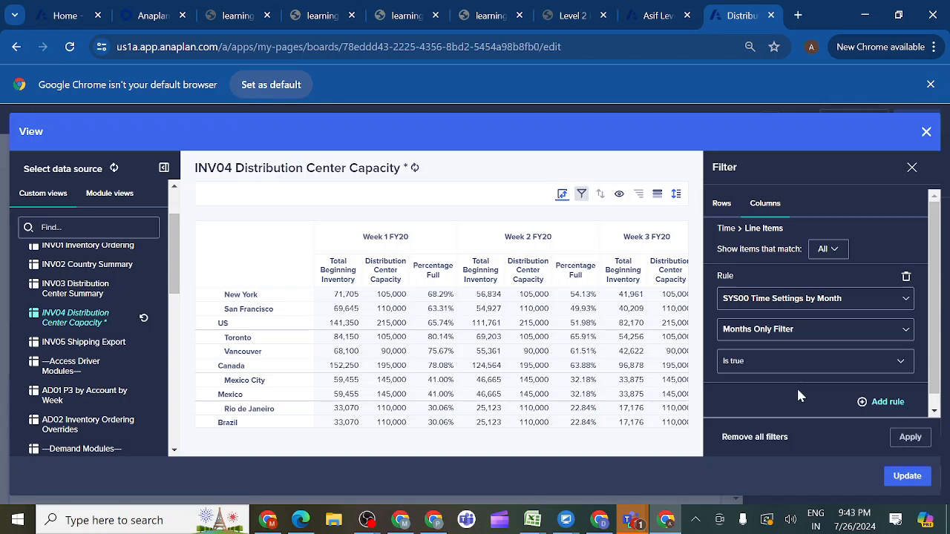
{"action": "left_click", "coordinate": [911, 440]}
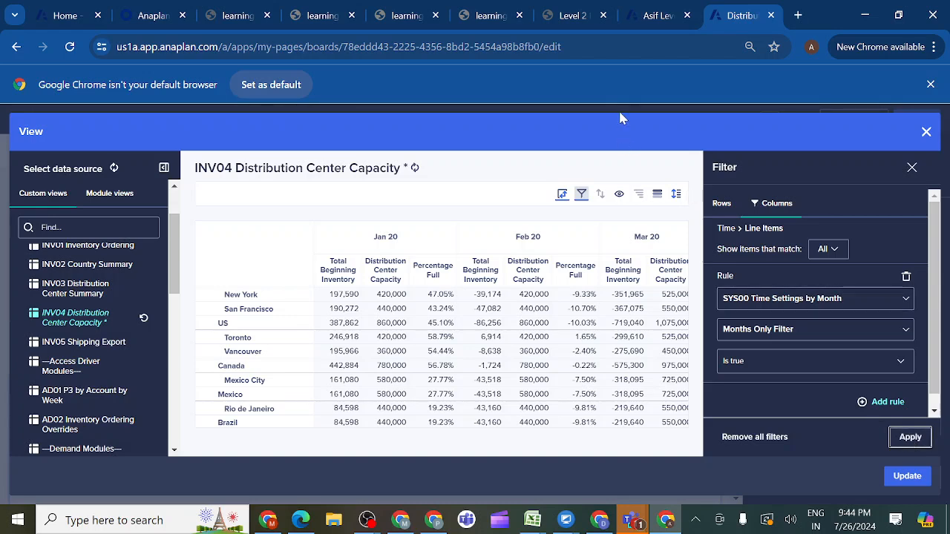
- Check the capacity grid's percentage-full formatting in the course's Distribution Center Summary requirements and prototype, and return to the view setup
{"action": "left_click", "coordinate": [575, 16]}
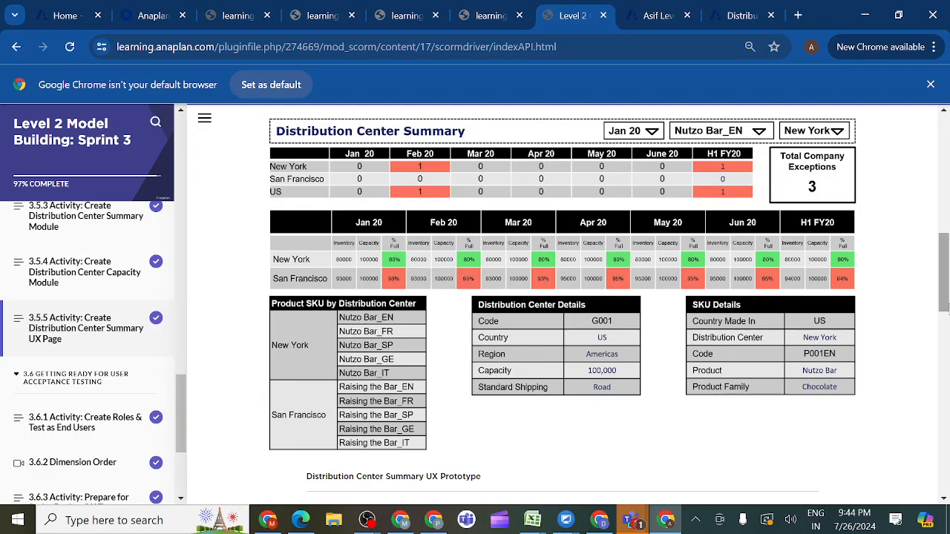
{"action": "left_click_drag", "start_coordinate": [944, 299], "coordinate": [945, 274]}
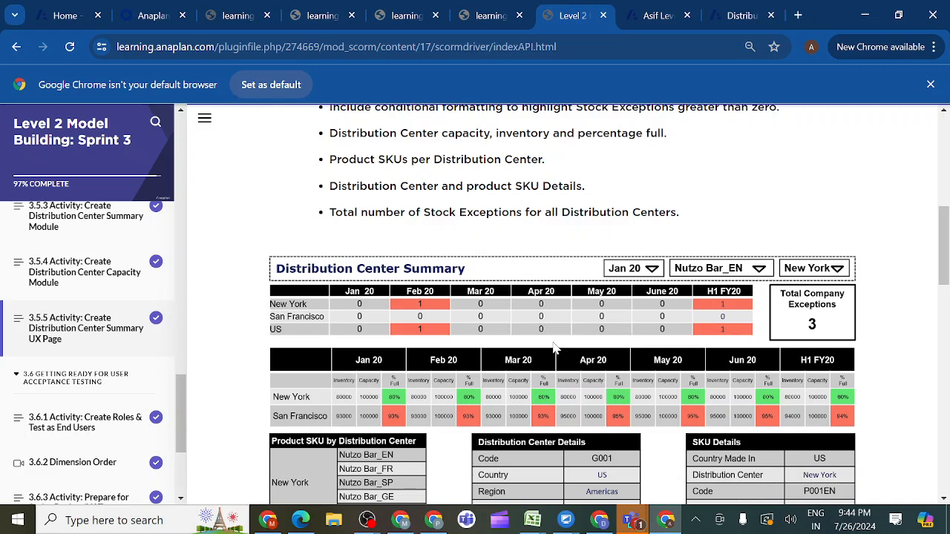
{"action": "left_click", "coordinate": [739, 16]}
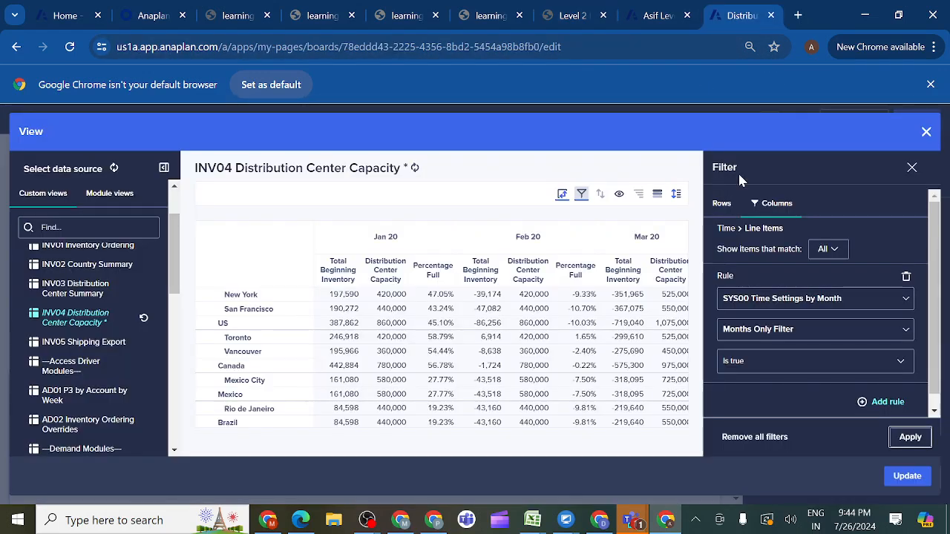
- Set up background conditional formatting for the Percentage Full line item, with a minimum of 80 in green
{"action": "left_click", "coordinate": [658, 195]}
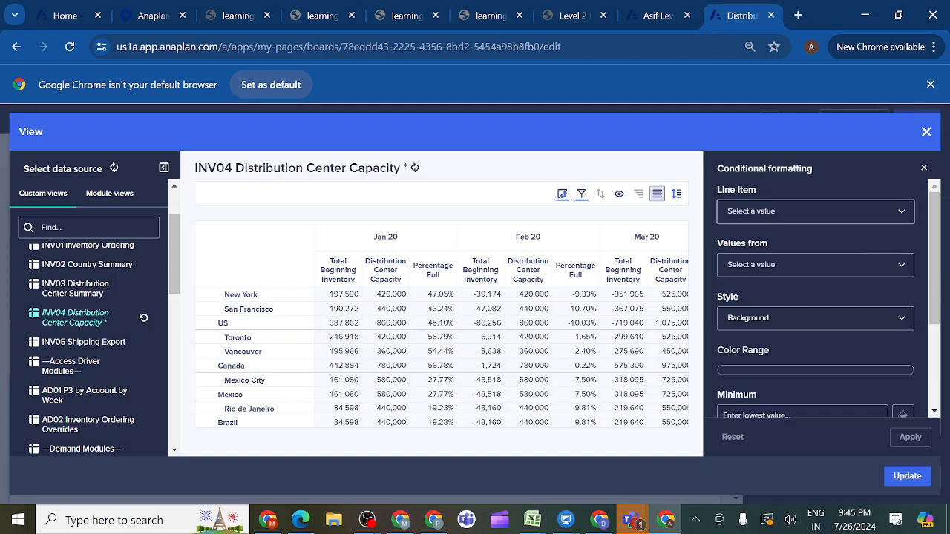
{"action": "left_click", "coordinate": [902, 217]}
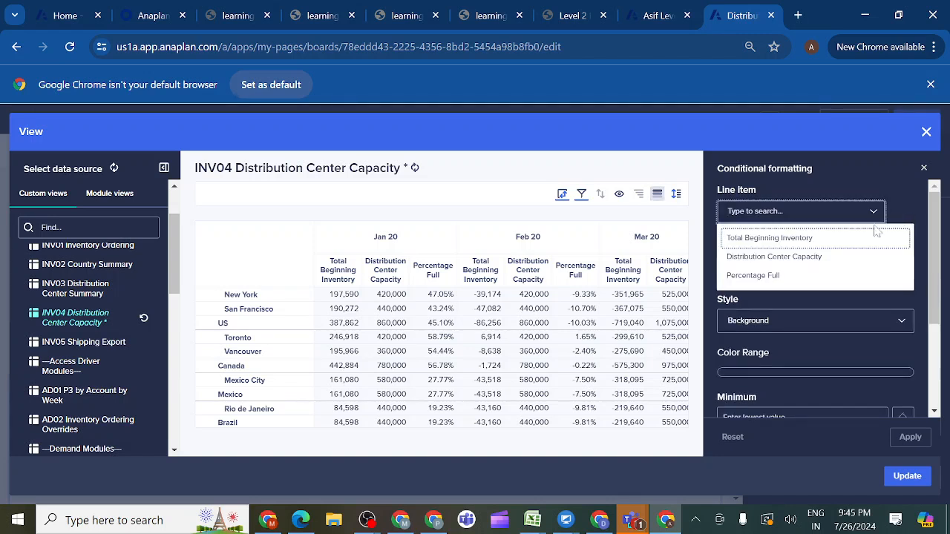
{"action": "left_click", "coordinate": [769, 277]}
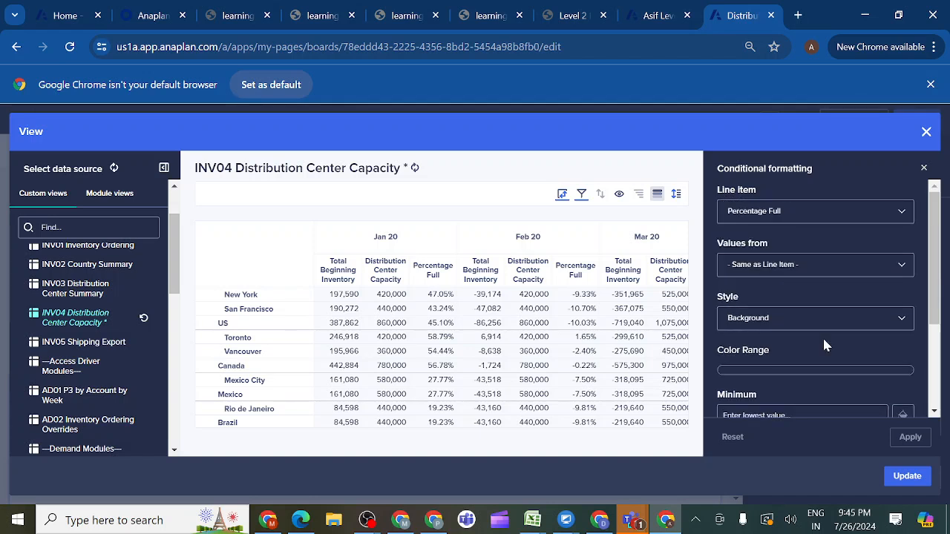
{"action": "scroll", "coordinate": [937, 314], "scroll_direction": "down", "scroll_amount": 2}
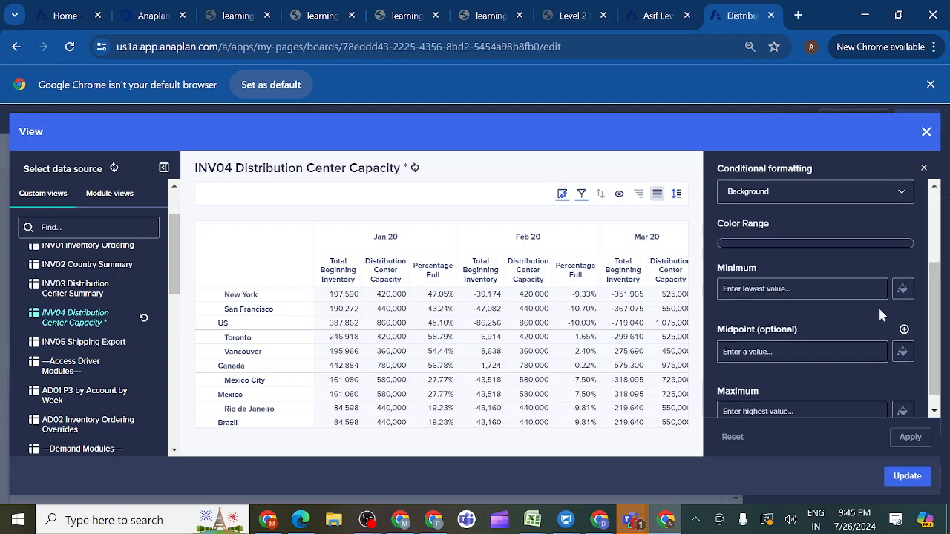
{"action": "left_click", "coordinate": [797, 289]}
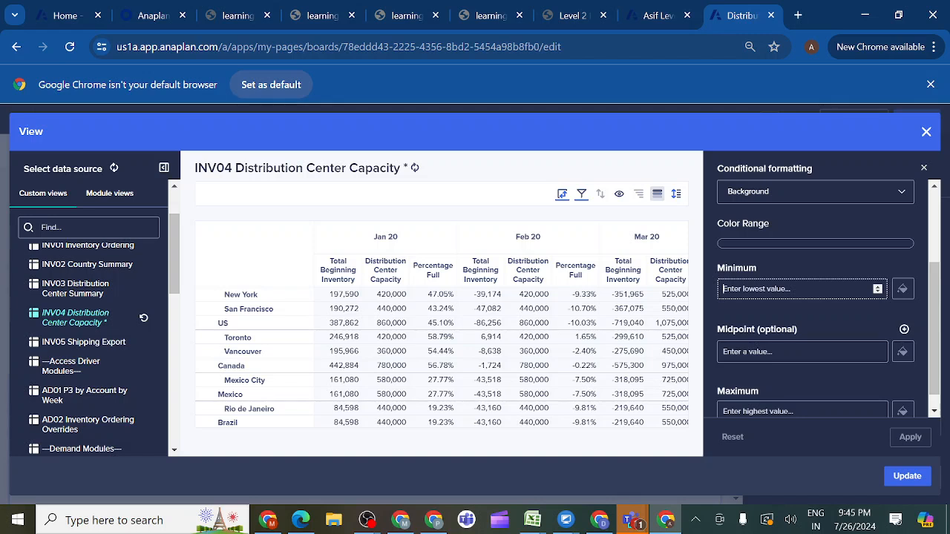
{"action": "type", "text": "80"}
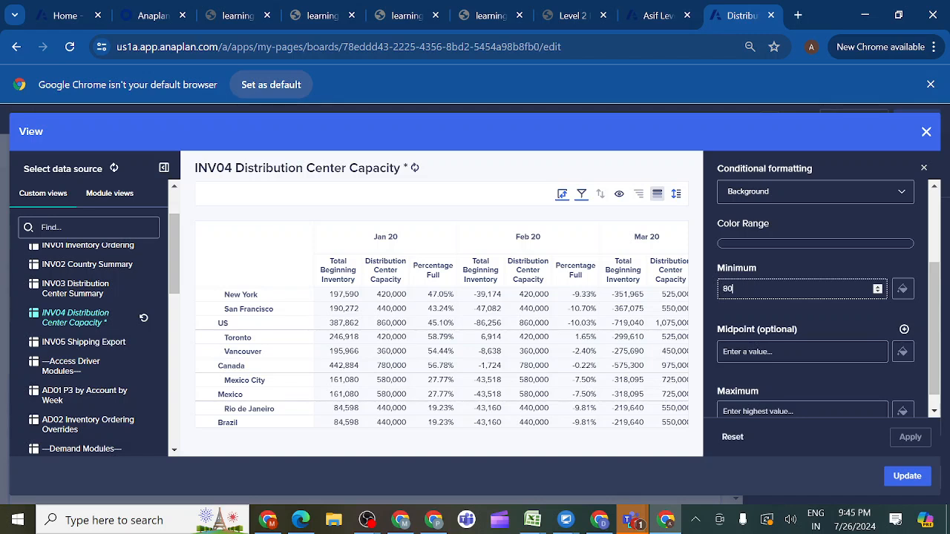
{"action": "left_click", "coordinate": [903, 290]}
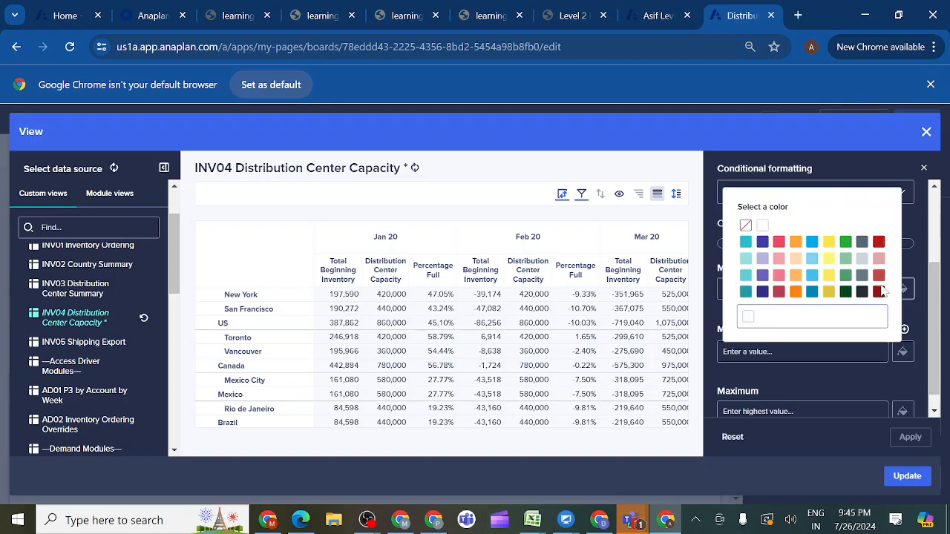
{"action": "left_click", "coordinate": [846, 242]}
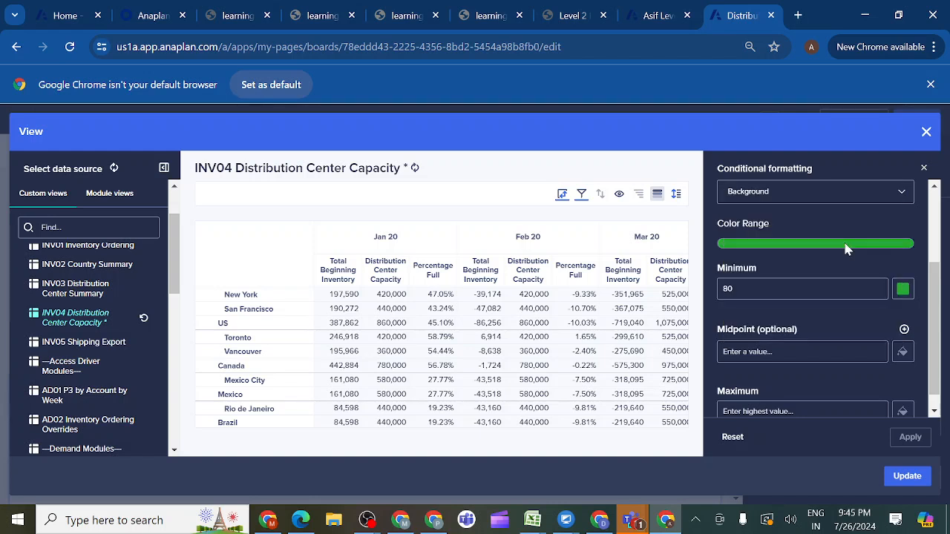
- Set the conditional formatting maximum to 82 in red and apply the rule to the grid
{"action": "left_click", "coordinate": [761, 410]}
{"action": "type", "text": "82"}
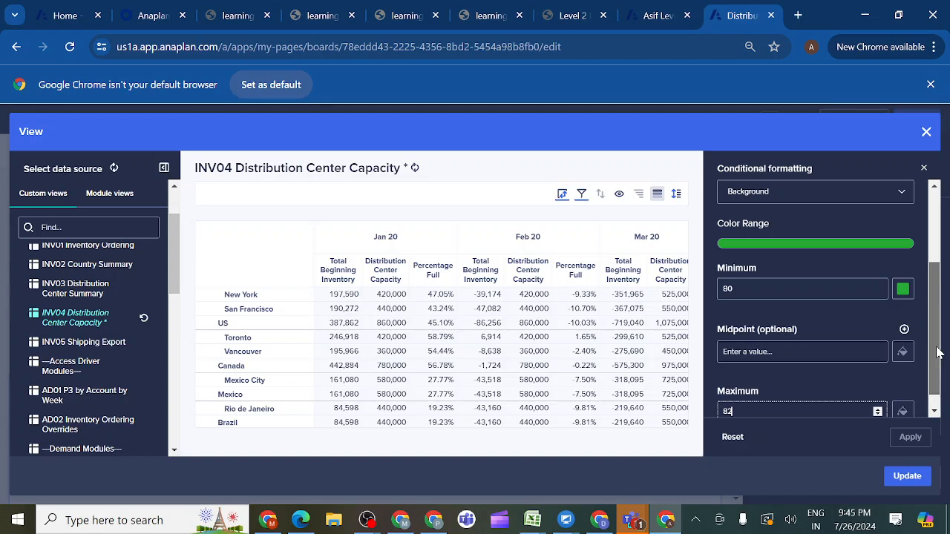
{"action": "scroll", "coordinate": [937, 353], "scroll_direction": "down", "scroll_amount": 1}
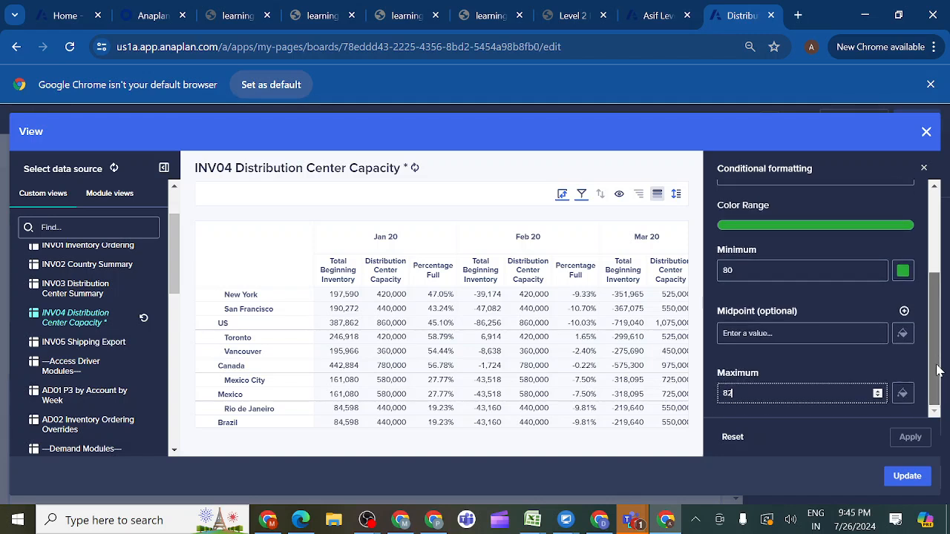
{"action": "left_click", "coordinate": [904, 396]}
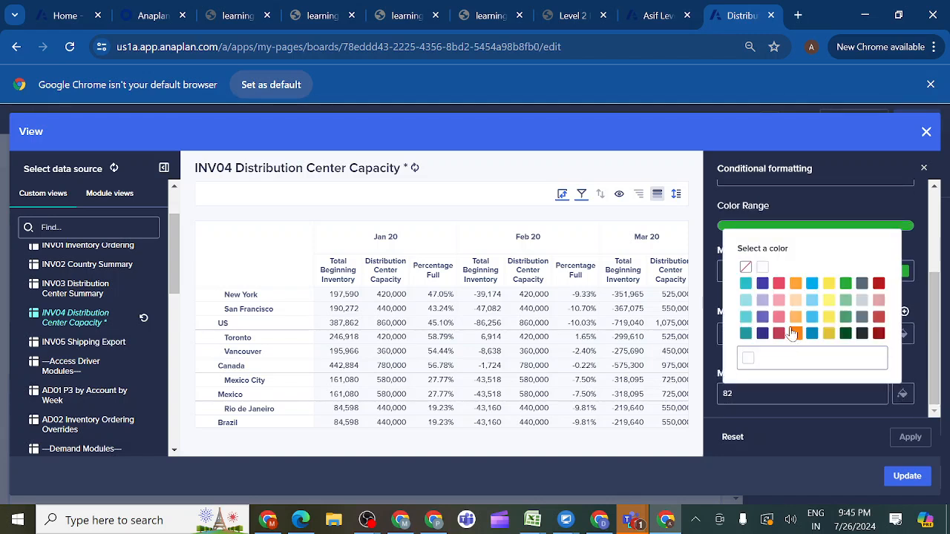
{"action": "left_click", "coordinate": [779, 284]}
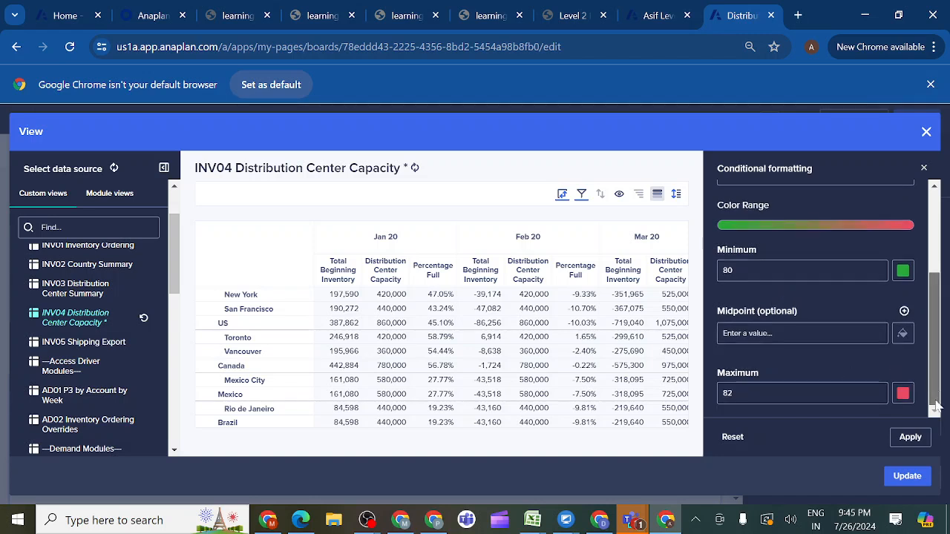
{"action": "left_click", "coordinate": [911, 439]}
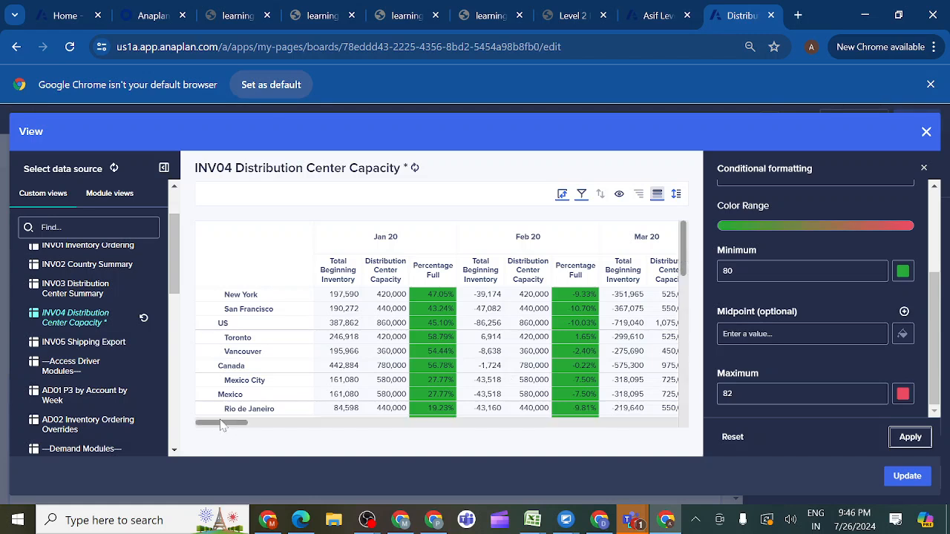
- Look over the colored Percentage Full cells, change the conditional formatting maximum to 81, and reapply the rule
{"action": "mouse_move", "coordinate": [220, 425]}
{"action": "left_mouse_down"}
{"action": "mouse_move", "coordinate": [422, 431]}
{"action": "mouse_move", "coordinate": [230, 432]}
{"action": "left_mouse_up"}
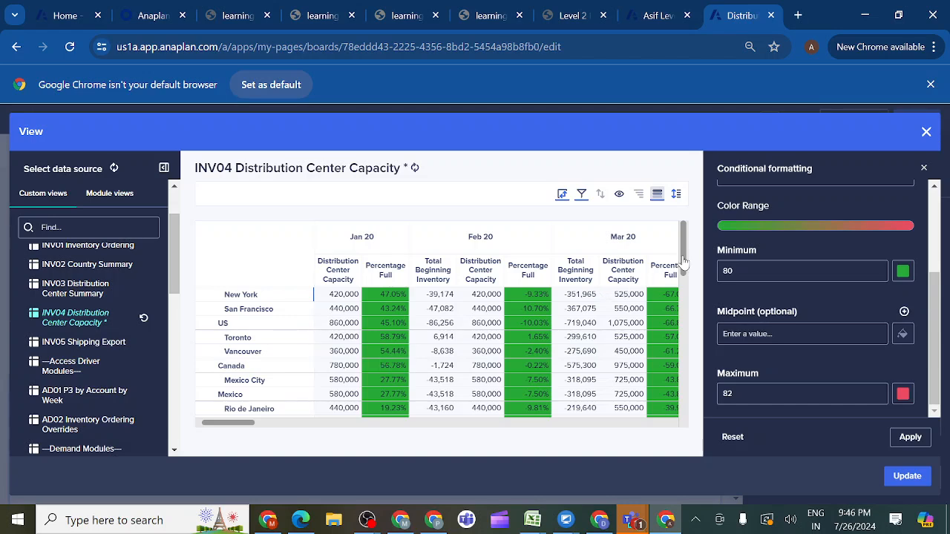
{"action": "scroll", "coordinate": [686, 292], "scroll_direction": "down", "scroll_amount": 1}
{"action": "left_click_drag", "start_coordinate": [686, 292], "coordinate": [677, 252]}
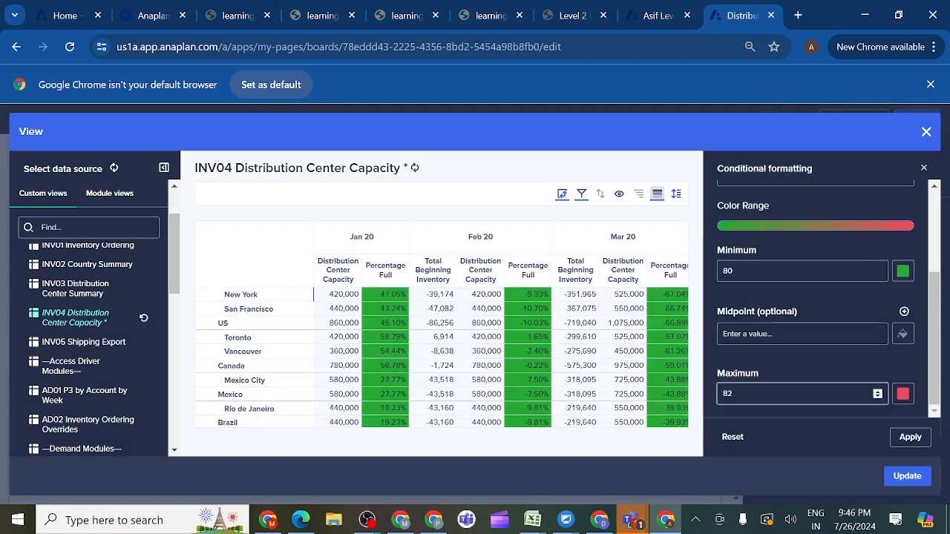
{"action": "left_click", "coordinate": [735, 394]}
{"action": "key", "text": "BackSpace"}
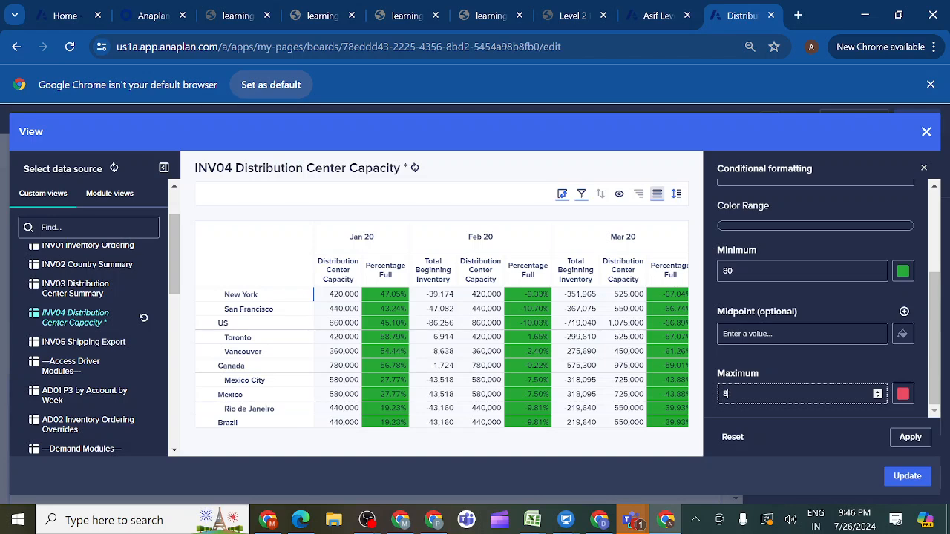
{"action": "type", "text": "1"}
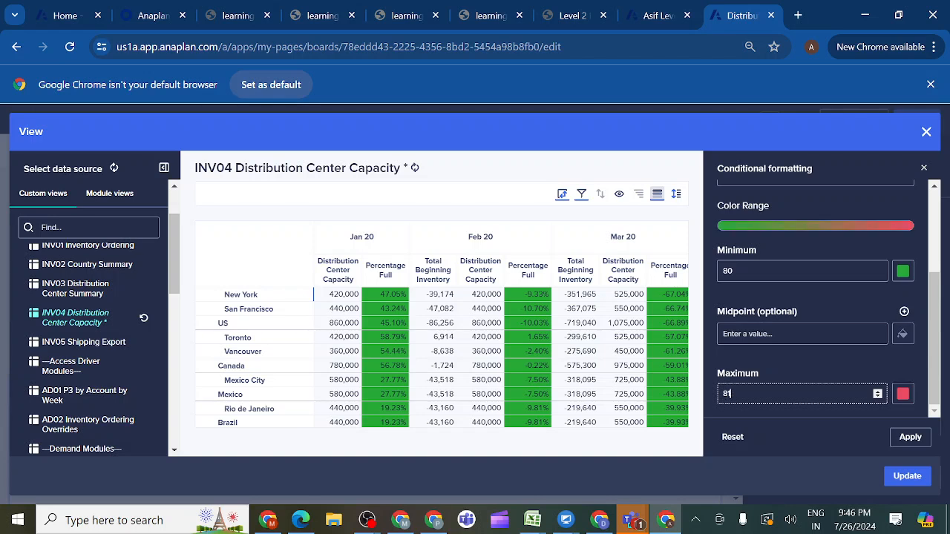
{"action": "left_click", "coordinate": [909, 438]}
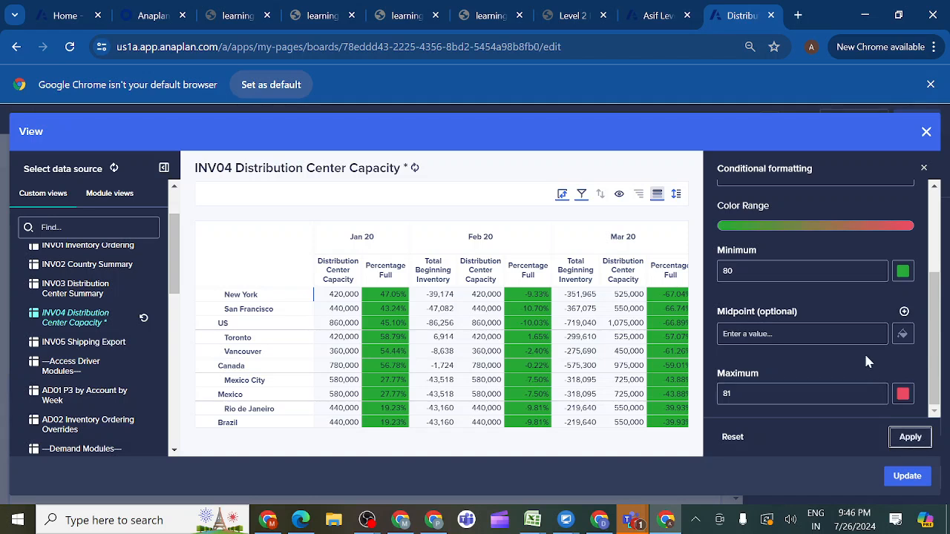
{"action": "left_click_drag", "start_coordinate": [933, 378], "coordinate": [934, 408]}
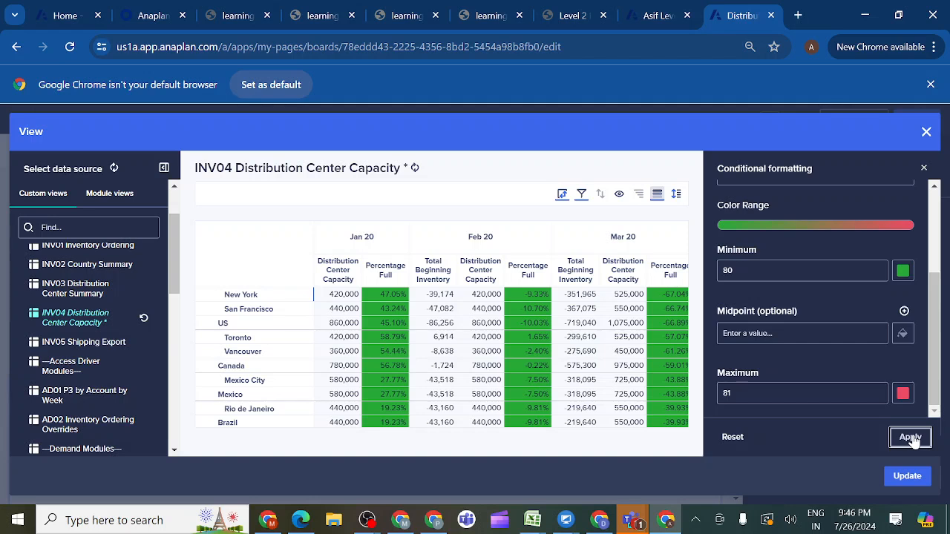
- Set the Percentage Full conditional formatting maximum to 82, apply the rule, and update the capacity card's view
{"action": "left_click", "coordinate": [804, 394]}
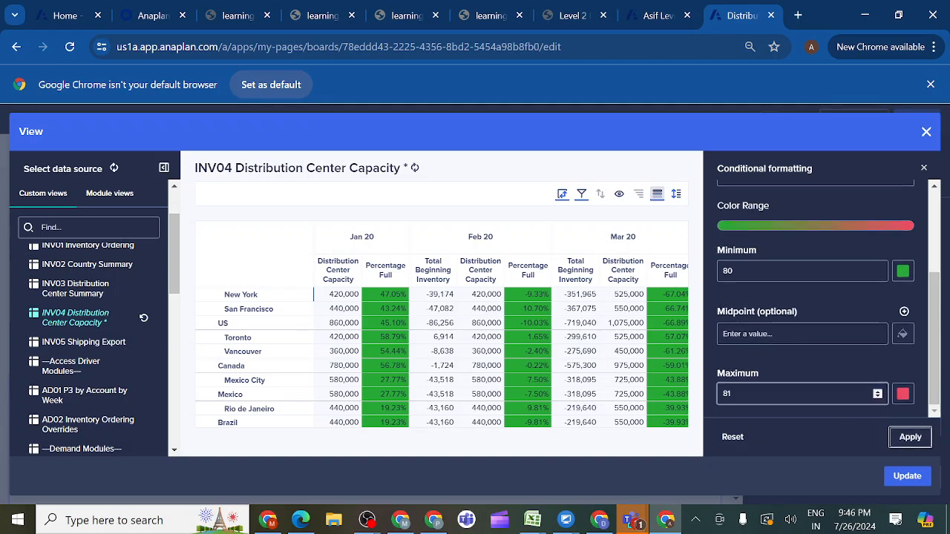
{"action": "left_click", "coordinate": [795, 394]}
{"action": "key", "text": "BackSpace"}
{"action": "type", "text": "2"}
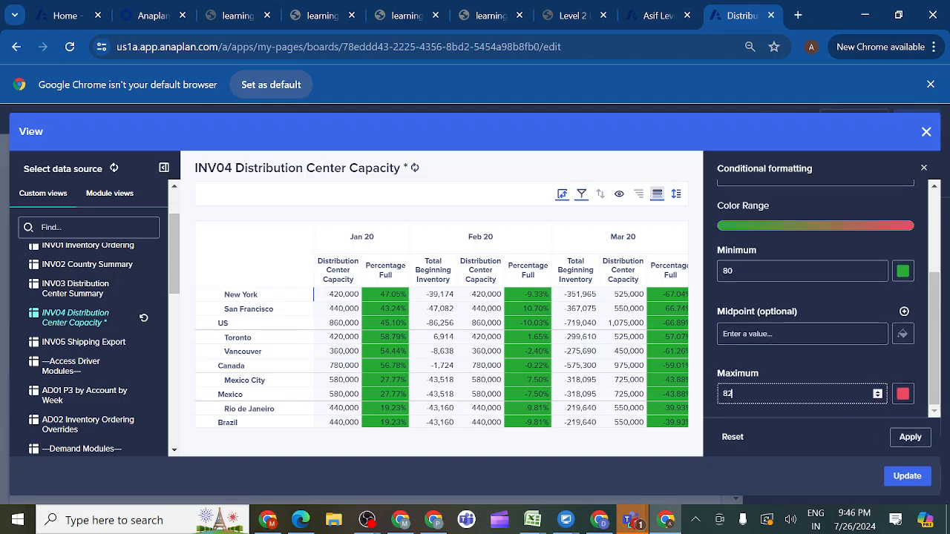
{"action": "left_click", "coordinate": [911, 439]}
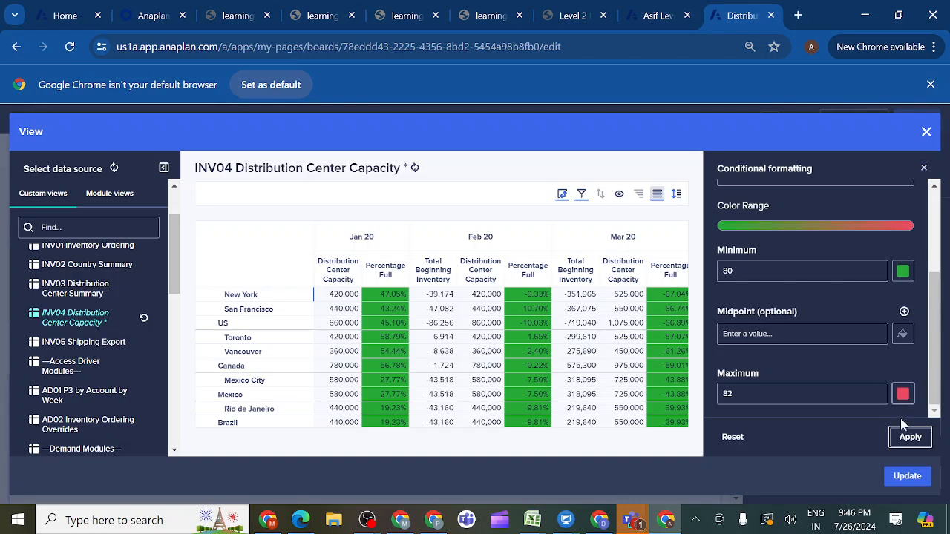
{"action": "left_click", "coordinate": [907, 477]}
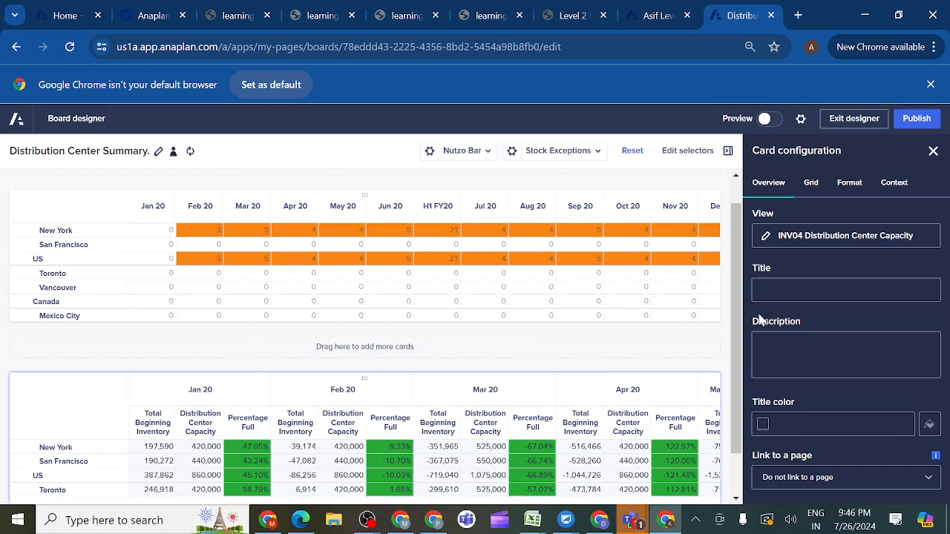
- Allow entering and editing cell data on the capacity grid card and give it the template with solid blue headers
{"action": "left_click_drag", "start_coordinate": [738, 289], "coordinate": [745, 394]}
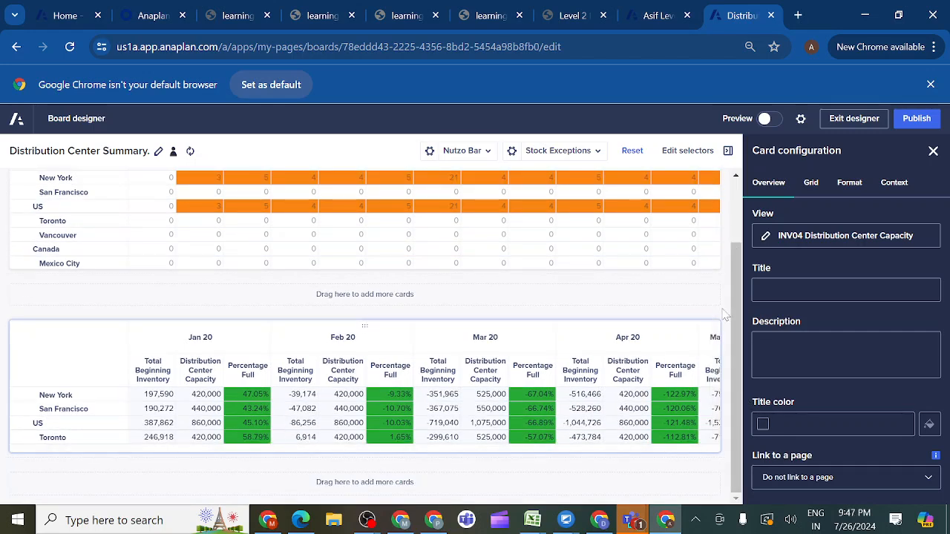
{"action": "left_click", "coordinate": [812, 186]}
{"action": "left_click", "coordinate": [916, 235]}
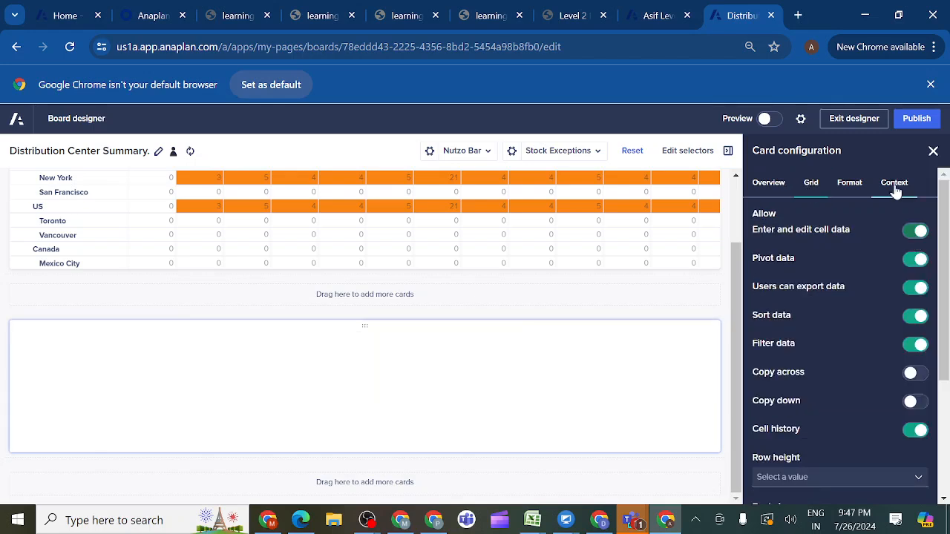
{"action": "left_click", "coordinate": [850, 184]}
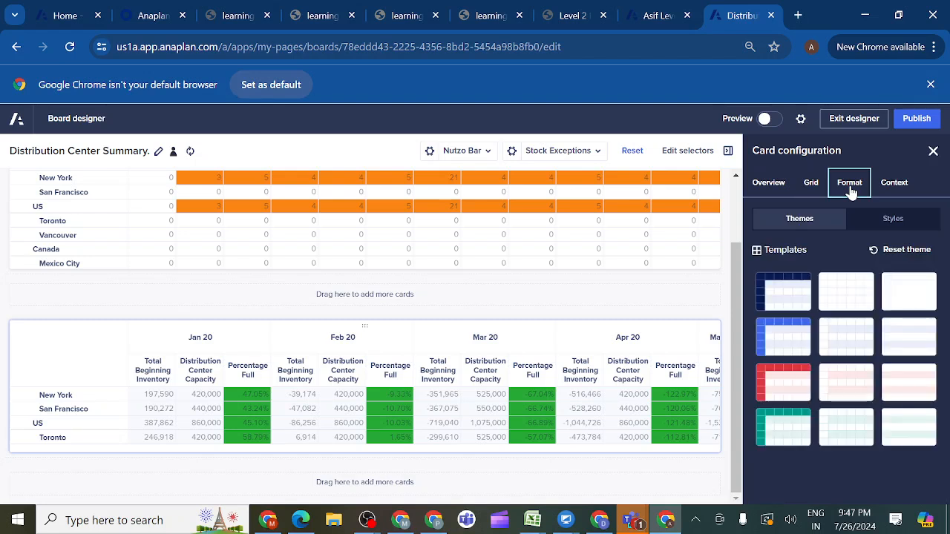
{"action": "left_click", "coordinate": [777, 338]}
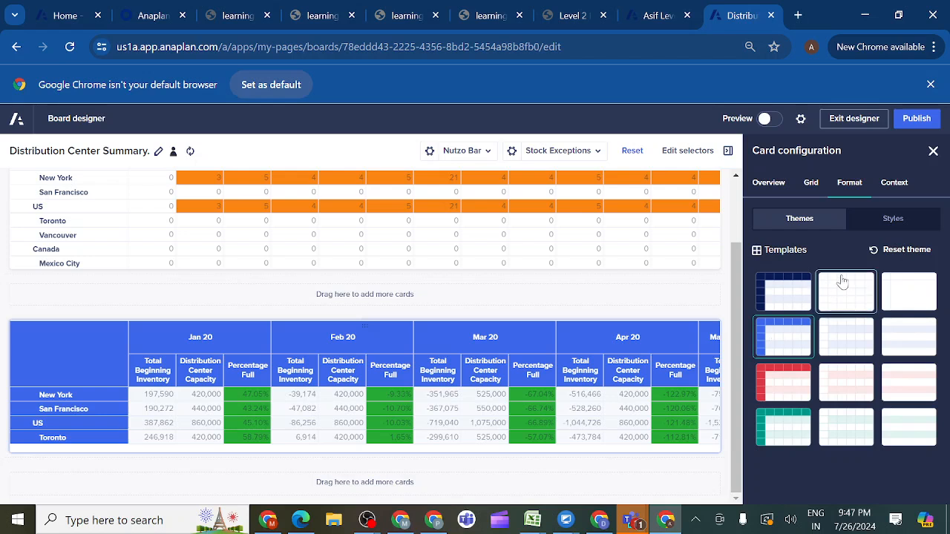
- Review the Time and Line Items context settings of the capacity card and publish the page
{"action": "left_click", "coordinate": [895, 185]}
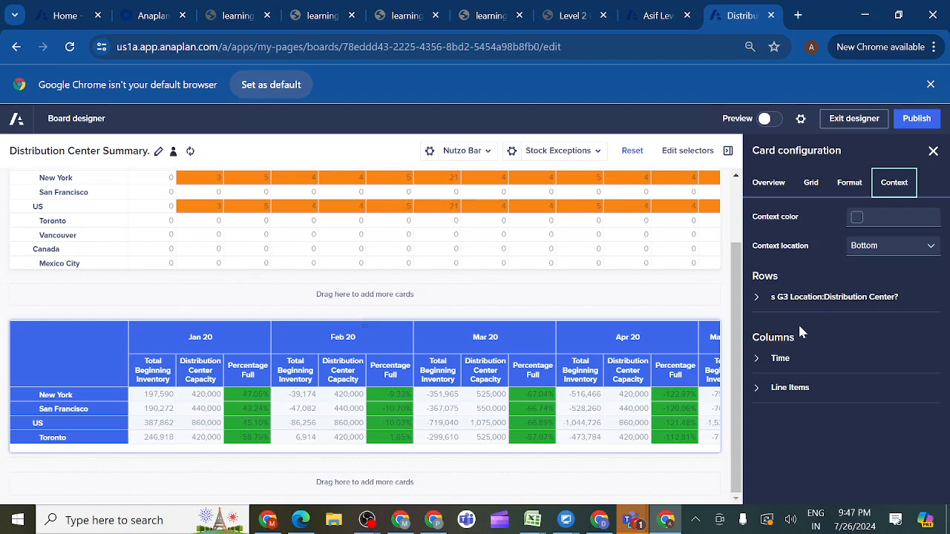
{"action": "left_click", "coordinate": [757, 361]}
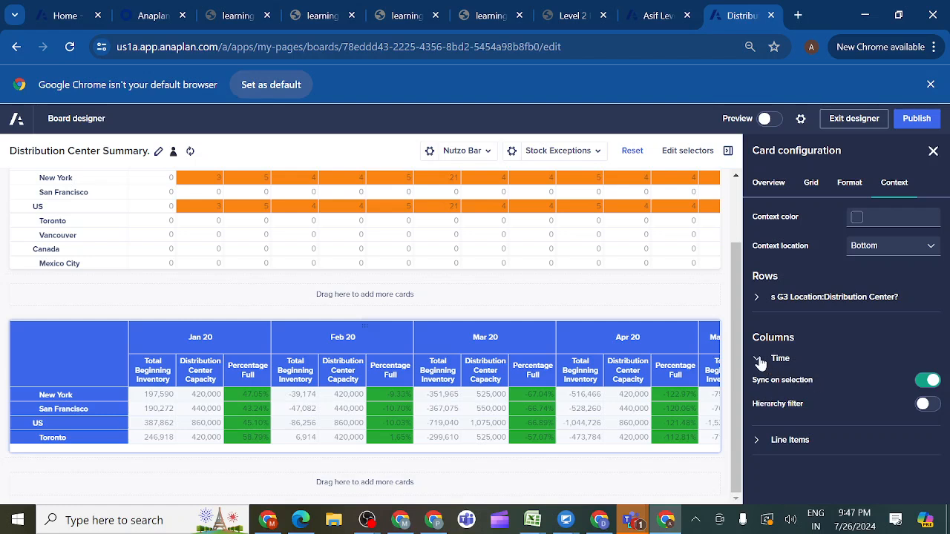
{"action": "left_click", "coordinate": [758, 360]}
{"action": "left_click", "coordinate": [758, 391]}
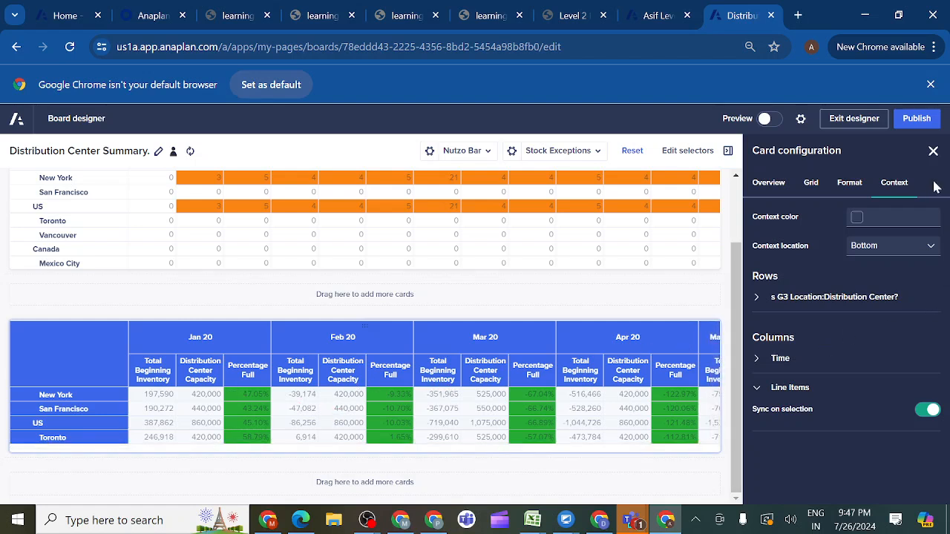
{"action": "left_click", "coordinate": [916, 123]}
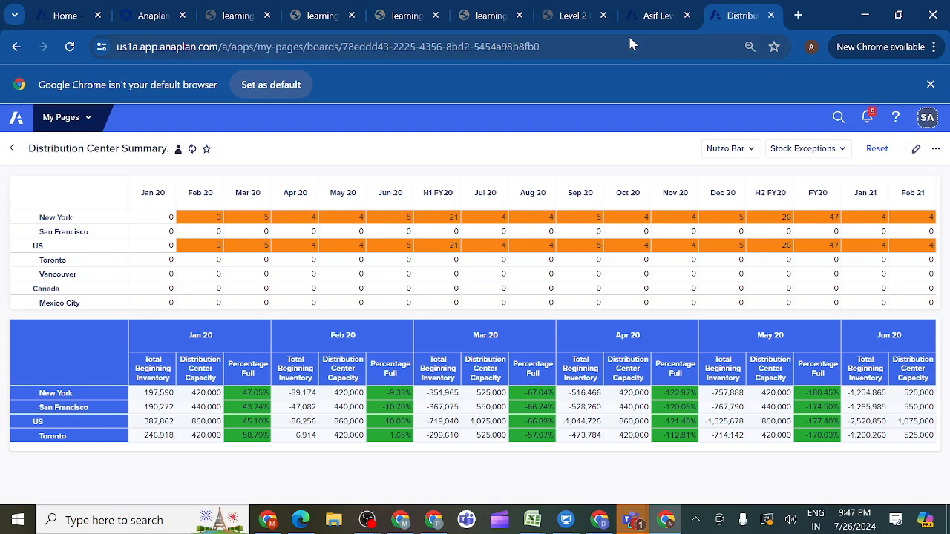
- Compare the published page with the course prototype and look through the model's modules, including DAT01 Beginning Inventory, for the remaining tables
{"action": "left_click", "coordinate": [590, 15]}
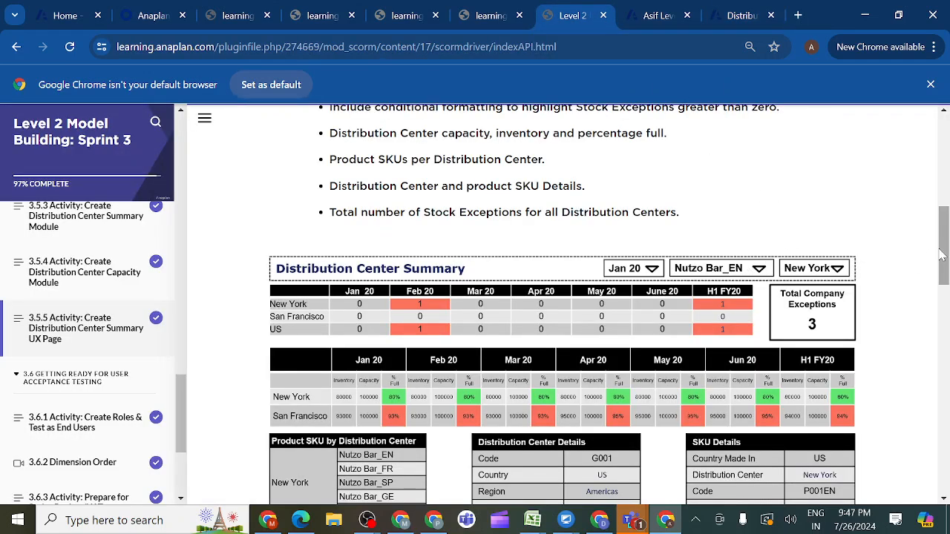
{"action": "left_click_drag", "start_coordinate": [942, 255], "coordinate": [942, 275]}
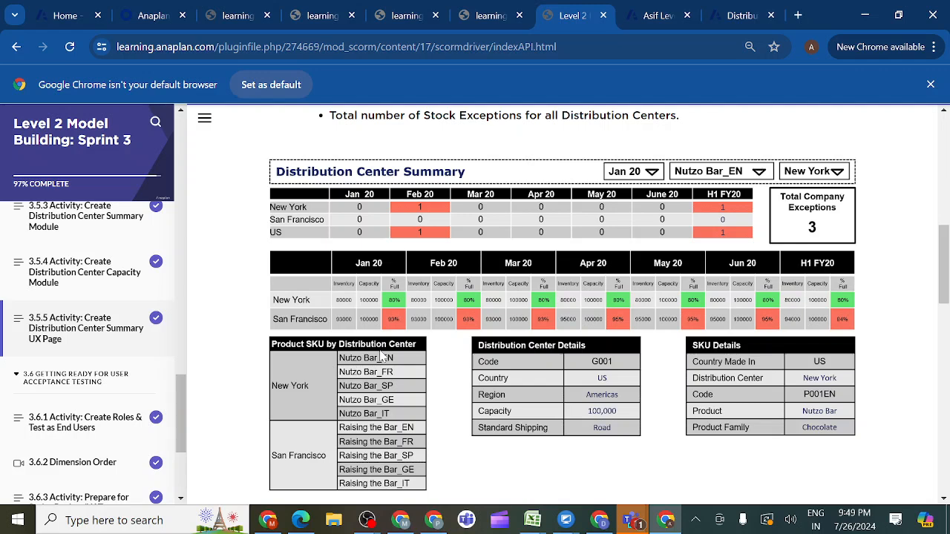
{"action": "left_click", "coordinate": [734, 16]}
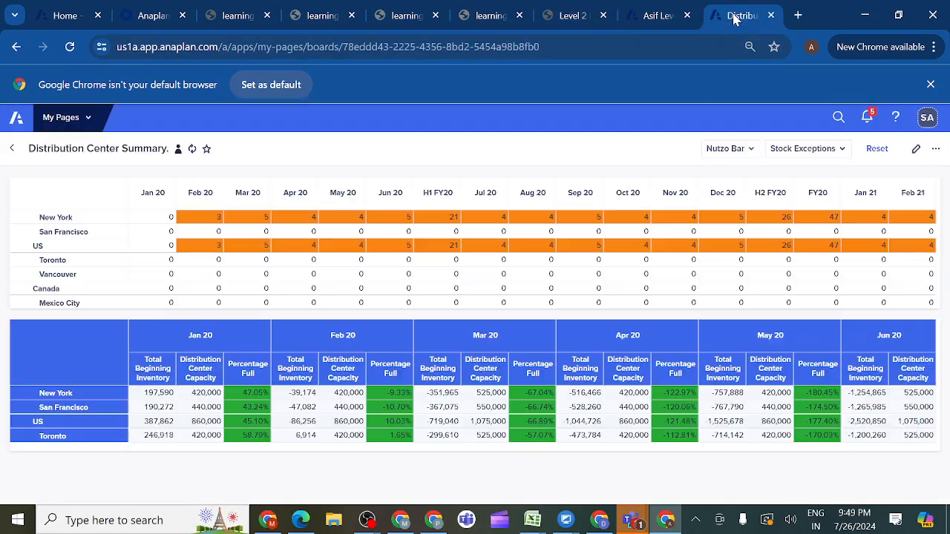
{"action": "left_click", "coordinate": [650, 16]}
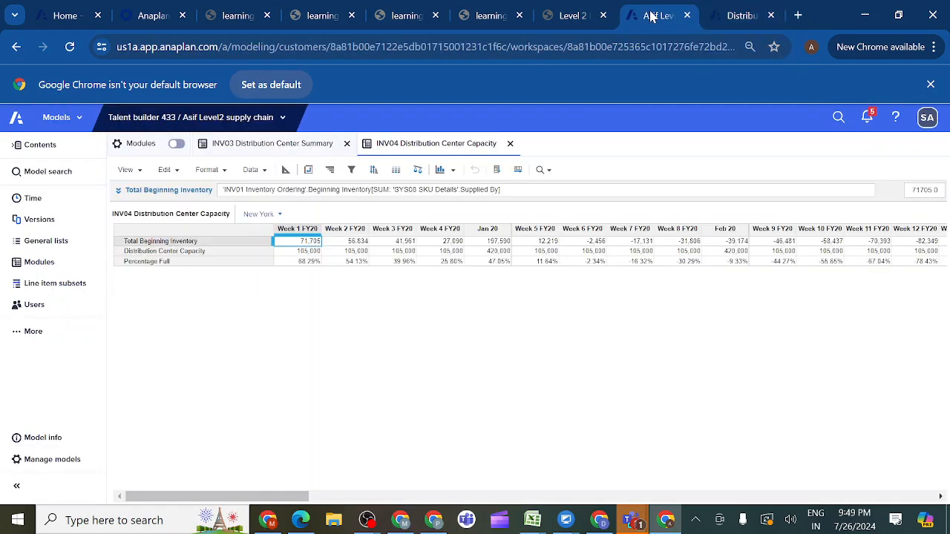
{"action": "left_click", "coordinate": [47, 268]}
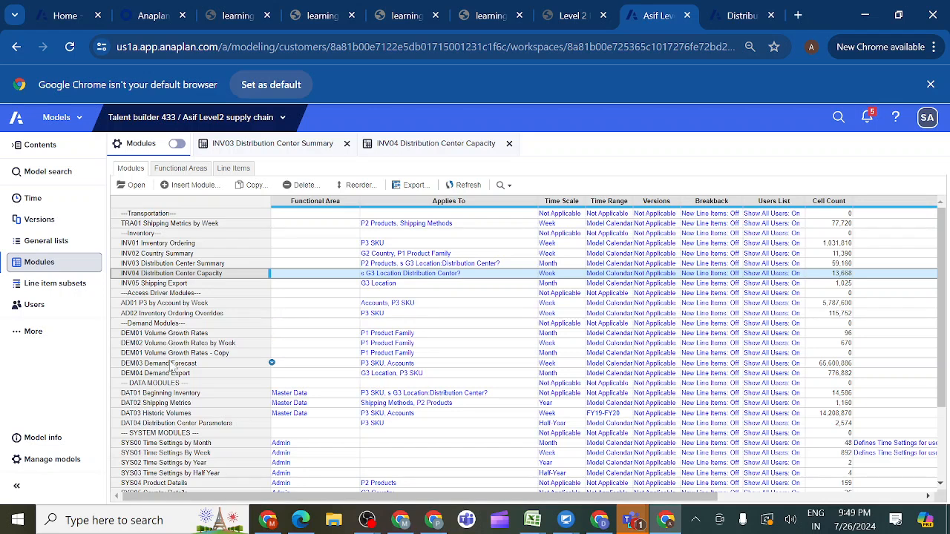
{"action": "left_click", "coordinate": [179, 395]}
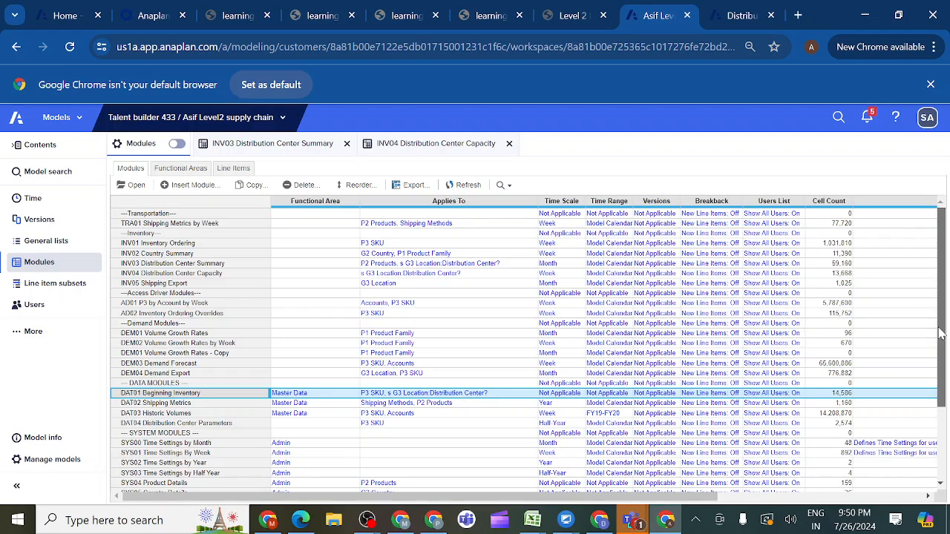
{"action": "left_click_drag", "start_coordinate": [941, 334], "coordinate": [948, 444]}
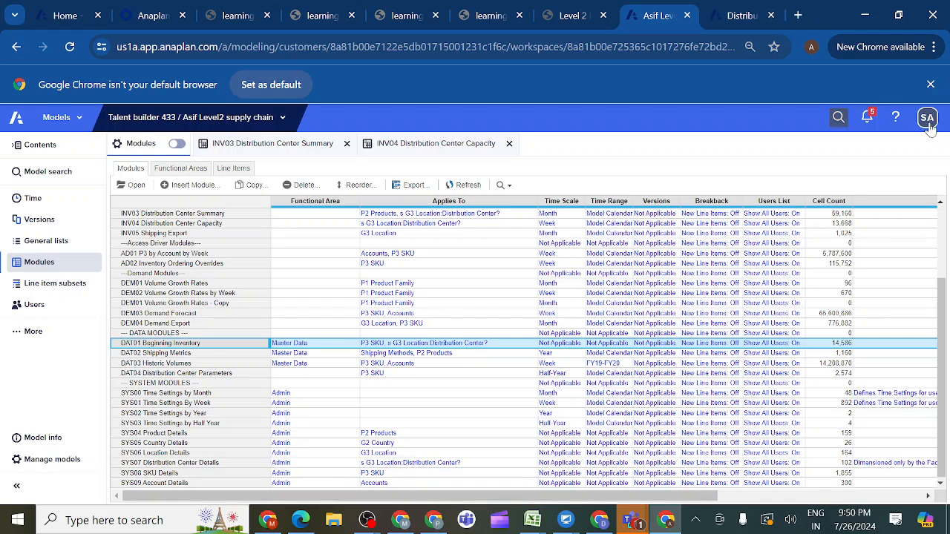
- Return to the Distribution Center Summary page, open it for editing, and add a new grid card below the capacity grid
{"action": "left_click", "coordinate": [737, 18]}
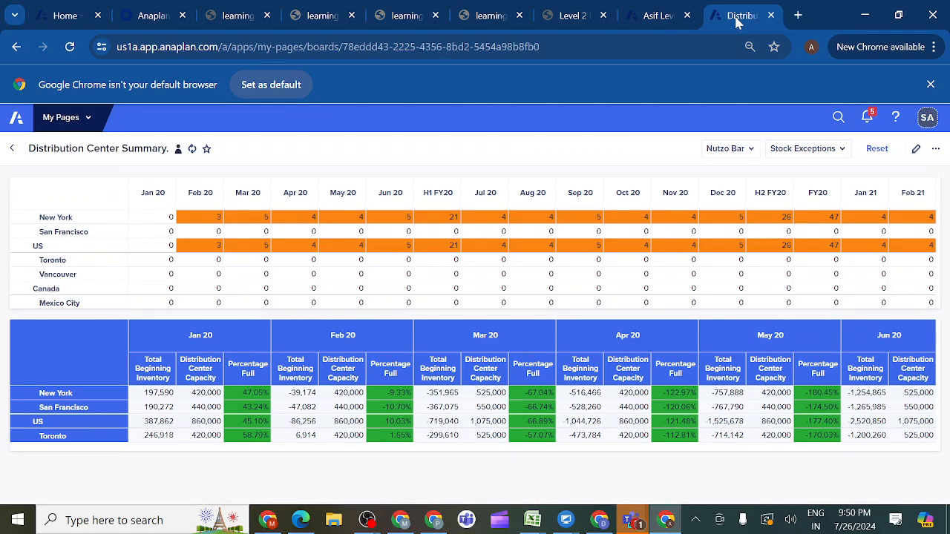
{"action": "left_click", "coordinate": [917, 151]}
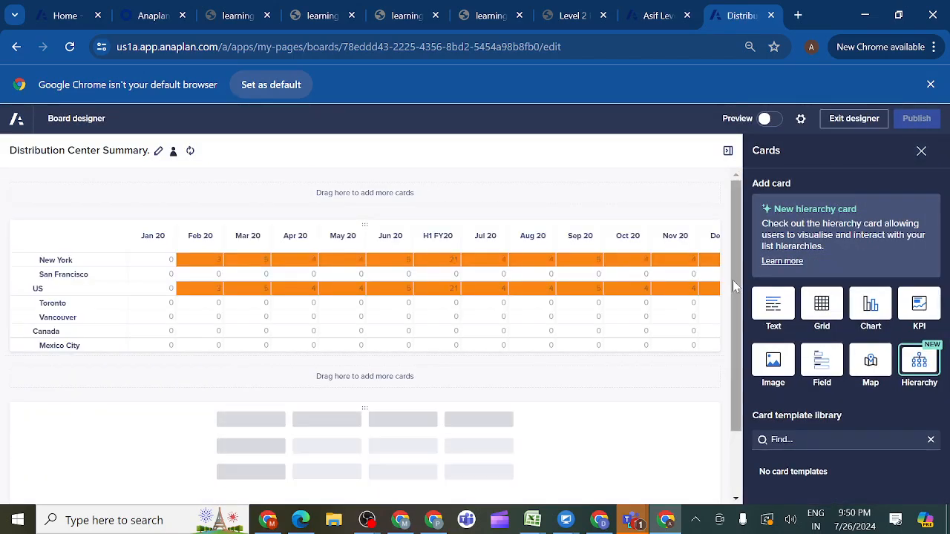
{"action": "left_click_drag", "start_coordinate": [735, 286], "coordinate": [735, 347]}
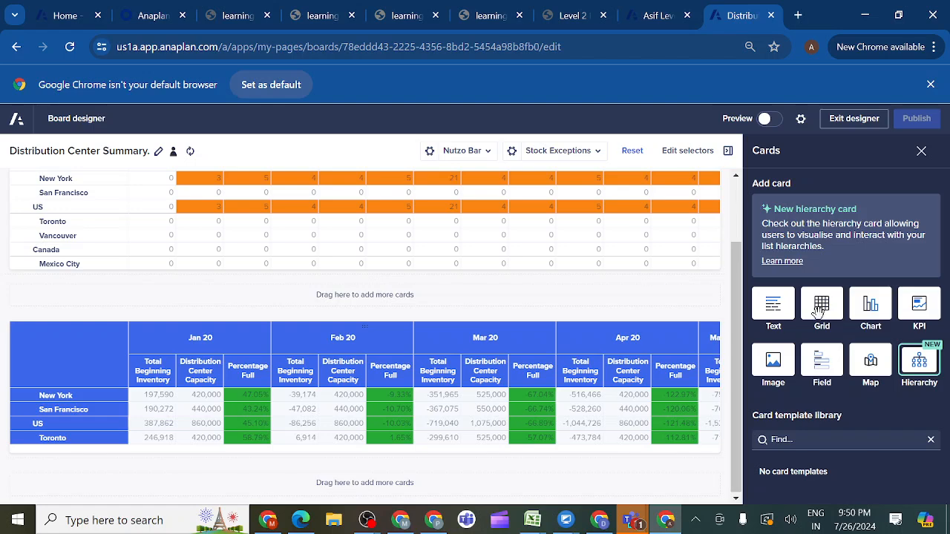
{"action": "left_click_drag", "start_coordinate": [821, 312], "coordinate": [418, 486]}
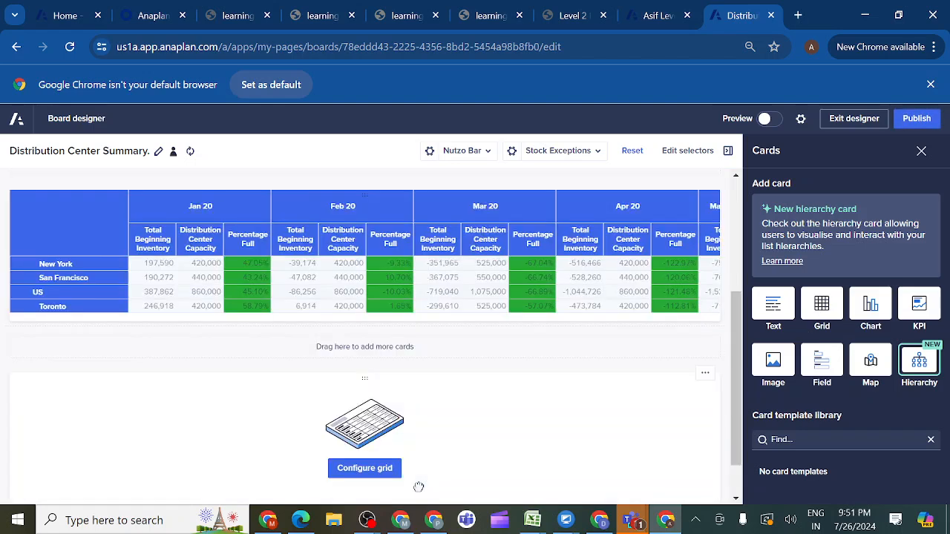
{"action": "left_click", "coordinate": [364, 475]}
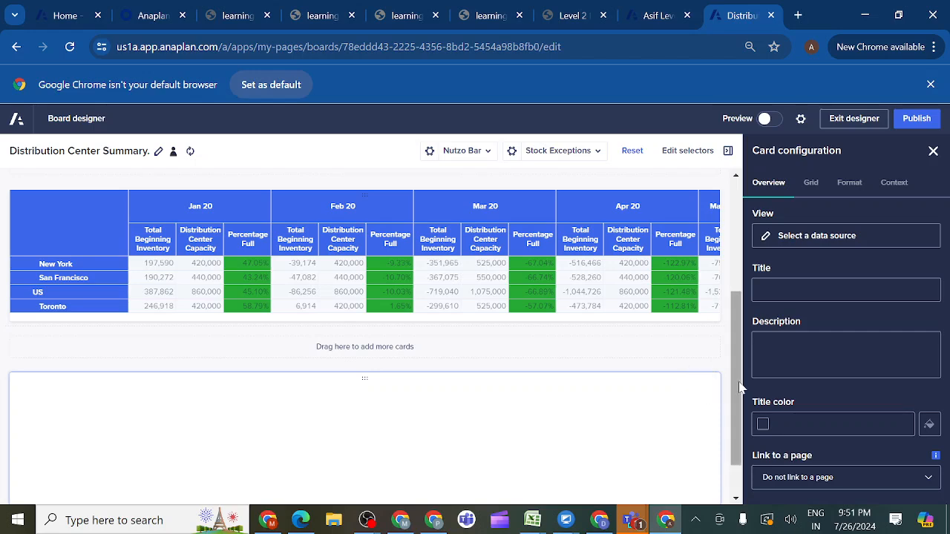
{"action": "left_click_drag", "start_coordinate": [740, 386], "coordinate": [740, 487]}
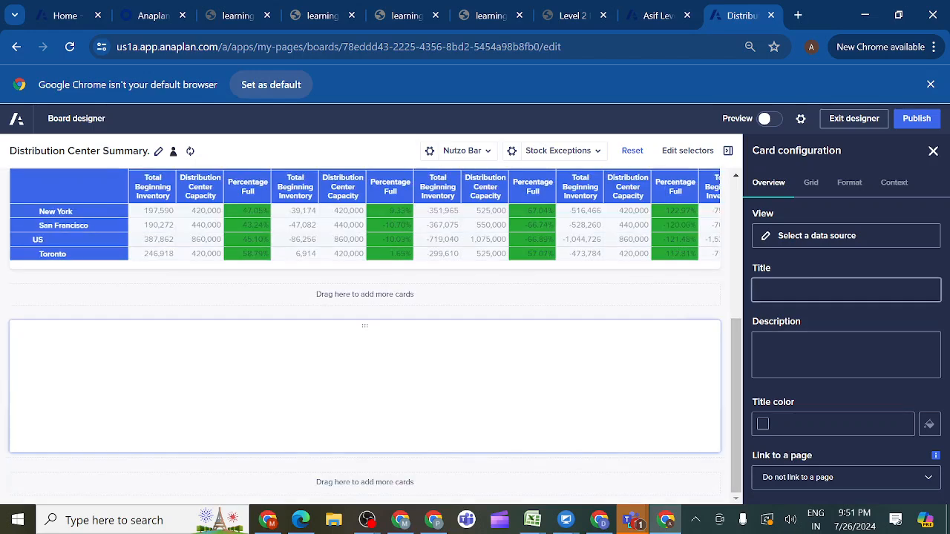
- Choose DAT01 Beginning Inventory as the data source of the new grid card
{"action": "left_click", "coordinate": [793, 244]}
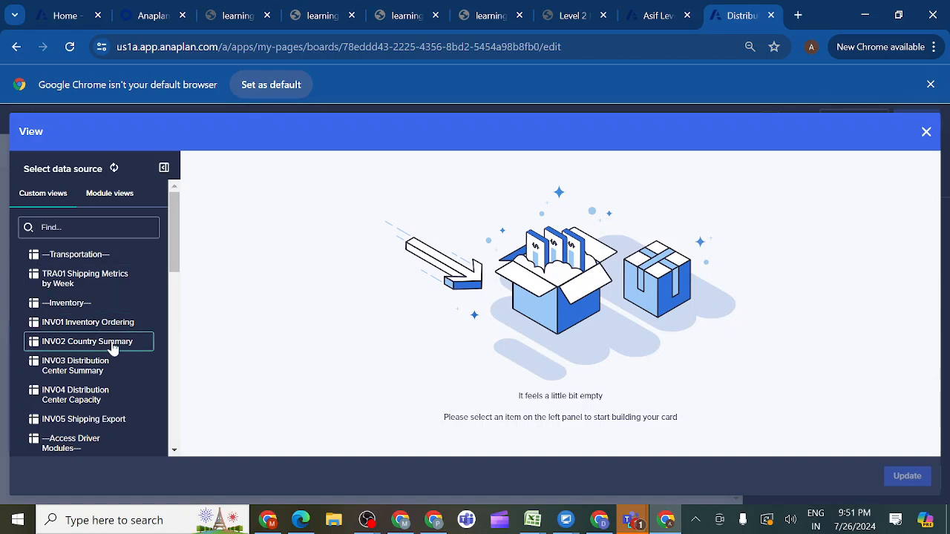
{"action": "left_click_drag", "start_coordinate": [175, 270], "coordinate": [173, 363]}
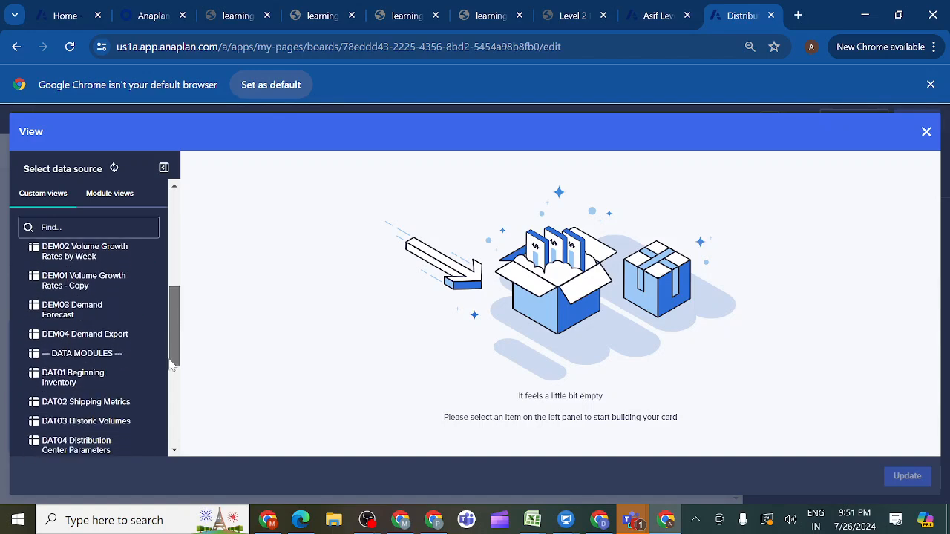
{"action": "left_click", "coordinate": [80, 379]}
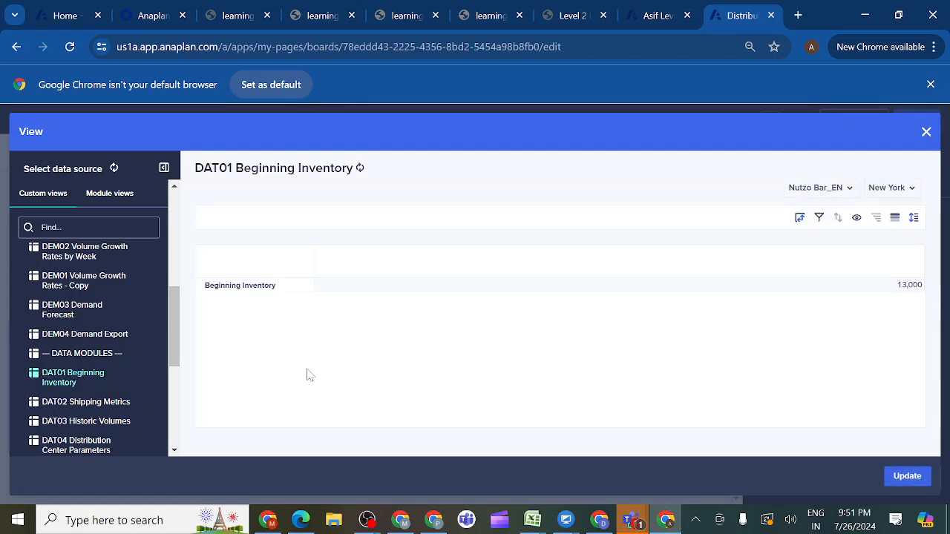
- Pivot the Beginning Inventory view with Line Items in columns and P3 SKU followed by s G3 Location:Distribution Center? in rows
{"action": "left_click", "coordinate": [800, 218]}
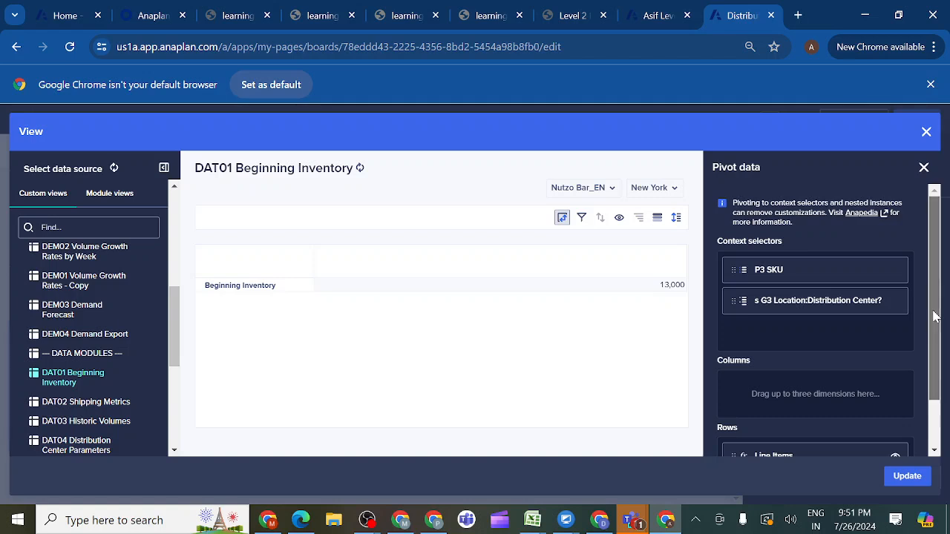
{"action": "scroll", "coordinate": [936, 317], "scroll_direction": "down", "scroll_amount": 2}
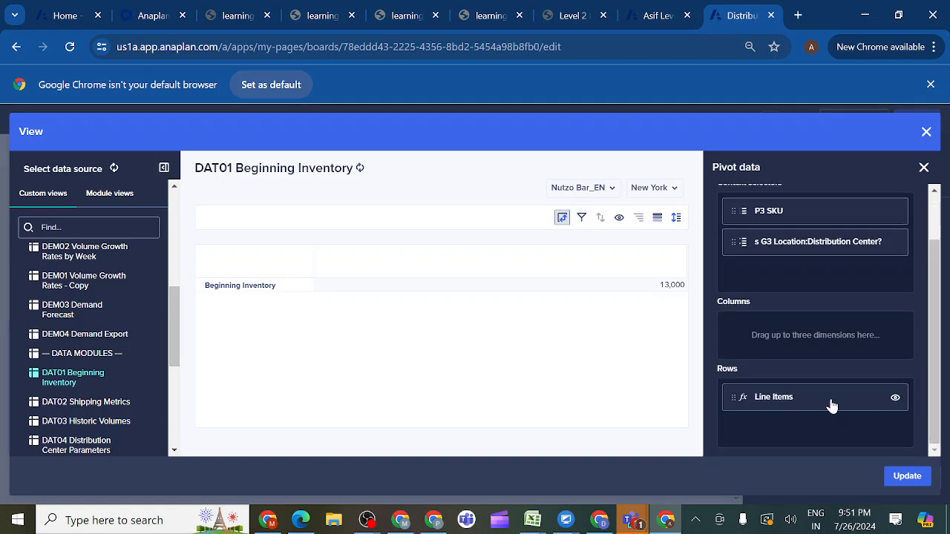
{"action": "left_click_drag", "start_coordinate": [832, 406], "coordinate": [810, 333]}
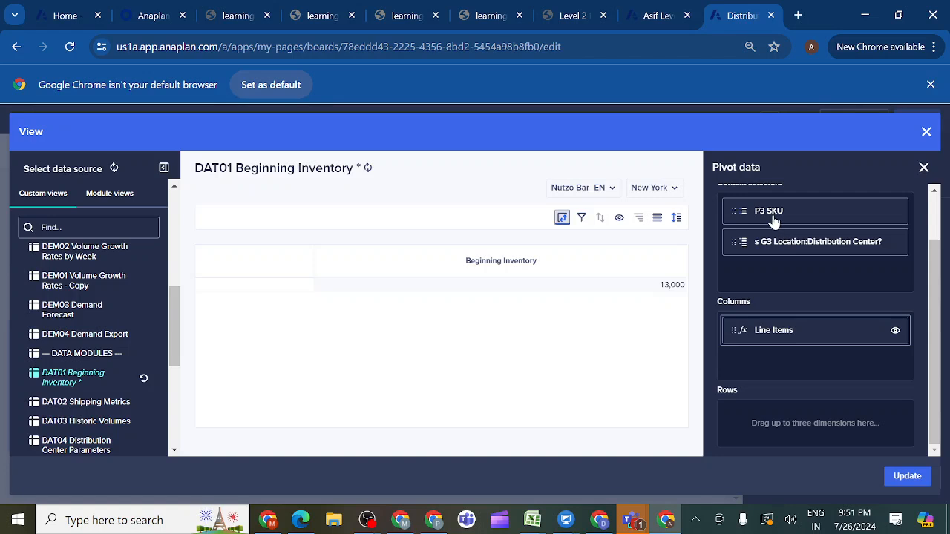
{"action": "left_click_drag", "start_coordinate": [774, 221], "coordinate": [772, 416]}
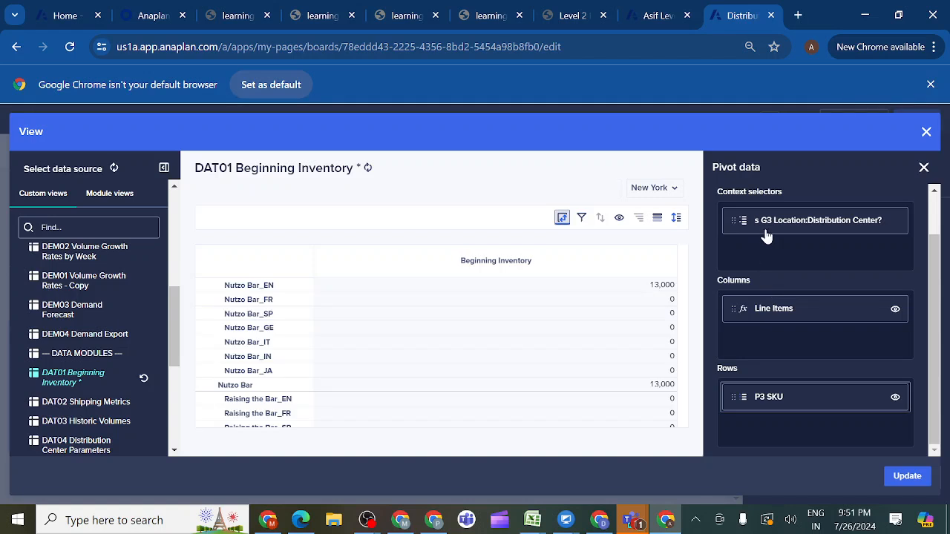
{"action": "left_click_drag", "start_coordinate": [771, 232], "coordinate": [766, 444]}
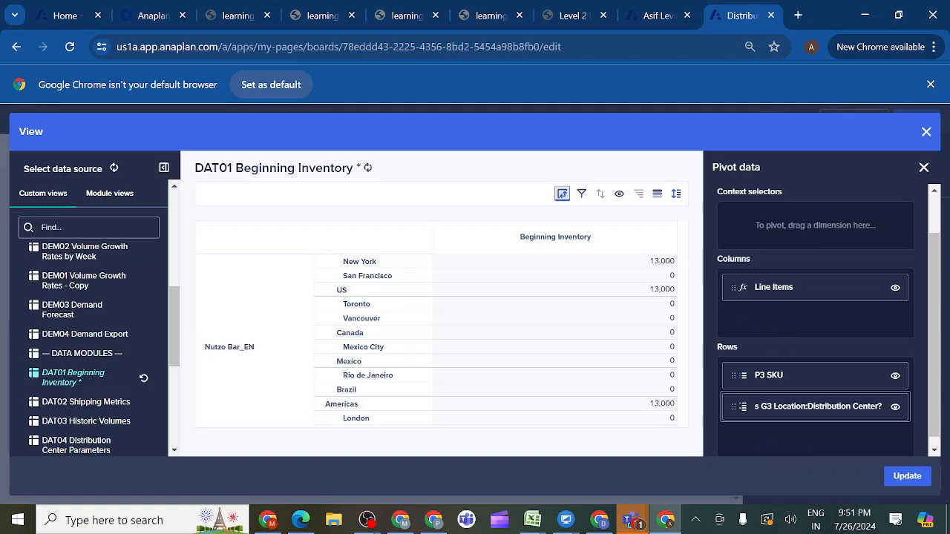
- Check the course prototype and reorder the grid rows so s G3 Location:Distribution Center? comes before P3 SKU
{"action": "left_click", "coordinate": [590, 18]}
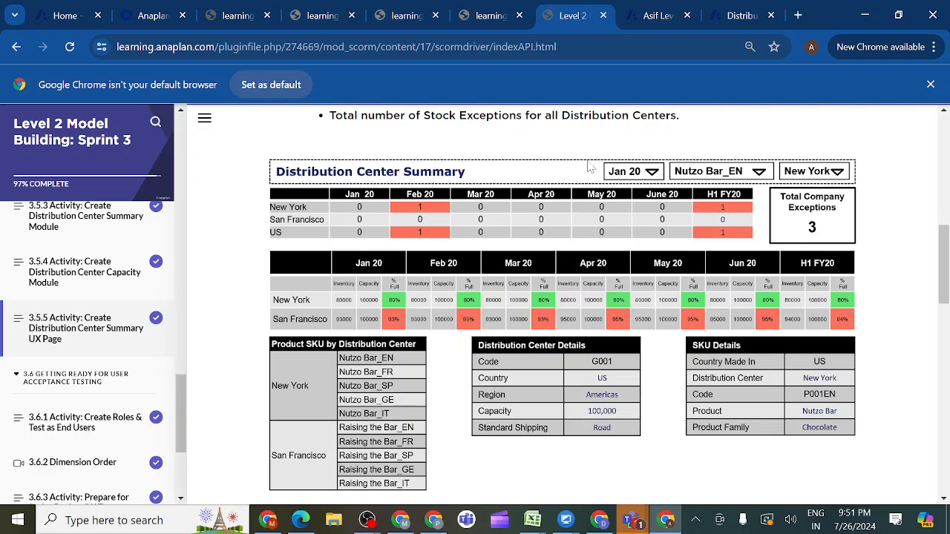
{"action": "left_click", "coordinate": [657, 15]}
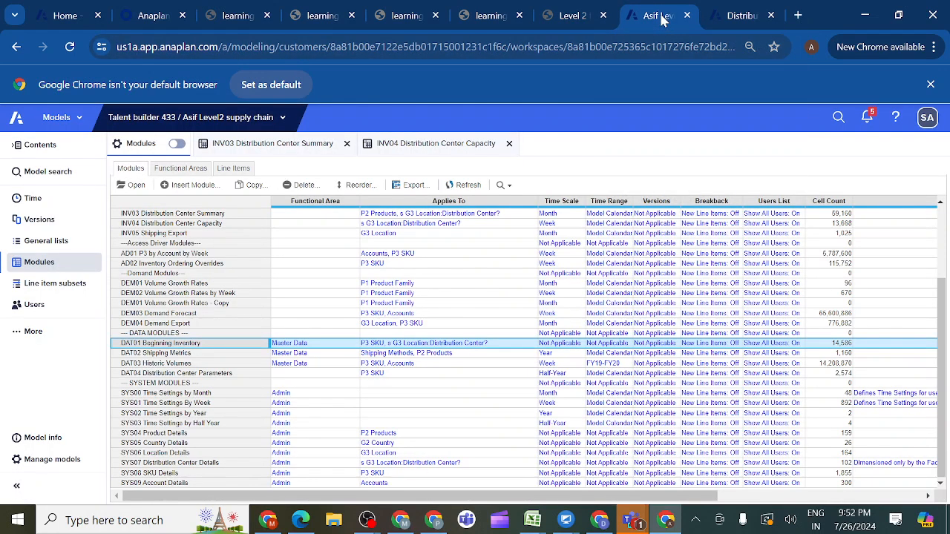
{"action": "left_click", "coordinate": [739, 15]}
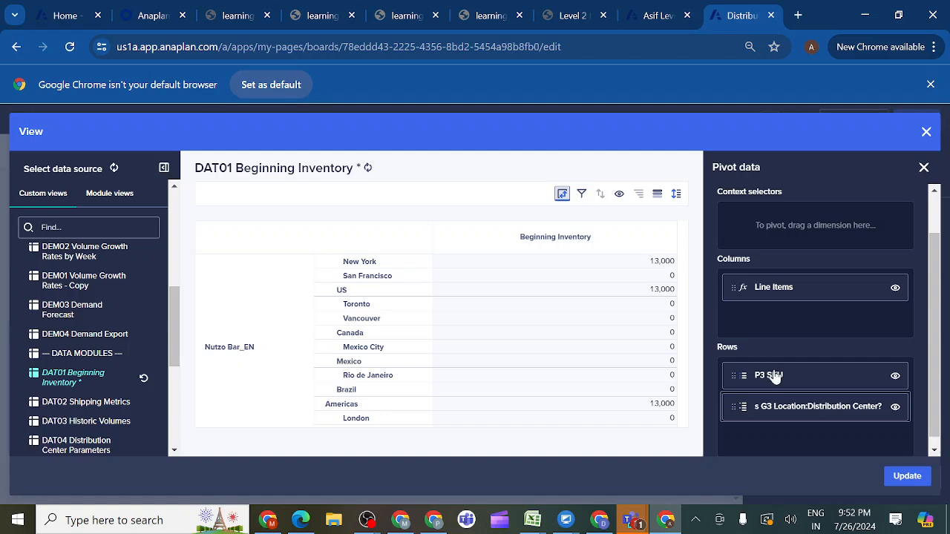
{"action": "left_click_drag", "start_coordinate": [775, 378], "coordinate": [767, 409]}
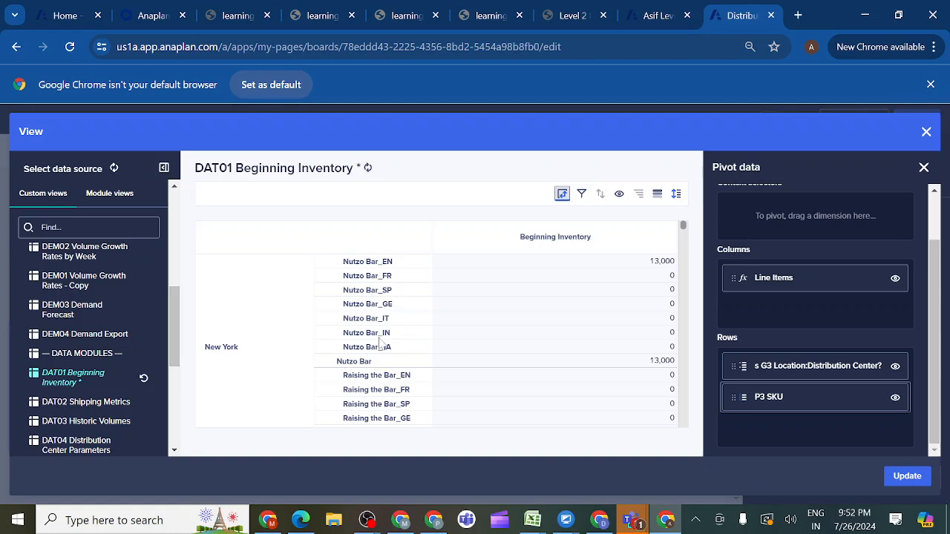
{"action": "left_click", "coordinate": [592, 17]}
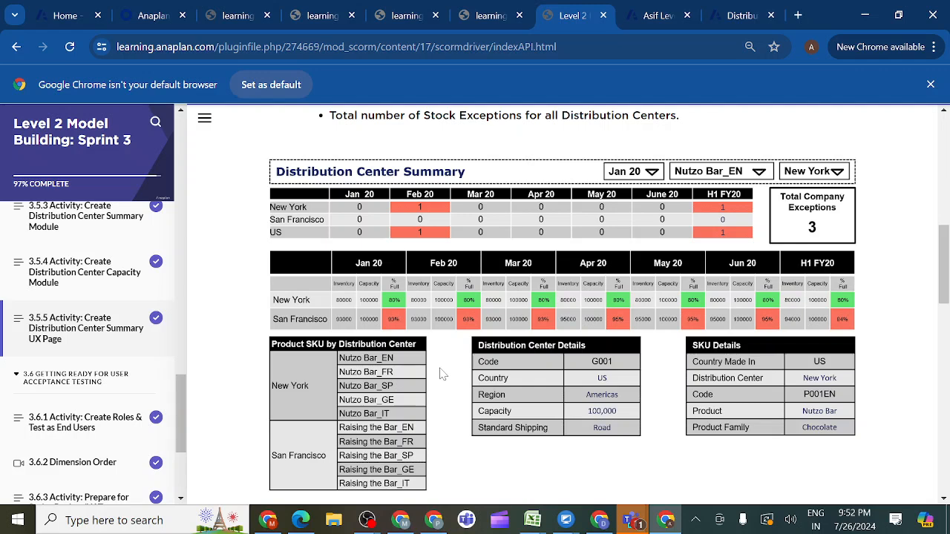
{"action": "left_click", "coordinate": [738, 16]}
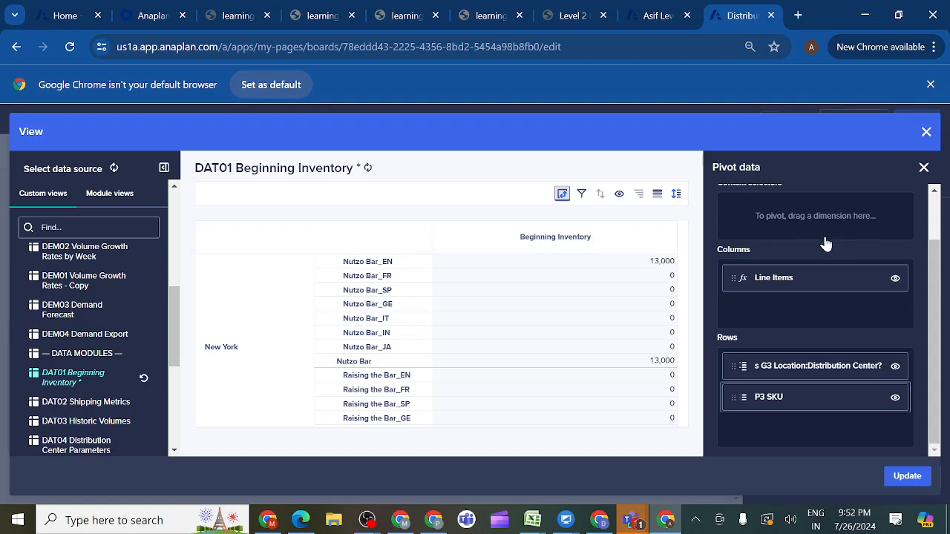
- Try to hide the Beginning Inventory line item using the Show / Hide items and levels of Line Items
{"action": "left_click", "coordinate": [620, 195]}
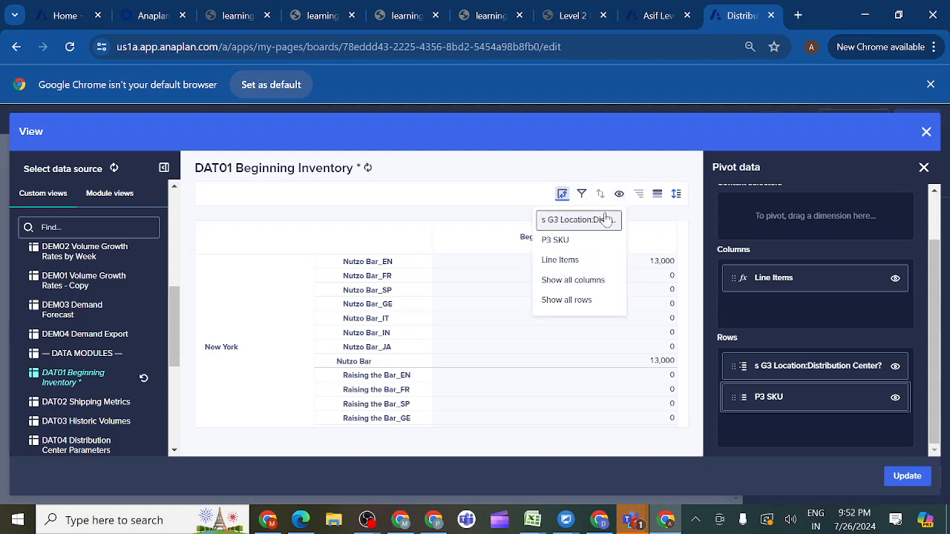
{"action": "left_click", "coordinate": [577, 265]}
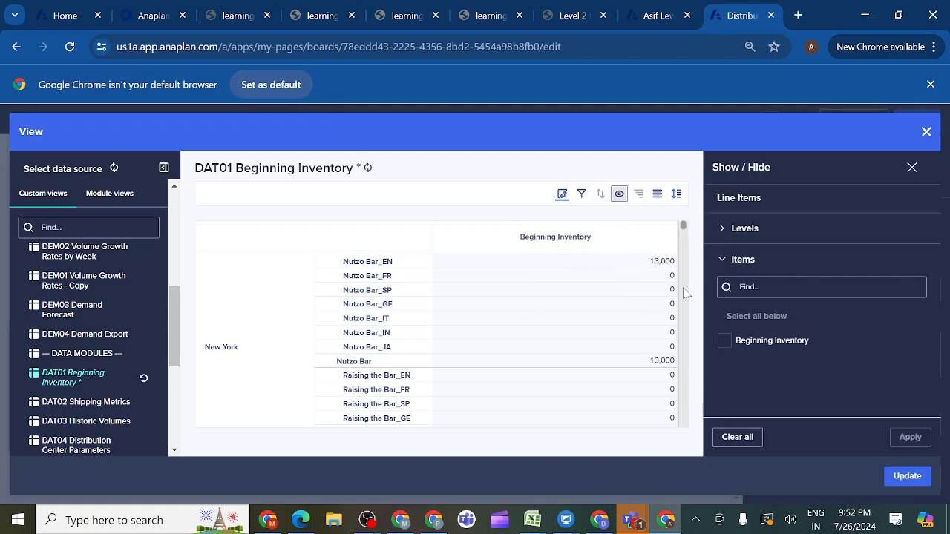
{"action": "left_click", "coordinate": [721, 323]}
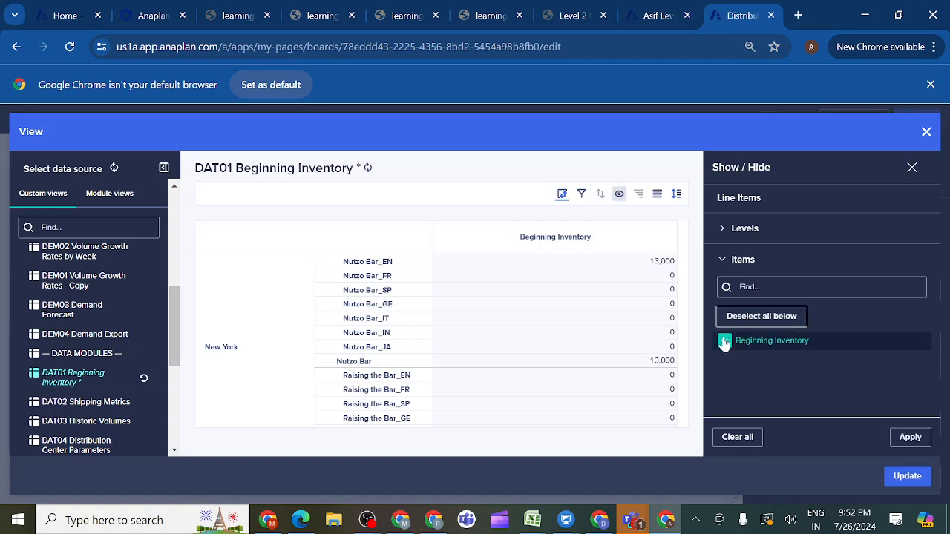
{"action": "left_click", "coordinate": [724, 342]}
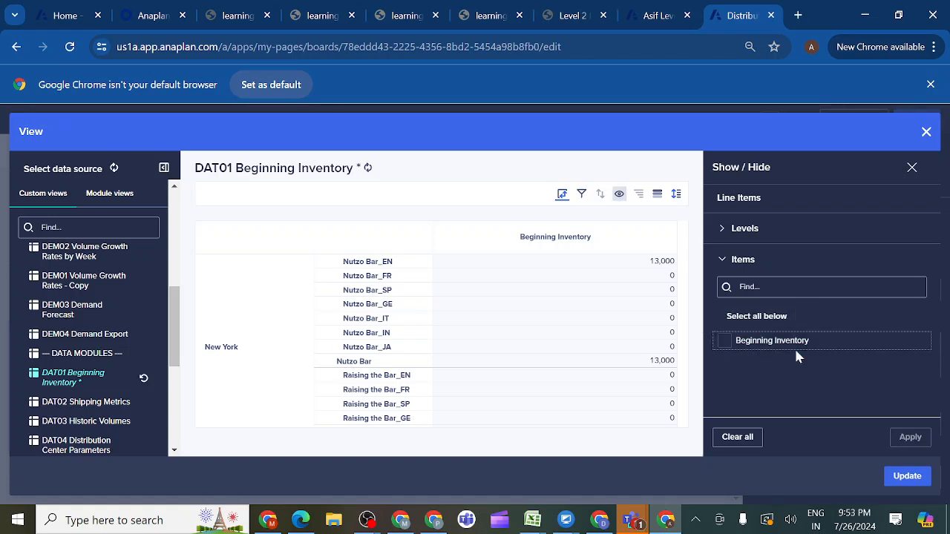
{"action": "left_click", "coordinate": [725, 342]}
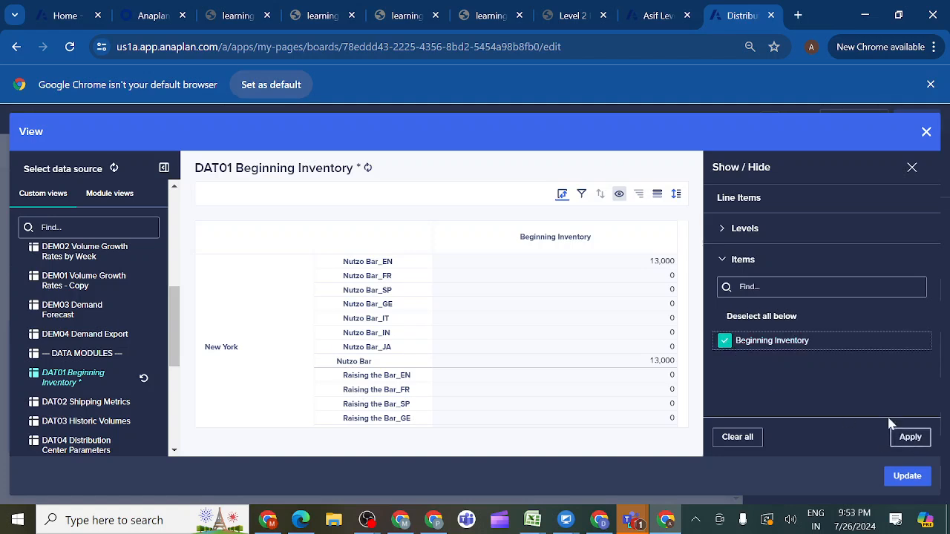
{"action": "left_click", "coordinate": [725, 342]}
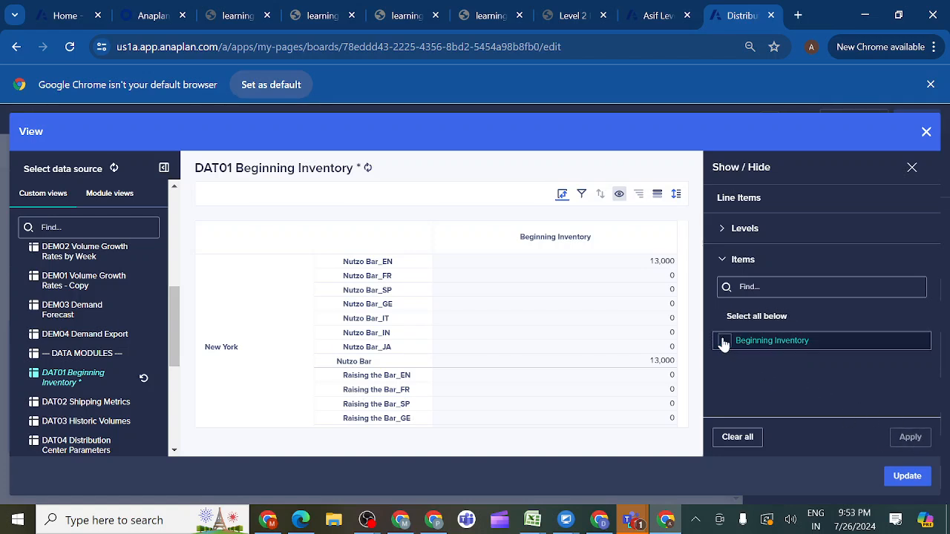
{"action": "left_click", "coordinate": [720, 229]}
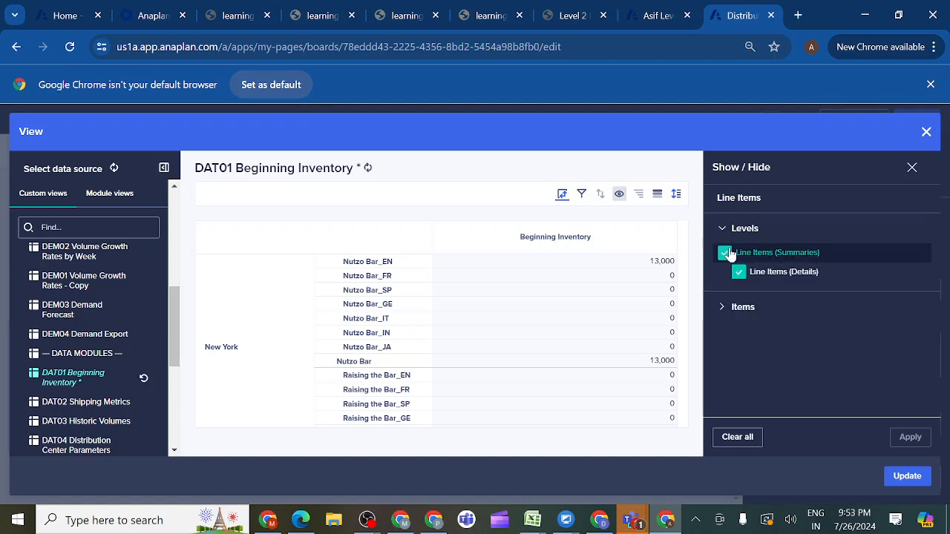
{"action": "left_click", "coordinate": [739, 274]}
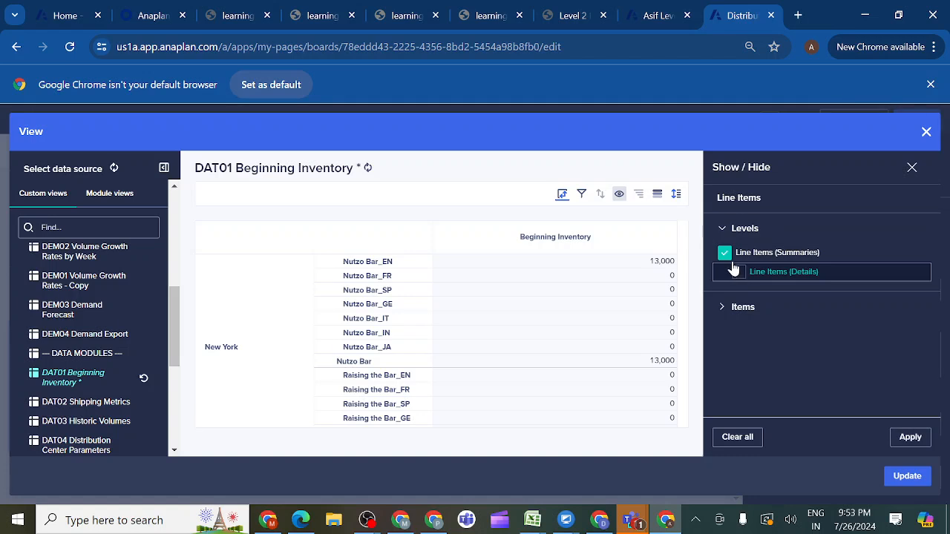
{"action": "left_click", "coordinate": [725, 255]}
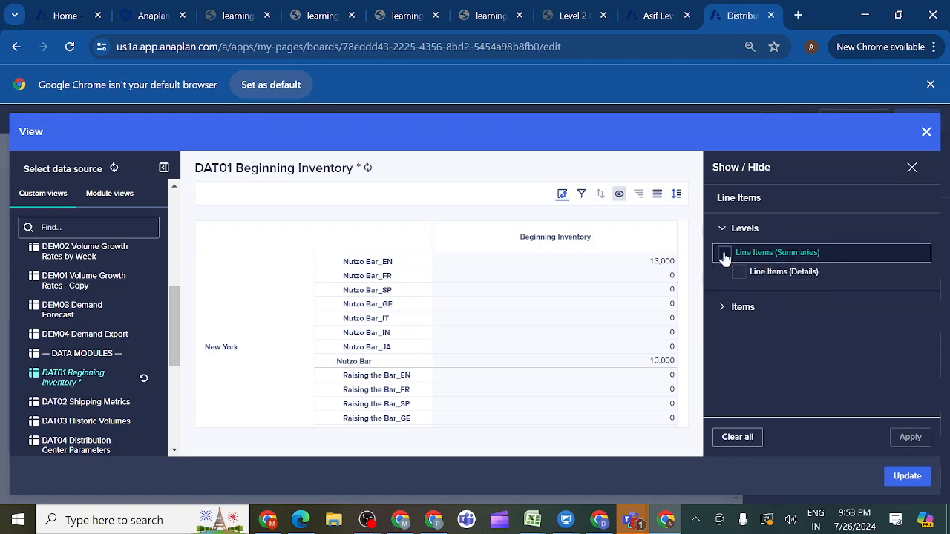
{"action": "left_click", "coordinate": [723, 307]}
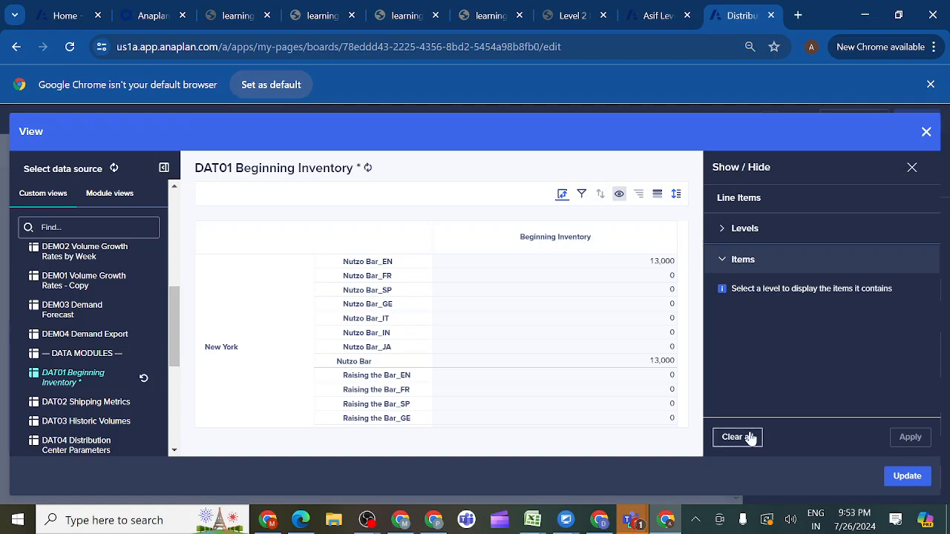
{"action": "left_click", "coordinate": [582, 196]}
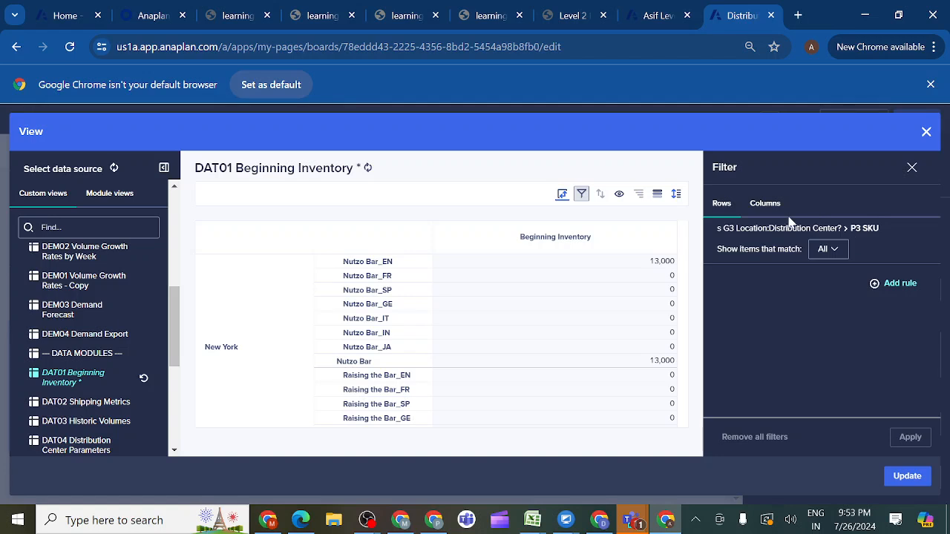
{"action": "left_click", "coordinate": [765, 205]}
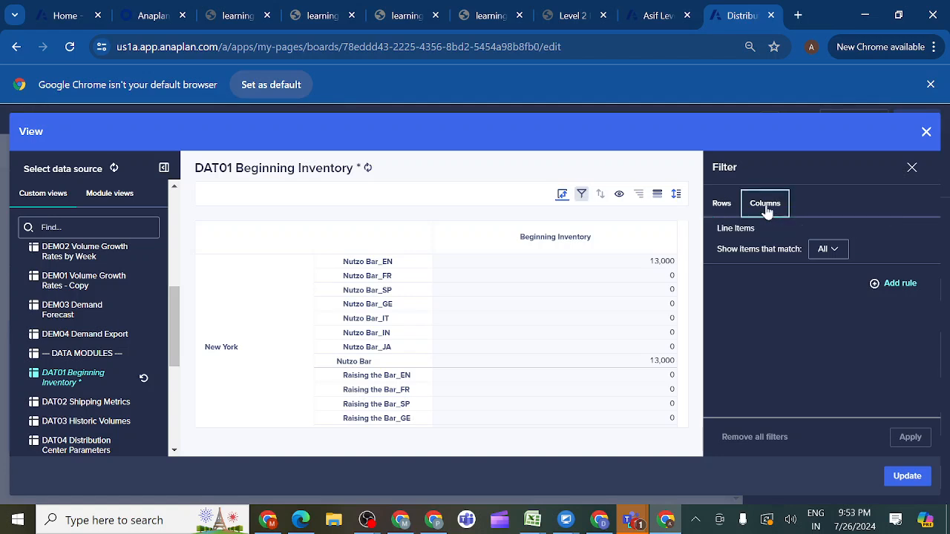
{"action": "left_click", "coordinate": [874, 288]}
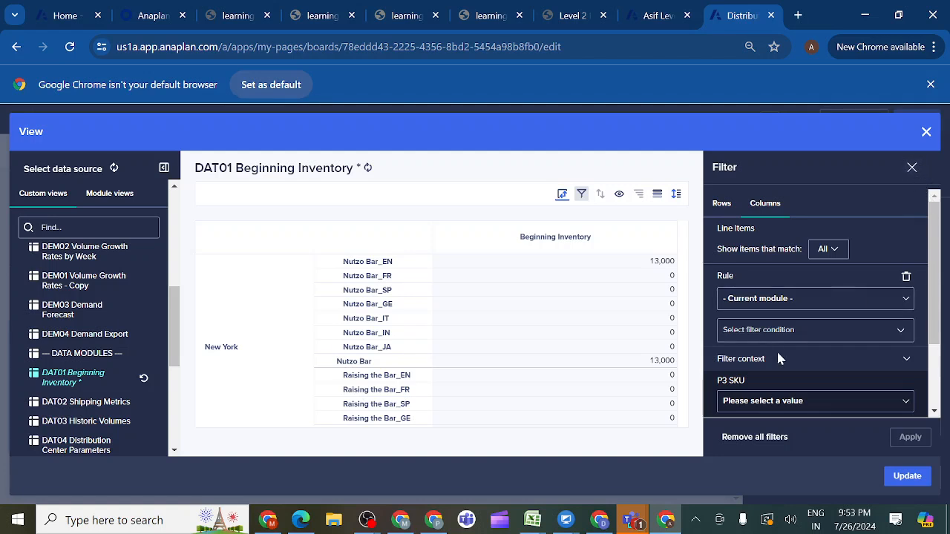
{"action": "left_click_drag", "start_coordinate": [939, 321], "coordinate": [939, 344]}
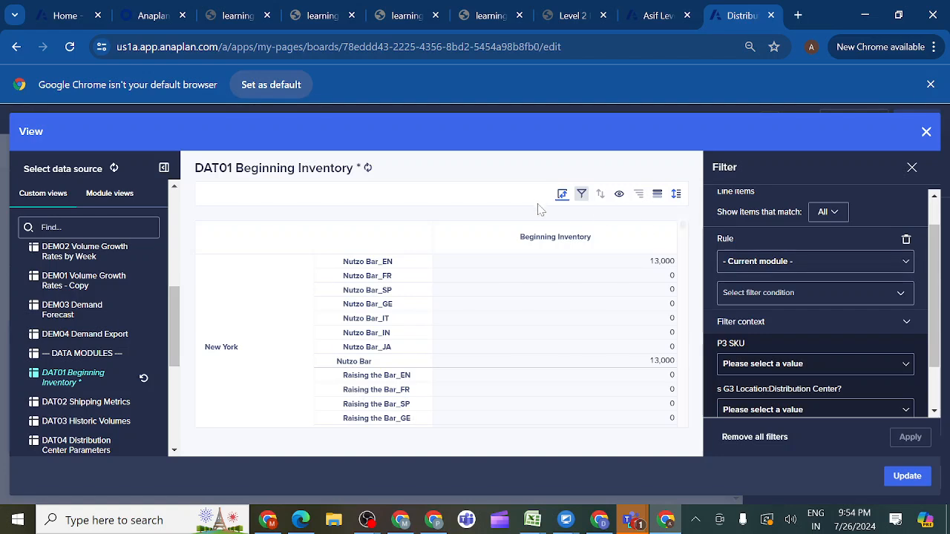
- Pivot Line Items from columns to context selectors, keeping both dimensions in rows, and update the grid card's view
{"action": "left_click", "coordinate": [562, 194]}
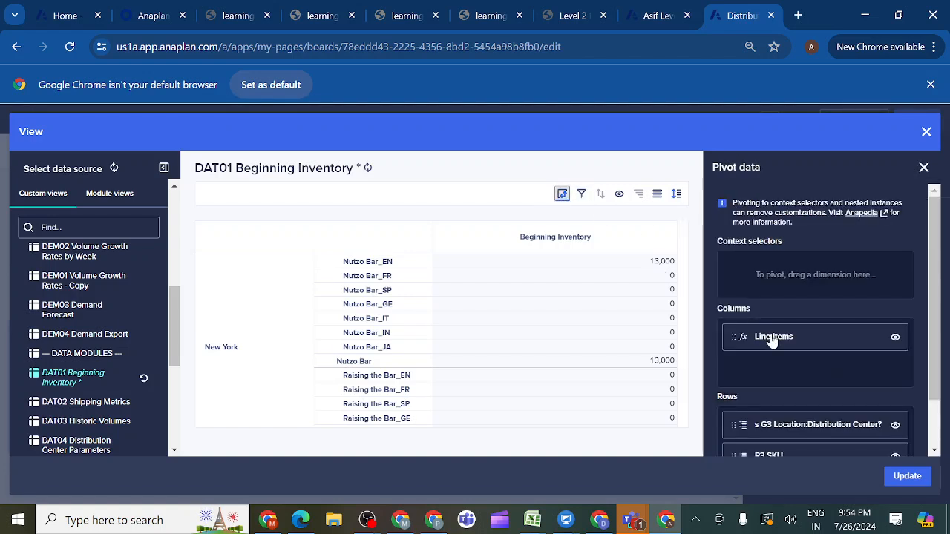
{"action": "left_click_drag", "start_coordinate": [772, 339], "coordinate": [766, 277]}
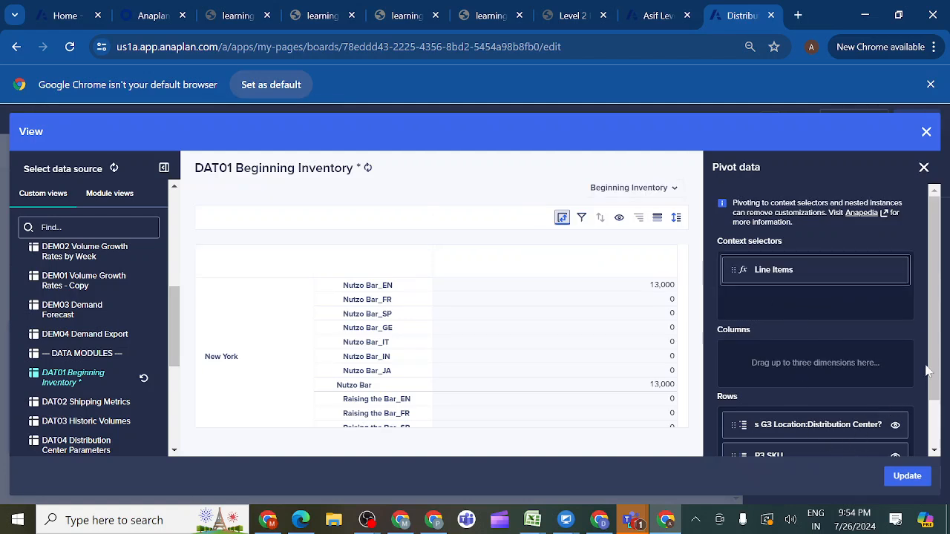
{"action": "left_click_drag", "start_coordinate": [942, 339], "coordinate": [940, 392]}
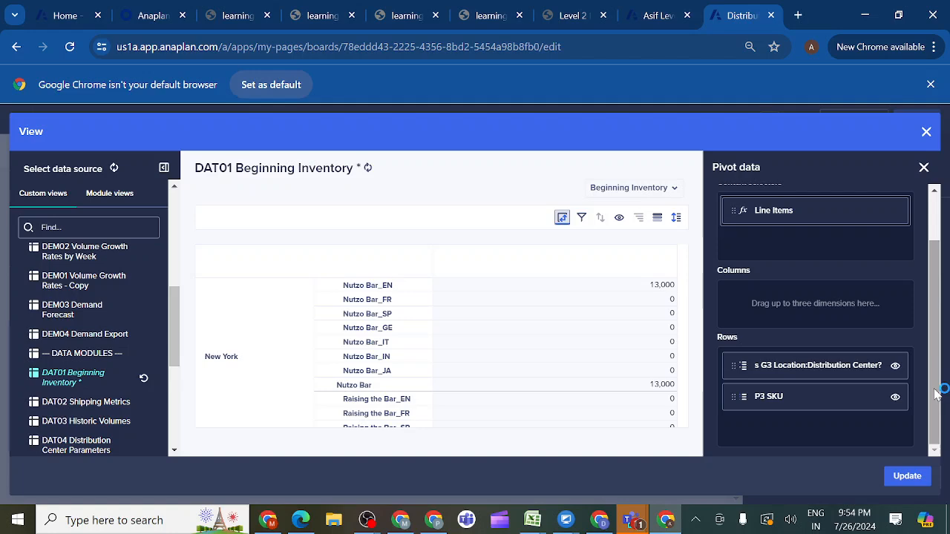
{"action": "left_click", "coordinate": [907, 478]}
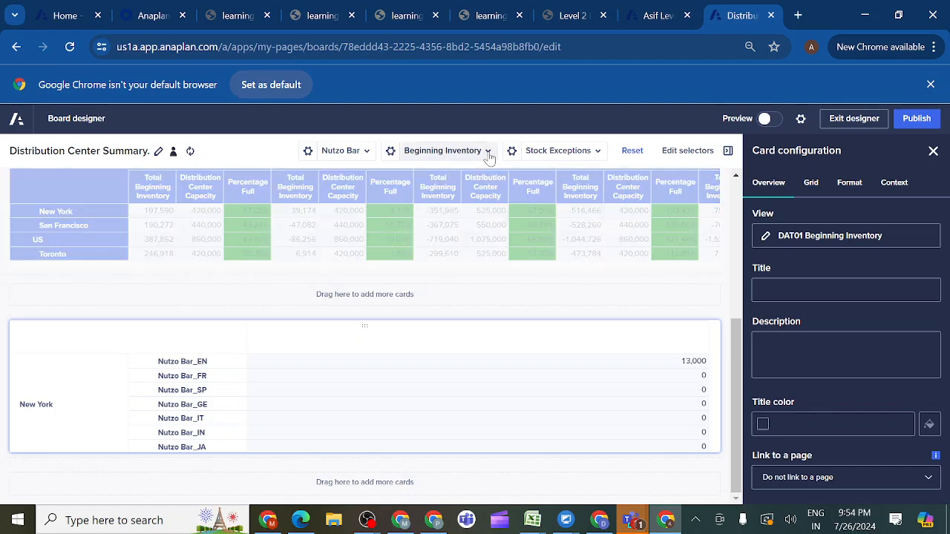
- Limit the Line Items context selector to show only Beginning Inventory, and publish the page
{"action": "left_click", "coordinate": [392, 151]}
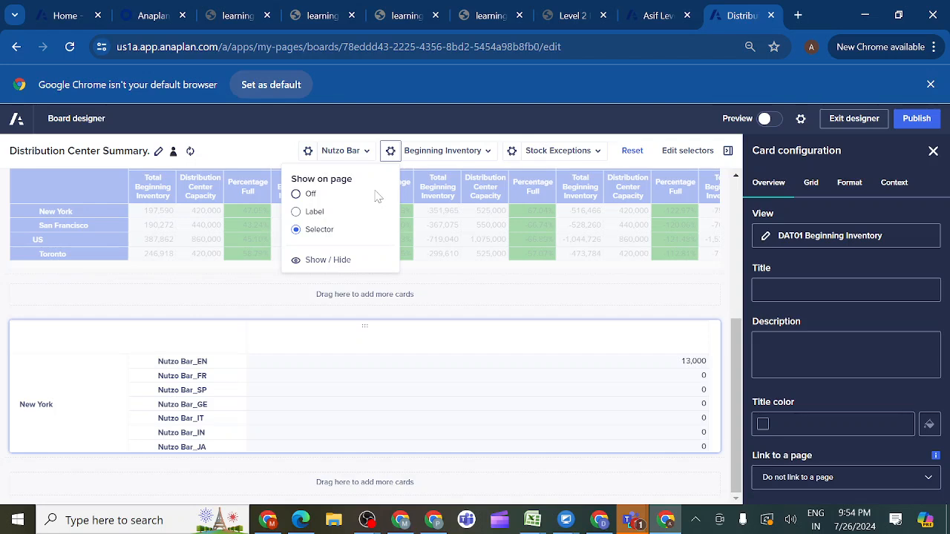
{"action": "left_click", "coordinate": [297, 263]}
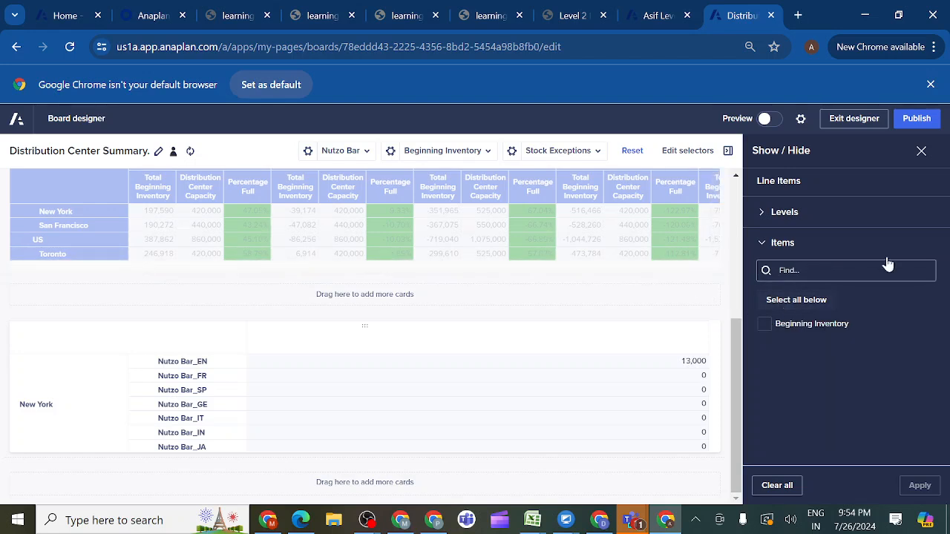
{"action": "left_click", "coordinate": [763, 330]}
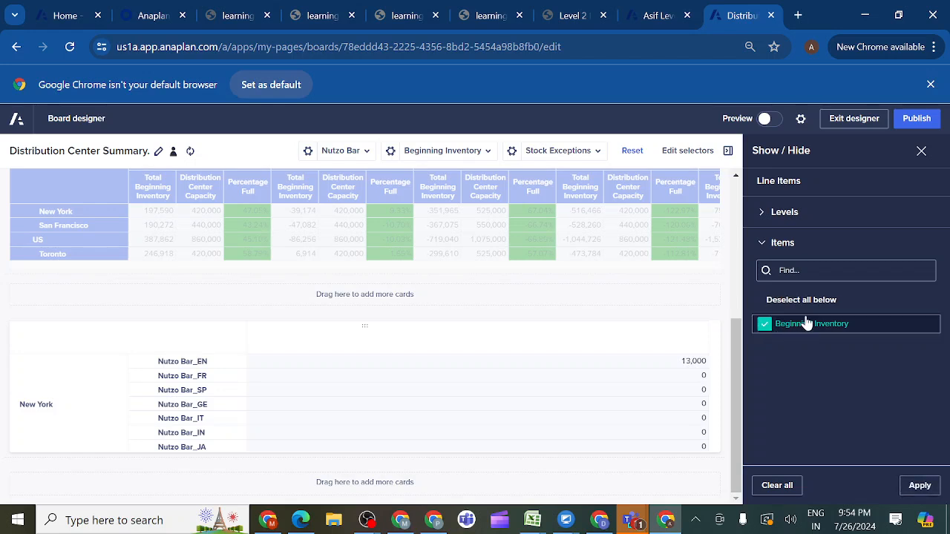
{"action": "left_click", "coordinate": [925, 493]}
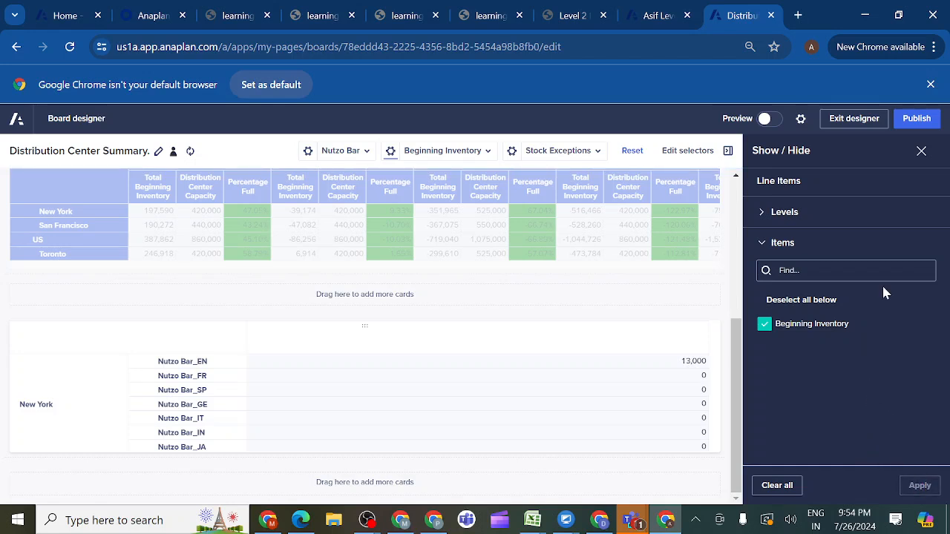
{"action": "left_click", "coordinate": [913, 120]}
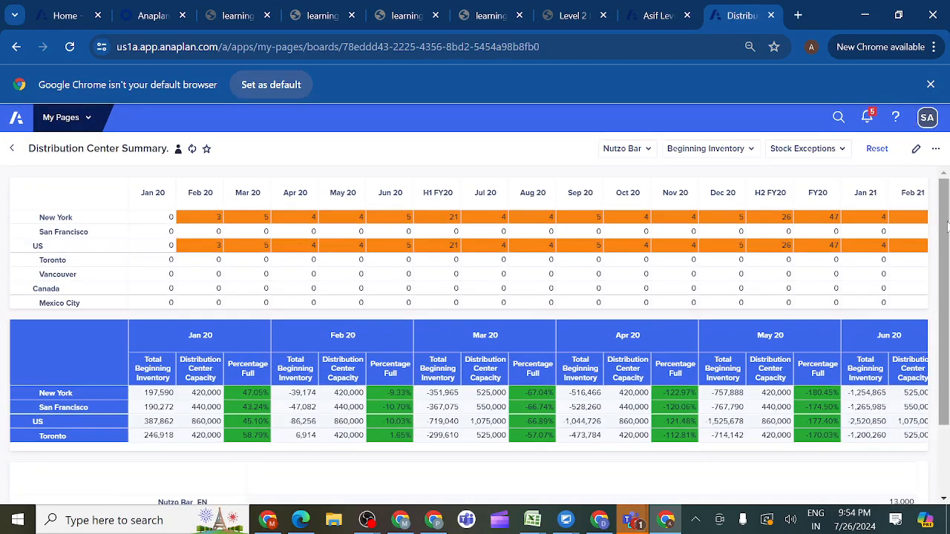
- Review the new inventory grid on the published page and its available show/hide options
{"action": "left_click_drag", "start_coordinate": [945, 249], "coordinate": [946, 329]}
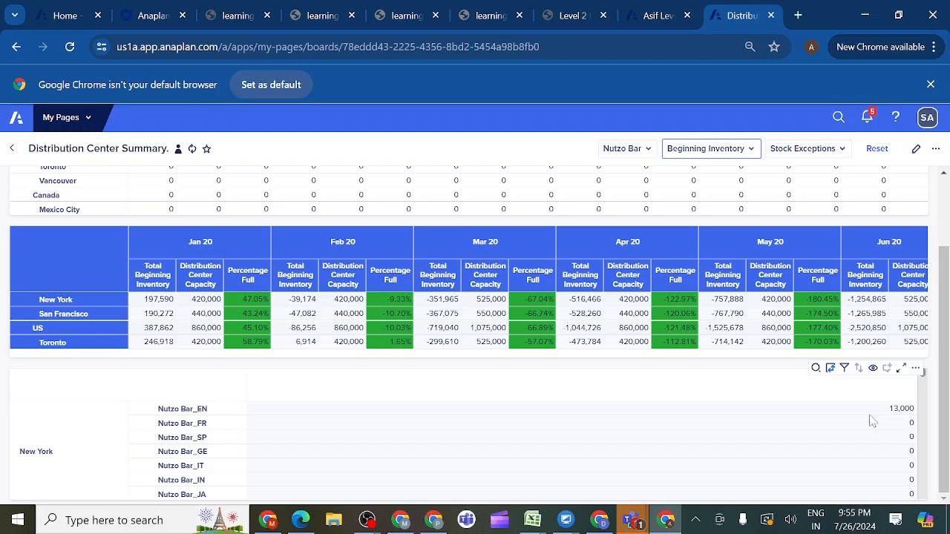
{"action": "left_click", "coordinate": [874, 369]}
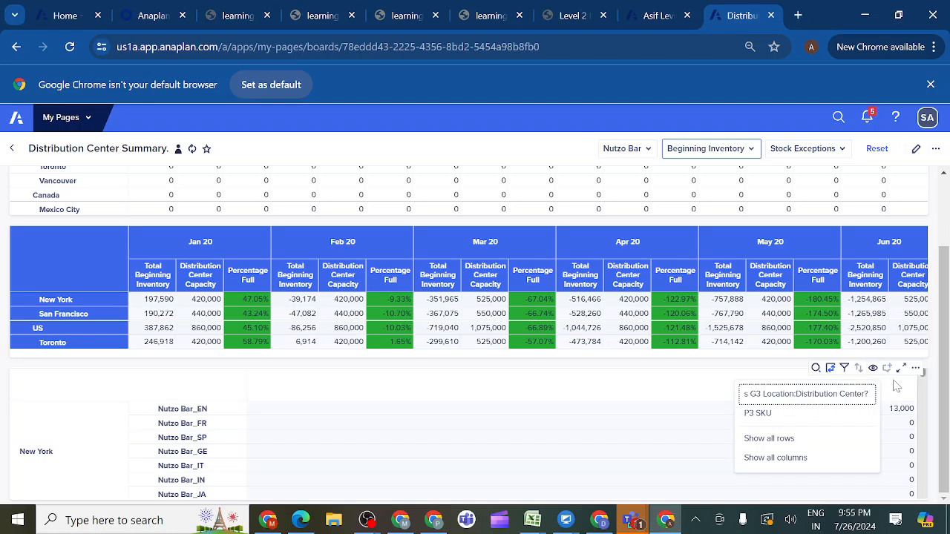
{"action": "left_click", "coordinate": [873, 373]}
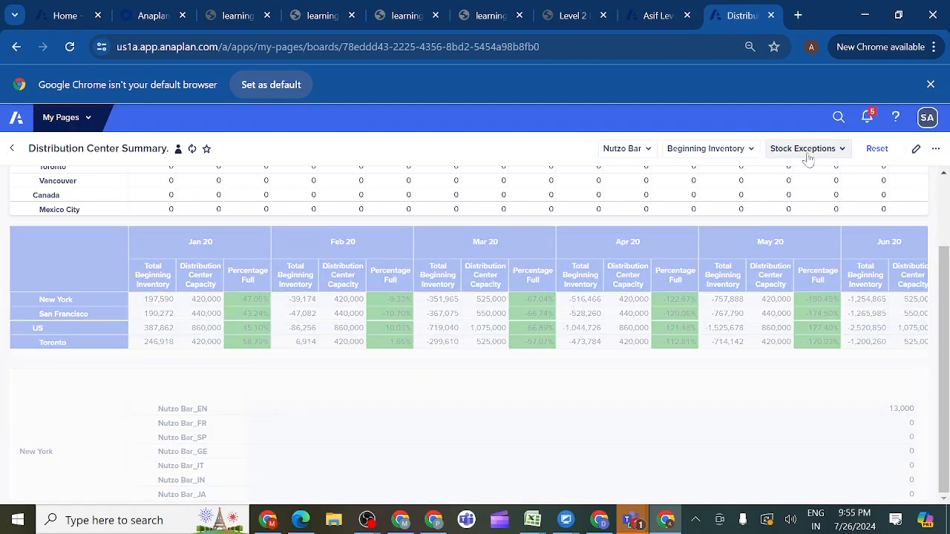
- Edit the page, clear all items in the Show / Hide settings of the Line Items context selector, and publish
{"action": "left_click", "coordinate": [917, 151]}
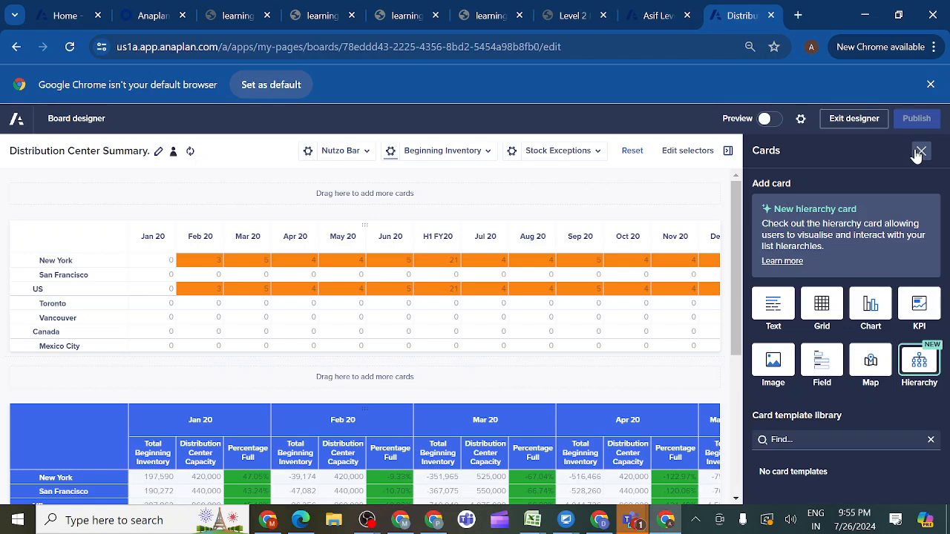
{"action": "left_click", "coordinate": [921, 152]}
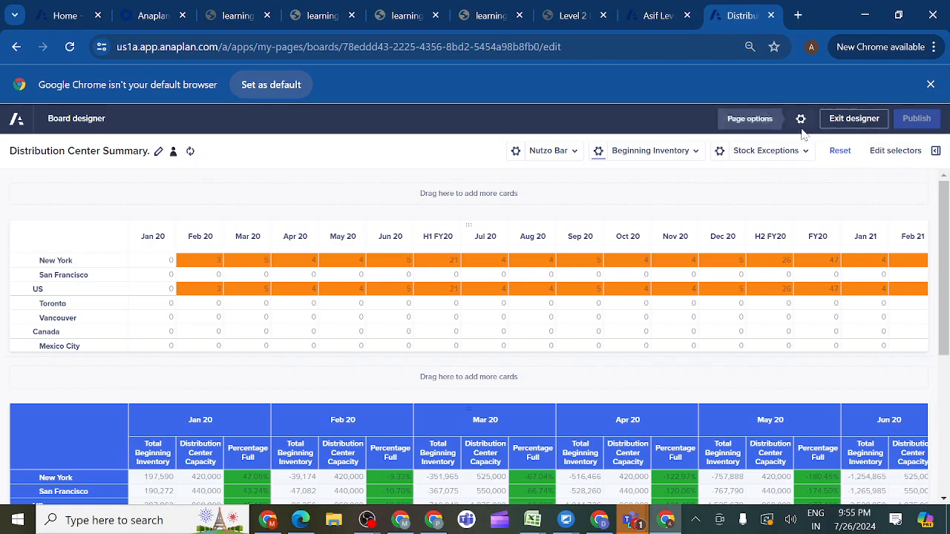
{"action": "left_click", "coordinate": [694, 153]}
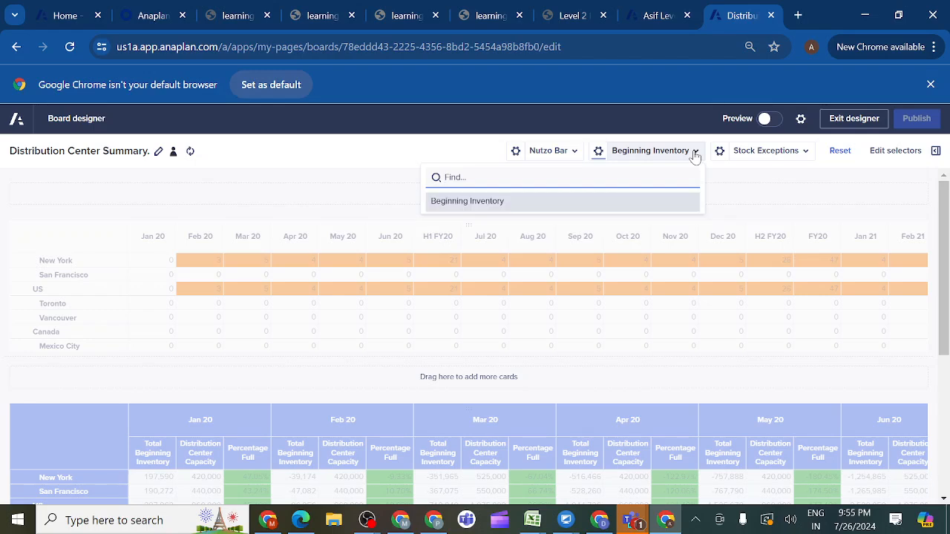
{"action": "left_click", "coordinate": [637, 211]}
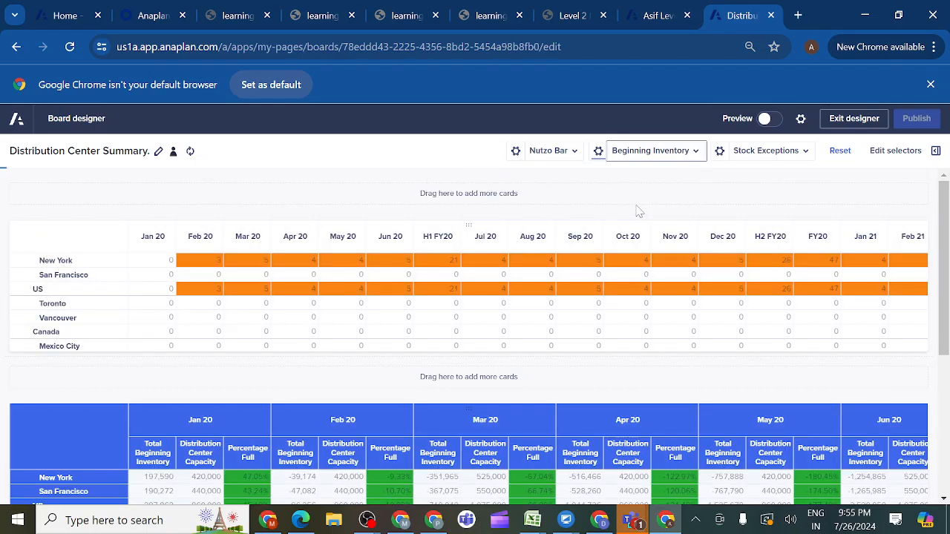
{"action": "left_click", "coordinate": [598, 151]}
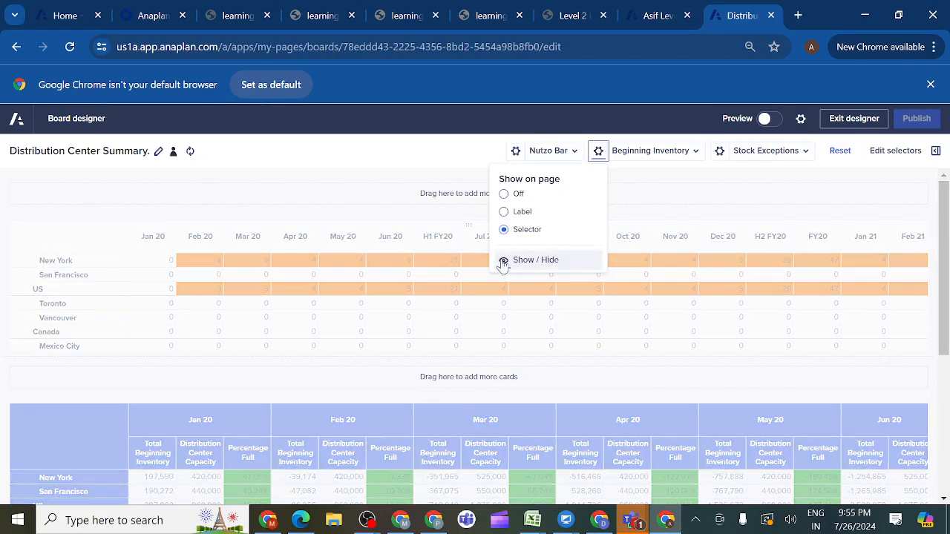
{"action": "left_click", "coordinate": [505, 261]}
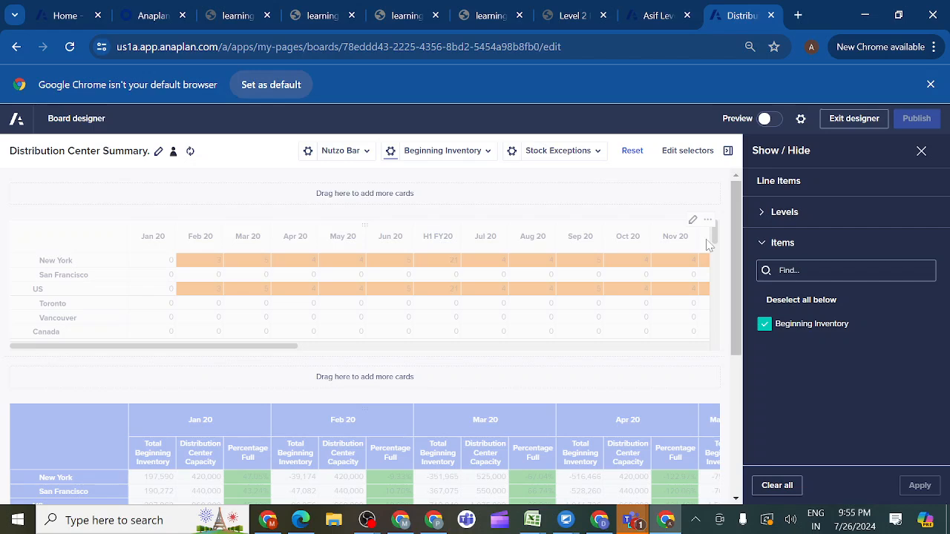
{"action": "left_click", "coordinate": [779, 490]}
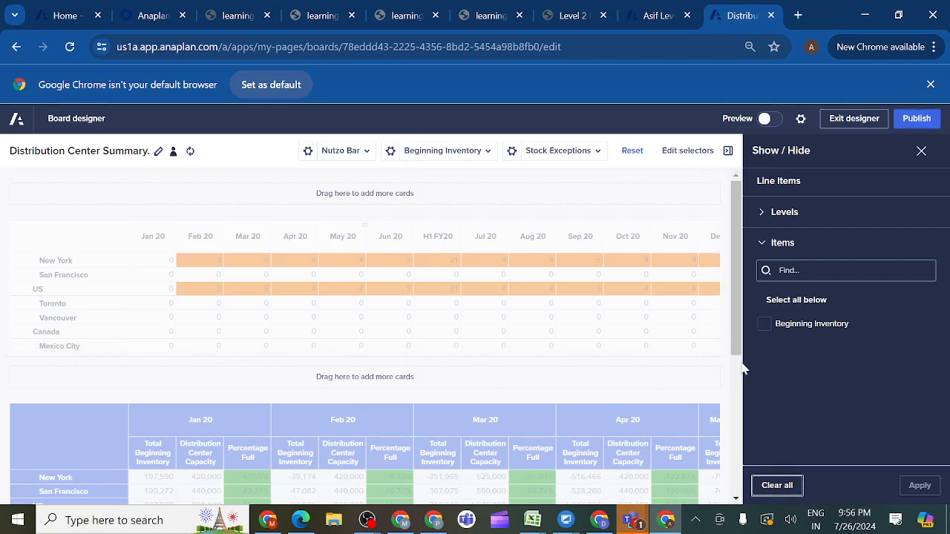
{"action": "scroll", "coordinate": [738, 416], "scroll_direction": "down", "scroll_amount": 3}
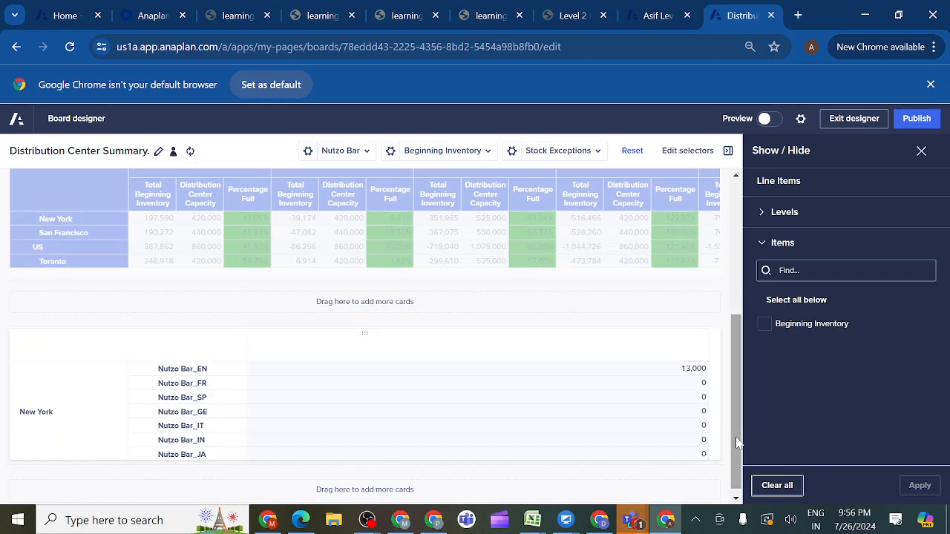
{"action": "scroll", "coordinate": [736, 435], "scroll_direction": "down", "scroll_amount": 1}
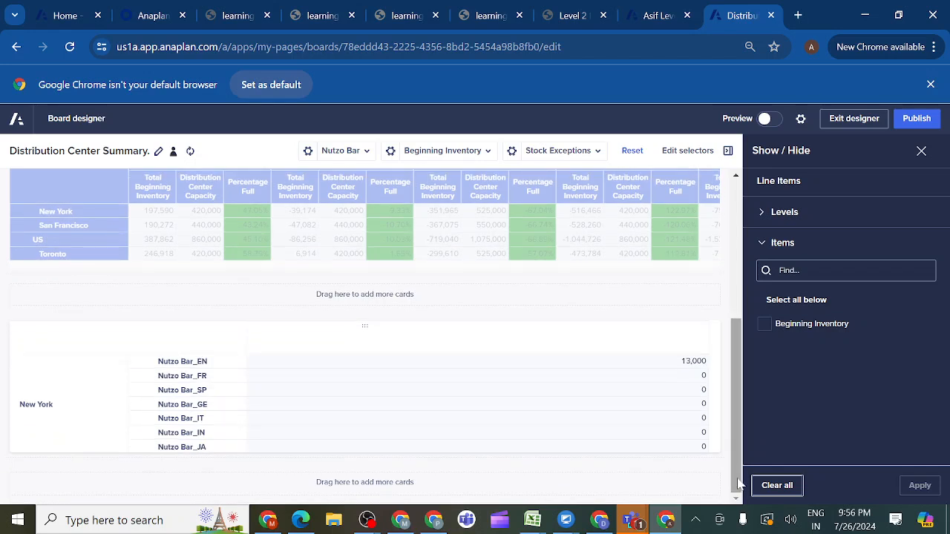
{"action": "left_click", "coordinate": [911, 124]}
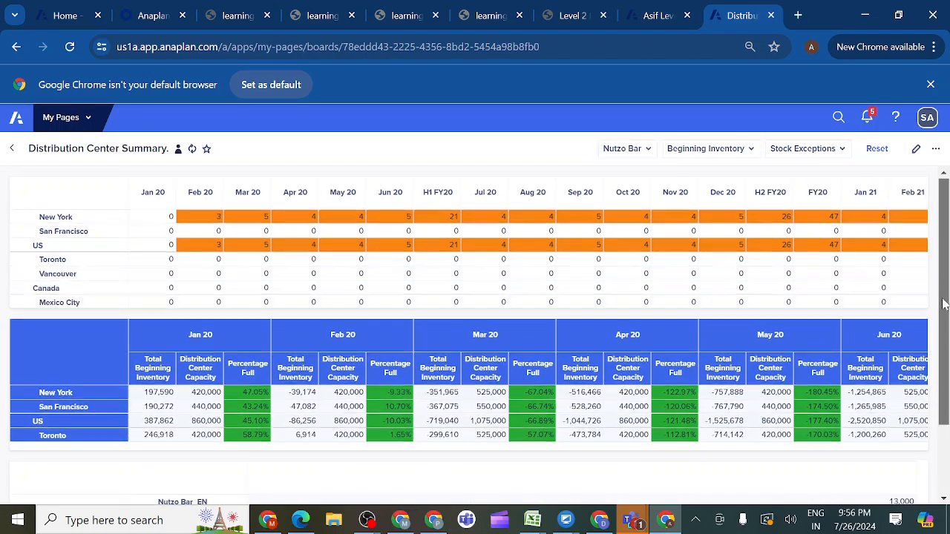
- Compare the published inventory grid with the Product SKU by Distribution Center table in the course mockup
{"action": "left_click_drag", "start_coordinate": [941, 289], "coordinate": [944, 368]}
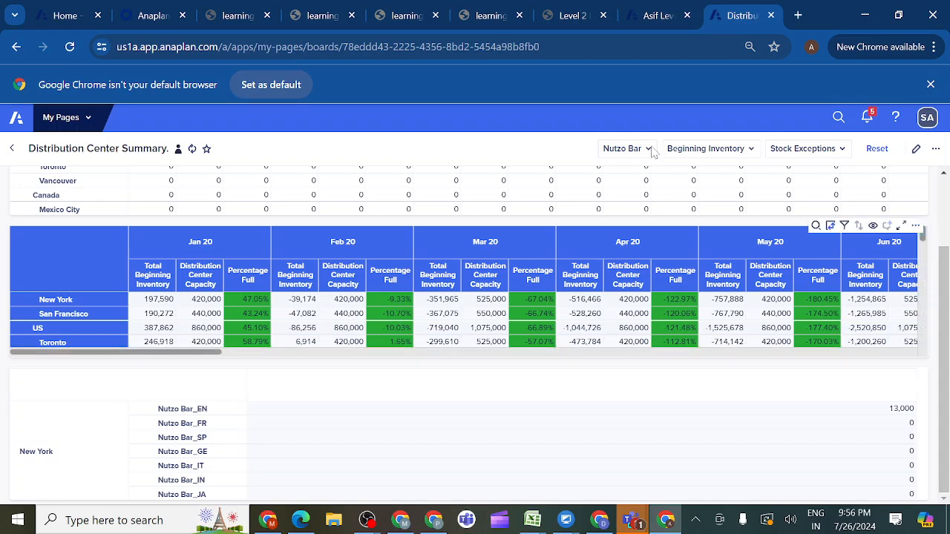
{"action": "left_click", "coordinate": [576, 16]}
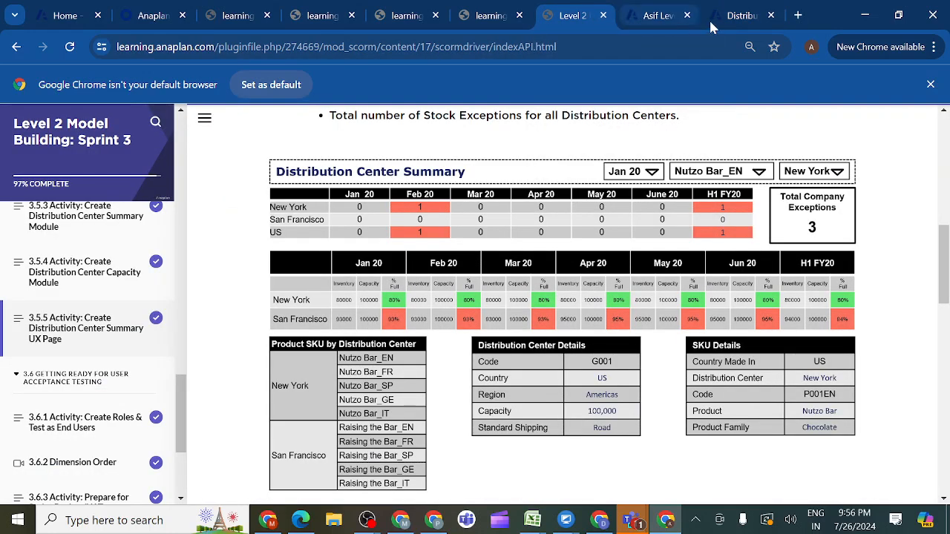
{"action": "left_click", "coordinate": [737, 15]}
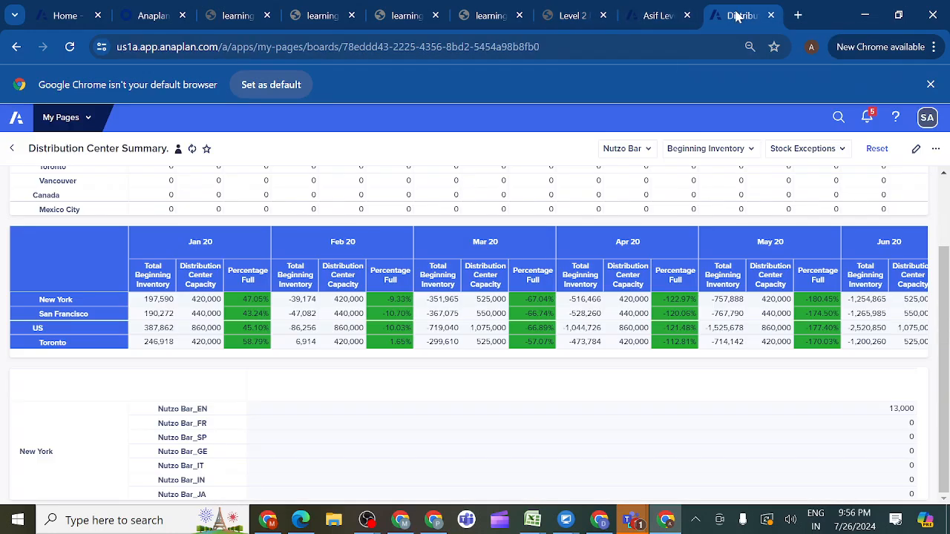
- Open the DAT01 Beginning Inventory module in the supply chain model and save its view under the name UX View
{"action": "left_click", "coordinate": [653, 16]}
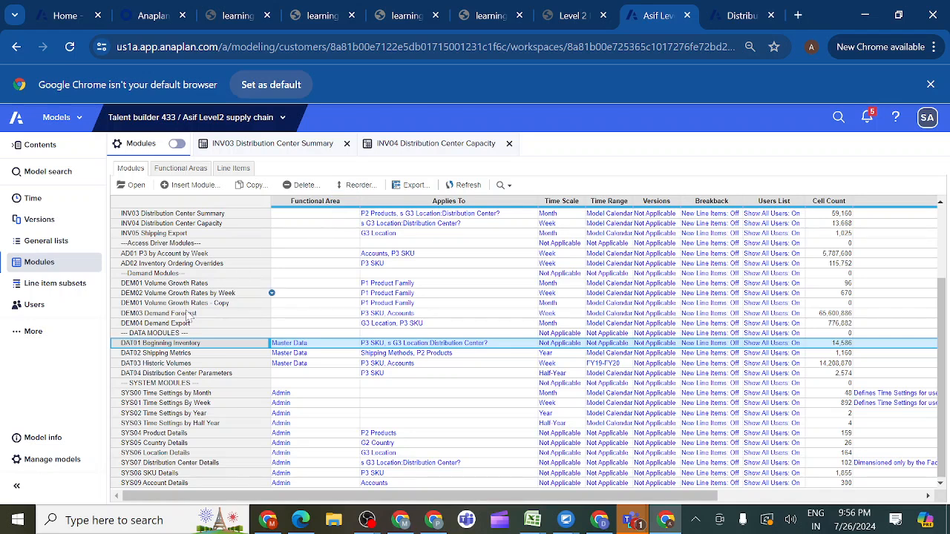
{"action": "left_click", "coordinate": [136, 185]}
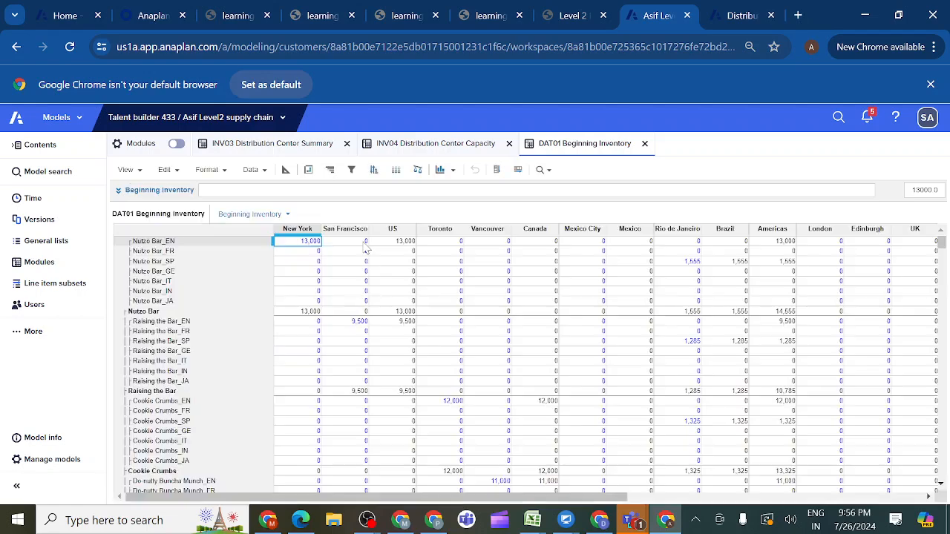
{"action": "left_click", "coordinate": [127, 170]}
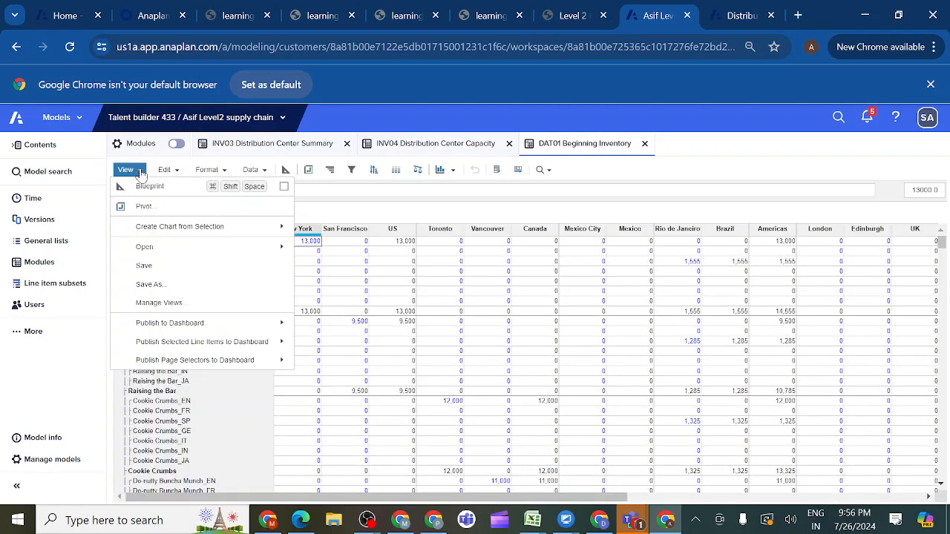
{"action": "left_click", "coordinate": [150, 285]}
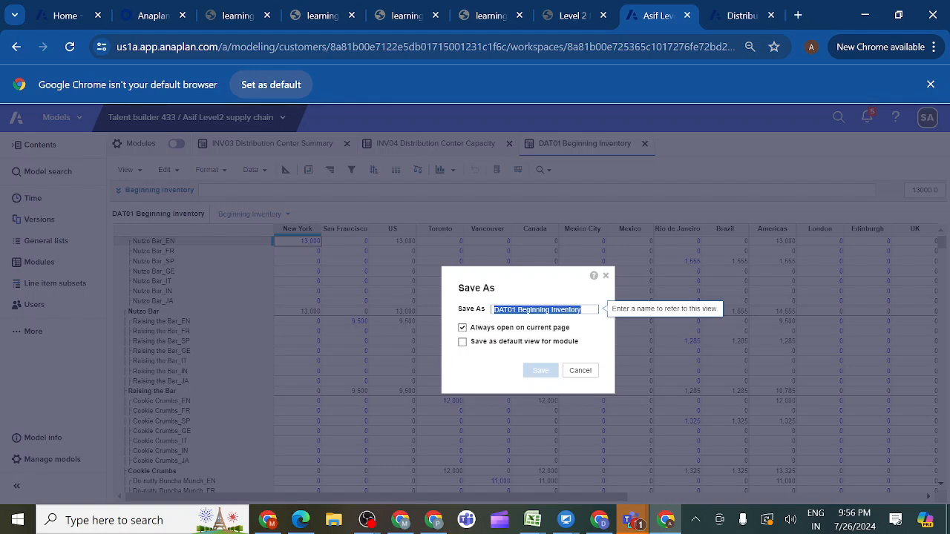
{"action": "left_click", "coordinate": [519, 310]}
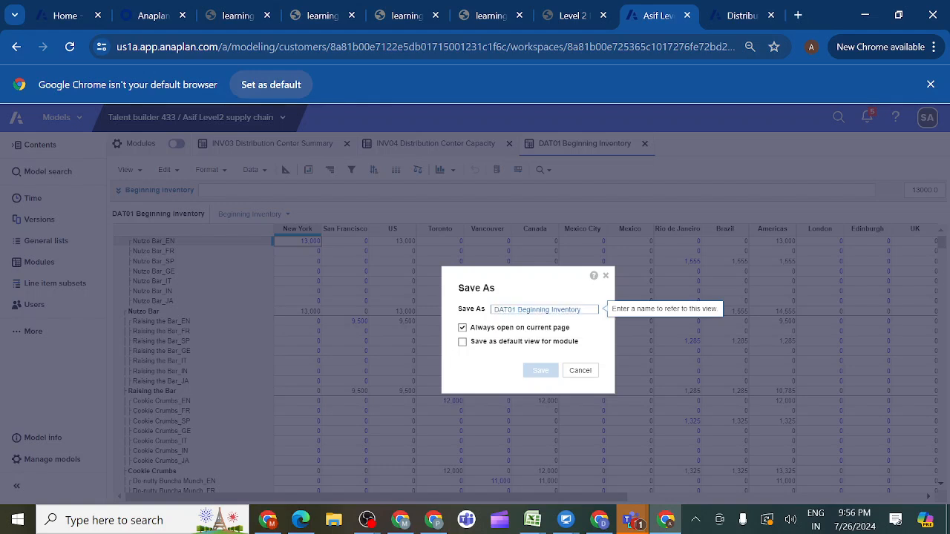
{"action": "key", "text": "BackSpace"}
{"action": "key", "text": "BackSpace"}
{"action": "key", "text": "BackSpace"}
{"action": "key", "text": "BackSpace"}
{"action": "key", "text": "BackSpace"}
{"action": "key", "text": "BackSpace"}
{"action": "key", "text": "BackSpace"}
{"action": "key", "text": "BackSpace"}
{"action": "key", "text": "BackSpace"}
{"action": "key", "text": "BackSpace"}
{"action": "key", "text": "BackSpace"}
{"action": "key", "text": "BackSpace"}
{"action": "key", "text": "BackSpace"}
{"action": "key", "text": "BackSpace"}
{"action": "key", "text": "BackSpace"}
{"action": "key", "text": "BackSpace"}
{"action": "key", "text": "BackSpace"}
{"action": "key", "text": "BackSpace"}
{"action": "key", "text": "BackSpace"}
{"action": "key", "text": "BackSpace"}
{"action": "key", "text": "BackSpace"}
{"action": "key", "text": "BackSpace"}
{"action": "key", "text": "BackSpace"}
{"action": "key", "text": "BackSpace"}
{"action": "key", "text": "BackSpace"}
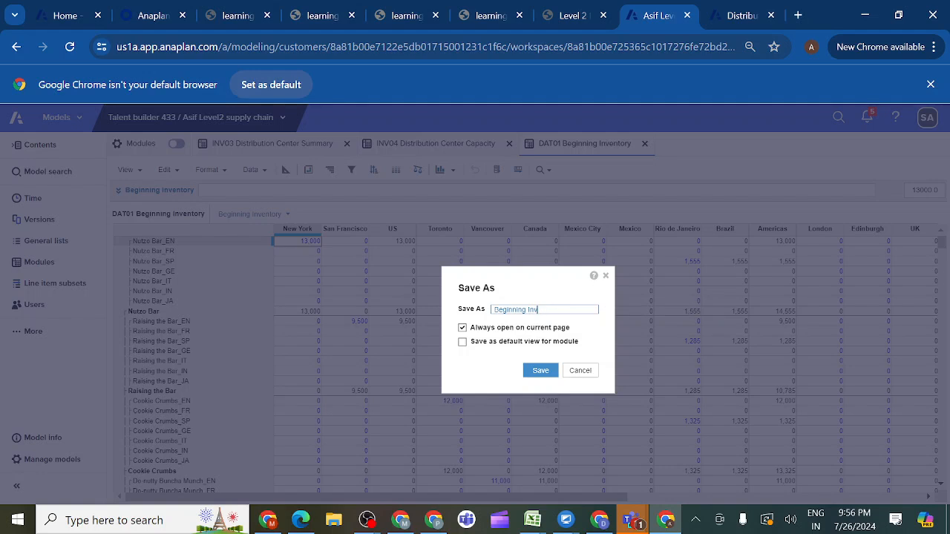
{"action": "type", "text": "UX View"}
{"action": "left_click", "coordinate": [539, 371]}
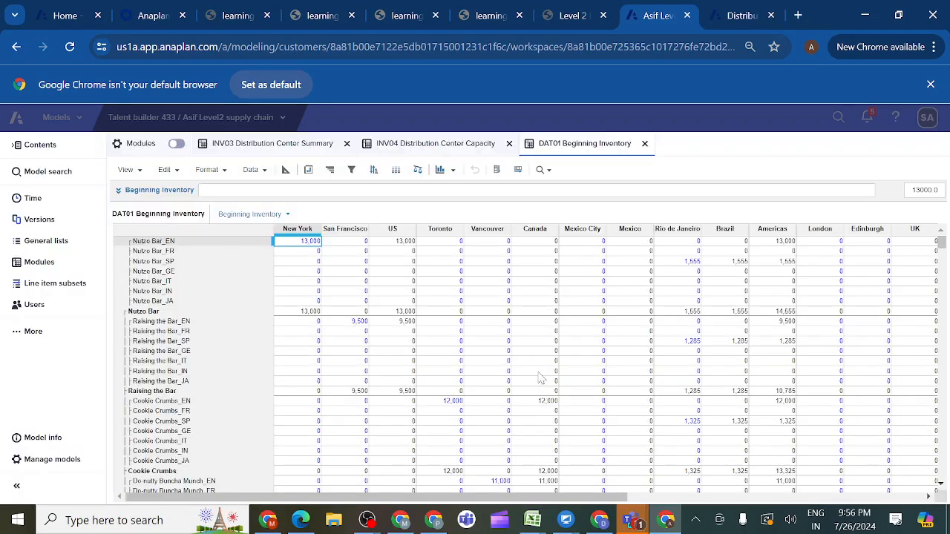
- Open the saved UX View and pivot it to show Distribution Center above P3 SKU in rows and Line Items in columns
{"action": "left_click", "coordinate": [138, 172]}
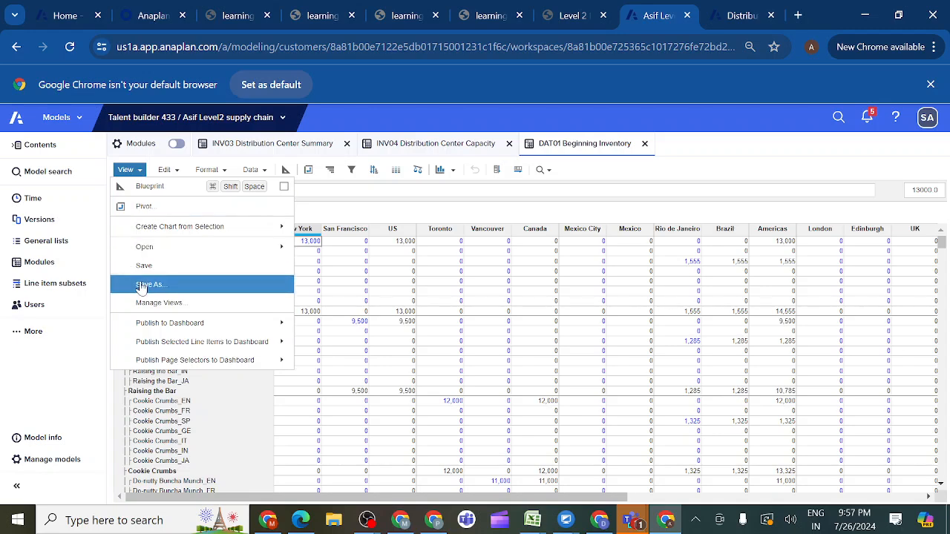
{"action": "mouse_move", "coordinate": [243, 250]}
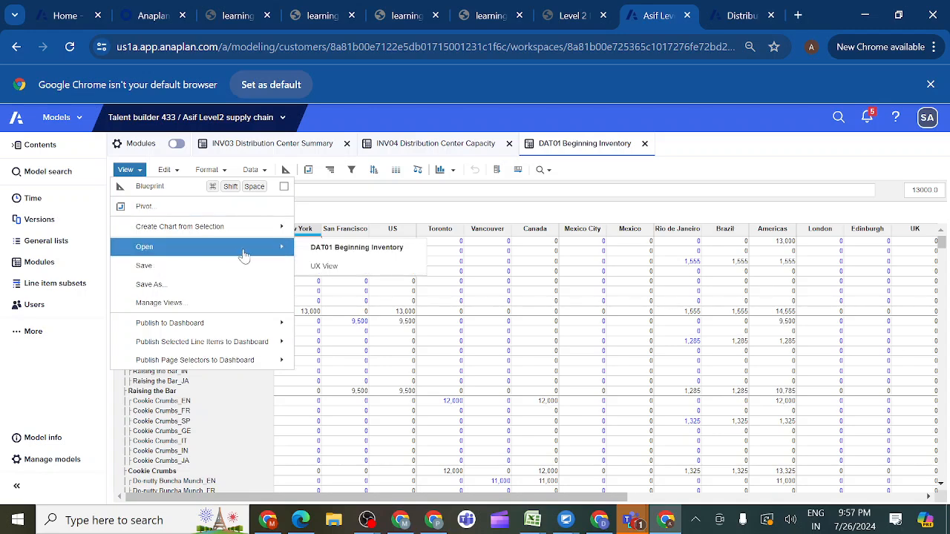
{"action": "left_click", "coordinate": [318, 272]}
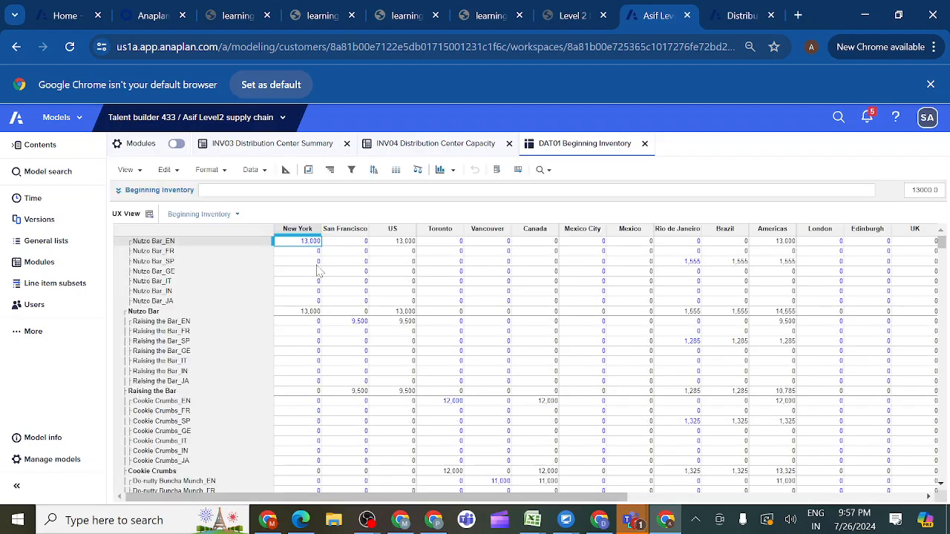
{"action": "left_click", "coordinate": [311, 170]}
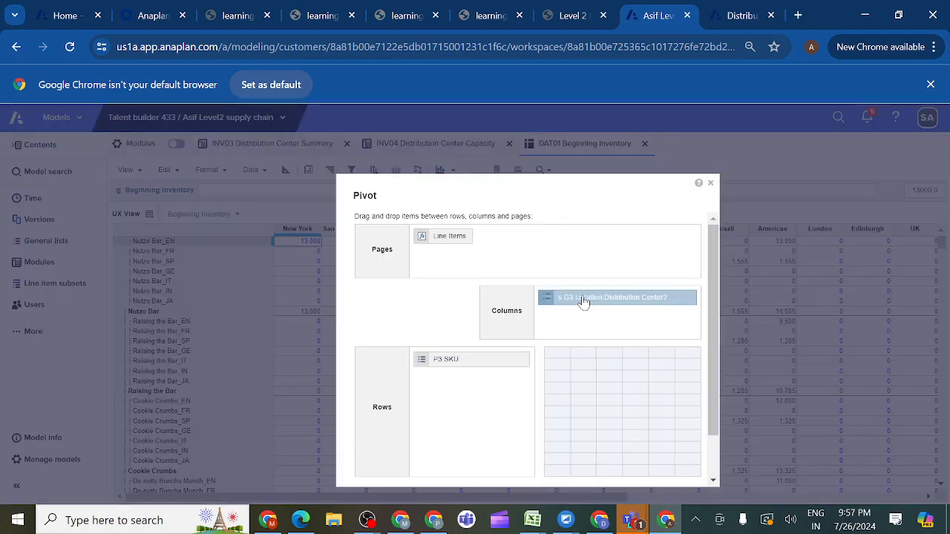
{"action": "left_click_drag", "start_coordinate": [583, 303], "coordinate": [446, 386]}
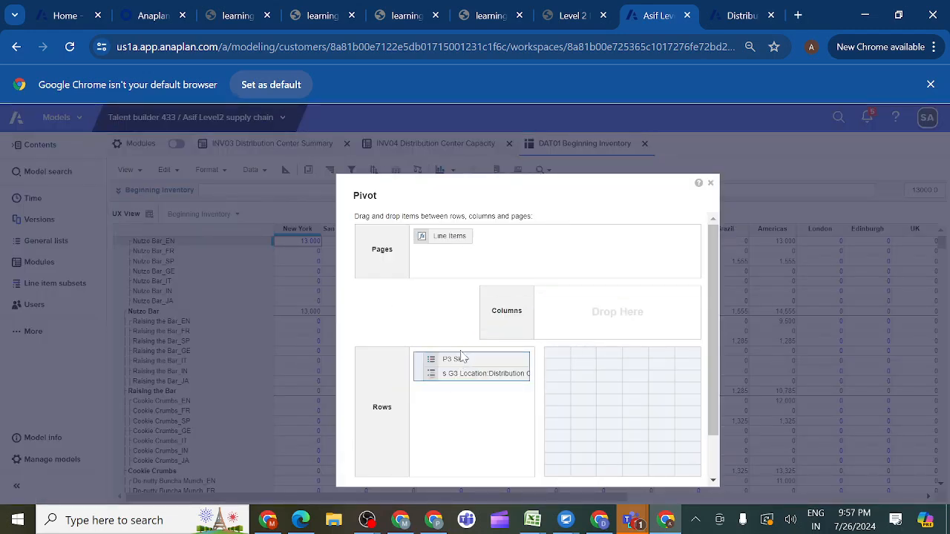
{"action": "left_click", "coordinate": [461, 358]}
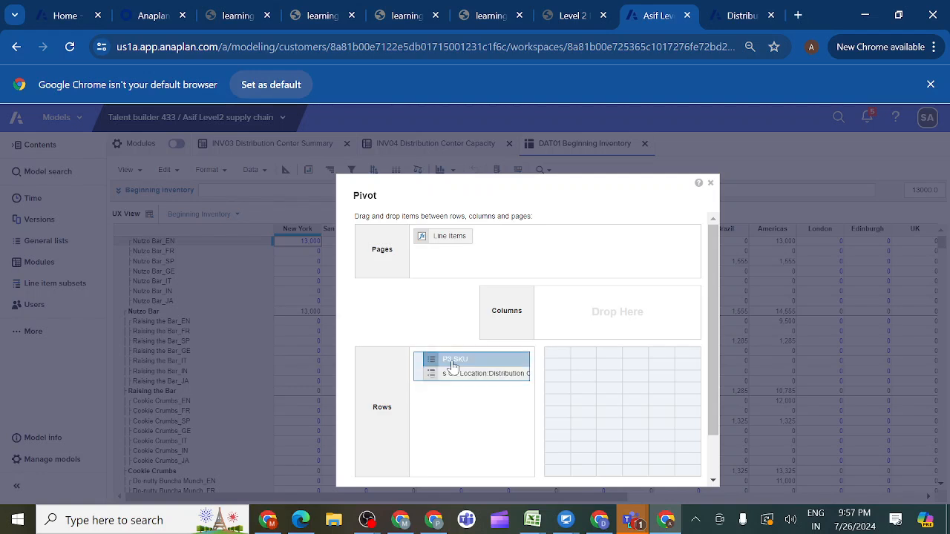
{"action": "left_click_drag", "start_coordinate": [455, 363], "coordinate": [454, 398]}
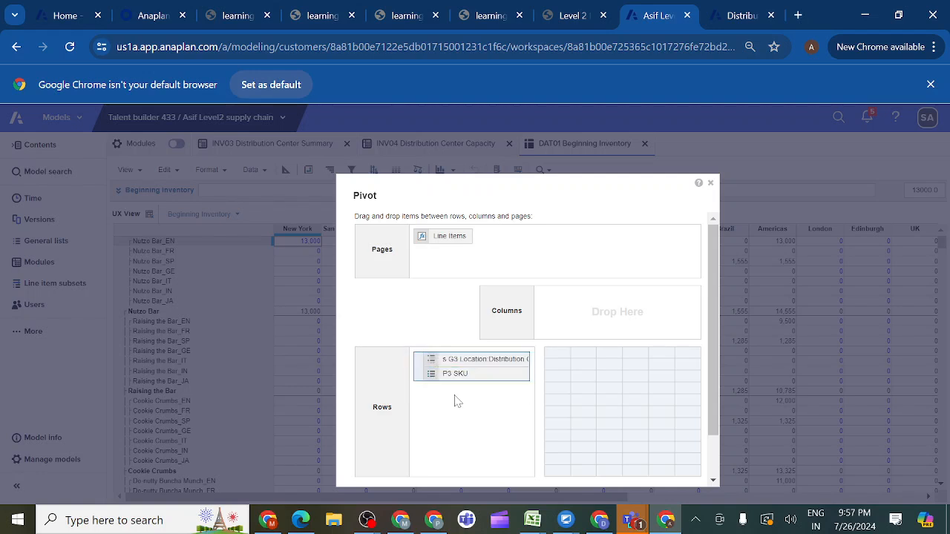
{"action": "left_click_drag", "start_coordinate": [442, 236], "coordinate": [570, 308]}
{"action": "left_click_drag", "start_coordinate": [715, 339], "coordinate": [715, 413]}
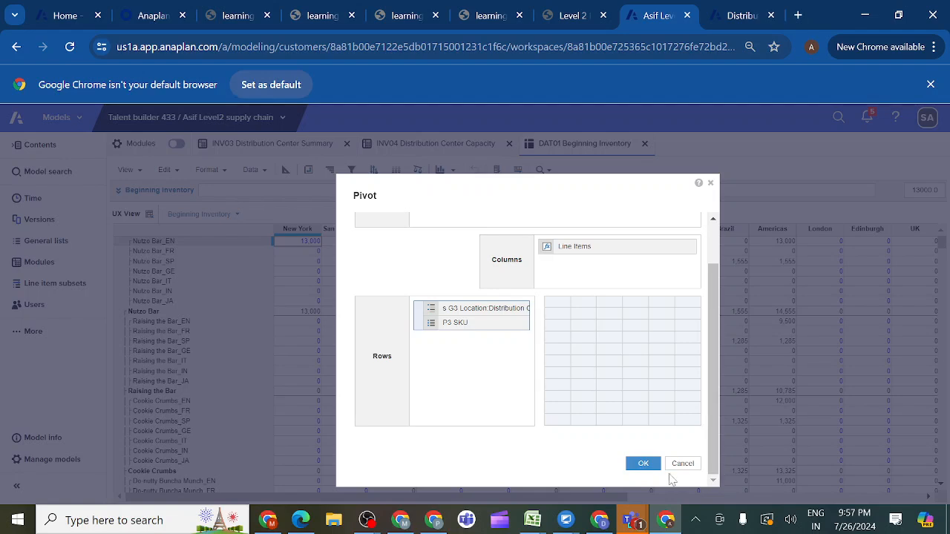
{"action": "left_click", "coordinate": [643, 464]}
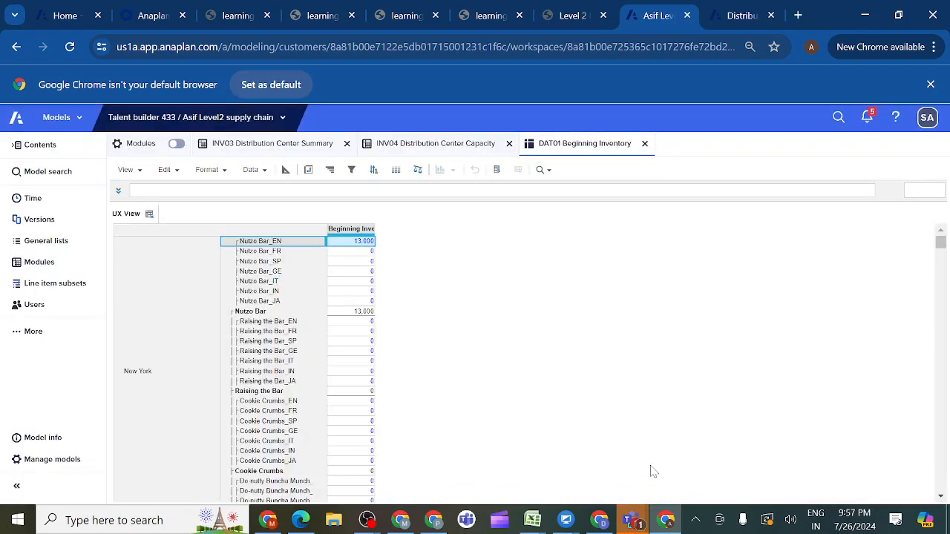
- Hide the Beginning Inventory column in UX View and save the view, overwriting the current one
{"action": "left_click", "coordinate": [345, 230]}
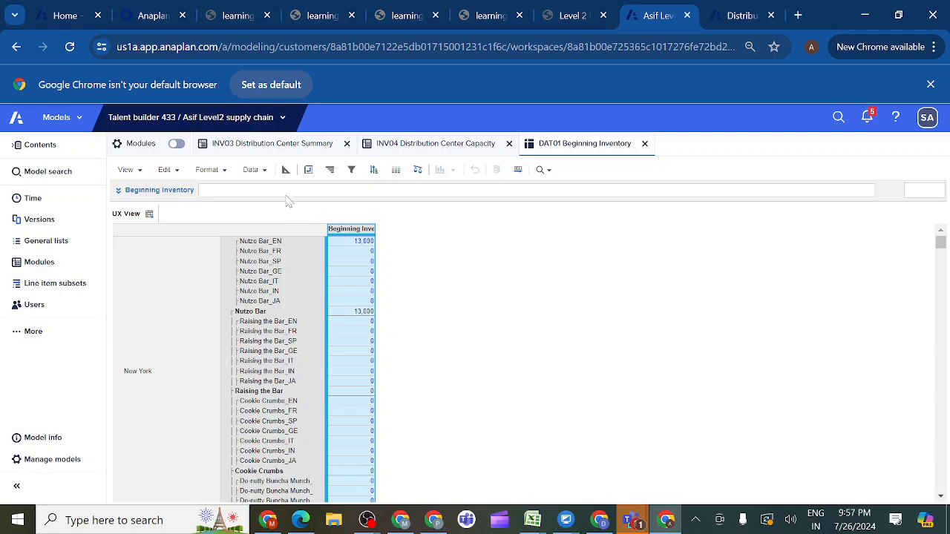
{"action": "left_click", "coordinate": [225, 171]}
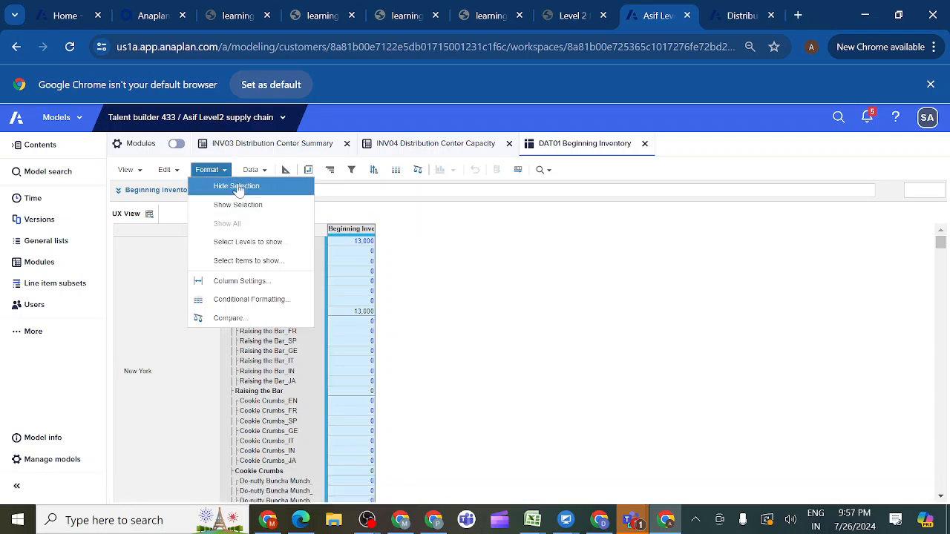
{"action": "left_click", "coordinate": [237, 187]}
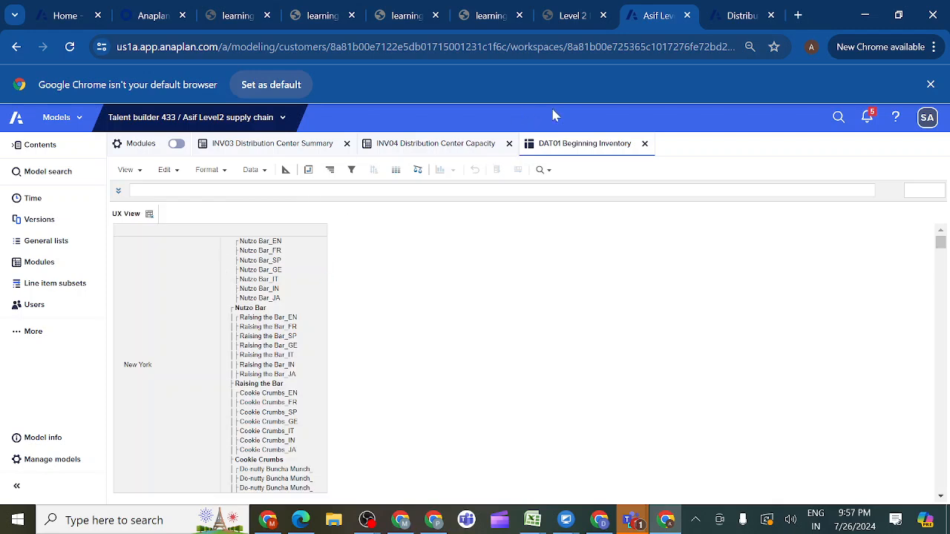
{"action": "left_click", "coordinate": [141, 170]}
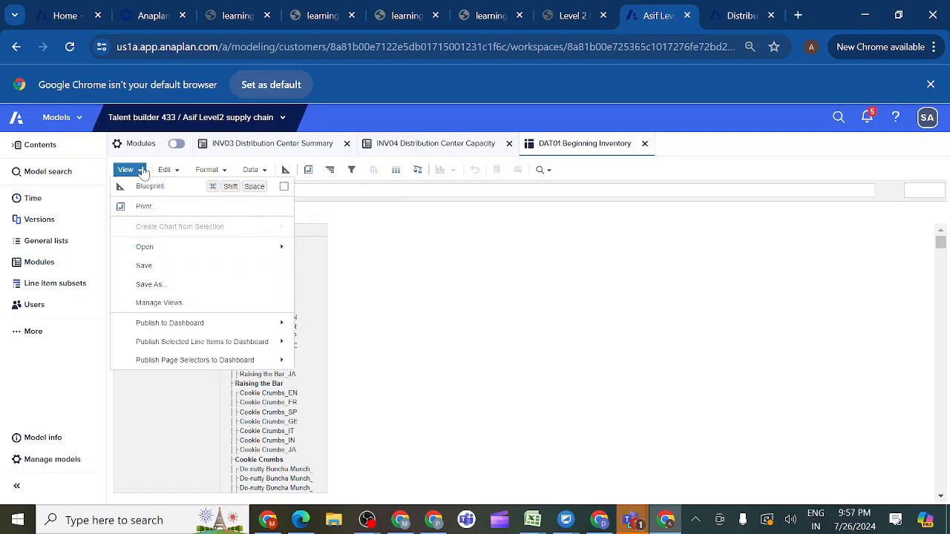
{"action": "left_click", "coordinate": [159, 270]}
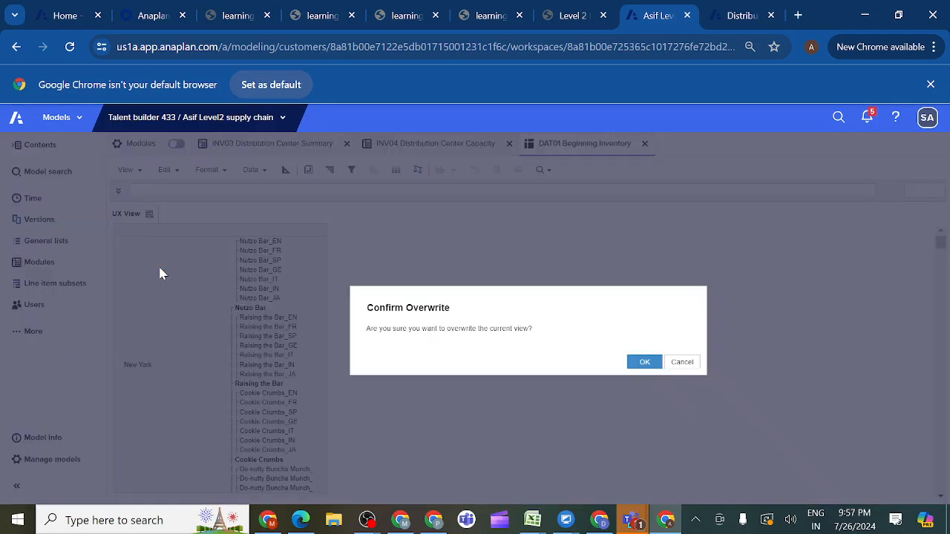
{"action": "left_click", "coordinate": [641, 363]}
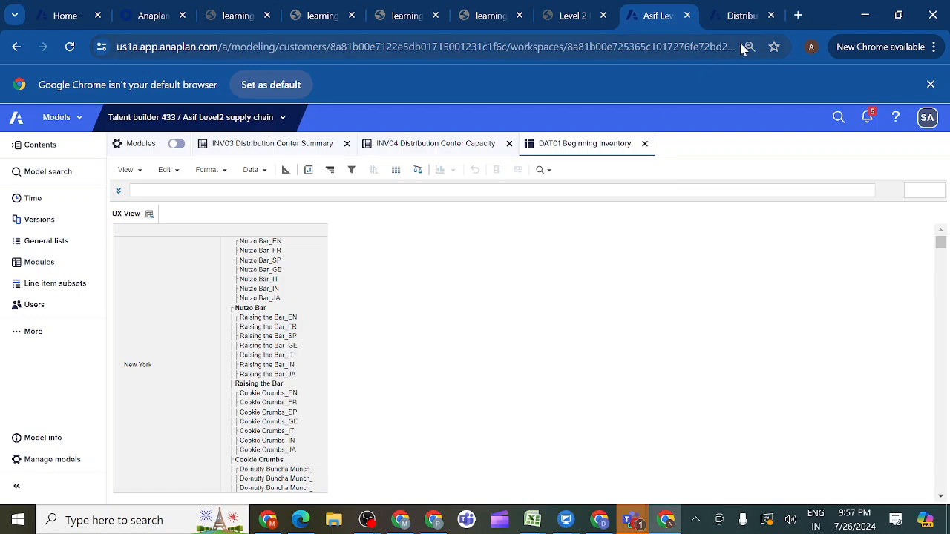
- Edit the Distribution Center Summary page and switch its bottom SKU grid card to the UX View of DAT01 Beginning Inventory
{"action": "left_click", "coordinate": [729, 18]}
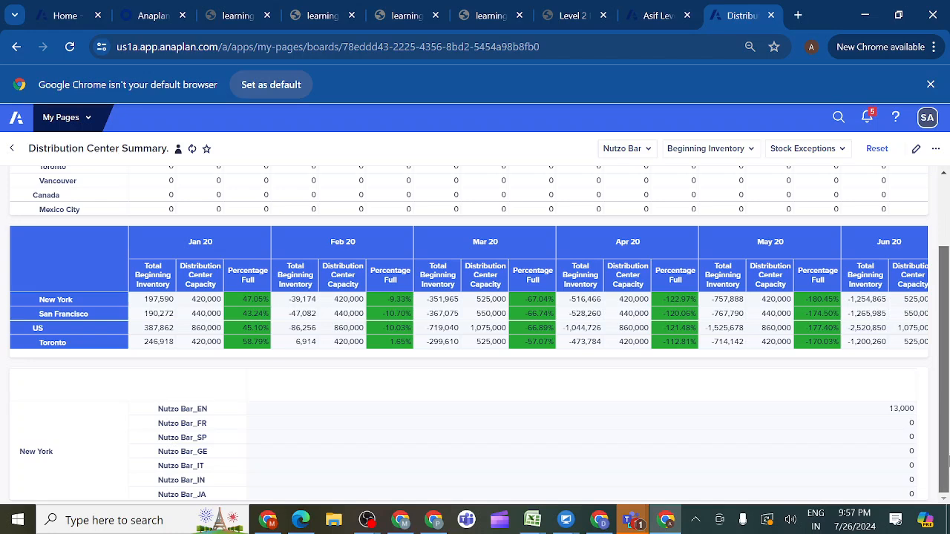
{"action": "left_click", "coordinate": [916, 149]}
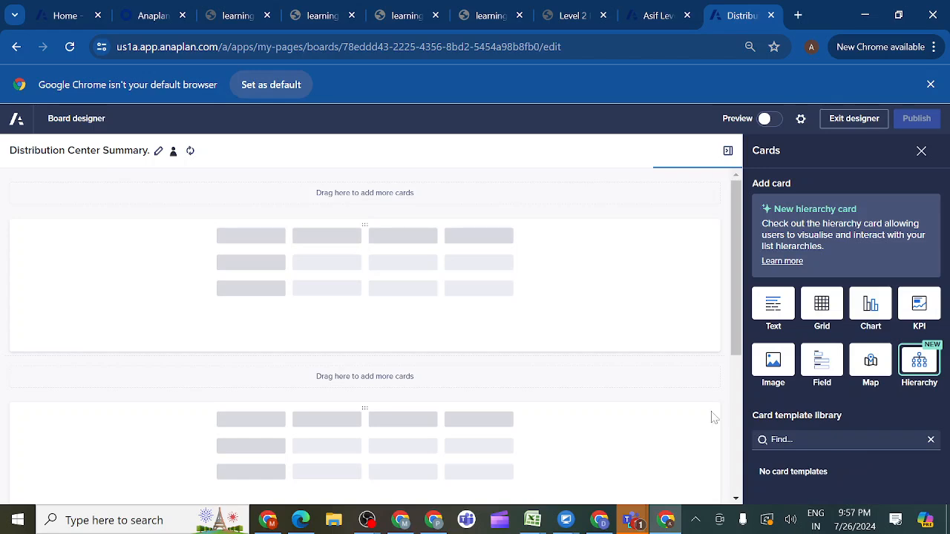
{"action": "left_click_drag", "start_coordinate": [735, 341], "coordinate": [732, 495]}
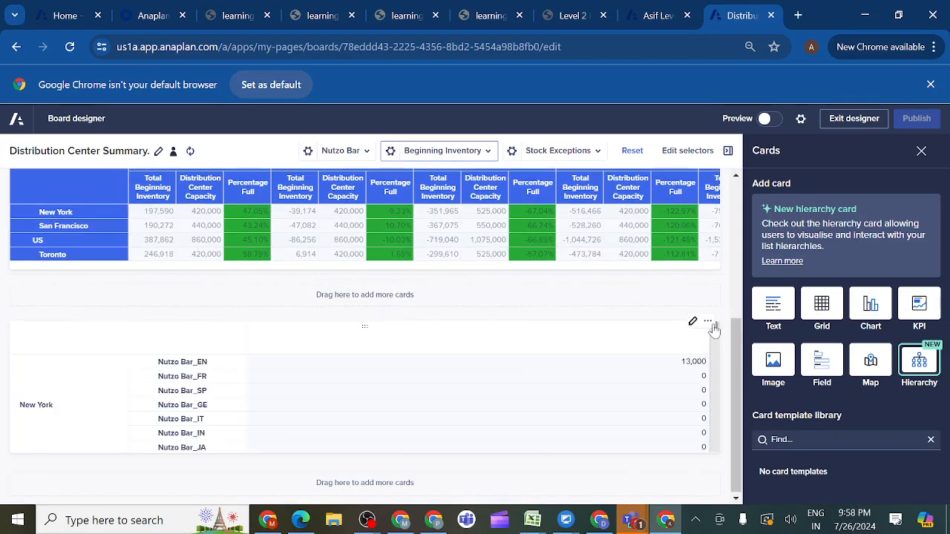
{"action": "left_click", "coordinate": [692, 322]}
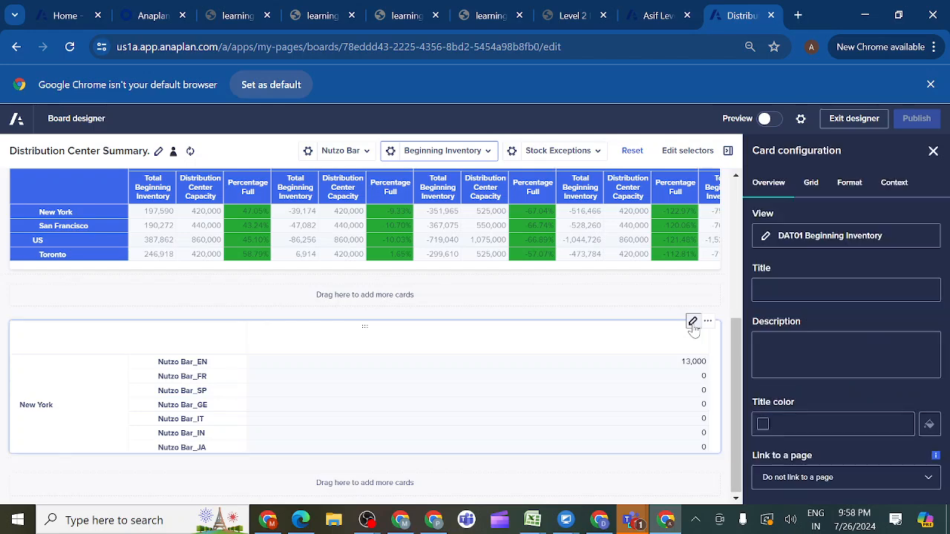
{"action": "left_click", "coordinate": [799, 238]}
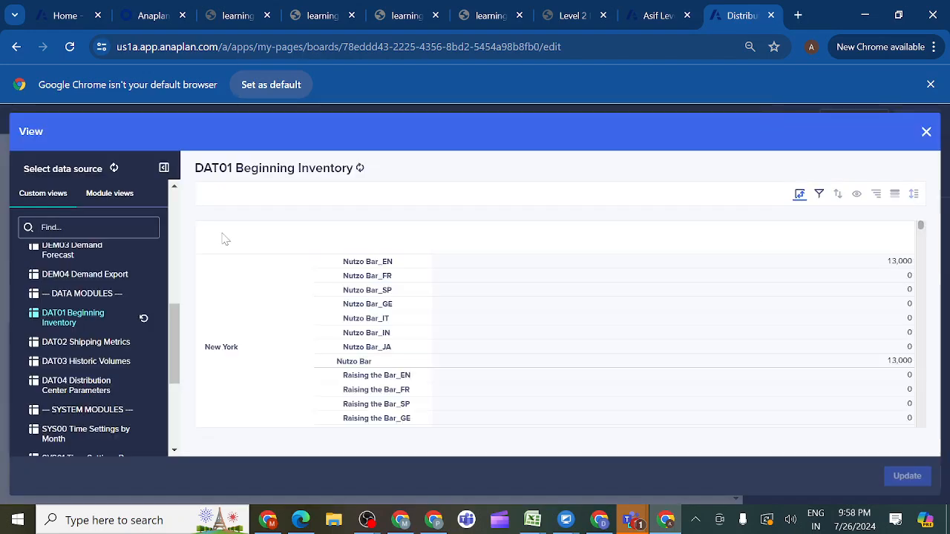
{"action": "left_click", "coordinate": [113, 195]}
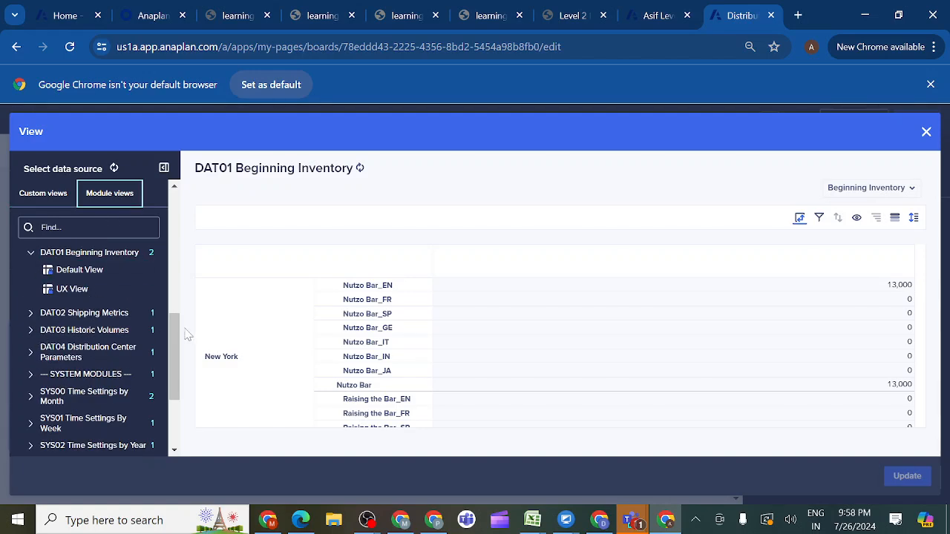
{"action": "mouse_move", "coordinate": [173, 339]}
{"action": "left_mouse_down"}
{"action": "mouse_move", "coordinate": [172, 401]}
{"action": "mouse_move", "coordinate": [169, 282]}
{"action": "mouse_move", "coordinate": [176, 327]}
{"action": "left_mouse_up"}
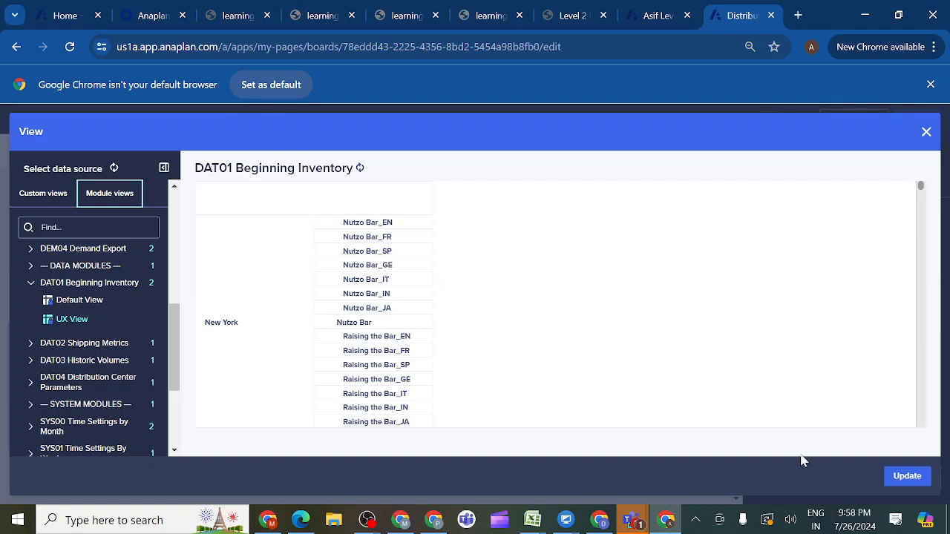
{"action": "left_click", "coordinate": [908, 477]}
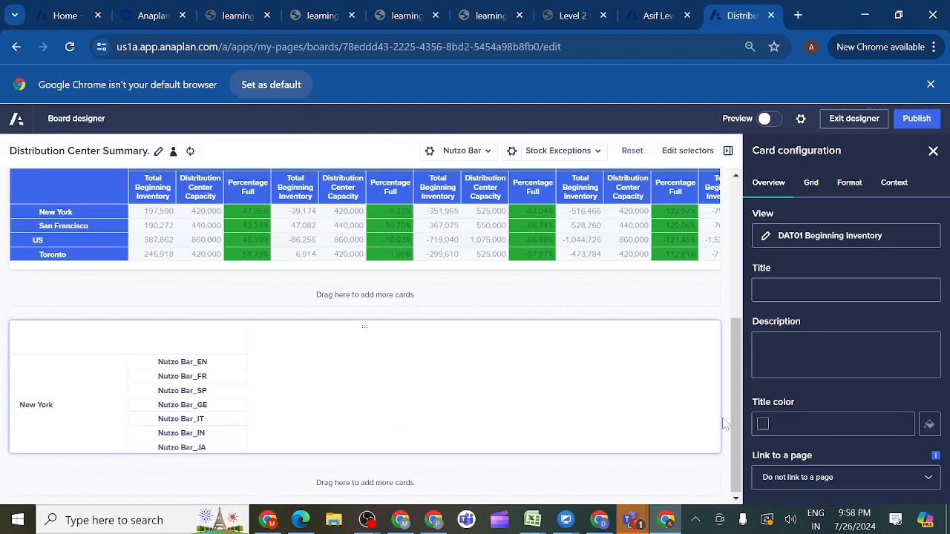
- Allow entering and editing cell data on the SKU grid card and apply the theme template with solid blue headers
{"action": "left_click", "coordinate": [812, 185]}
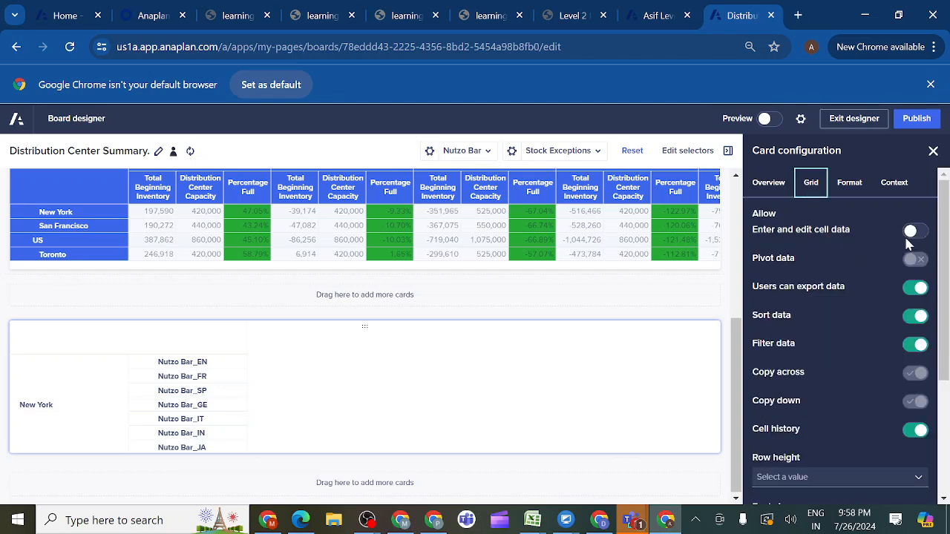
{"action": "left_click", "coordinate": [911, 231]}
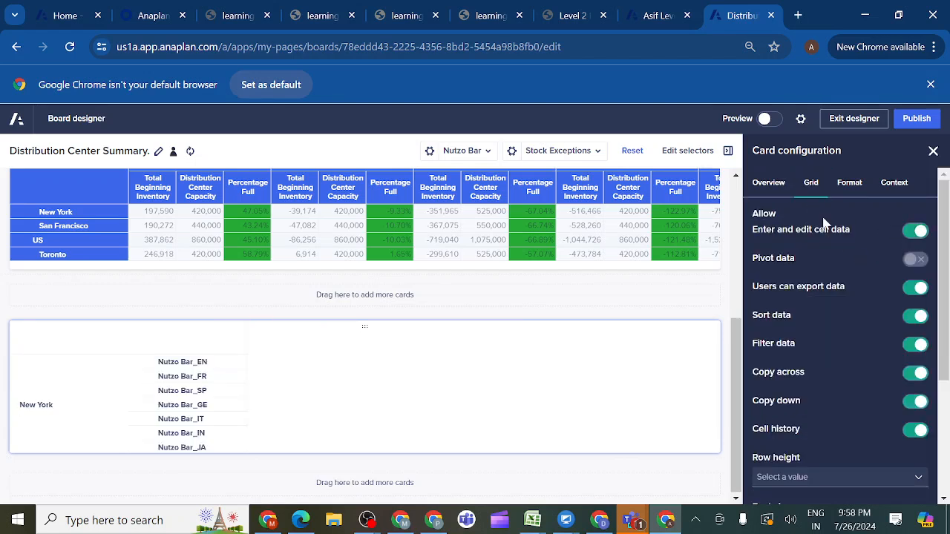
{"action": "left_click", "coordinate": [849, 184]}
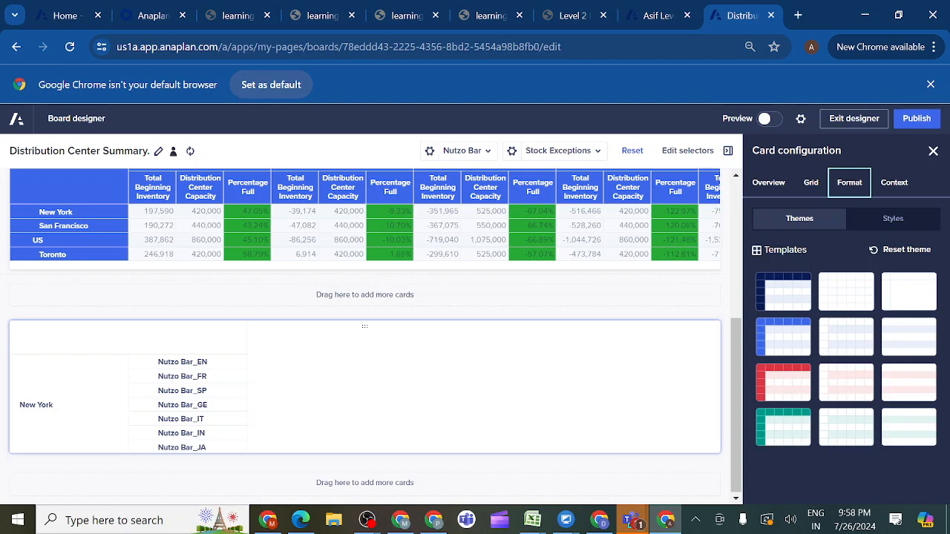
{"action": "left_click", "coordinate": [776, 344]}
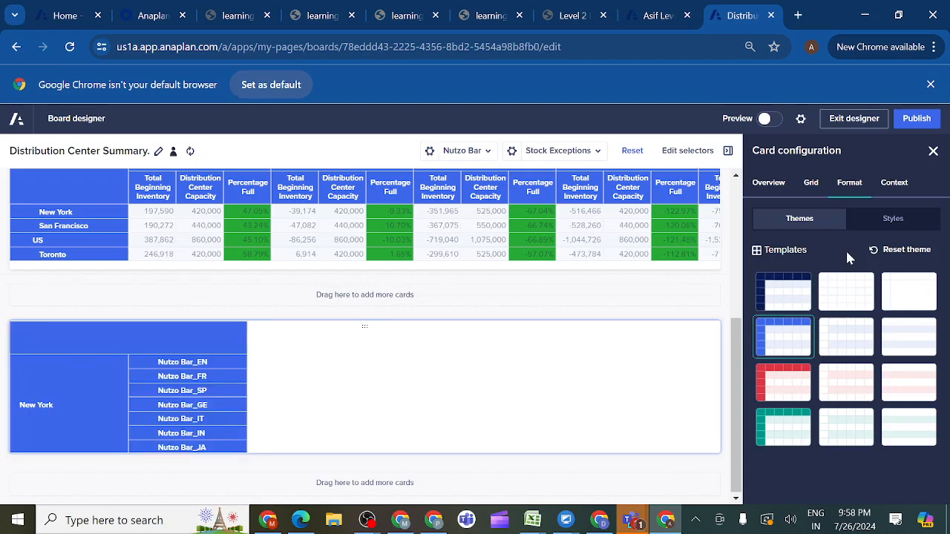
- Check the SKU grid card's context settings for P3 SKU and Line Items, and publish the page
{"action": "left_click", "coordinate": [894, 186]}
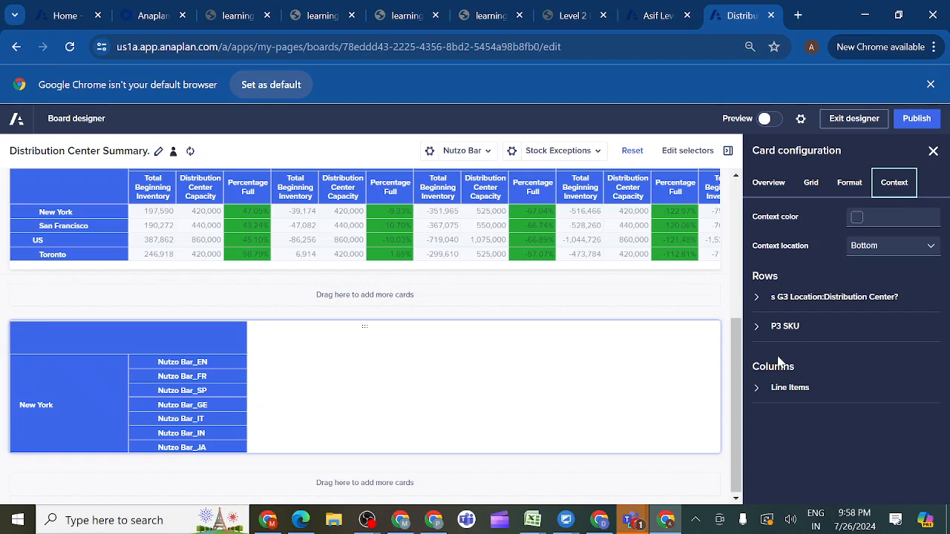
{"action": "left_click", "coordinate": [758, 327]}
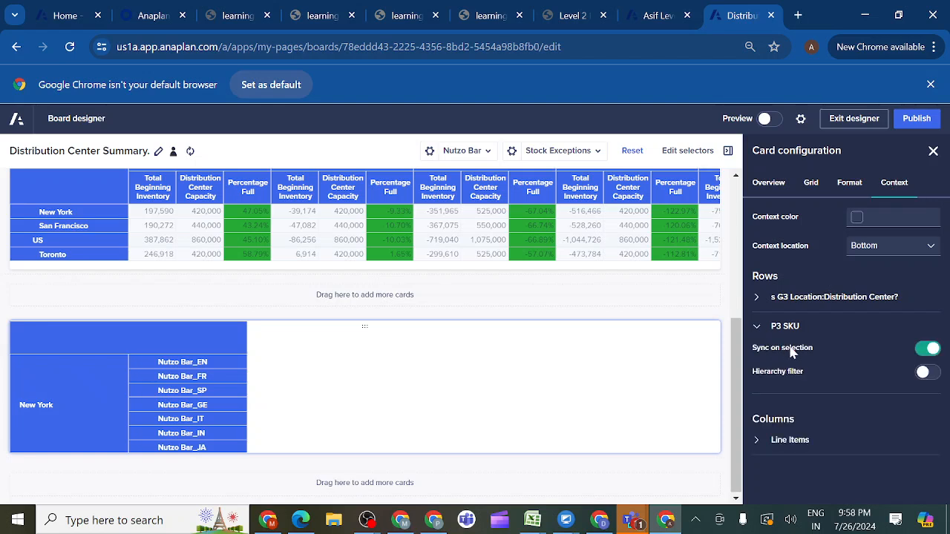
{"action": "left_click", "coordinate": [757, 441]}
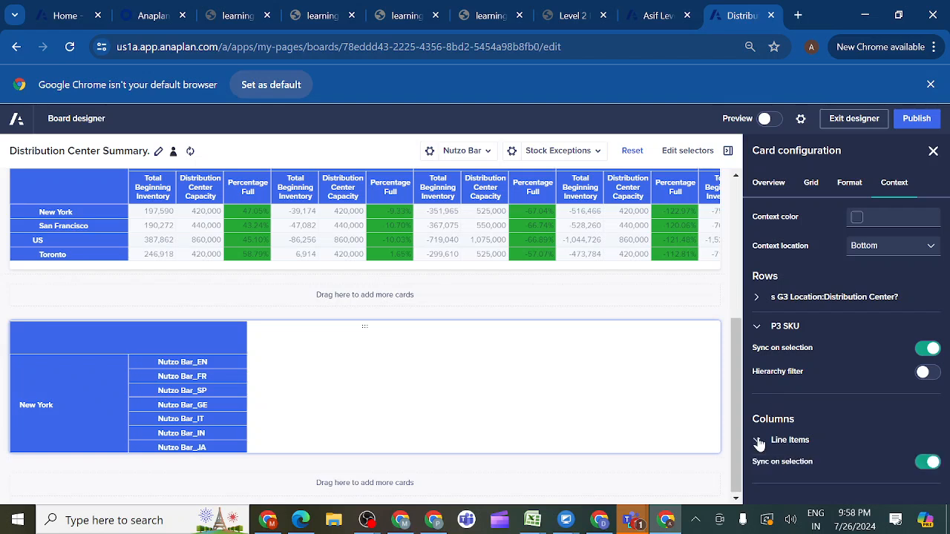
{"action": "left_click", "coordinate": [757, 441]}
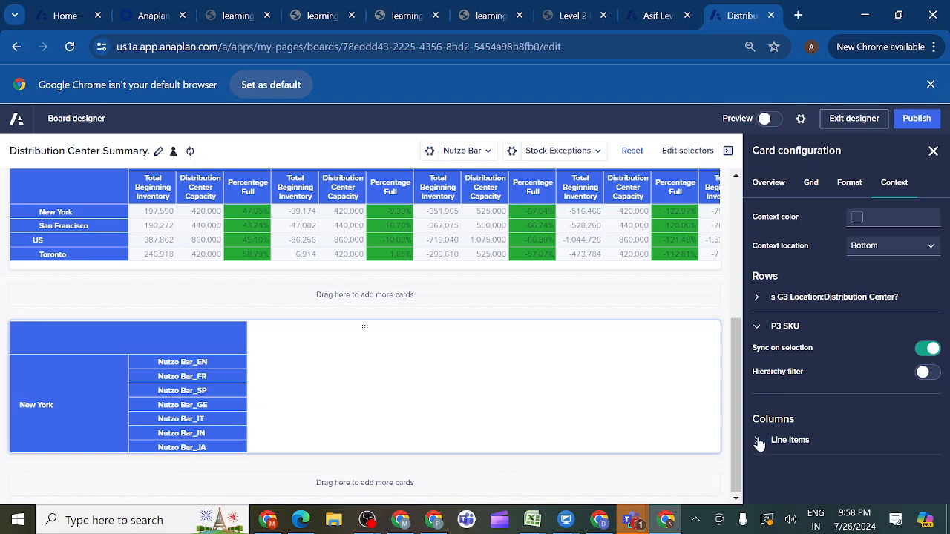
{"action": "left_click", "coordinate": [914, 125]}
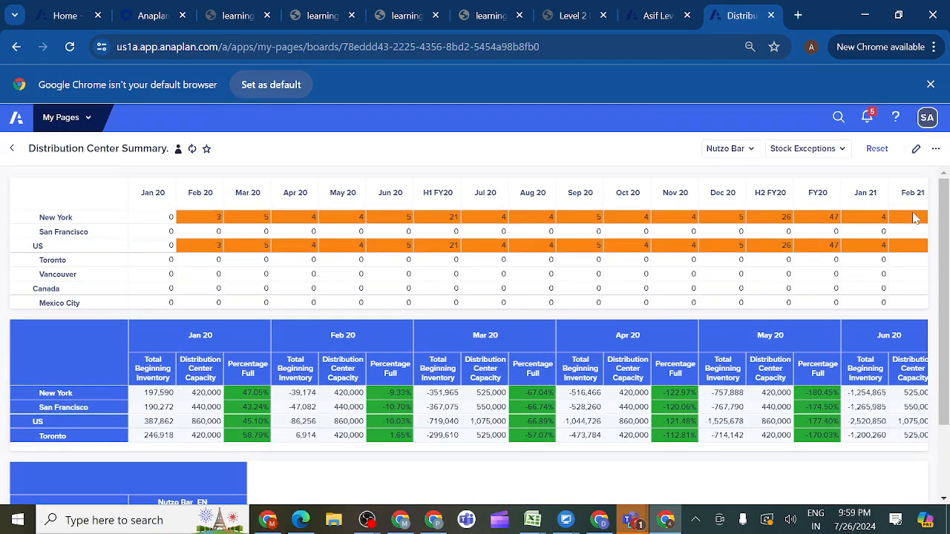
- Compare the published SKU grid with the Product SKU by Distribution Center table in the course's Distribution Center Summary mockup
{"action": "scroll", "coordinate": [941, 244], "scroll_direction": "down", "scroll_amount": 1}
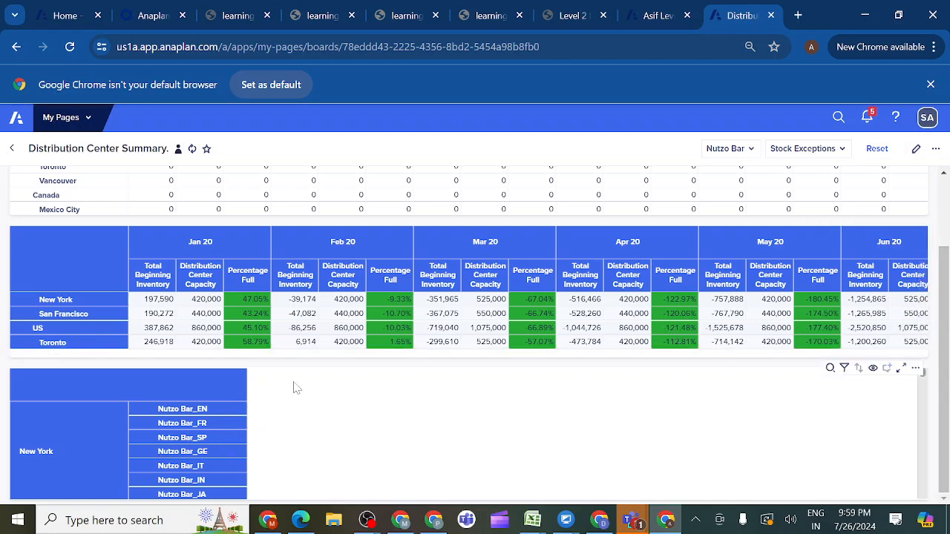
{"action": "left_click", "coordinate": [592, 21]}
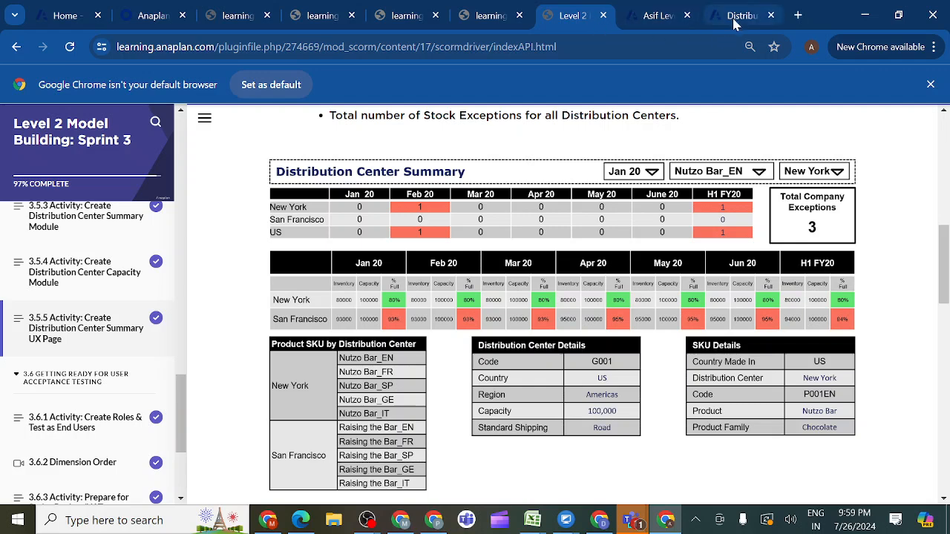
{"action": "left_click", "coordinate": [738, 21]}
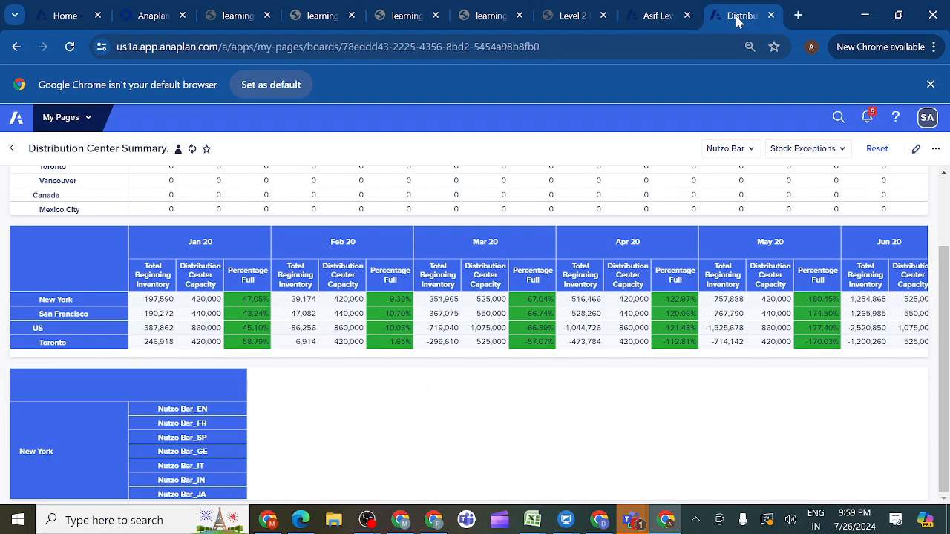
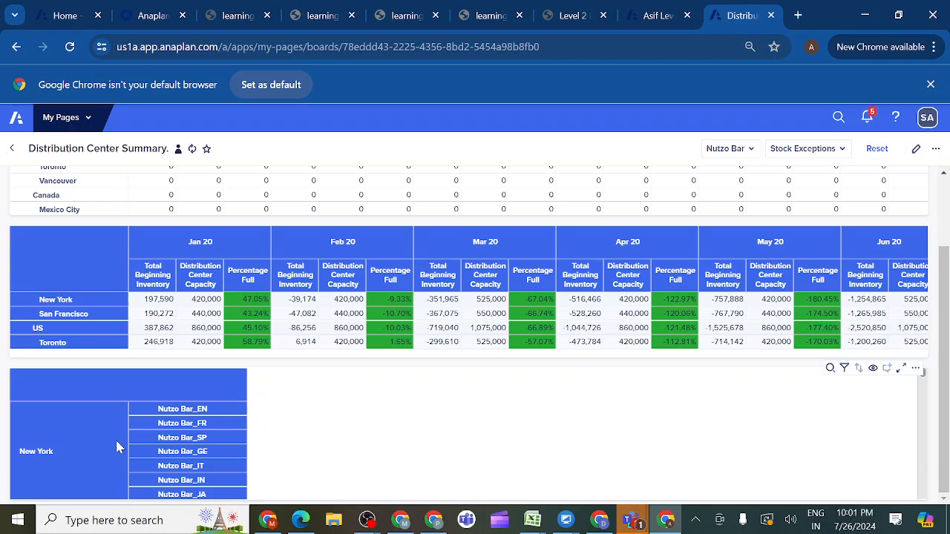
- Check the Distribution Center Details table in the course mockup, and open the SYS07 Distribution Center Details module in the model
{"action": "left_click", "coordinate": [595, 20]}
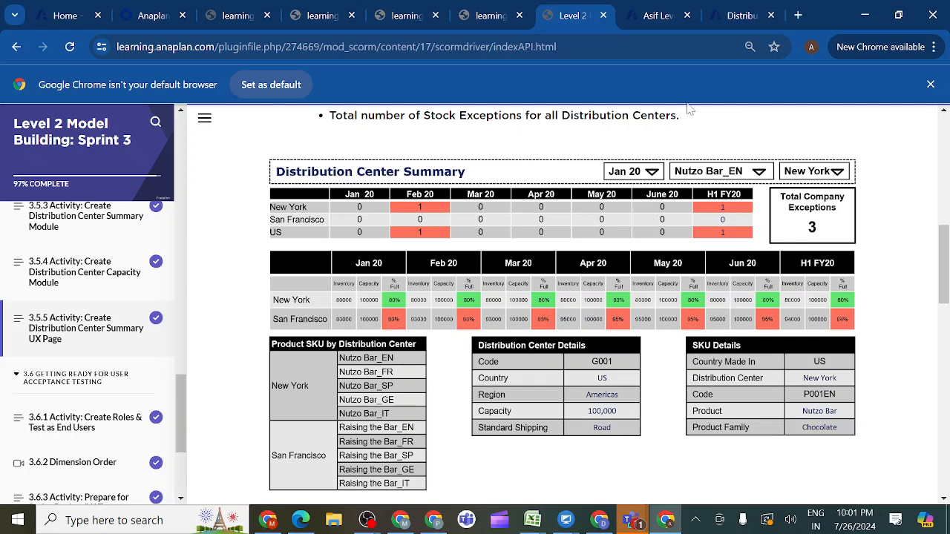
{"action": "left_click", "coordinate": [665, 18]}
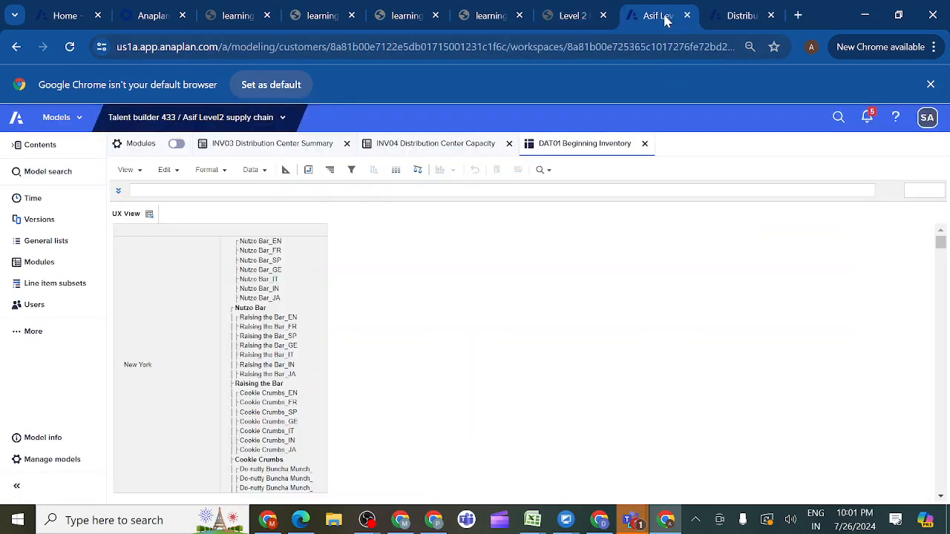
{"action": "left_click", "coordinate": [52, 268]}
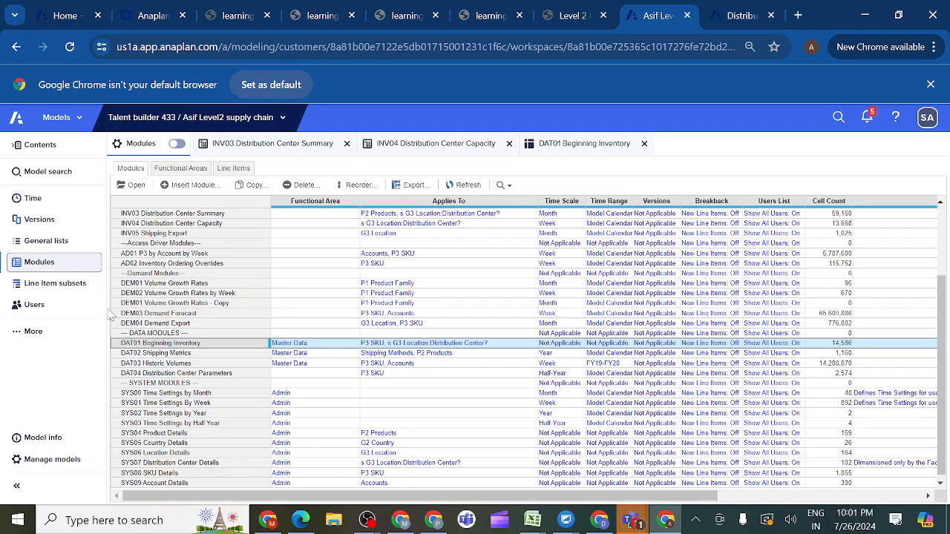
{"action": "left_click", "coordinate": [138, 464]}
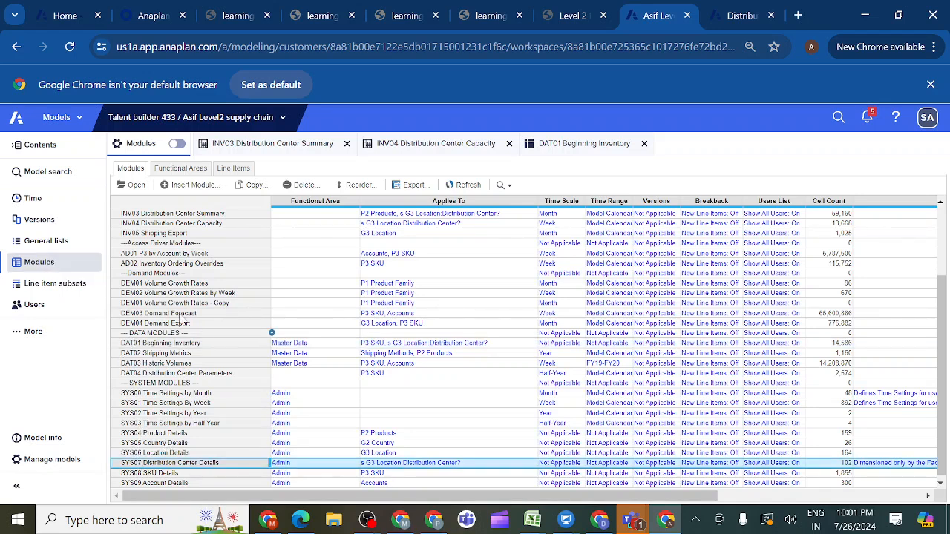
{"action": "left_click", "coordinate": [136, 184]}
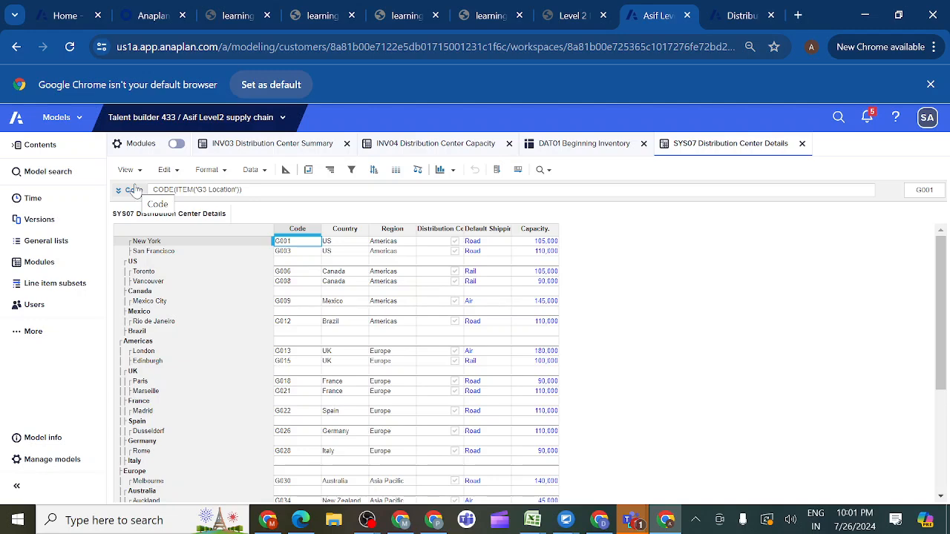
{"action": "left_click", "coordinate": [126, 170]}
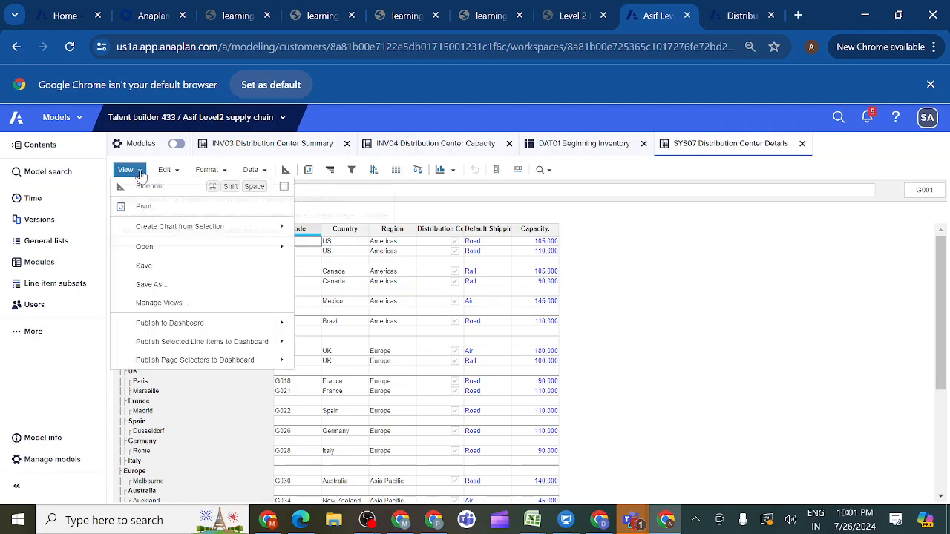
{"action": "left_click", "coordinate": [157, 269]}
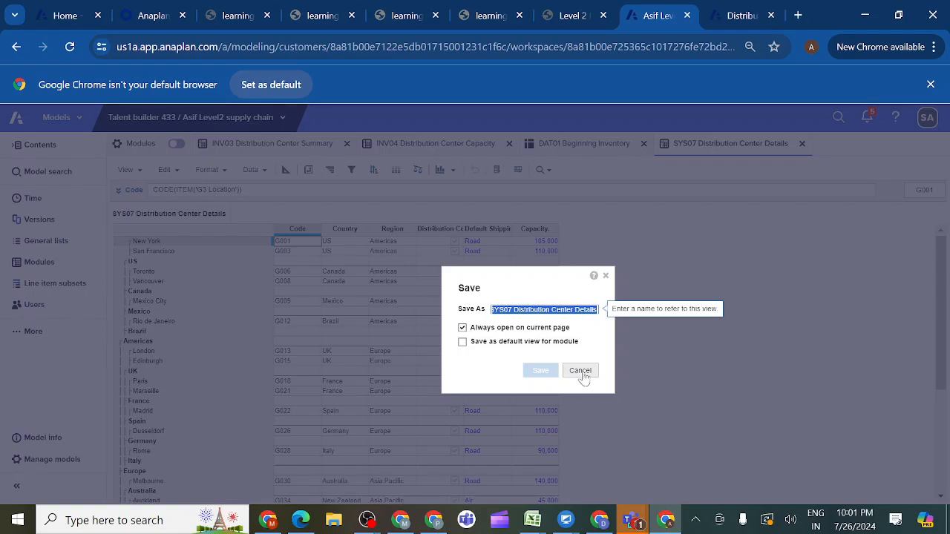
{"action": "left_click", "coordinate": [582, 373]}
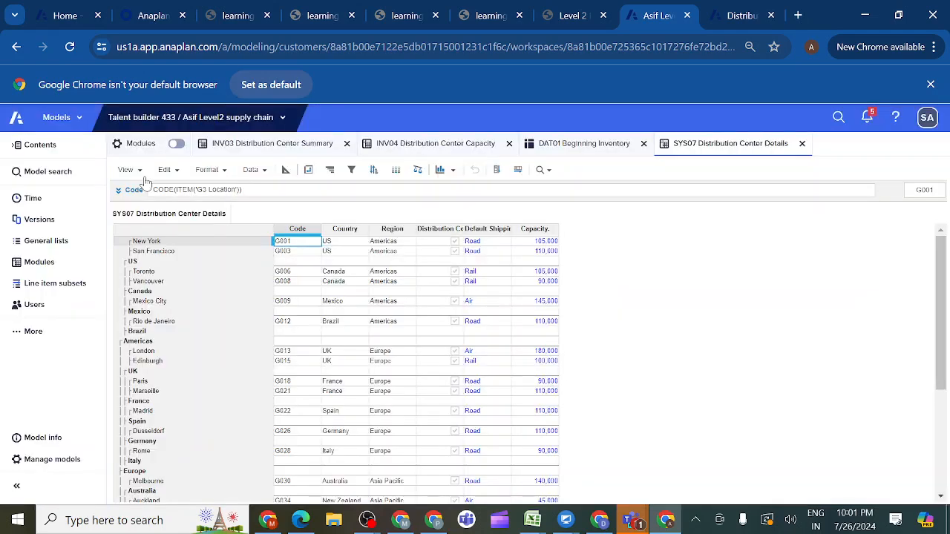
- Save a copy of the SYS07 Distribution Center Details view as UX View and open that saved view
{"action": "left_click", "coordinate": [138, 174]}
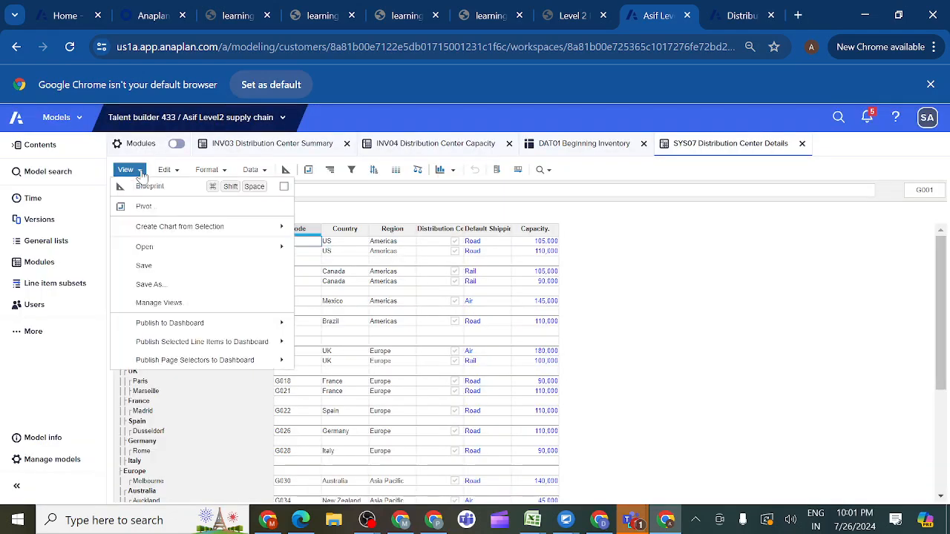
{"action": "left_click", "coordinate": [145, 285]}
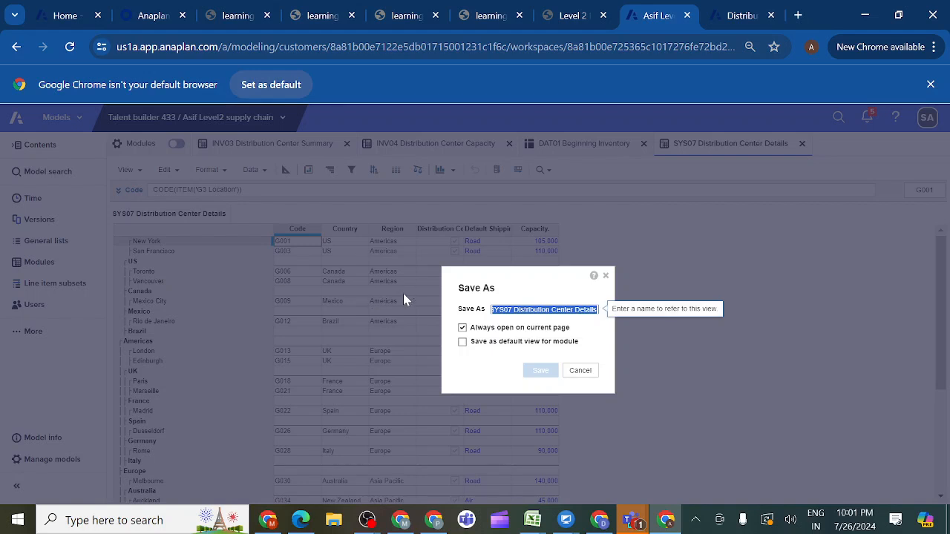
{"action": "key", "text": "BackSpace"}
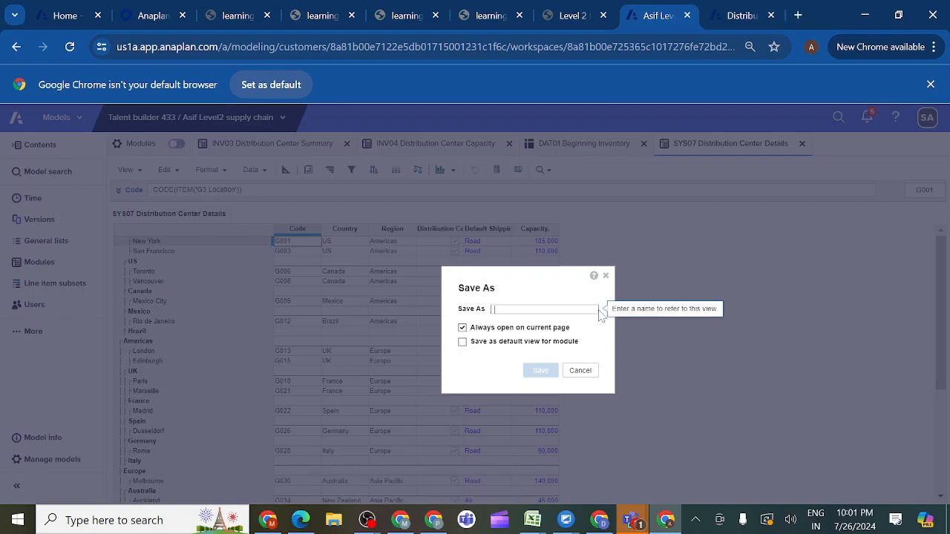
{"action": "type", "text": "UX View"}
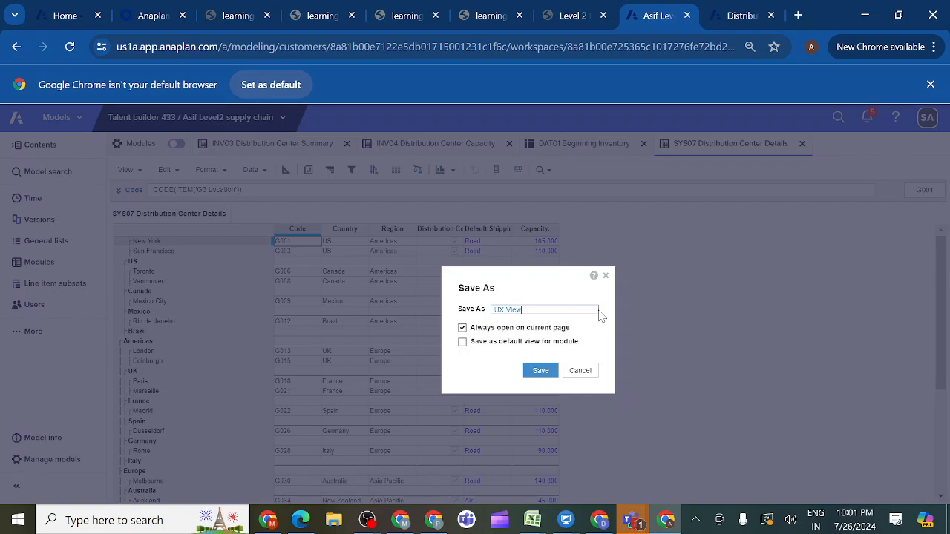
{"action": "left_click", "coordinate": [541, 372]}
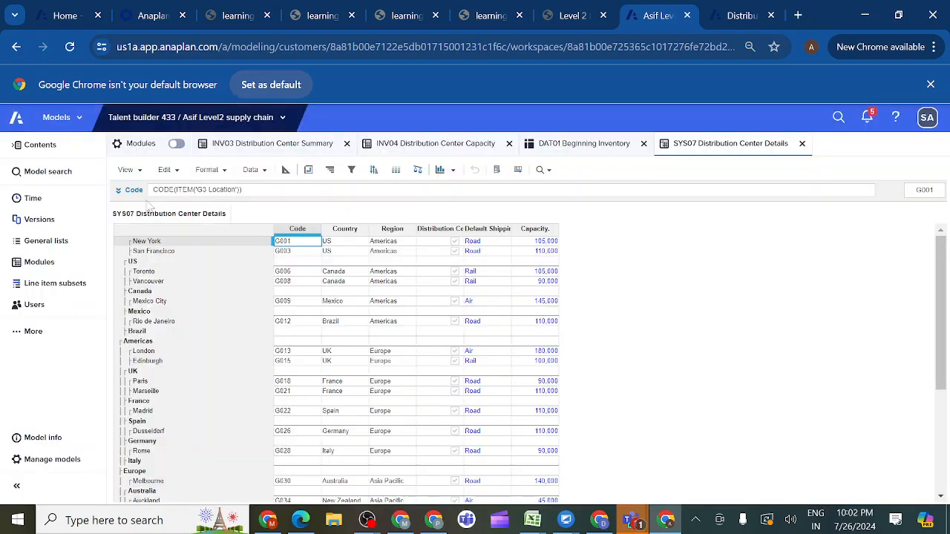
{"action": "left_click", "coordinate": [127, 170]}
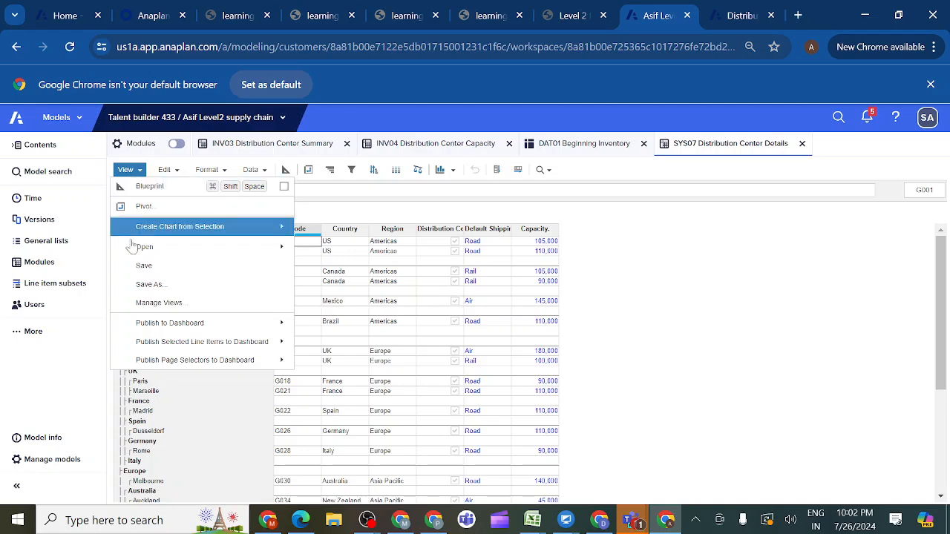
{"action": "mouse_move", "coordinate": [261, 247]}
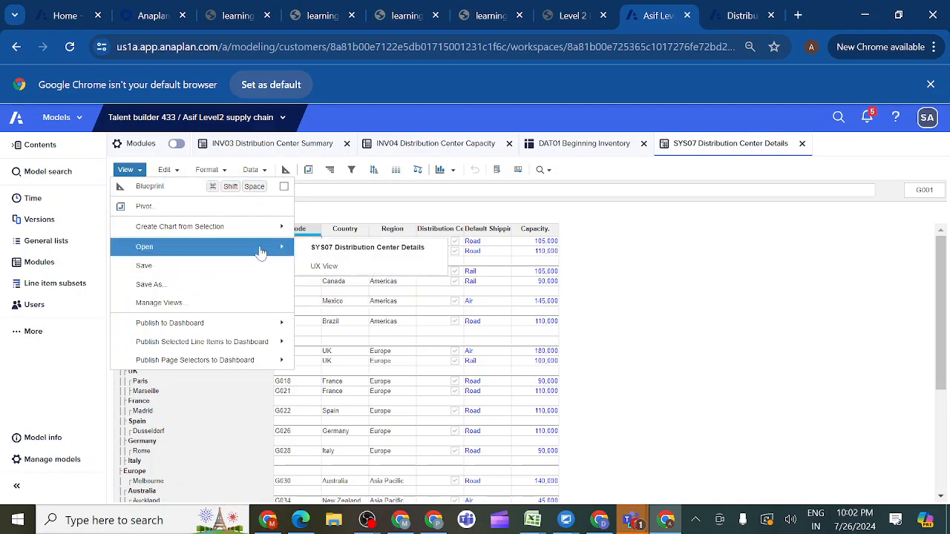
{"action": "left_click", "coordinate": [312, 266]}
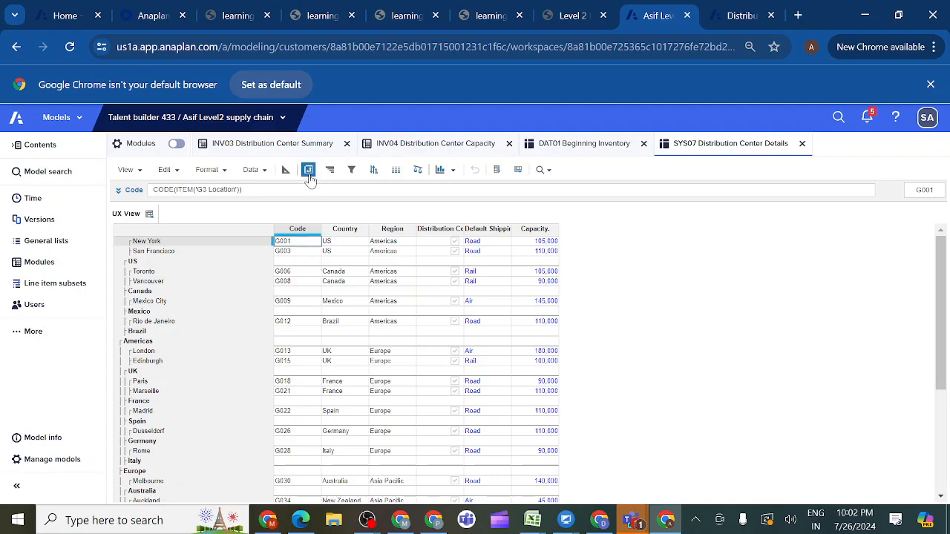
- Pivot the SYS07 UX View to put Line Items on rows and the G3 Location distribution centers on columns, matching the mockup
{"action": "left_click", "coordinate": [308, 170]}
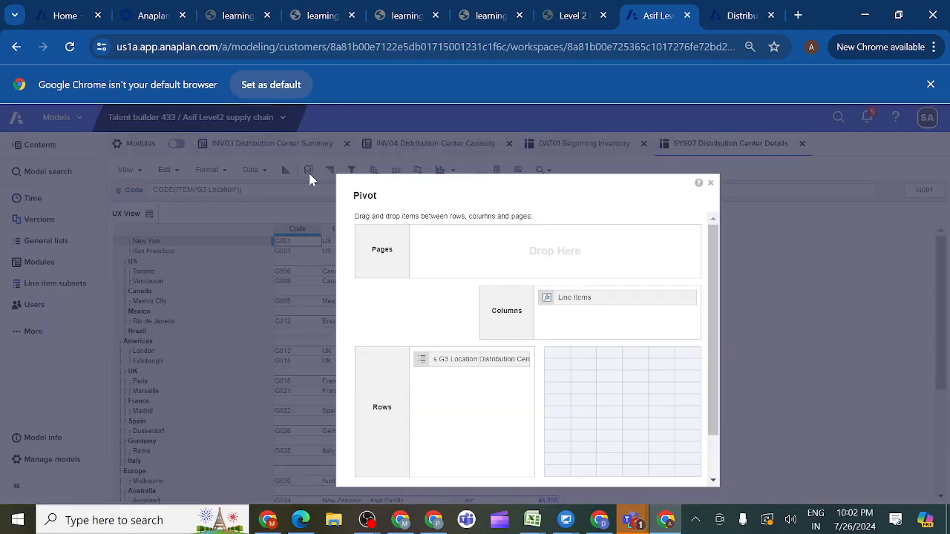
{"action": "left_click", "coordinate": [591, 18]}
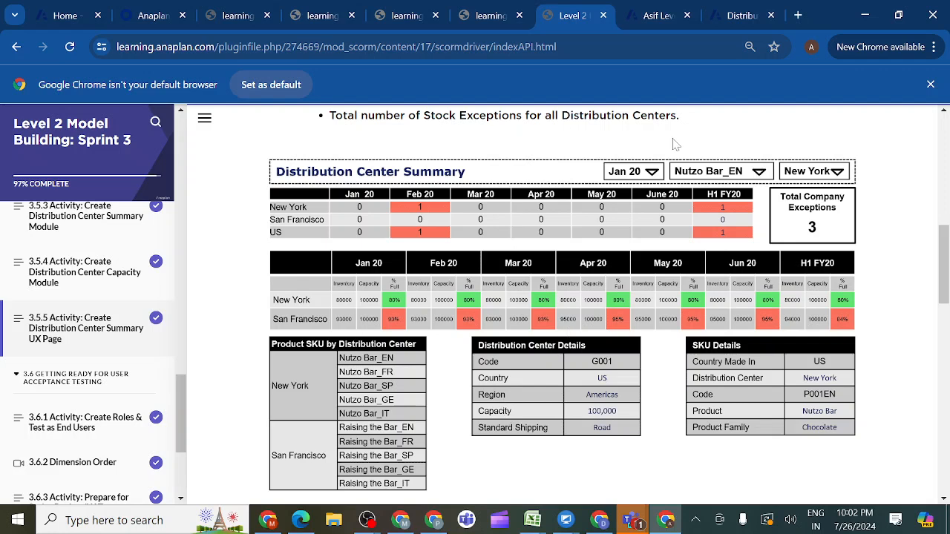
{"action": "left_click", "coordinate": [658, 15]}
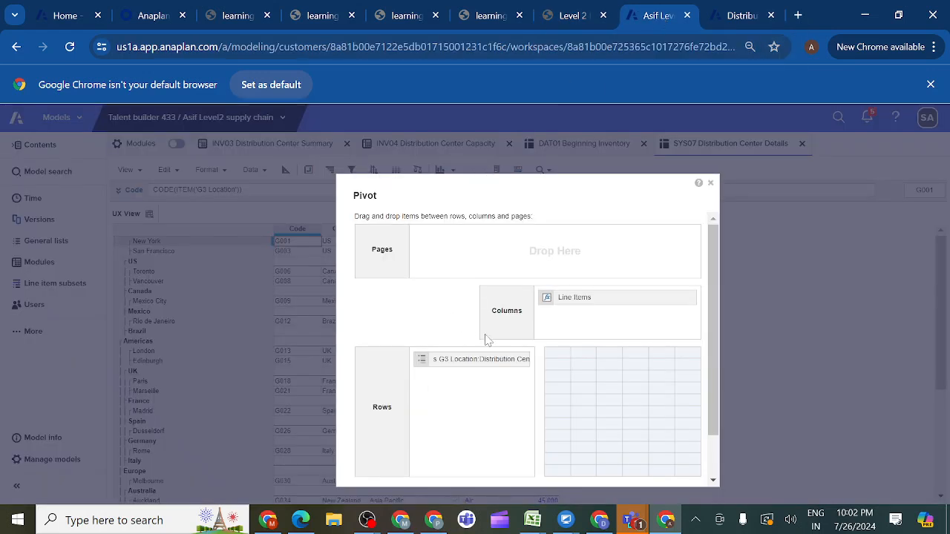
{"action": "left_click", "coordinate": [462, 363]}
{"action": "mouse_move", "coordinate": [462, 365]}
{"action": "left_mouse_down"}
{"action": "mouse_move", "coordinate": [586, 331]}
{"action": "mouse_move", "coordinate": [452, 365]}
{"action": "left_mouse_up"}
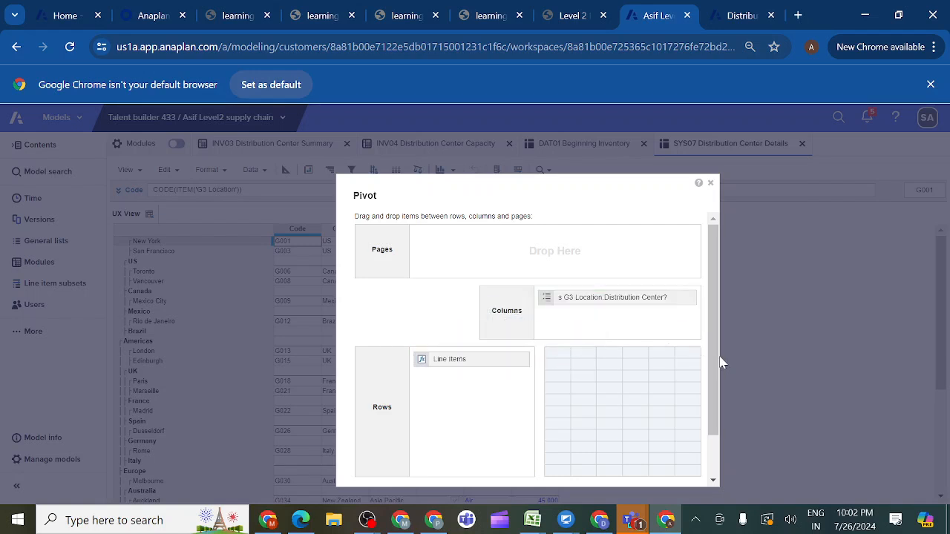
{"action": "left_click_drag", "start_coordinate": [712, 424], "coordinate": [715, 486]}
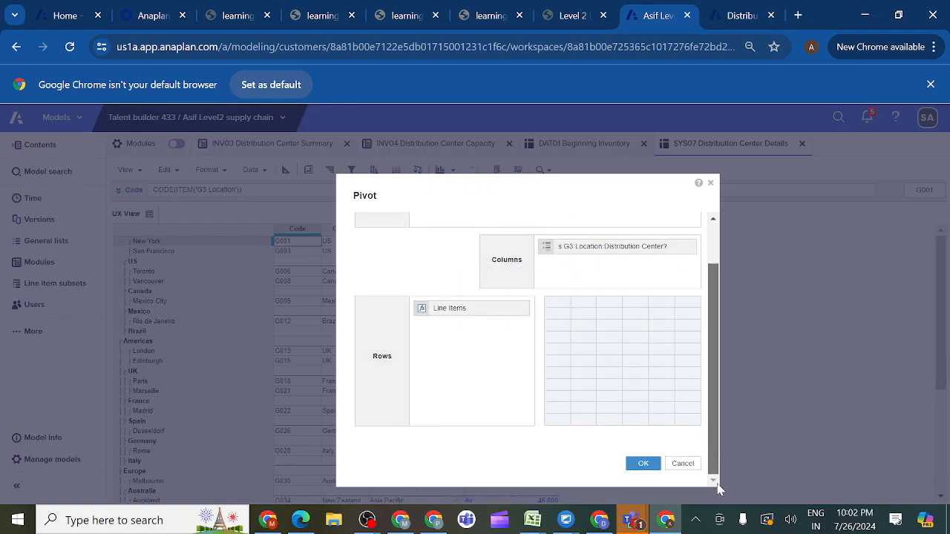
{"action": "left_click", "coordinate": [643, 466]}
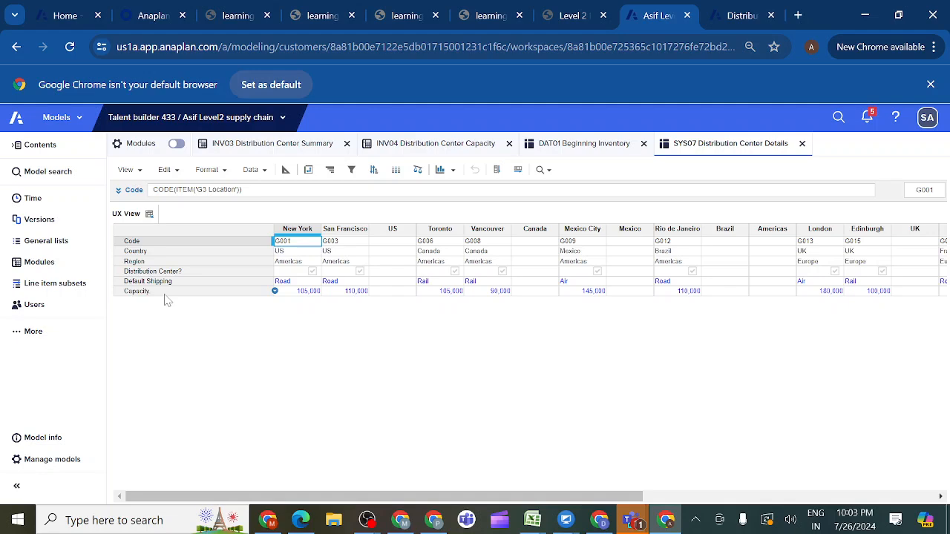
- Following the mockup, show only the Code, Country, Region, Default Shipping and Capacity line items in the SYS07 UX View
{"action": "left_click", "coordinate": [590, 19]}
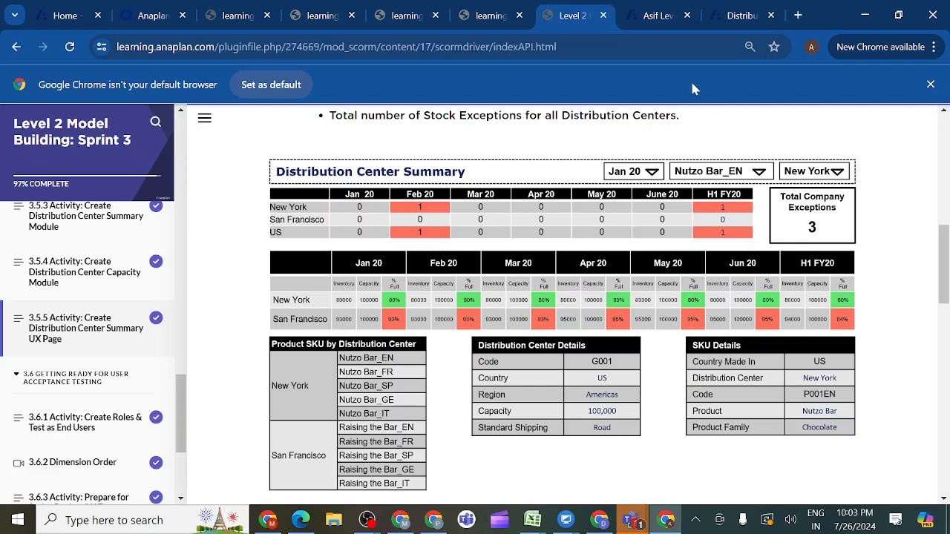
{"action": "left_click", "coordinate": [650, 18]}
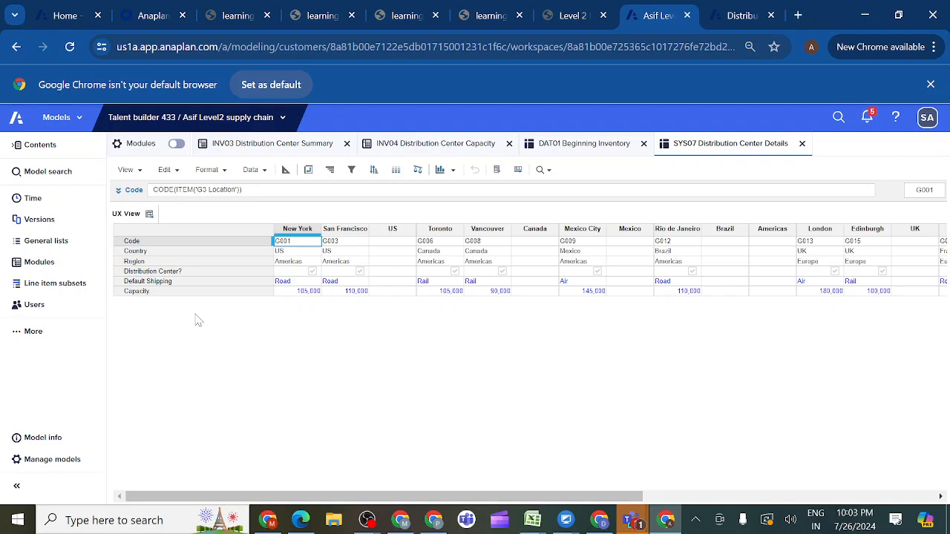
{"action": "left_click", "coordinate": [148, 244]}
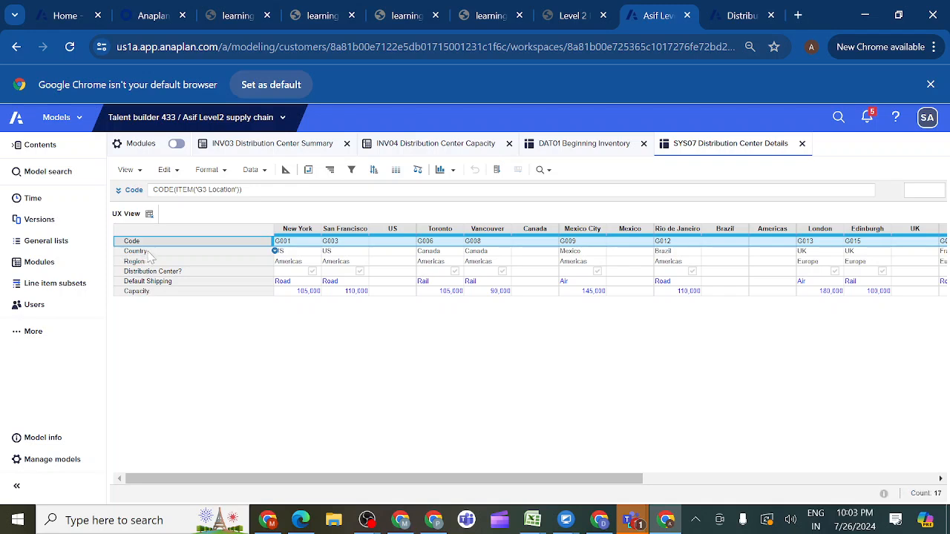
{"action": "left_click_drag", "start_coordinate": [147, 256], "coordinate": [145, 267]}
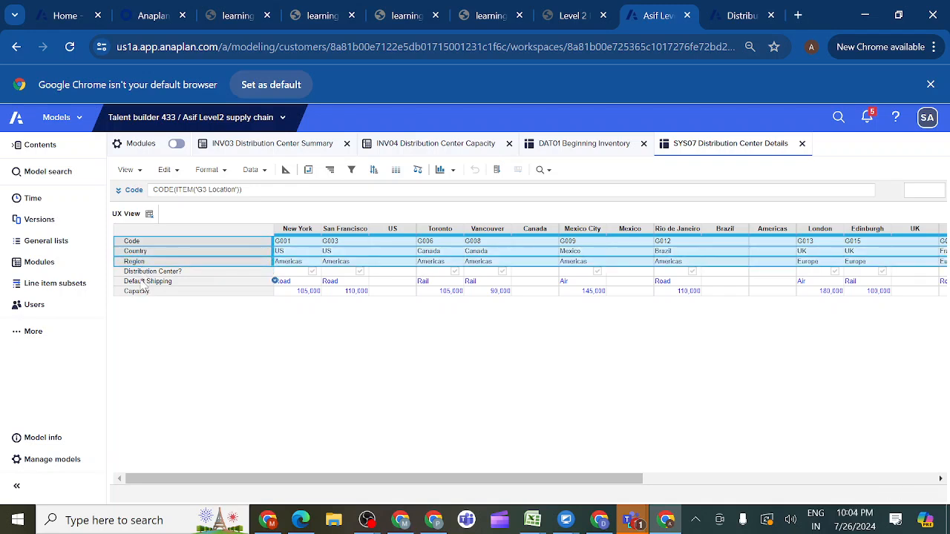
{"action": "left_click", "coordinate": [145, 285], "text": "ctrl"}
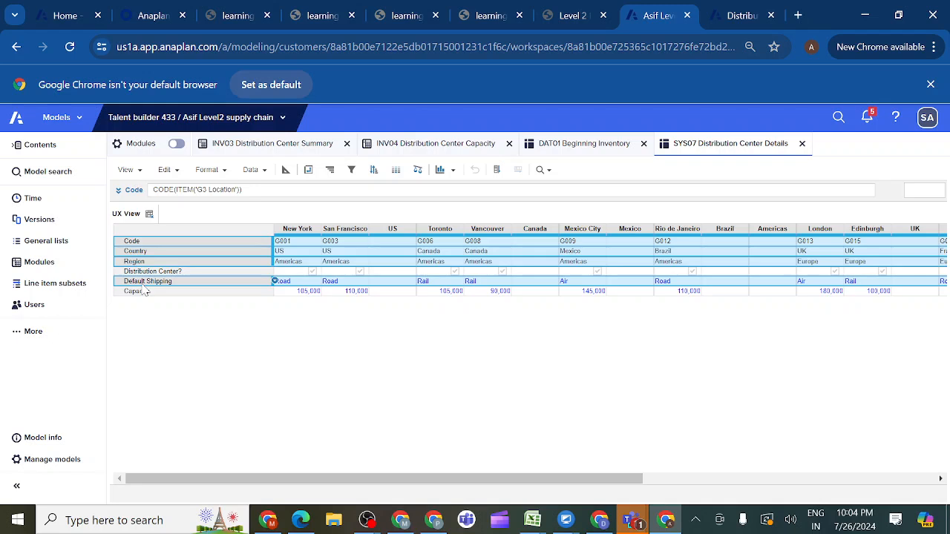
{"action": "left_click", "coordinate": [143, 294], "text": "ctrl"}
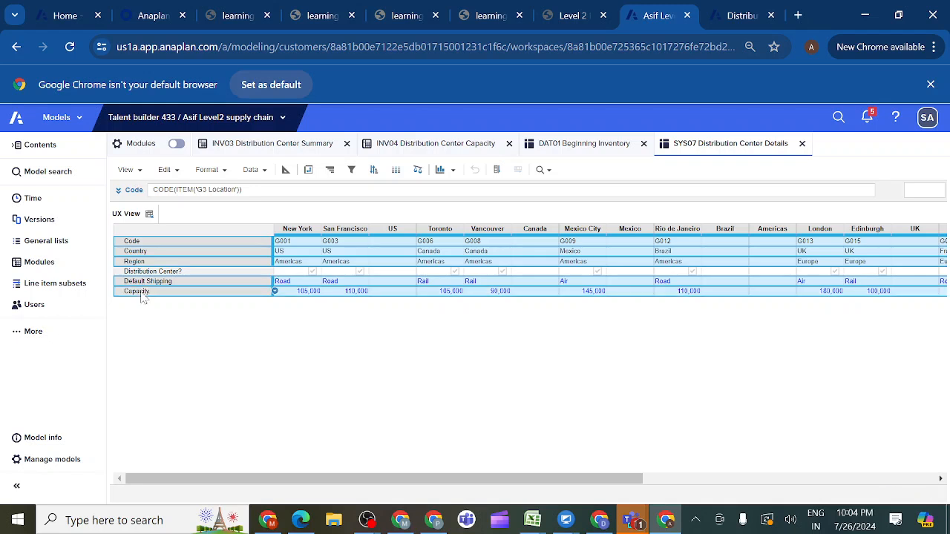
{"action": "left_click", "coordinate": [225, 174]}
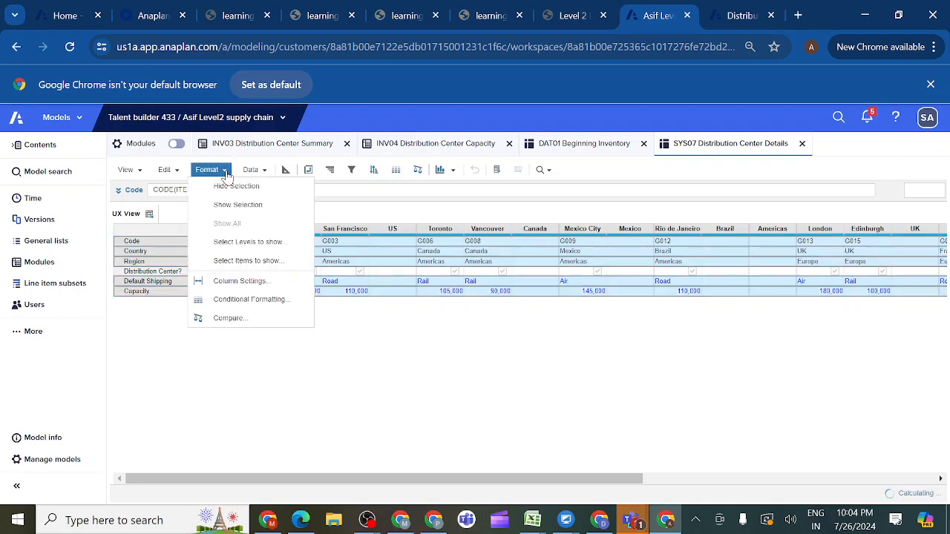
{"action": "left_click", "coordinate": [232, 210]}
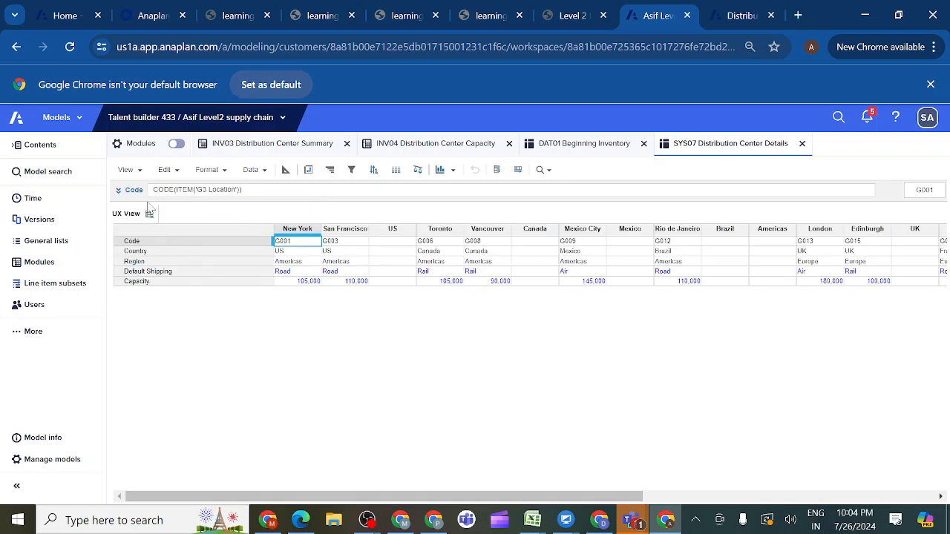
- Save the pivoted and filtered SYS07 layout over the existing UX View, confirming the overwrite
{"action": "left_click", "coordinate": [140, 172]}
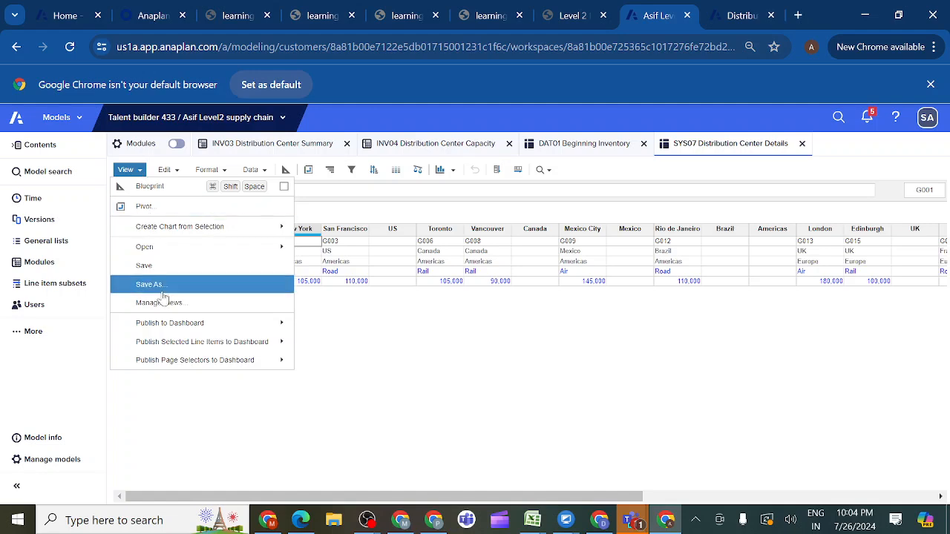
{"action": "left_click", "coordinate": [160, 267]}
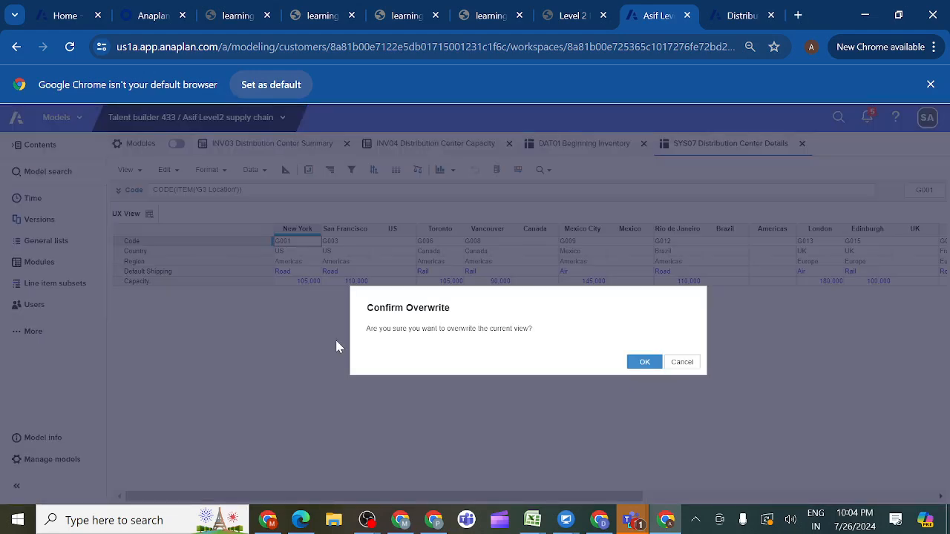
{"action": "left_click", "coordinate": [643, 363]}
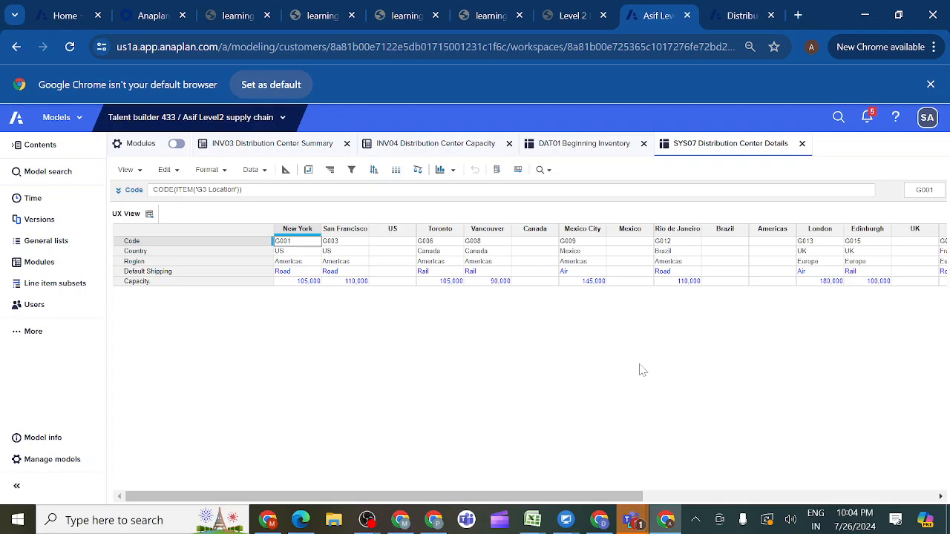
{"action": "left_click", "coordinate": [142, 175]}
{"action": "left_click", "coordinate": [161, 266]}
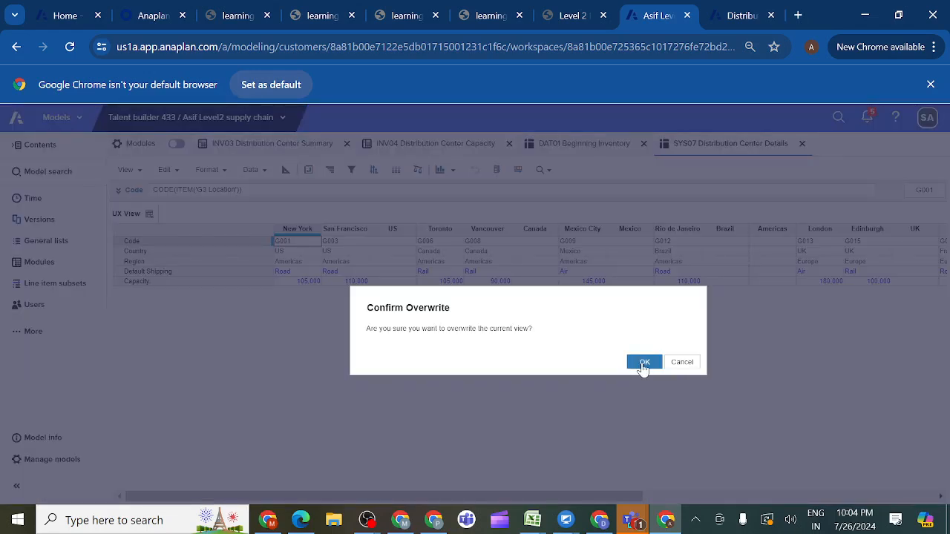
{"action": "left_click", "coordinate": [643, 363]}
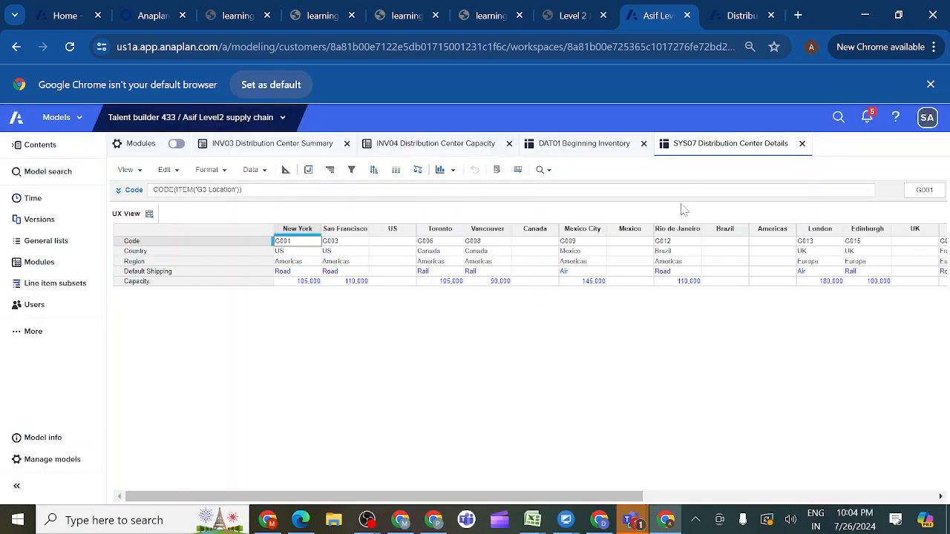
- Edit the Distribution Center Summary page, add a grid card below the New York Nutzo Bar grid and open its configuration
{"action": "left_click", "coordinate": [740, 17]}
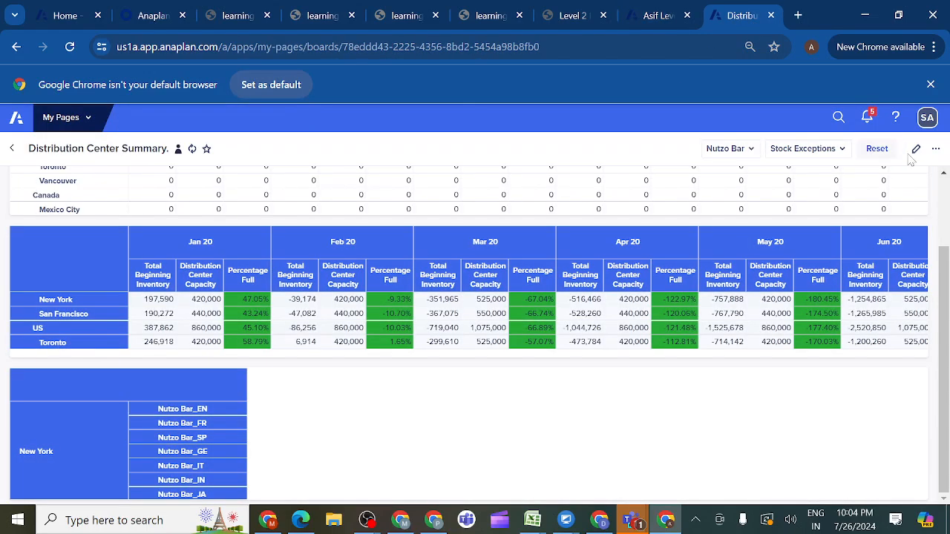
{"action": "left_click", "coordinate": [914, 154]}
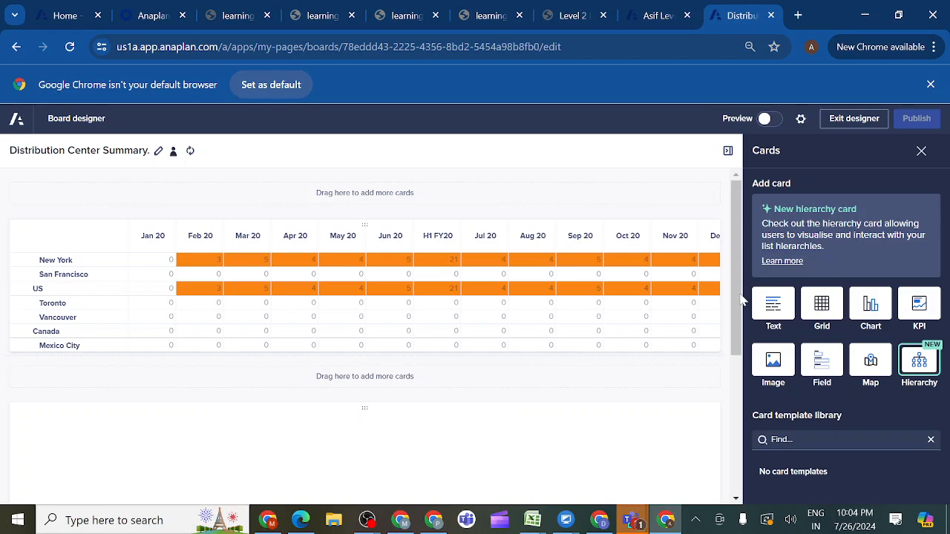
{"action": "left_click_drag", "start_coordinate": [738, 298], "coordinate": [735, 424]}
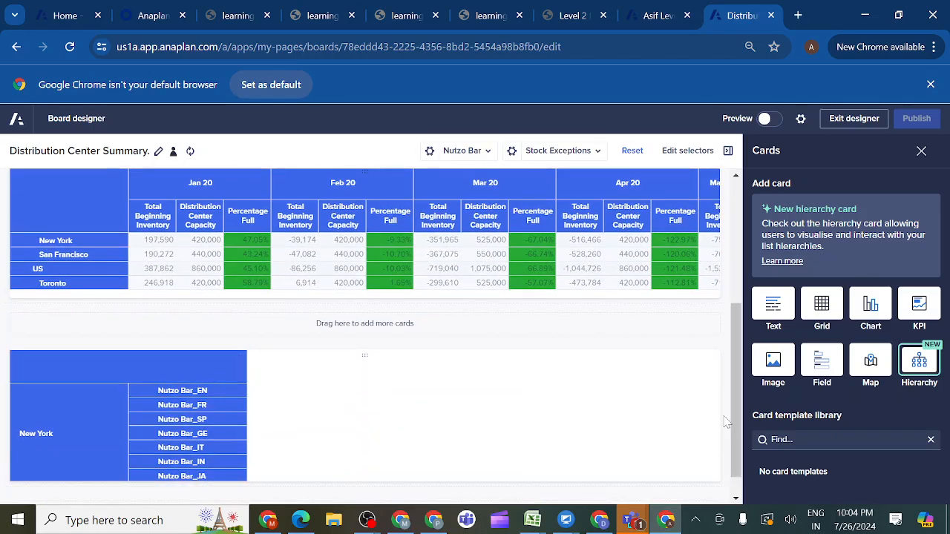
{"action": "left_click_drag", "start_coordinate": [822, 306], "coordinate": [406, 430]}
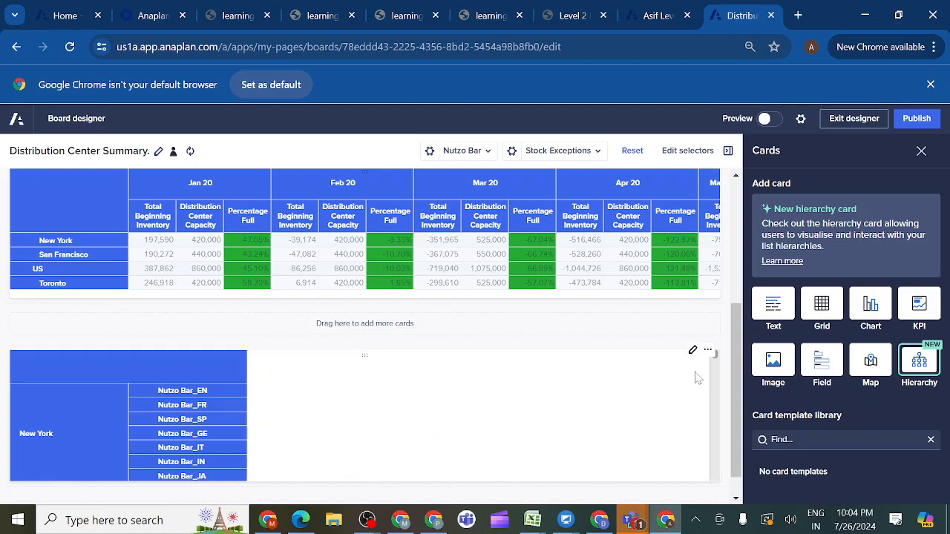
{"action": "left_click_drag", "start_coordinate": [737, 377], "coordinate": [736, 447]}
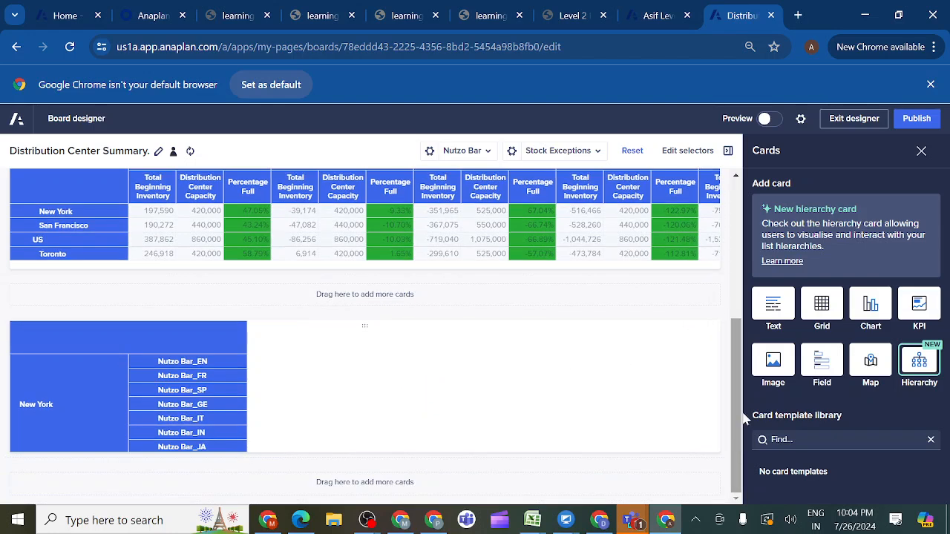
{"action": "left_click_drag", "start_coordinate": [822, 304], "coordinate": [420, 492]}
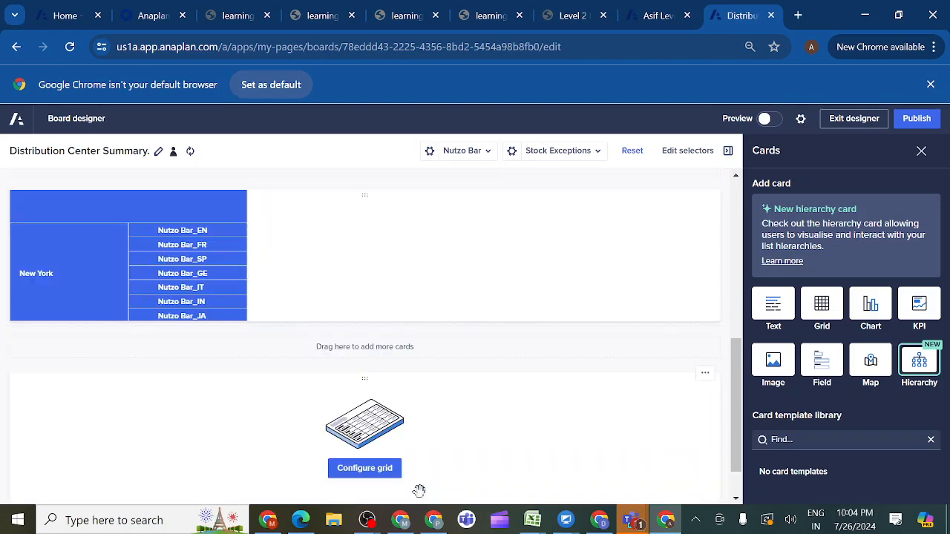
{"action": "left_click", "coordinate": [365, 469]}
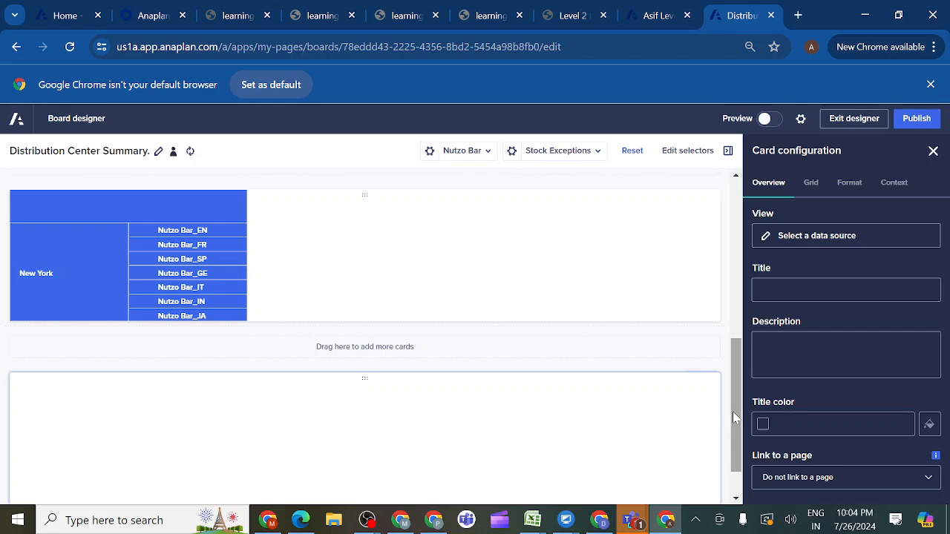
{"action": "left_click_drag", "start_coordinate": [733, 412], "coordinate": [735, 468]}
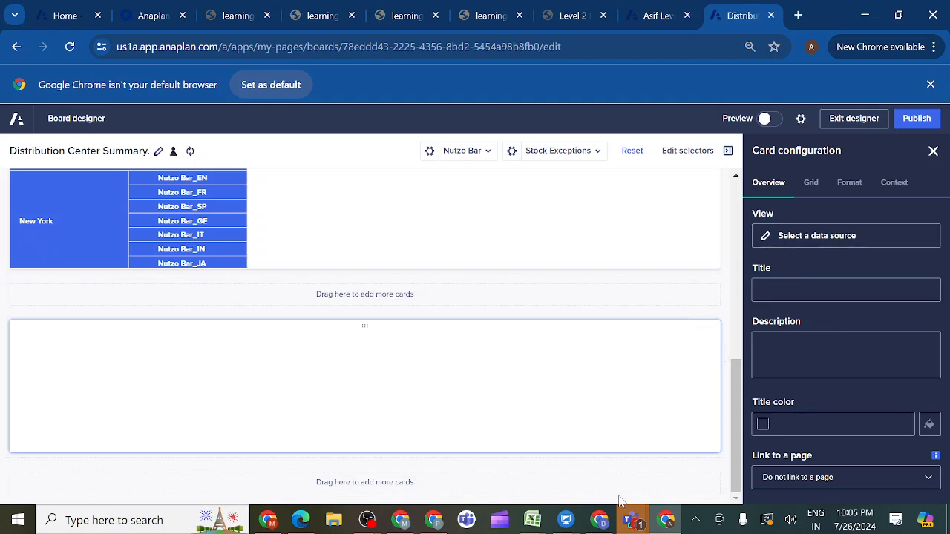
- Switch to Microsoft Teams, join the Anaplan evening class meeting and share the whole screen with sound, returning to the Chrome board designer
{"action": "mouse_move", "coordinate": [627, 526]}
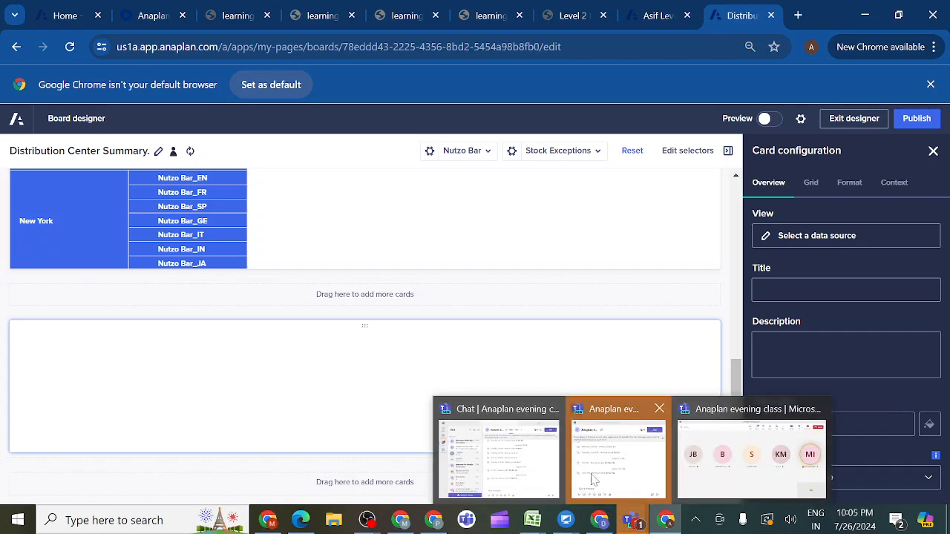
{"action": "left_click", "coordinate": [536, 481]}
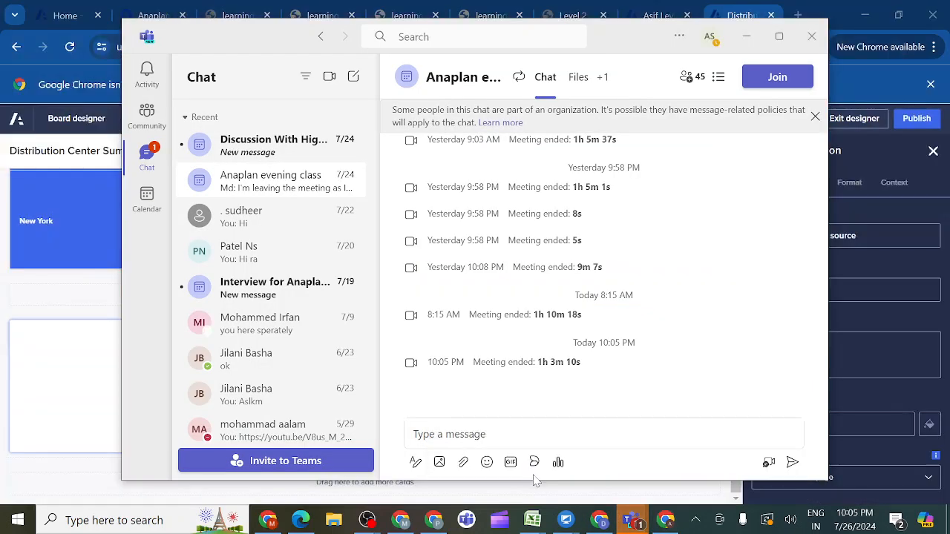
{"action": "left_click", "coordinate": [772, 83]}
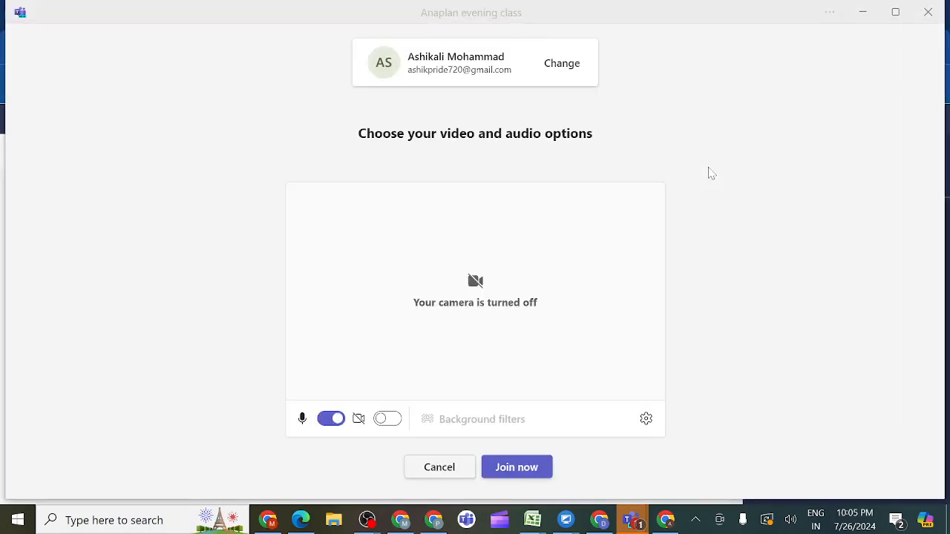
{"action": "left_click", "coordinate": [519, 469]}
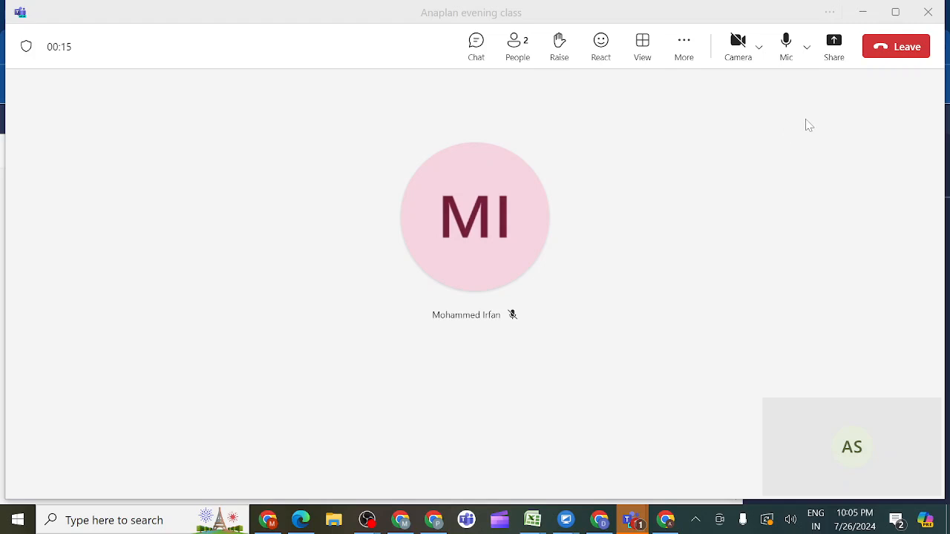
{"action": "left_click", "coordinate": [833, 45]}
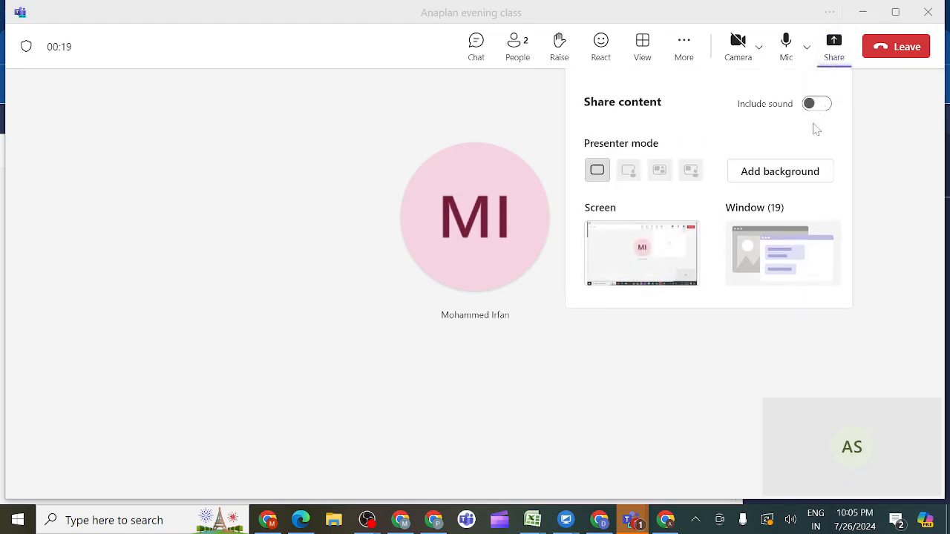
{"action": "left_click", "coordinate": [819, 105]}
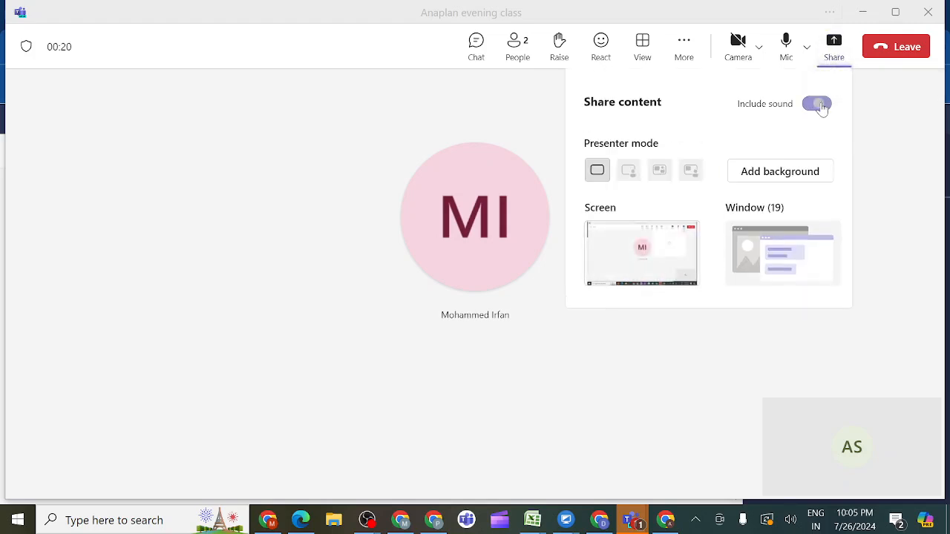
{"action": "left_click", "coordinate": [663, 253]}
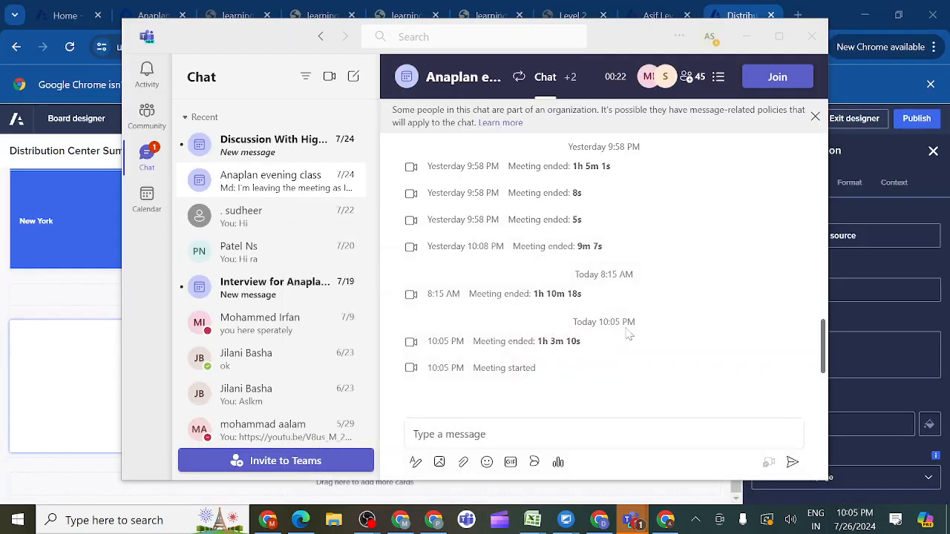
{"action": "mouse_move", "coordinate": [665, 520]}
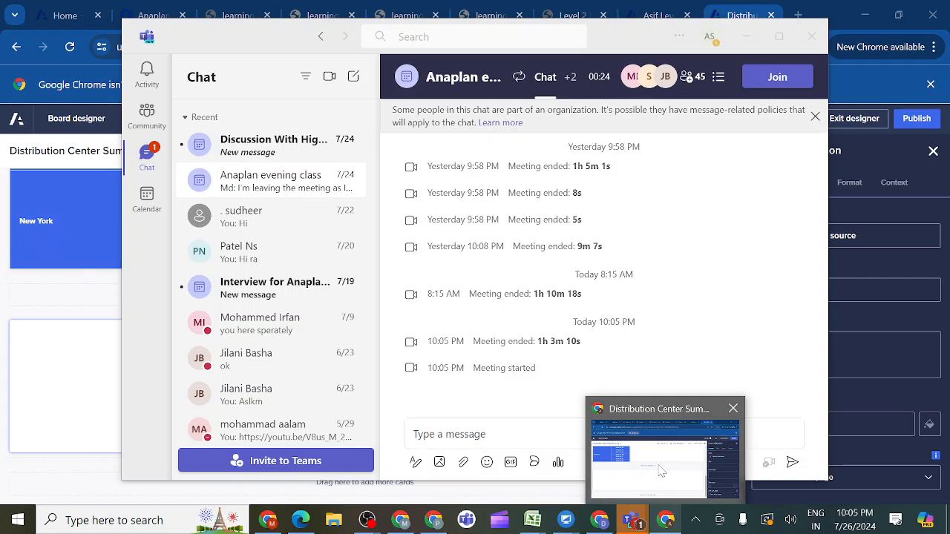
{"action": "left_click", "coordinate": [662, 471]}
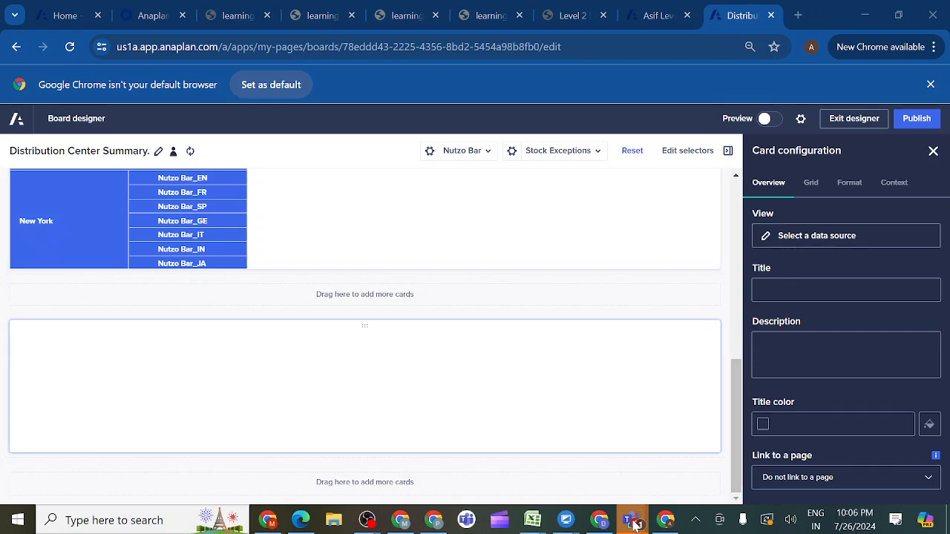
- Close the separate Anaplan evening class chat window in Teams and return to the board designer in Chrome after checking the meeting
{"action": "mouse_move", "coordinate": [635, 525]}
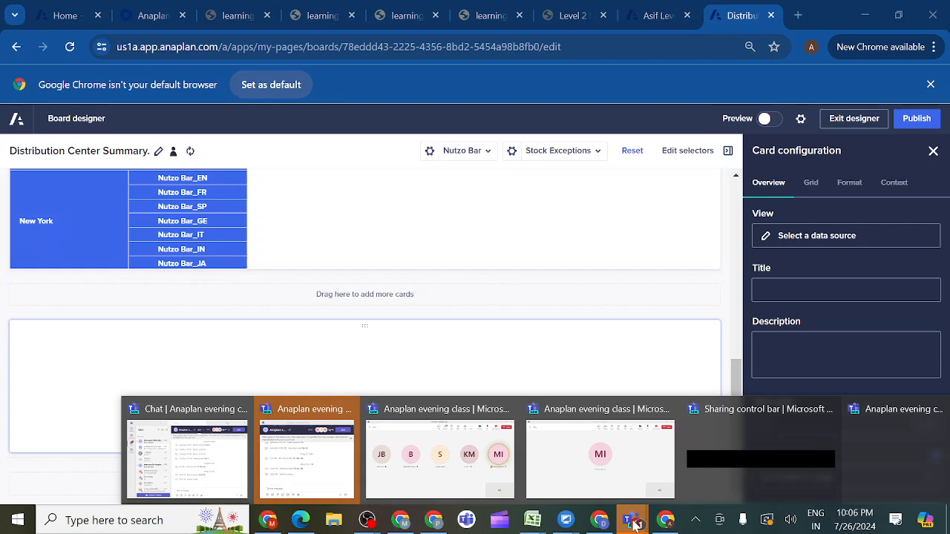
{"action": "mouse_move", "coordinate": [501, 459]}
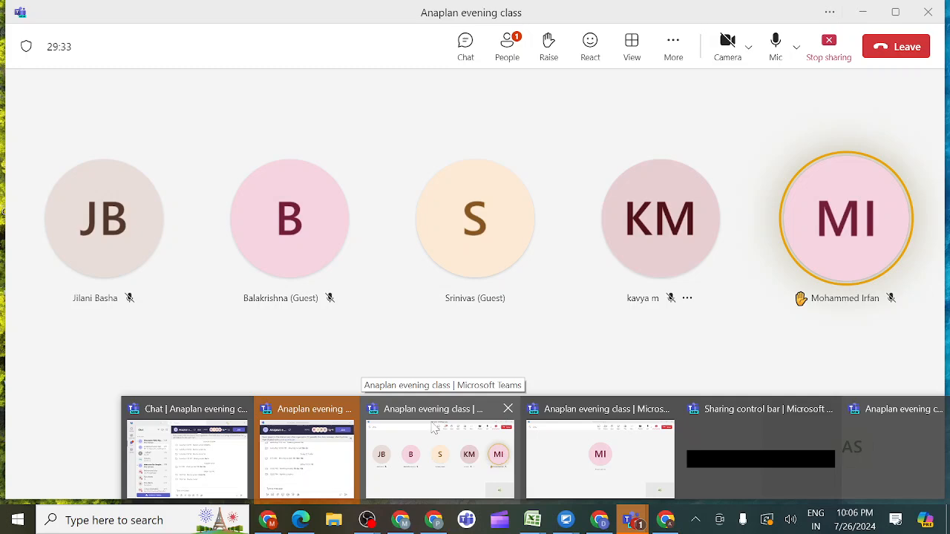
{"action": "mouse_move", "coordinate": [349, 411]}
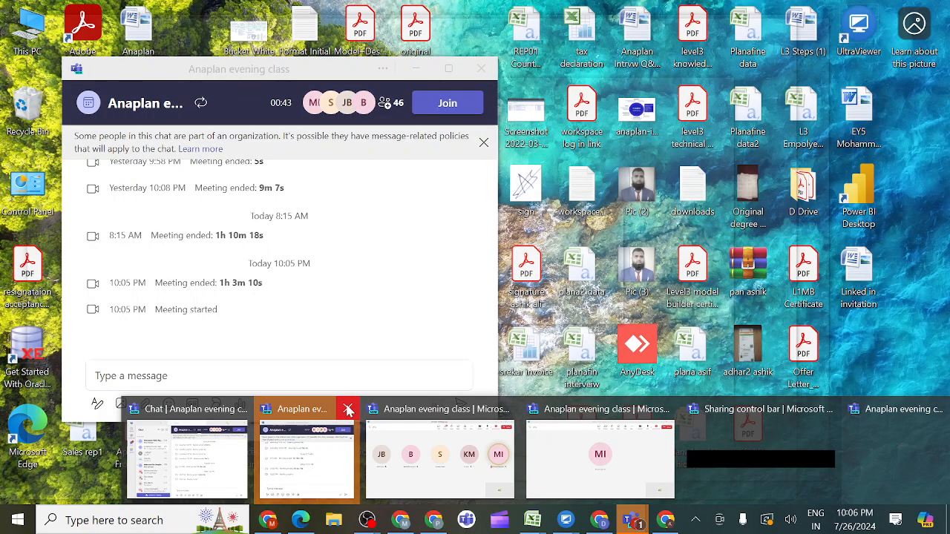
{"action": "left_click", "coordinate": [349, 410]}
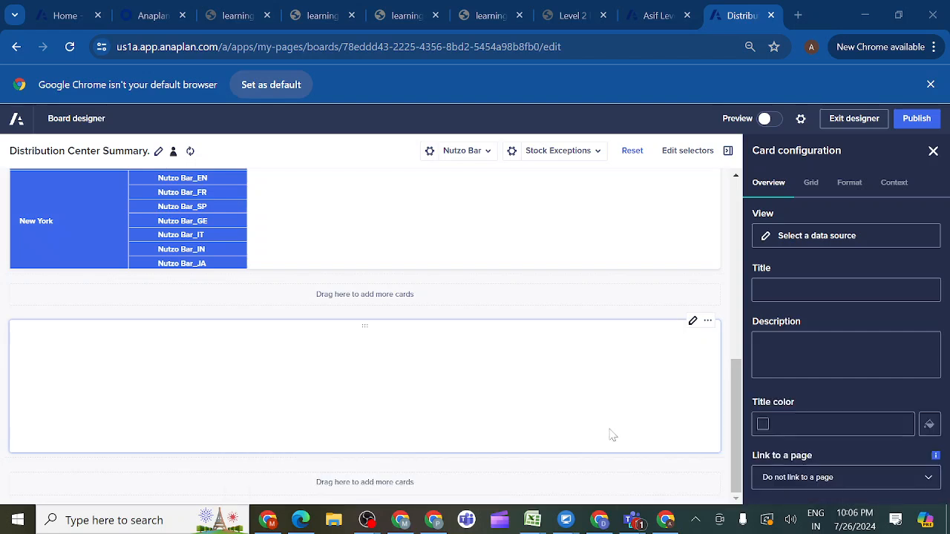
{"action": "left_click", "coordinate": [637, 523]}
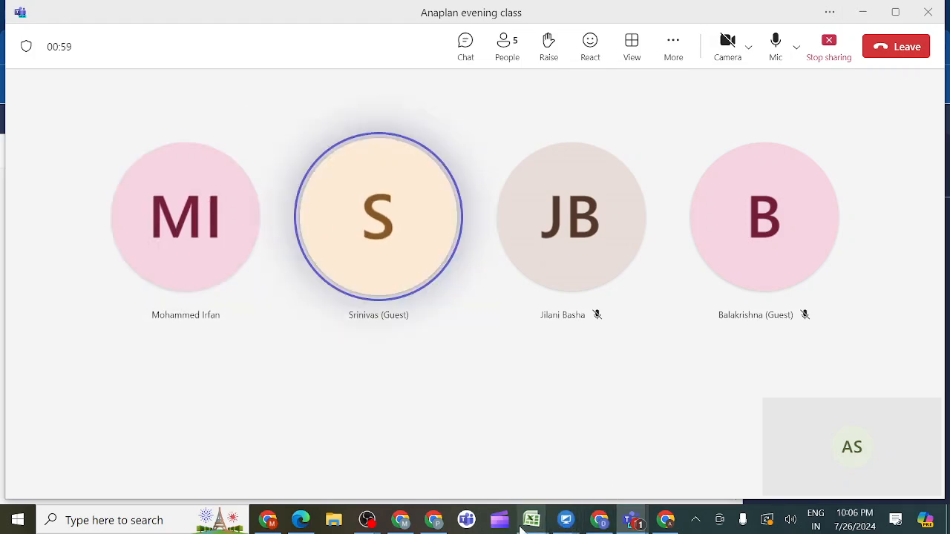
{"action": "left_click", "coordinate": [664, 522]}
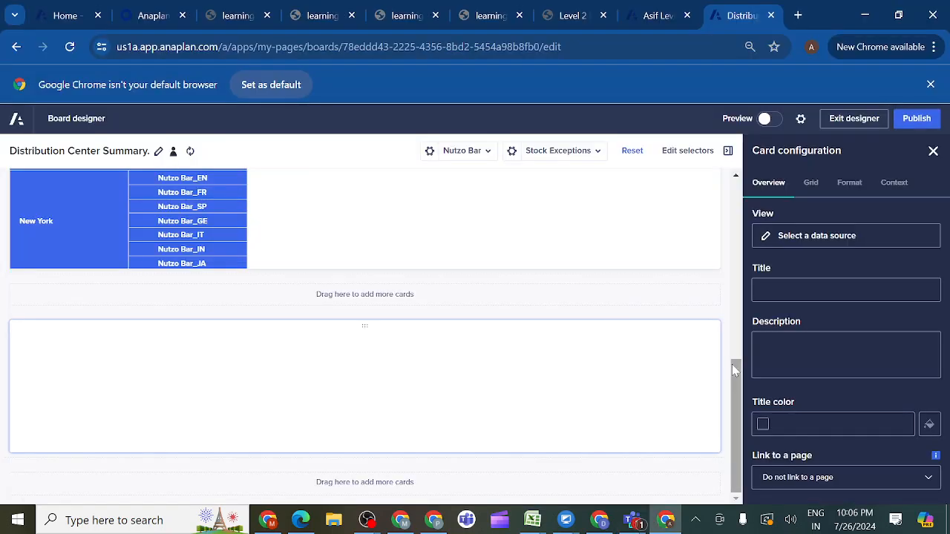
- Set the new grid card's data source to the UX View of module SYS07 Distribution Center Details
{"action": "left_click", "coordinate": [793, 236]}
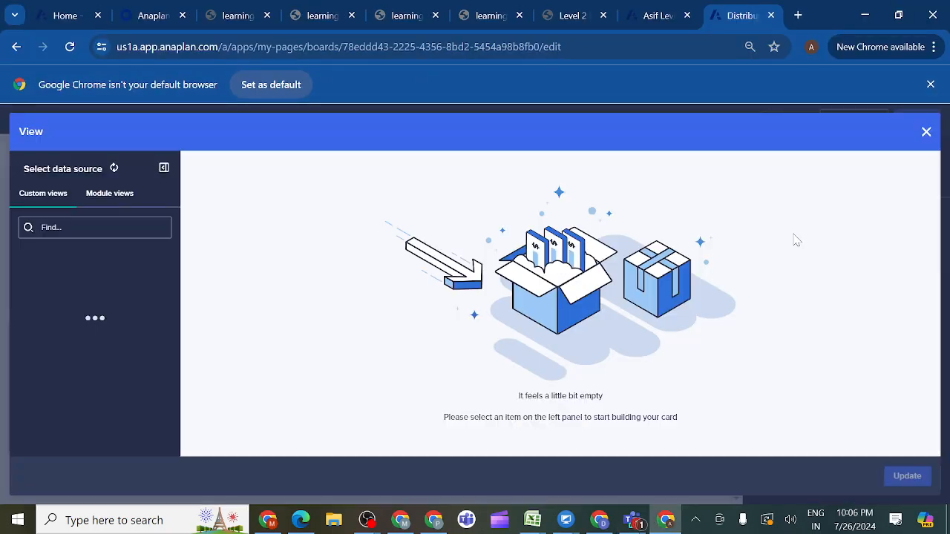
{"action": "left_click", "coordinate": [110, 196]}
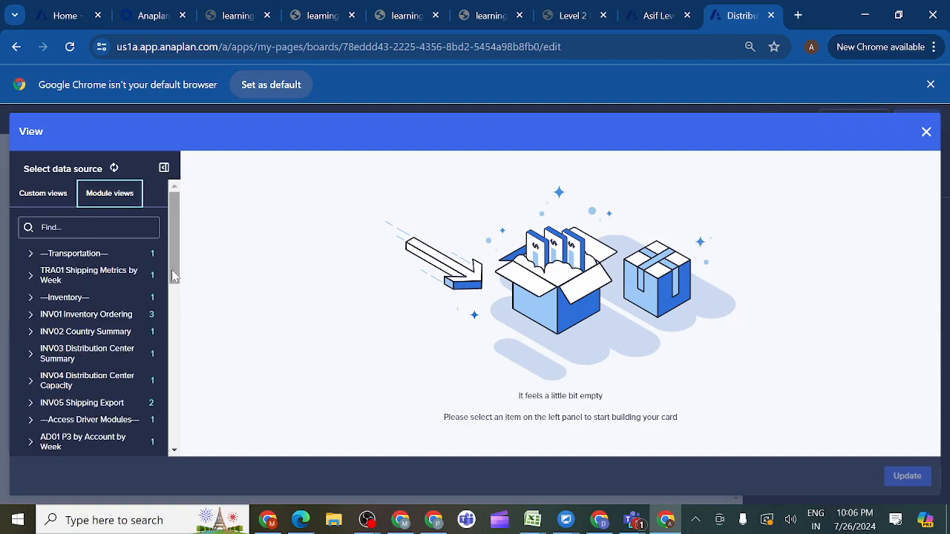
{"action": "left_click_drag", "start_coordinate": [174, 276], "coordinate": [162, 438]}
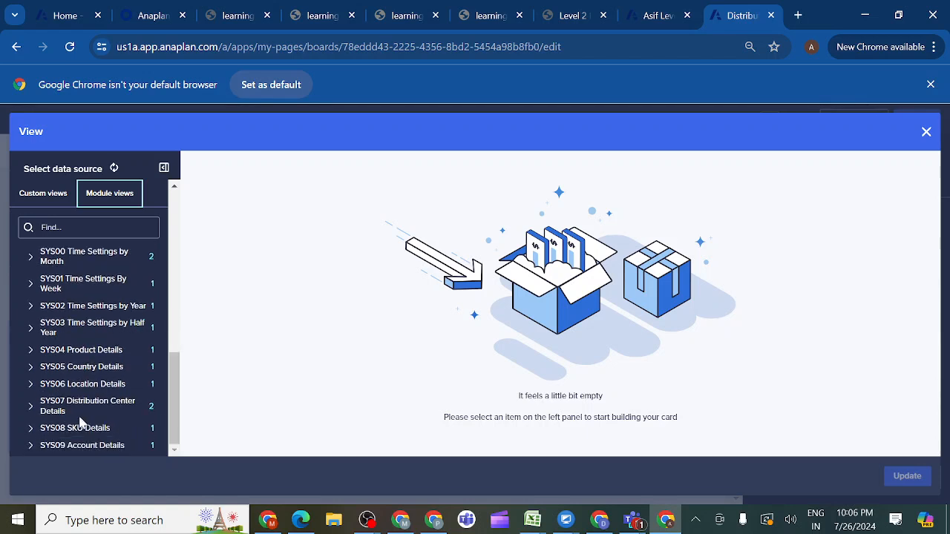
{"action": "left_click", "coordinate": [31, 407]}
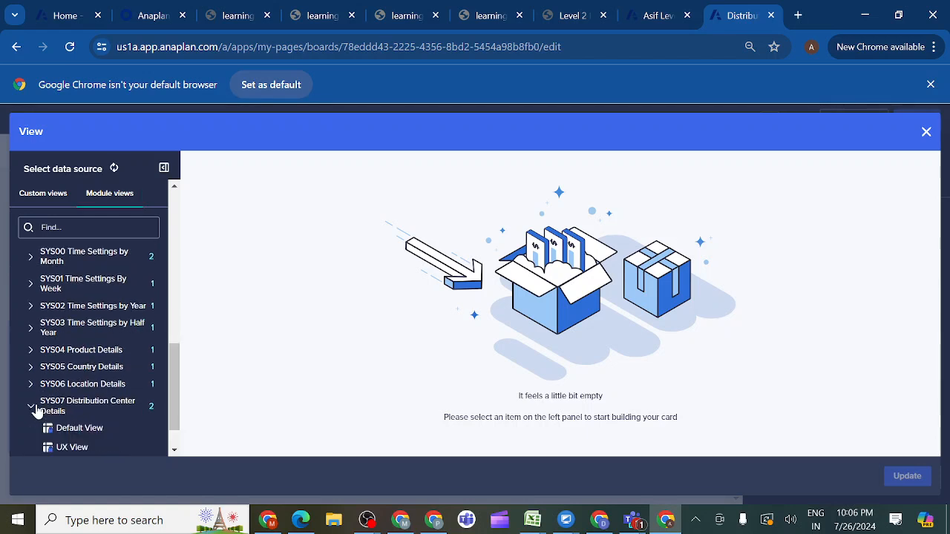
{"action": "left_click", "coordinate": [78, 453]}
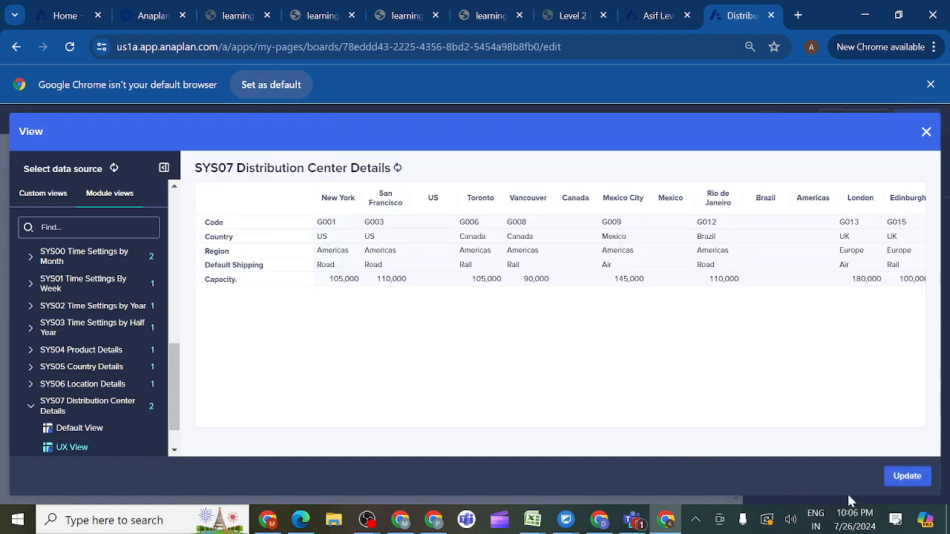
{"action": "left_click", "coordinate": [907, 477]}
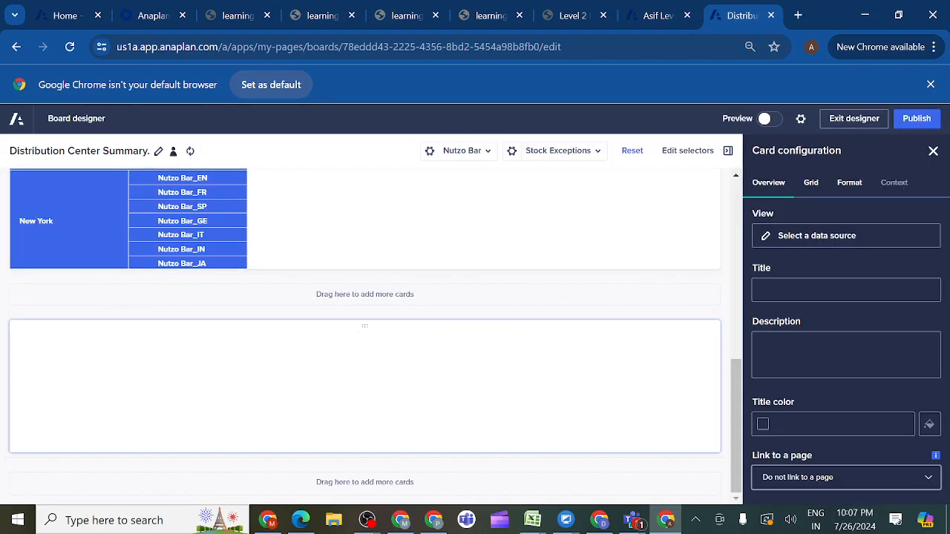
- Allow entering and editing cell data in the SYS07 grid card and apply the blue theme template with solid row and column headers
{"action": "left_click", "coordinate": [812, 184]}
{"action": "left_click", "coordinate": [914, 231]}
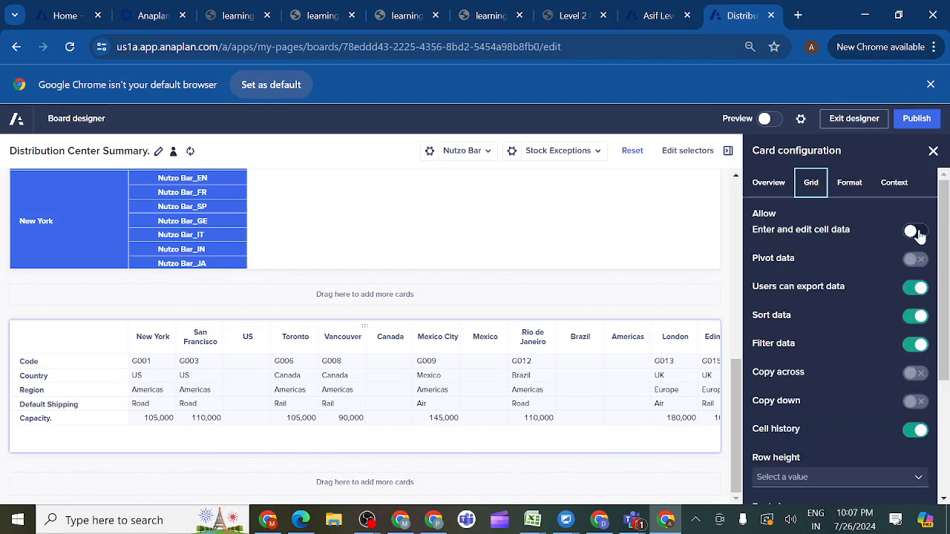
{"action": "left_click", "coordinate": [853, 185]}
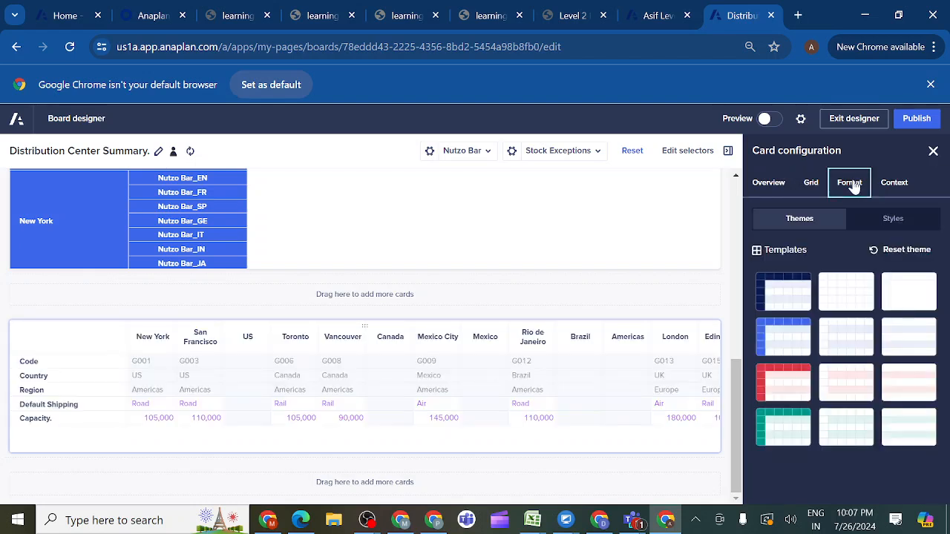
{"action": "left_click", "coordinate": [780, 342]}
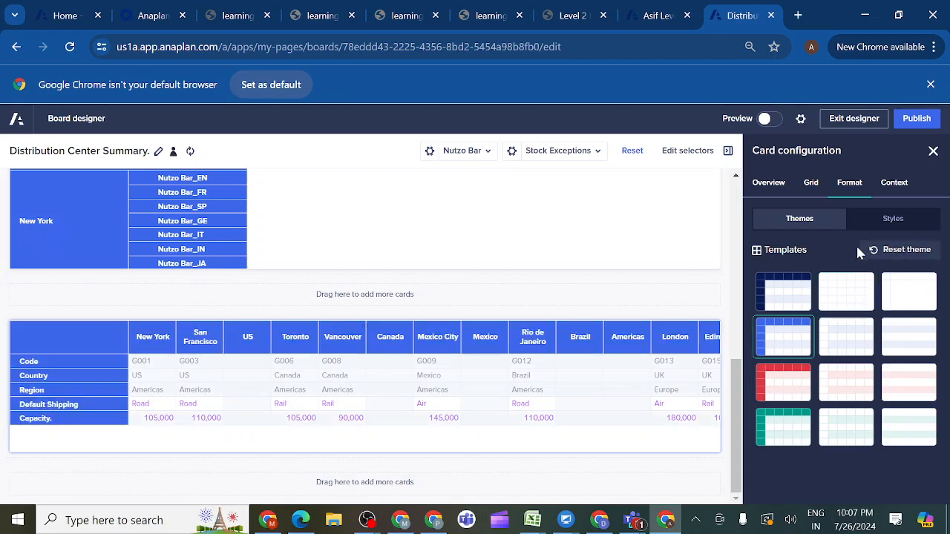
- Turn on the hierarchy filter for the s G3 Location:Distribution Center? columns in the SYS07 grid card's context settings
{"action": "left_click", "coordinate": [907, 193]}
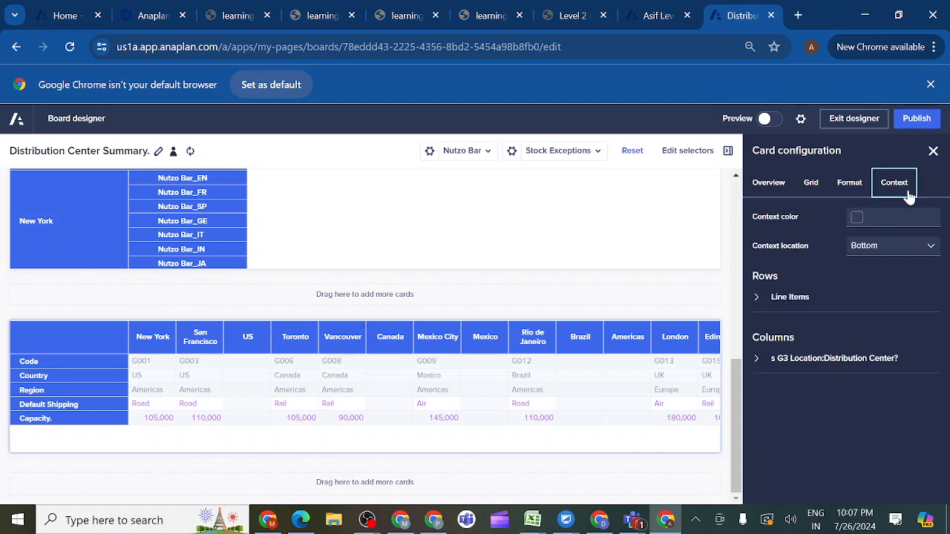
{"action": "left_click", "coordinate": [758, 360]}
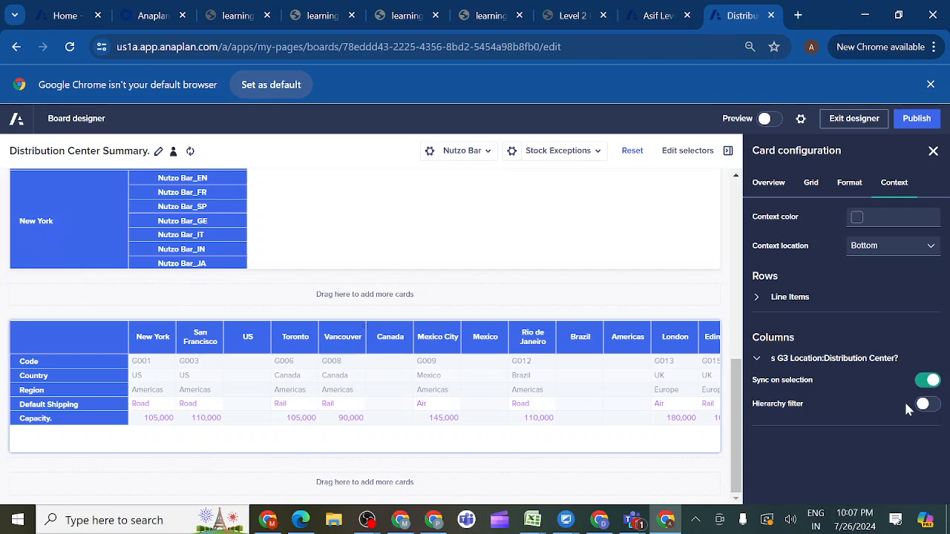
{"action": "left_click", "coordinate": [924, 409]}
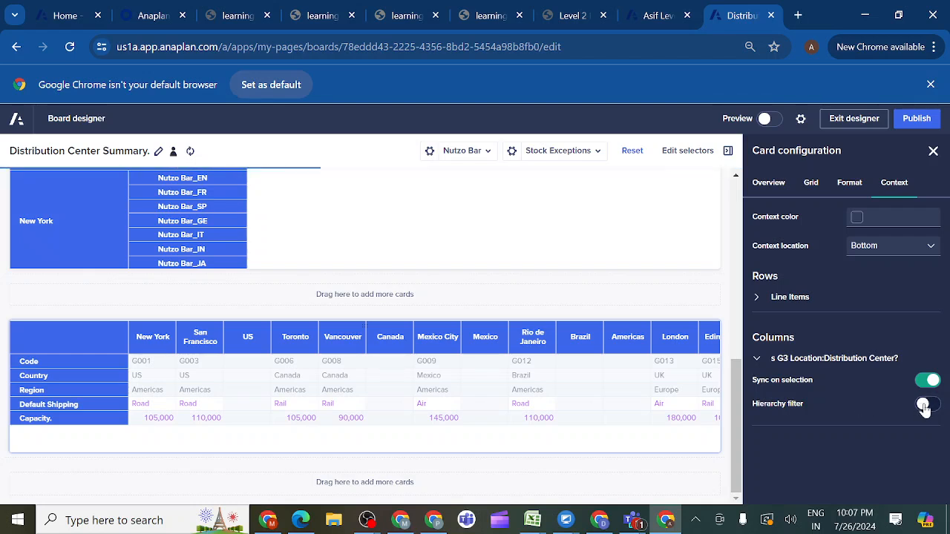
- Enable the hierarchy filter on the SYS07 card's Distribution Center columns and switch the page selectors to Raising the Bar and San Francisco
{"action": "left_click", "coordinate": [931, 407]}
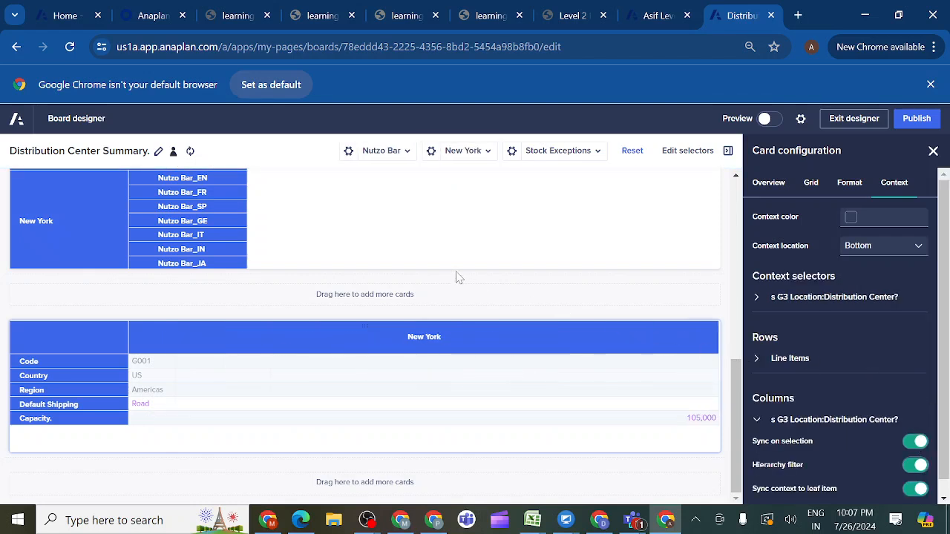
{"action": "left_click", "coordinate": [406, 158]}
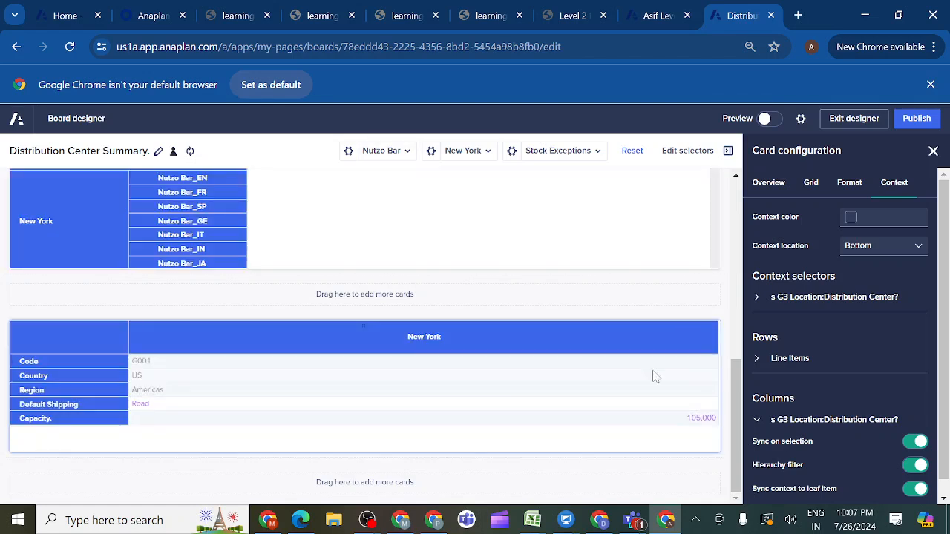
{"action": "left_click", "coordinate": [405, 154]}
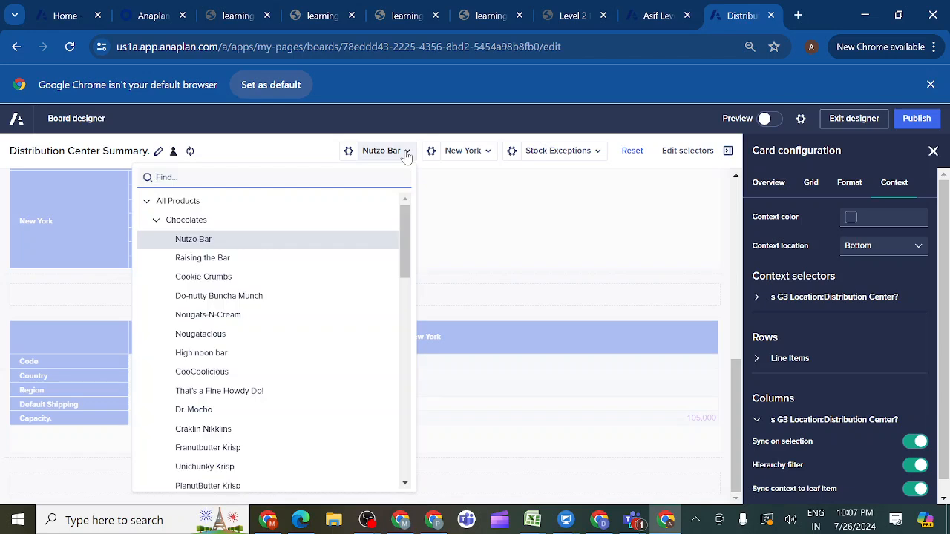
{"action": "left_click", "coordinate": [258, 221]}
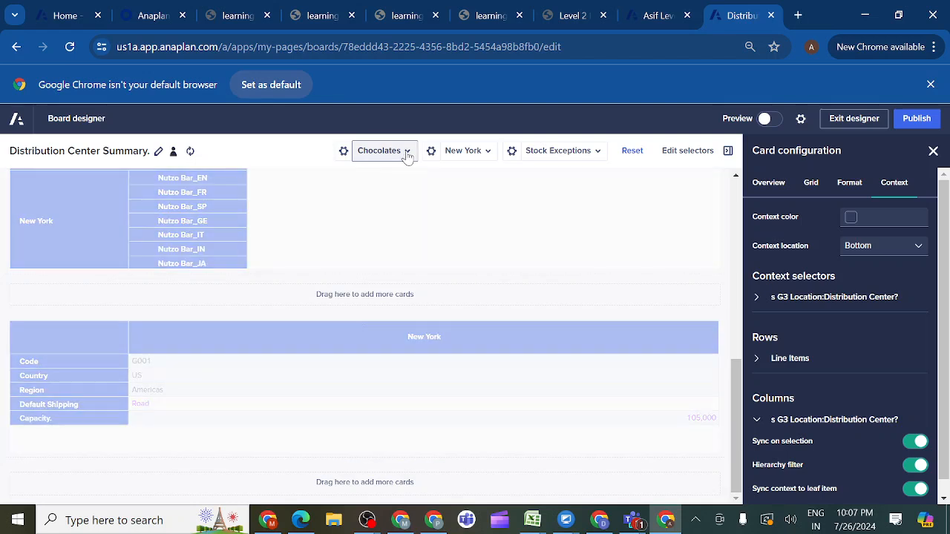
{"action": "left_click", "coordinate": [406, 152]}
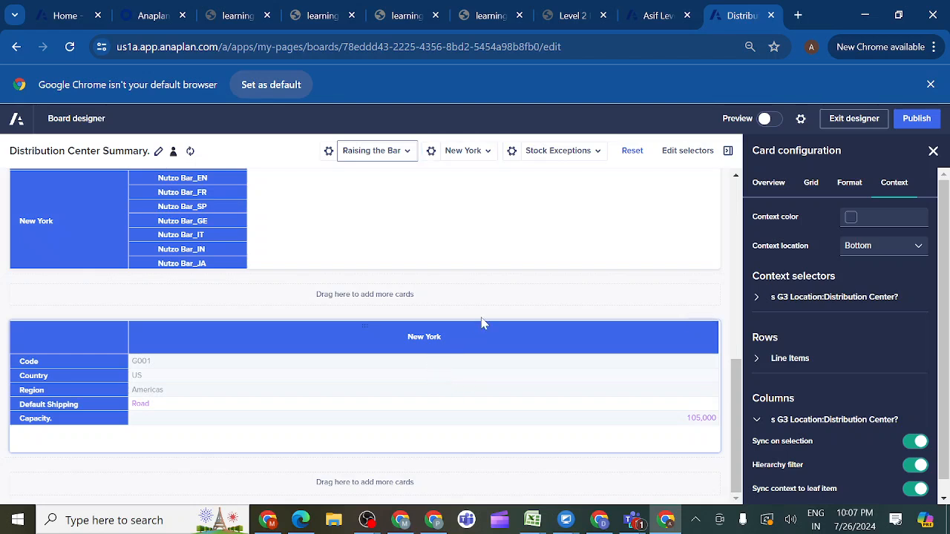
{"action": "left_click", "coordinate": [487, 151]}
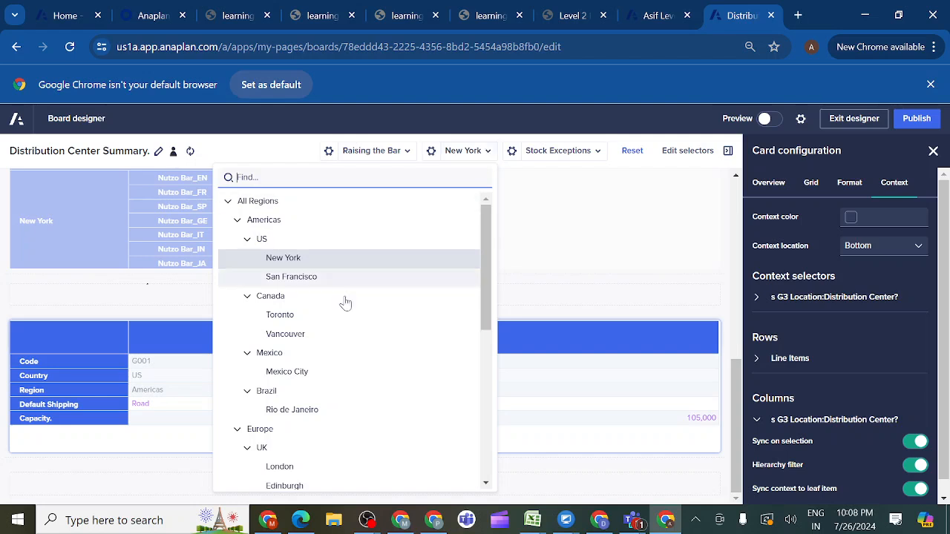
{"action": "left_click", "coordinate": [315, 278]}
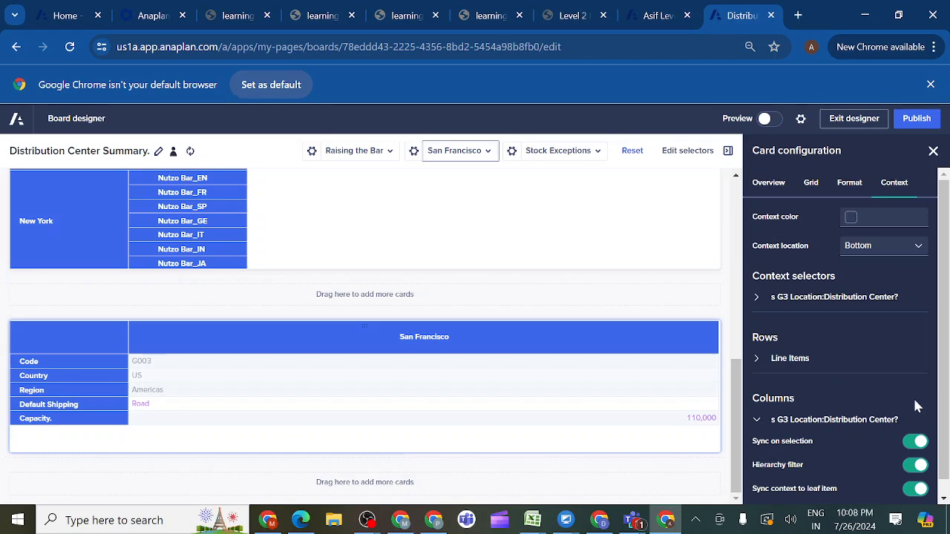
- Publish the Distribution Center Summary page and review its lower cards in the published view
{"action": "scroll", "coordinate": [942, 445], "scroll_direction": "down", "scroll_amount": 1}
{"action": "scroll", "coordinate": [868, 335], "scroll_direction": "up", "scroll_amount": 1}
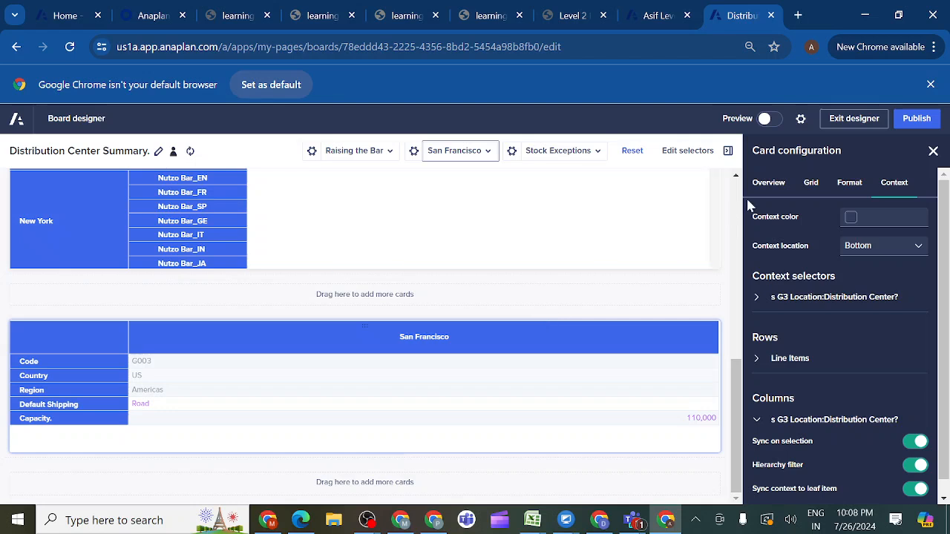
{"action": "left_click", "coordinate": [915, 120]}
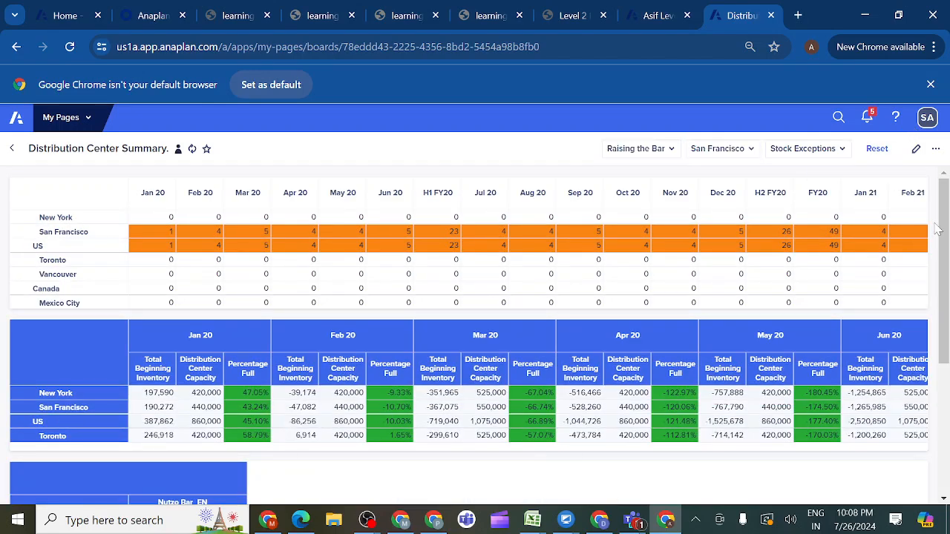
{"action": "left_click_drag", "start_coordinate": [942, 234], "coordinate": [948, 427]}
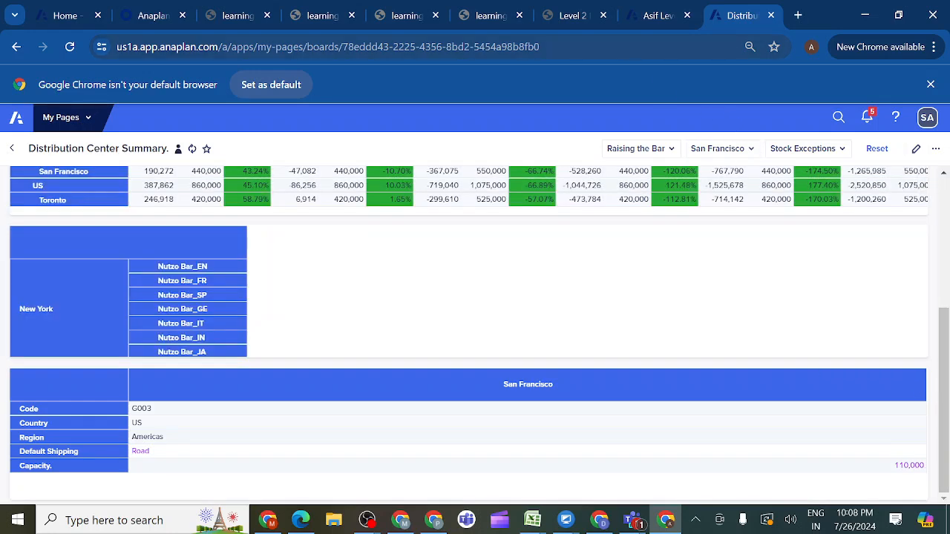
- Check the mockup in the Level 2 course activity and open the SYS08 SKU Details module in the model
{"action": "left_click", "coordinate": [571, 16]}
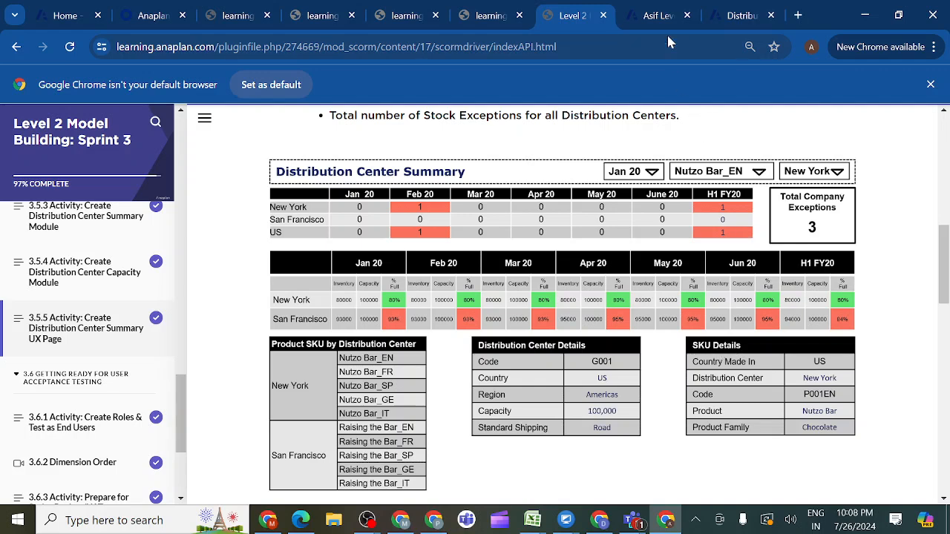
{"action": "left_click", "coordinate": [657, 15]}
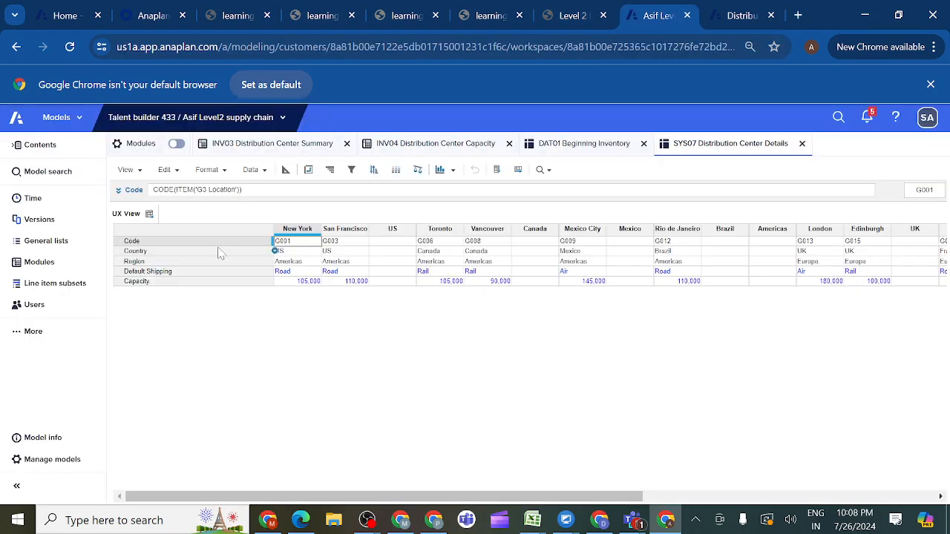
{"action": "left_click", "coordinate": [64, 266]}
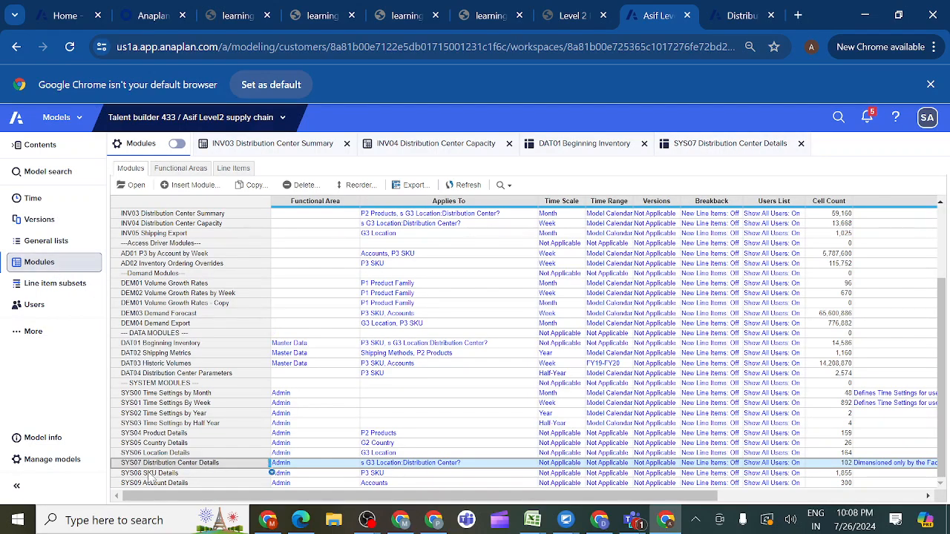
{"action": "left_click", "coordinate": [149, 473]}
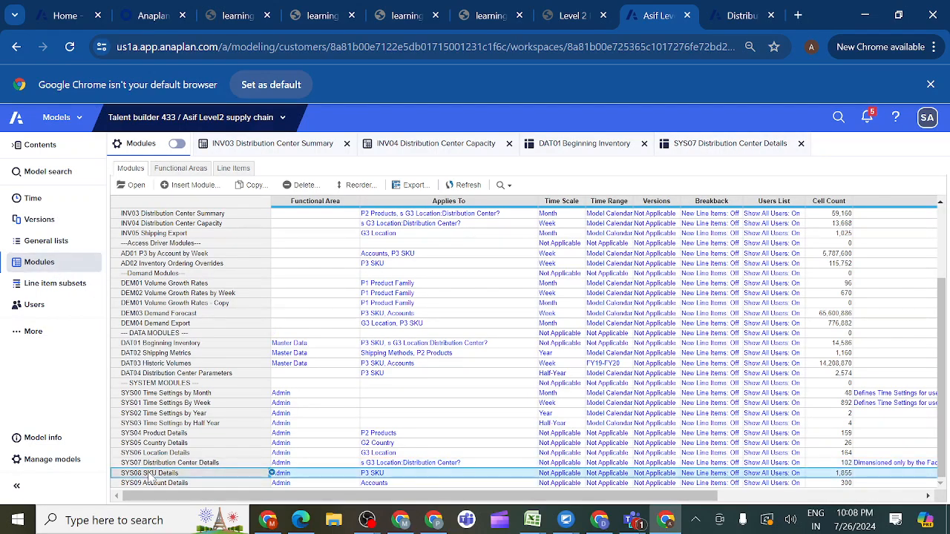
{"action": "left_click", "coordinate": [136, 187]}
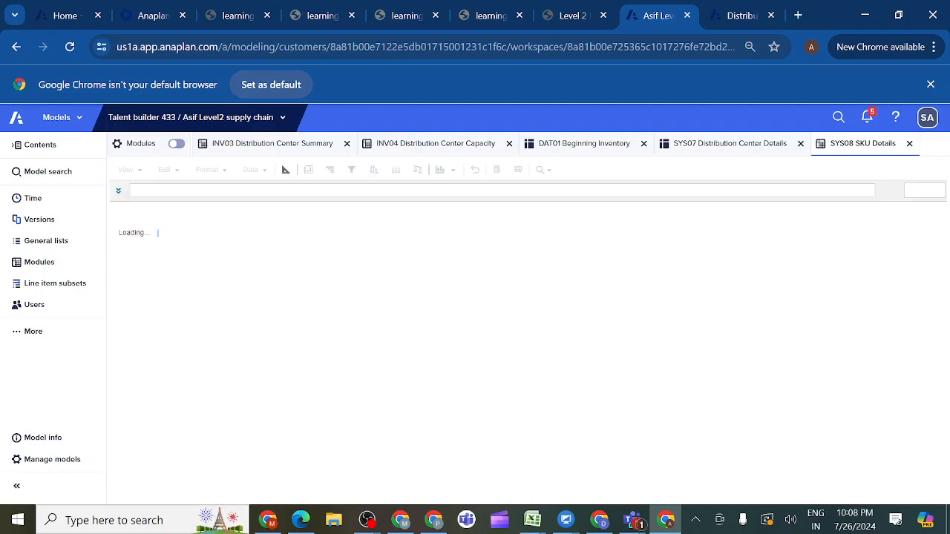
- Save the current SYS08 SKU Details view under the name UX View
{"action": "left_click", "coordinate": [138, 172]}
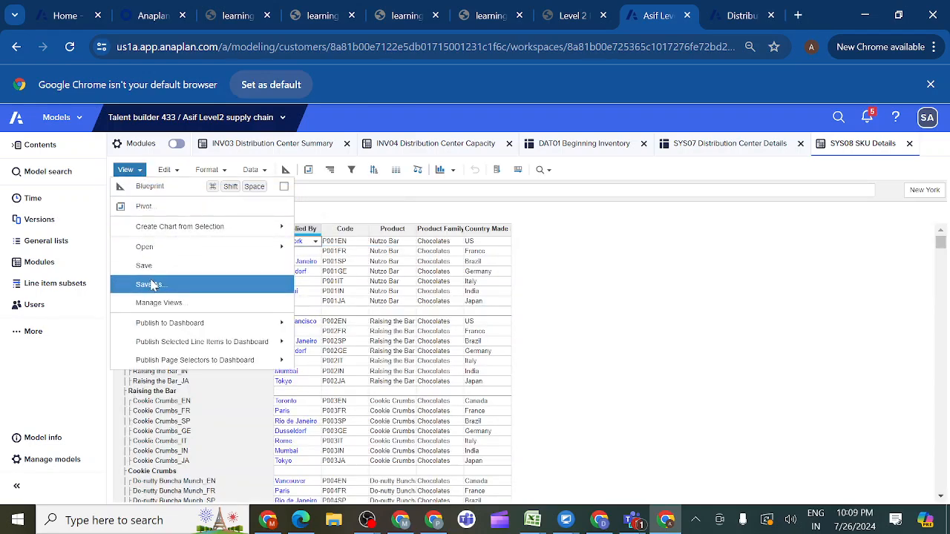
{"action": "left_click", "coordinate": [151, 285]}
{"action": "key", "text": "BackSpace"}
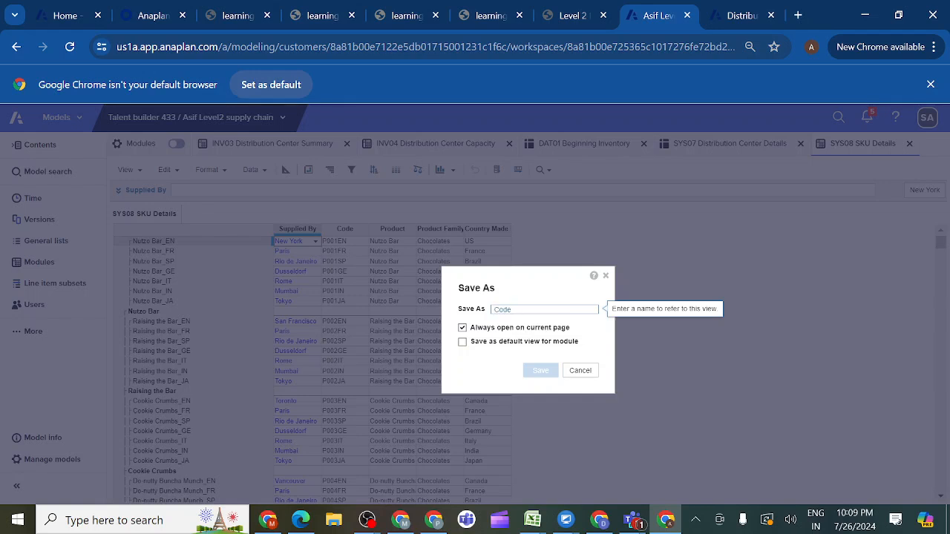
{"action": "key", "text": "BackSpace"}
{"action": "key", "text": "BackSpace"}
{"action": "key", "text": "BackSpace"}
{"action": "key", "text": "BackSpace"}
{"action": "type", "text": "UX View"}
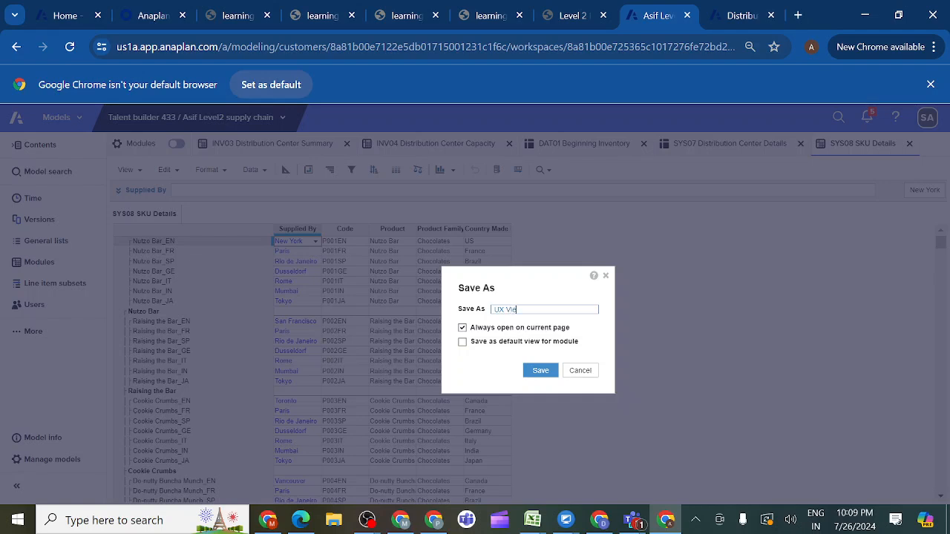
{"action": "left_click", "coordinate": [541, 371]}
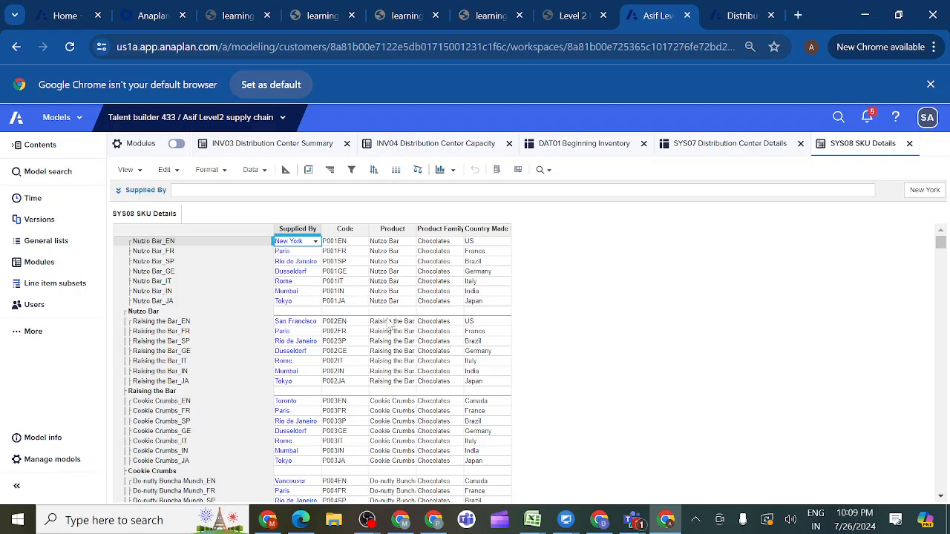
- Open the saved UX View of SYS08 SKU Details and pivot it to P3 SKU in columns and Line Items in rows
{"action": "left_click", "coordinate": [141, 173]}
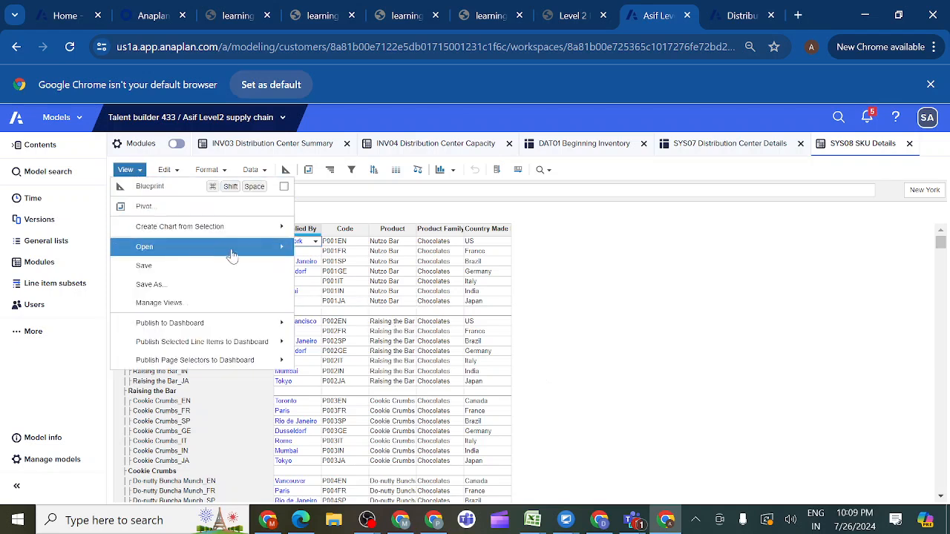
{"action": "mouse_move", "coordinate": [236, 254]}
{"action": "left_click", "coordinate": [316, 272]}
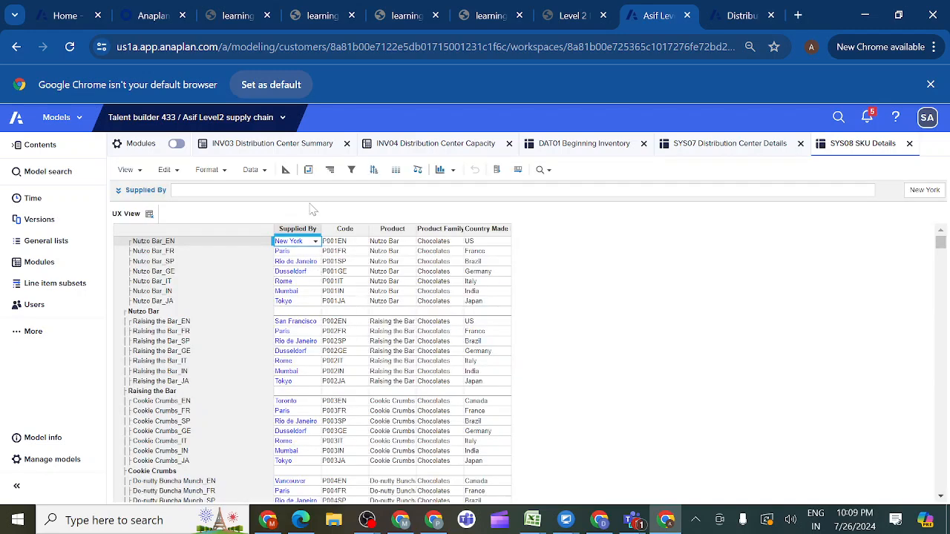
{"action": "left_click", "coordinate": [308, 171]}
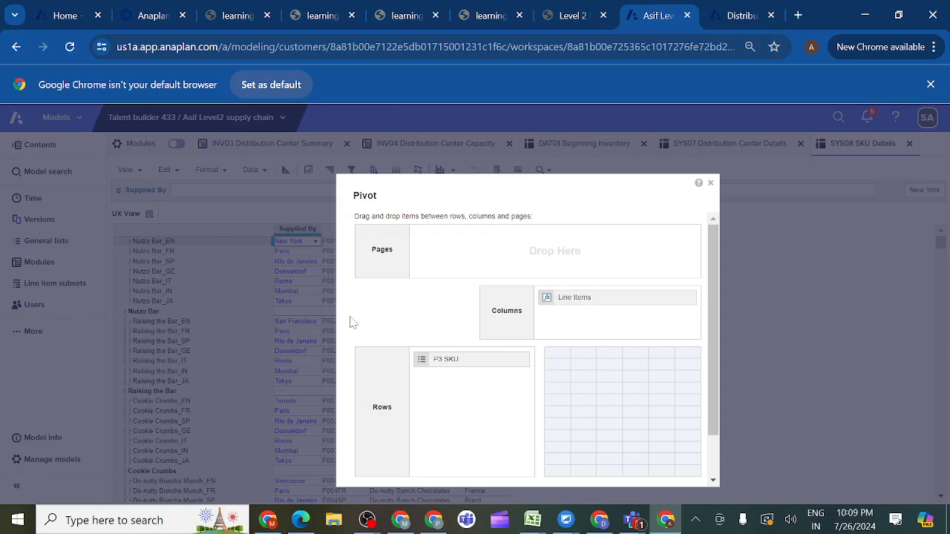
{"action": "mouse_move", "coordinate": [448, 363]}
{"action": "left_mouse_down"}
{"action": "mouse_move", "coordinate": [605, 329]}
{"action": "mouse_move", "coordinate": [601, 321]}
{"action": "mouse_move", "coordinate": [511, 320]}
{"action": "mouse_move", "coordinate": [460, 371]}
{"action": "left_mouse_up"}
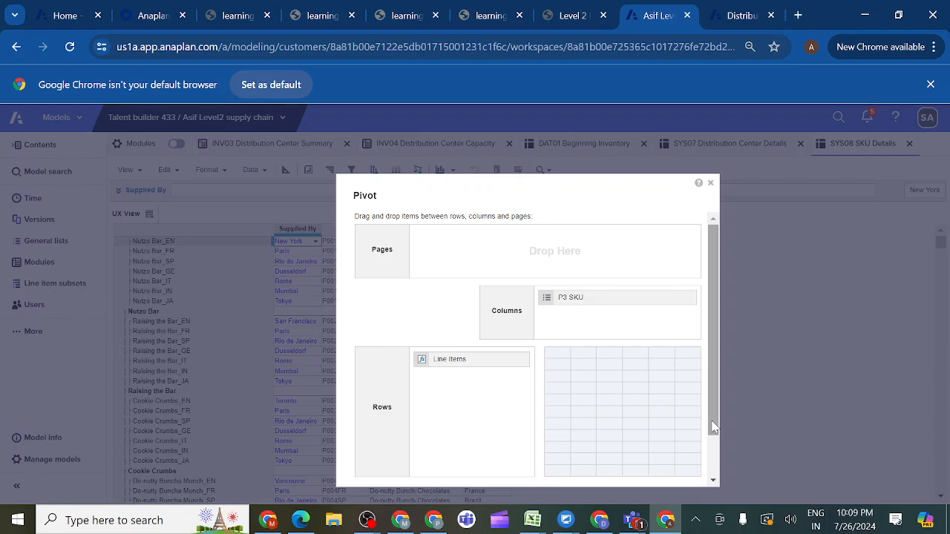
{"action": "left_click_drag", "start_coordinate": [713, 427], "coordinate": [711, 466]}
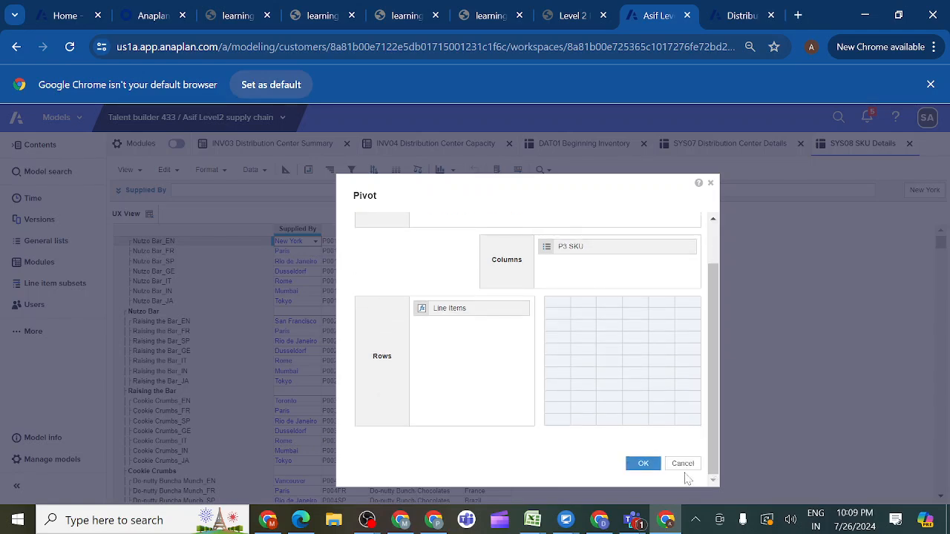
{"action": "left_click", "coordinate": [643, 465]}
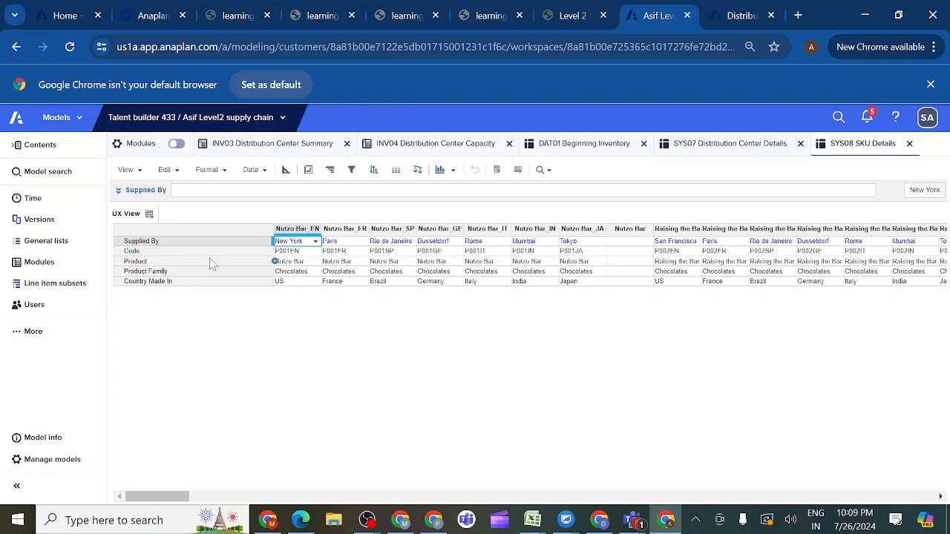
- Compare the pivoted SYS08 layout with the mockup's SKU Details table and save it over the existing UX View
{"action": "left_click", "coordinate": [586, 20]}
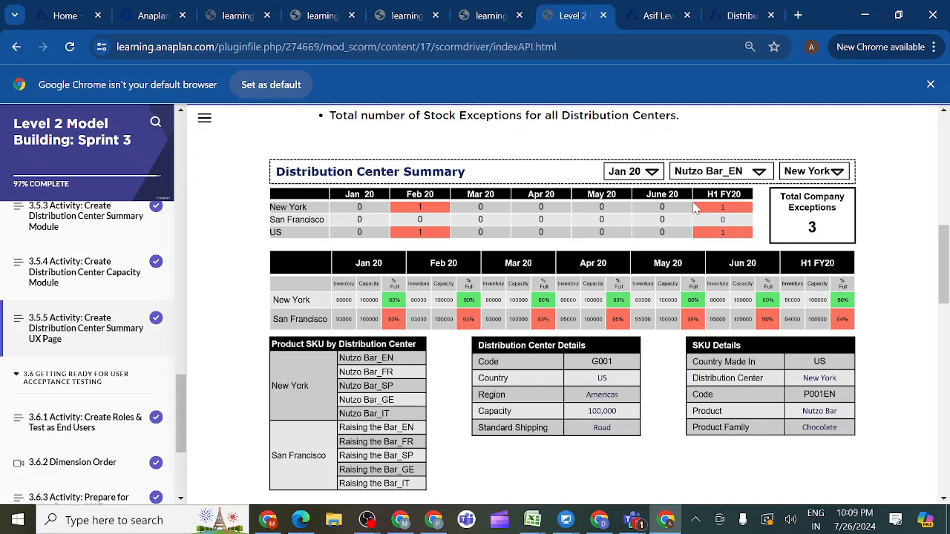
{"action": "left_click", "coordinate": [659, 20]}
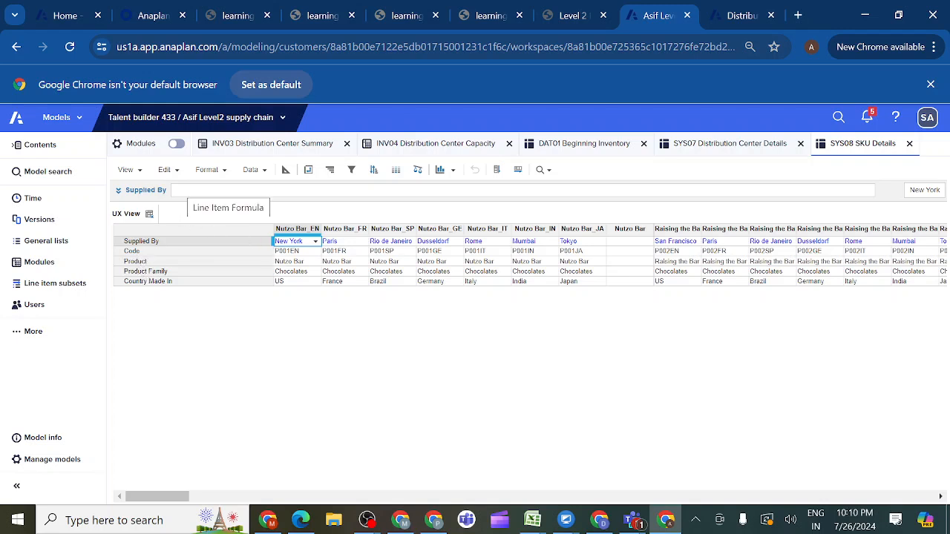
{"action": "left_click", "coordinate": [142, 172]}
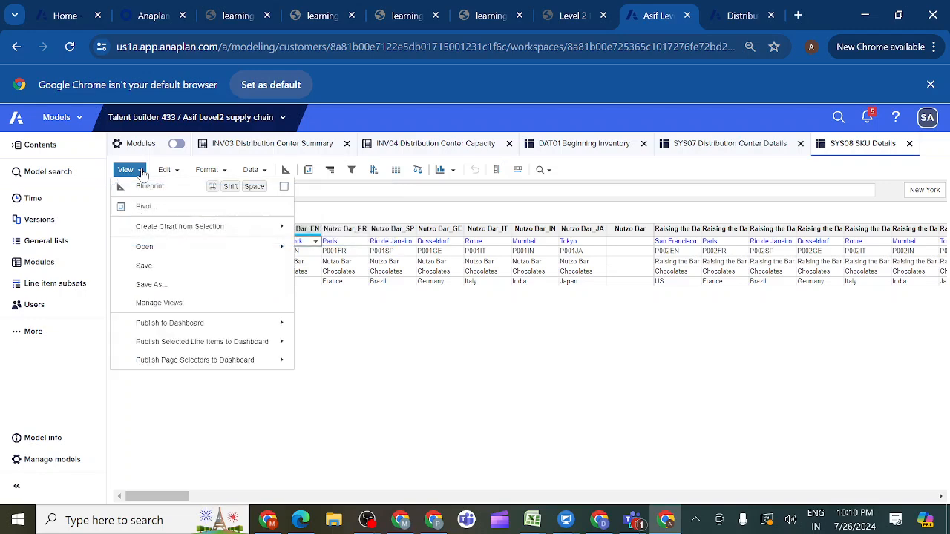
{"action": "left_click", "coordinate": [144, 265]}
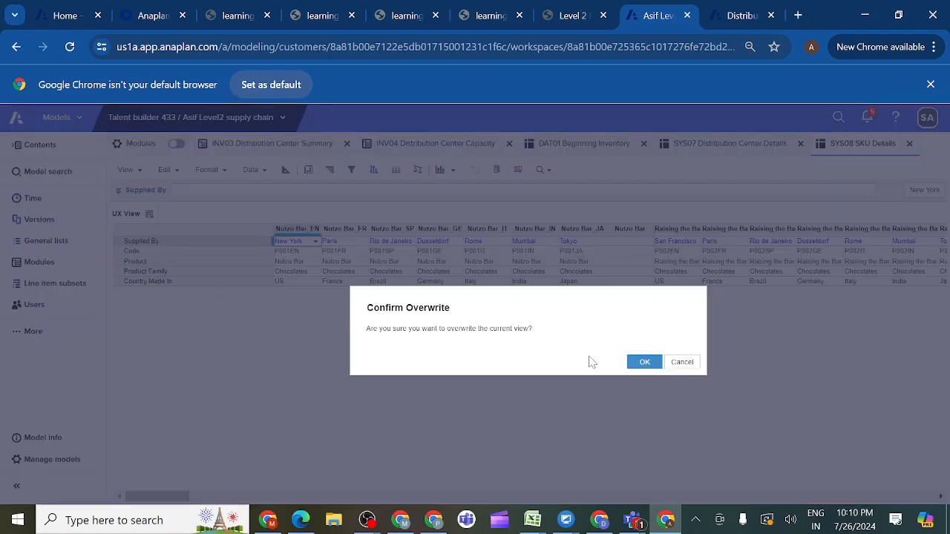
{"action": "left_click", "coordinate": [646, 363]}
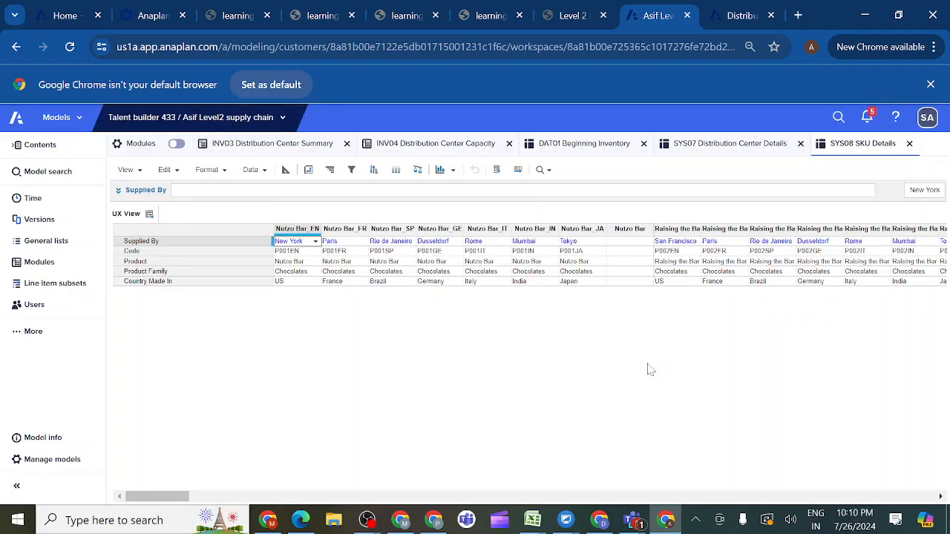
- Return to the Distribution Center Summary page, edit it in the designer and add a grid card below the SYS07 card
{"action": "left_click", "coordinate": [740, 20]}
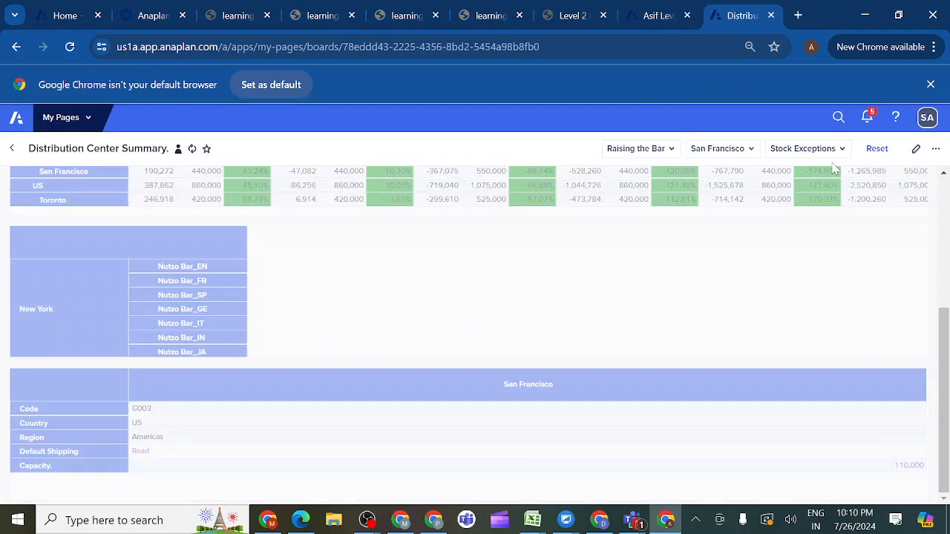
{"action": "left_click", "coordinate": [916, 150]}
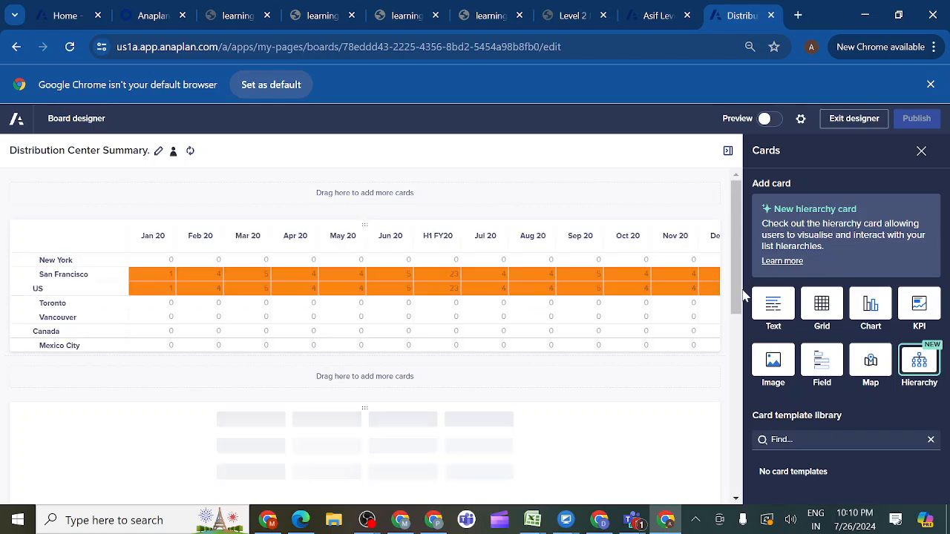
{"action": "left_click_drag", "start_coordinate": [743, 295], "coordinate": [732, 440]}
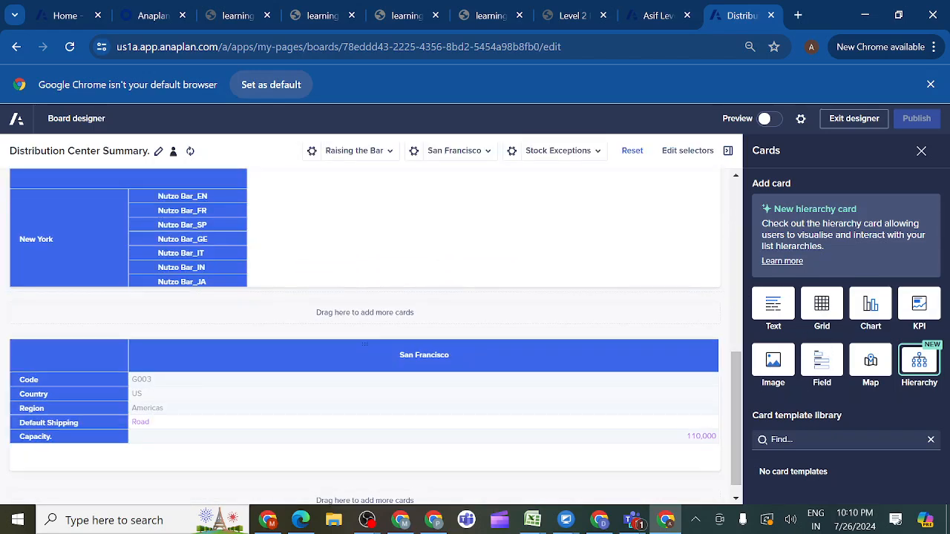
{"action": "left_click_drag", "start_coordinate": [737, 396], "coordinate": [737, 446]}
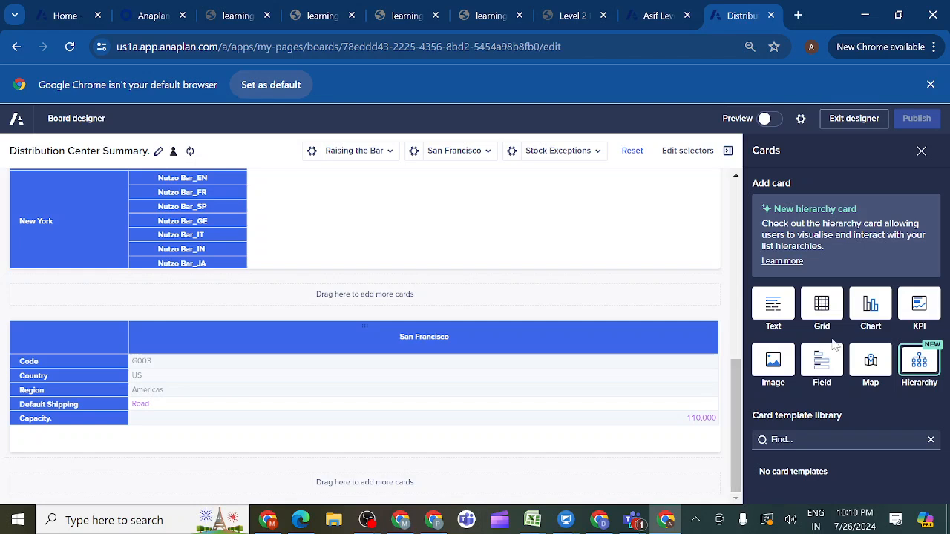
{"action": "left_click_drag", "start_coordinate": [809, 325], "coordinate": [483, 485]}
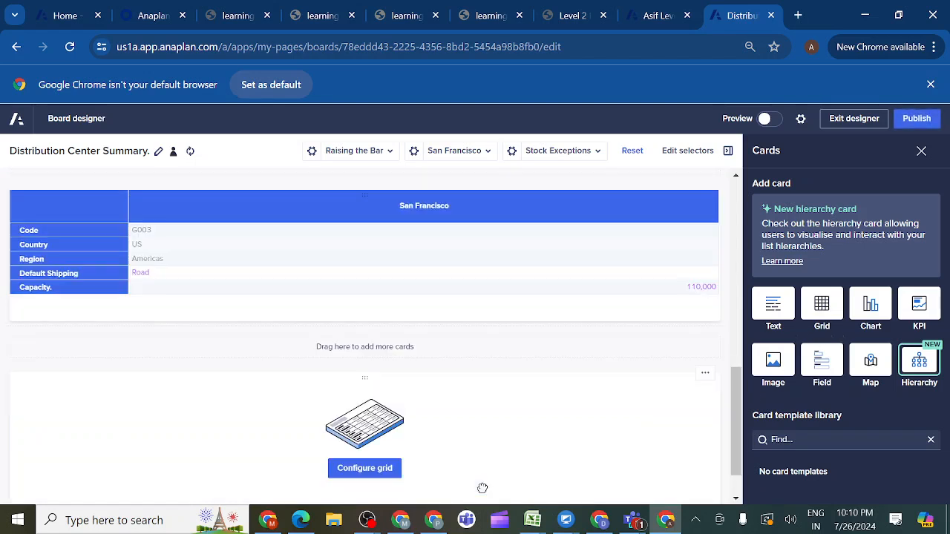
- Configure the new grid card to use the UX View of the SYS08 SKU Details module as its data source
{"action": "left_click", "coordinate": [364, 468]}
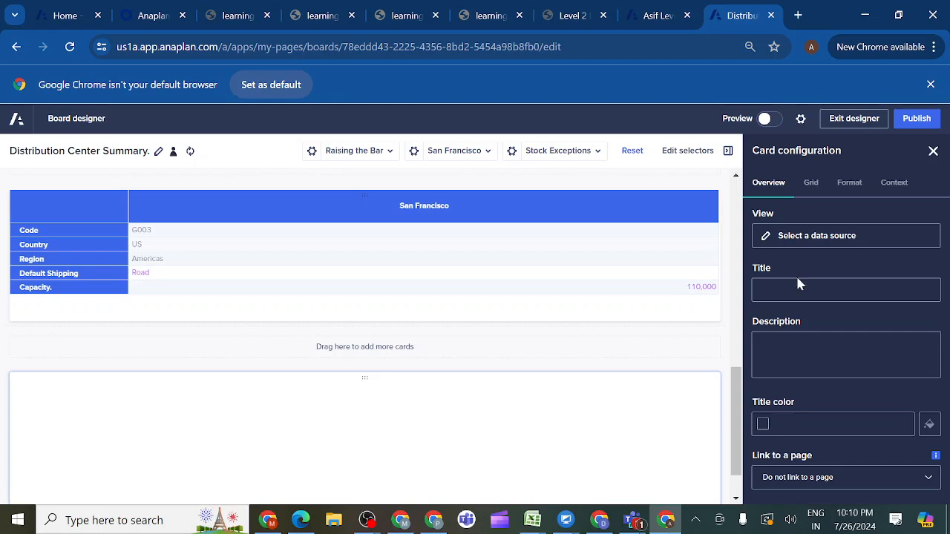
{"action": "left_click", "coordinate": [786, 236]}
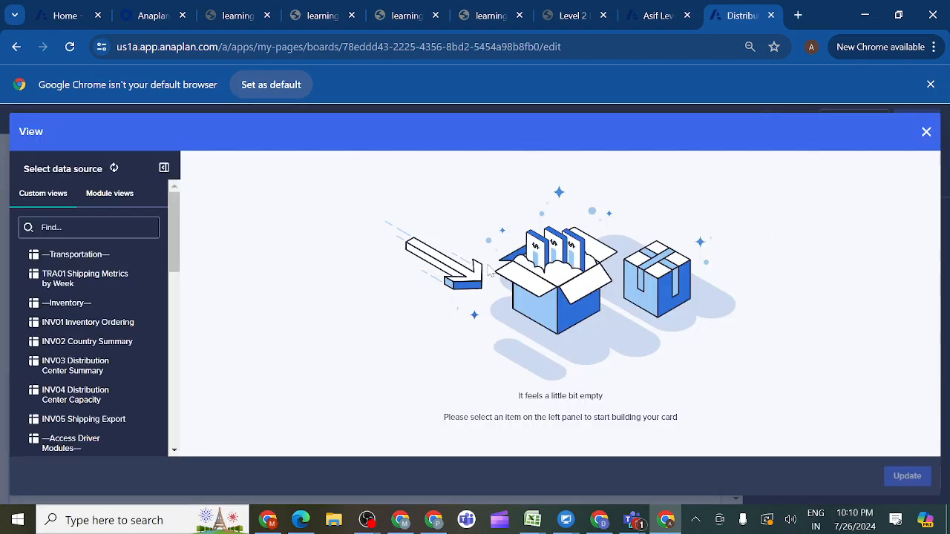
{"action": "left_click", "coordinate": [104, 202]}
{"action": "left_click_drag", "start_coordinate": [172, 260], "coordinate": [172, 420]}
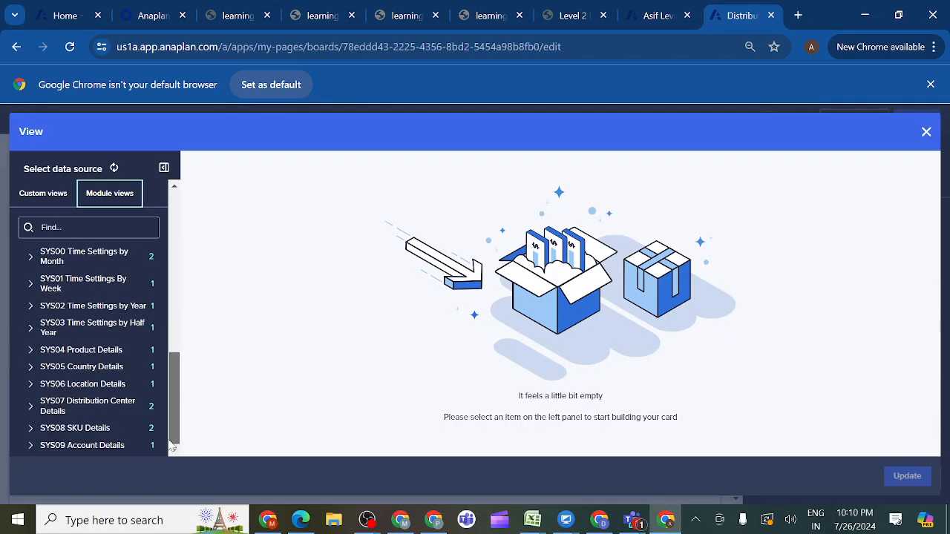
{"action": "left_click", "coordinate": [88, 431]}
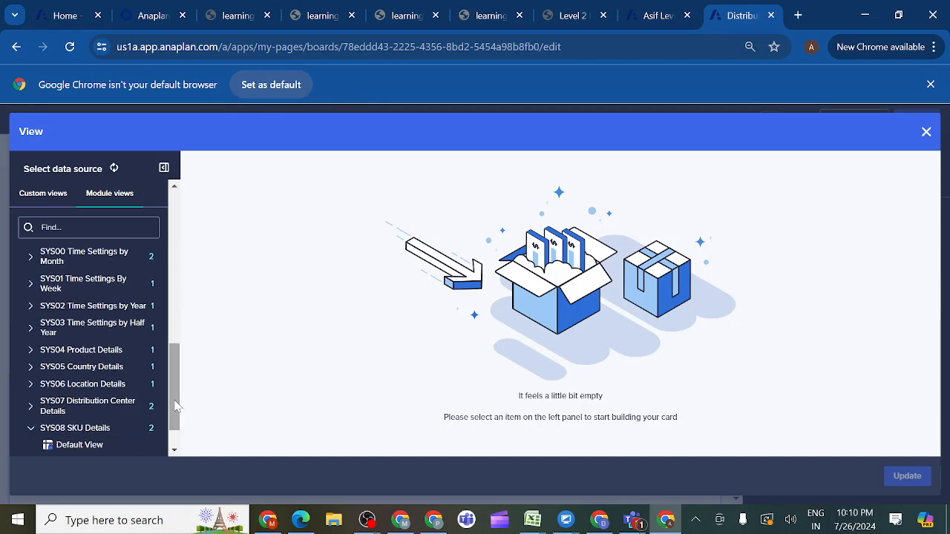
{"action": "left_click_drag", "start_coordinate": [176, 406], "coordinate": [177, 442]}
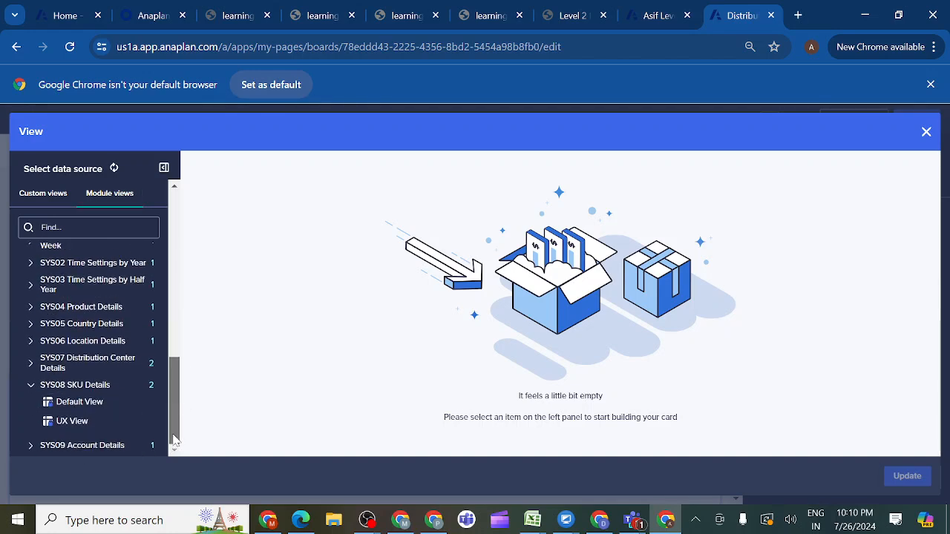
{"action": "left_click", "coordinate": [93, 426]}
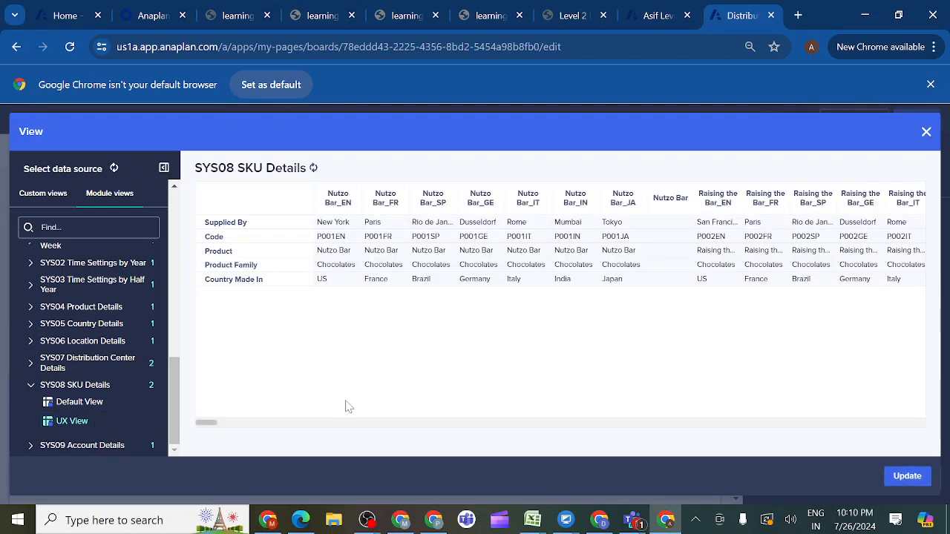
{"action": "left_click", "coordinate": [907, 476]}
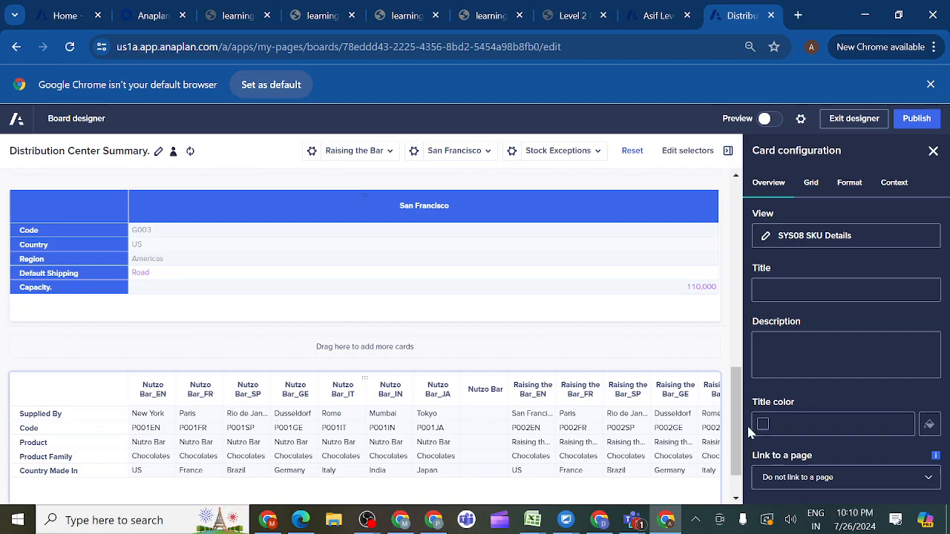
- Allow entering and editing cell data on the SKU Details card and apply the blue header theme with gridlines
{"action": "left_click_drag", "start_coordinate": [744, 464], "coordinate": [744, 469]}
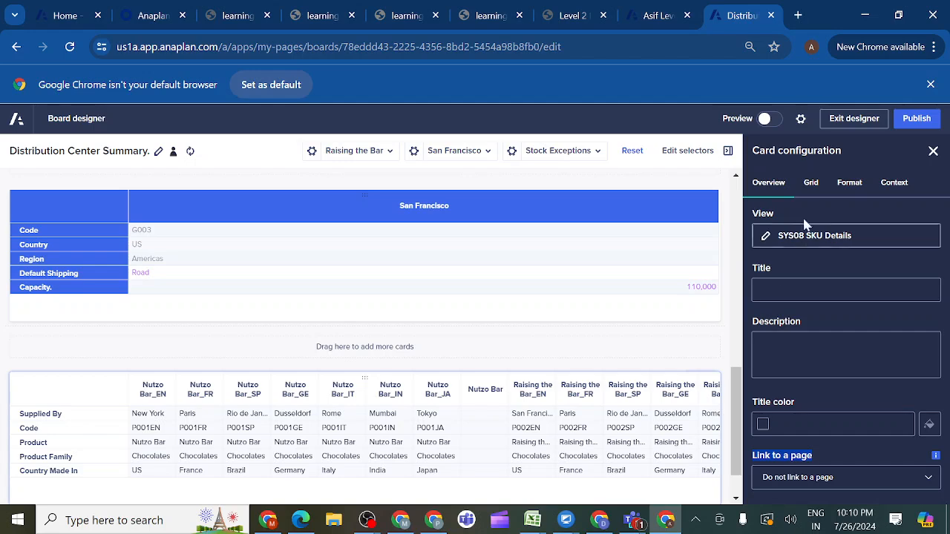
{"action": "left_click", "coordinate": [812, 186]}
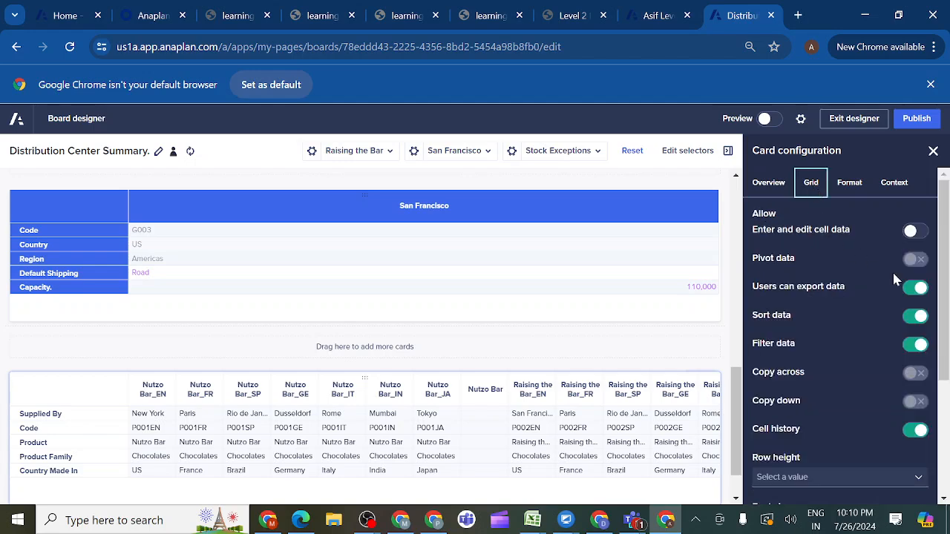
{"action": "left_click", "coordinate": [913, 232]}
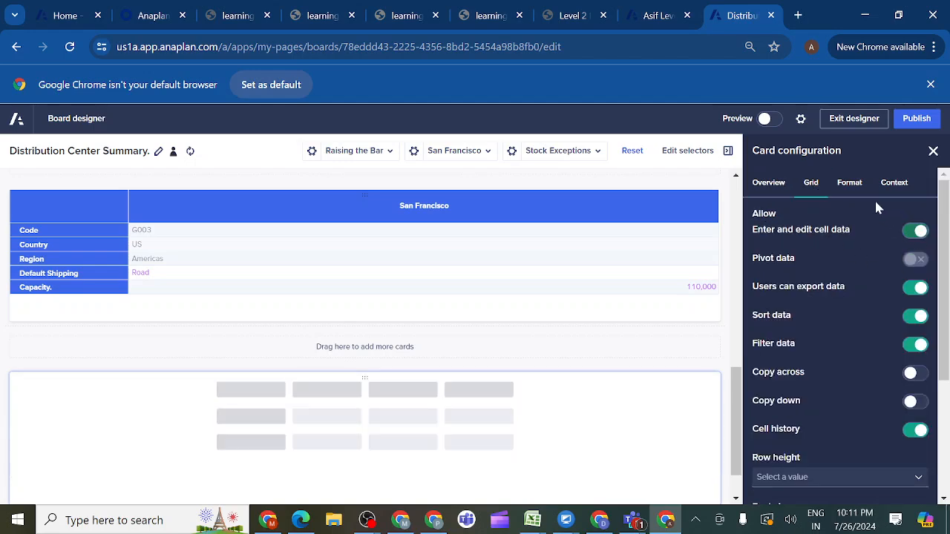
{"action": "left_click", "coordinate": [856, 187]}
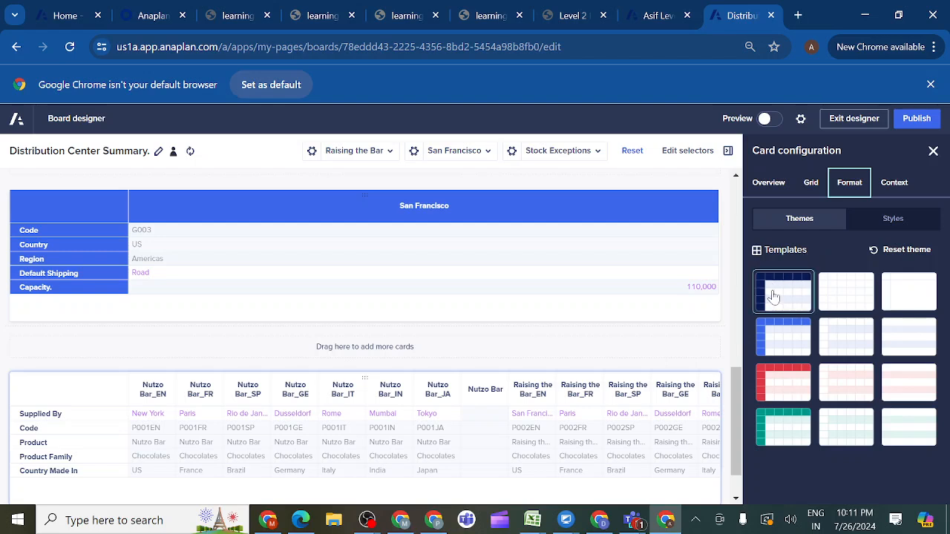
{"action": "left_click", "coordinate": [777, 342]}
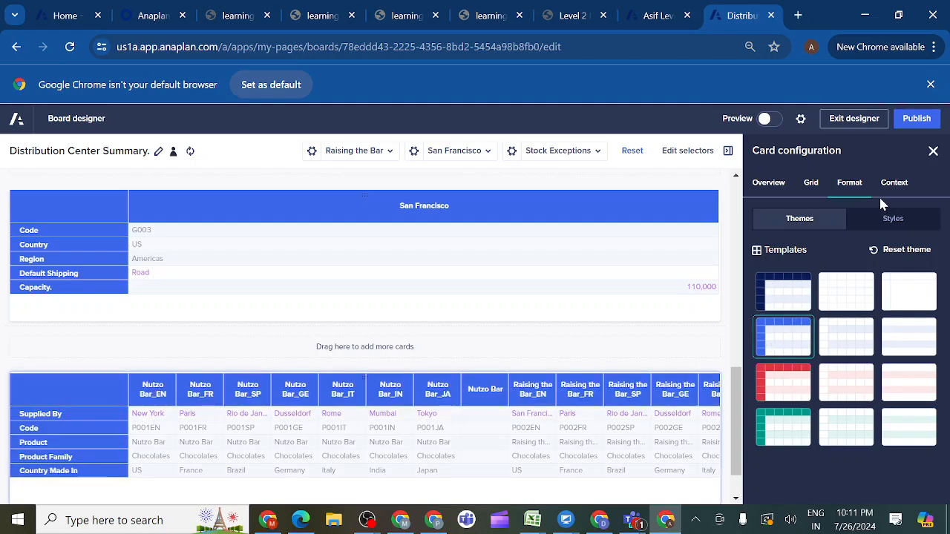
- Turn on the hierarchy filter for the card's P3 SKU columns and publish the page
{"action": "left_click", "coordinate": [899, 193]}
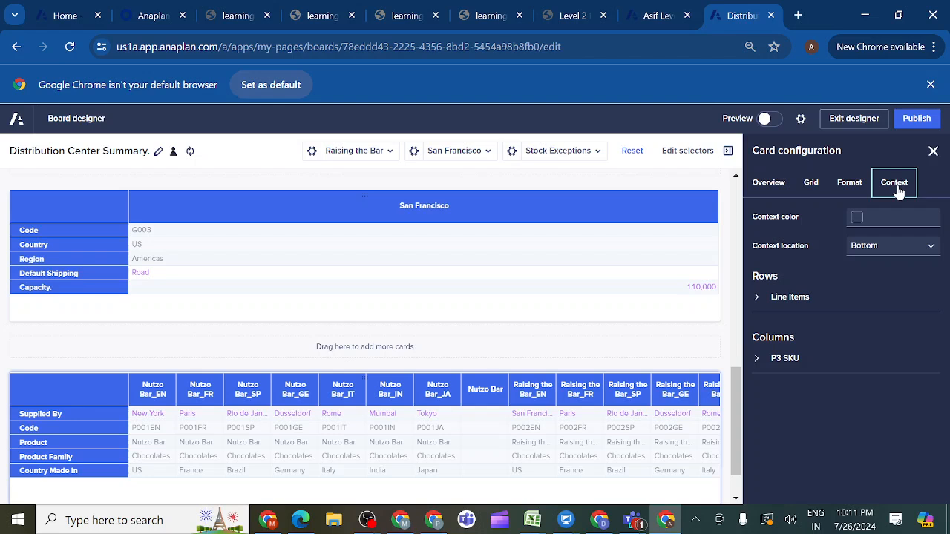
{"action": "left_click", "coordinate": [757, 360]}
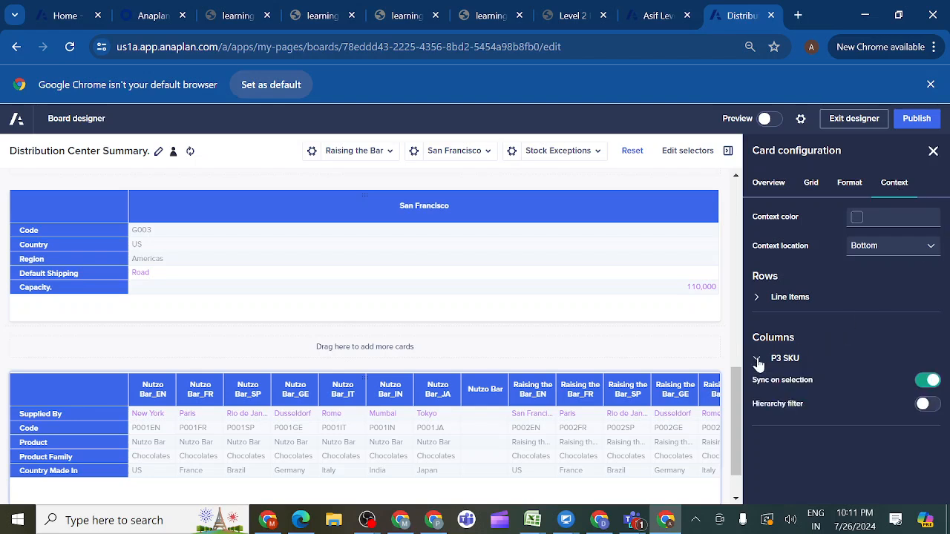
{"action": "left_click", "coordinate": [928, 406]}
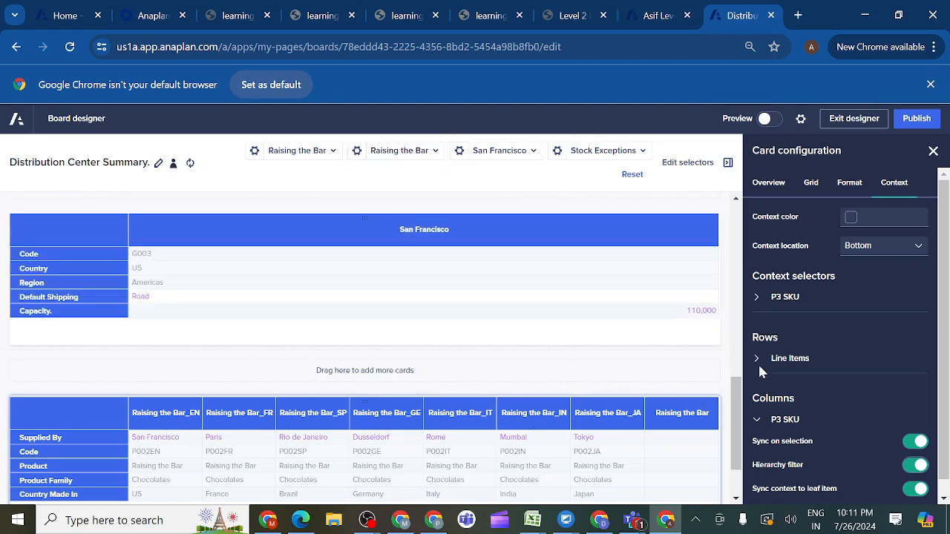
{"action": "scroll", "coordinate": [948, 444], "scroll_direction": "down", "scroll_amount": 1}
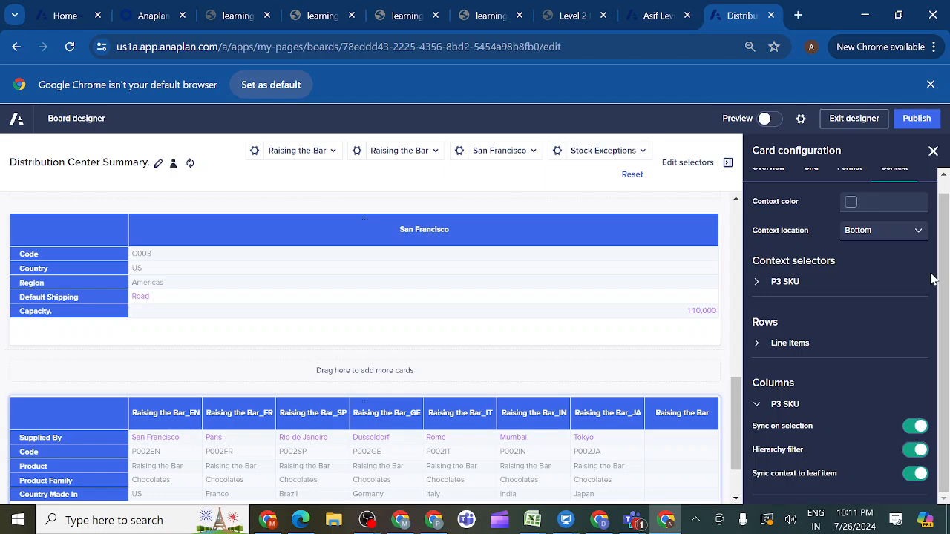
{"action": "left_click", "coordinate": [910, 123]}
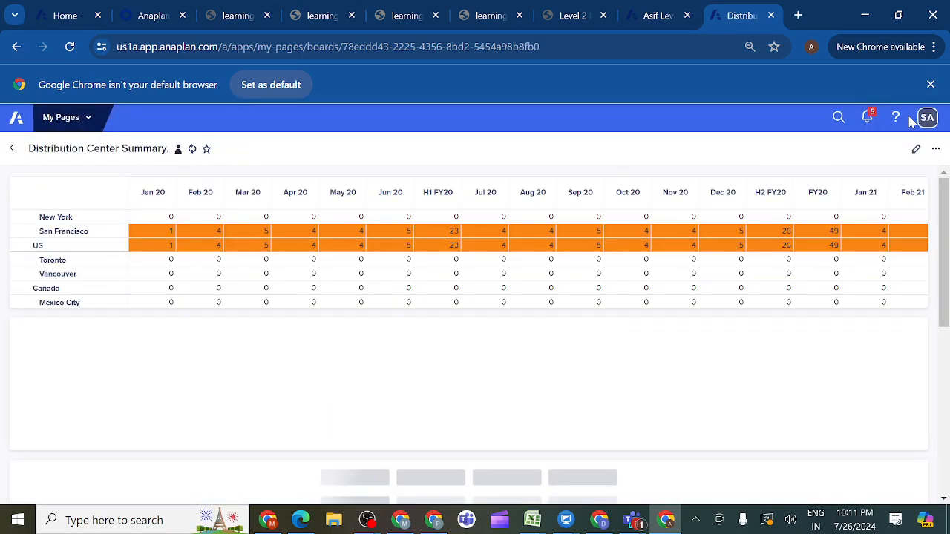
- Review all cards on the published Distribution Center Summary page and compare them with the mockup and requirements of activity 3.5.5
{"action": "left_click_drag", "start_coordinate": [947, 264], "coordinate": [941, 366]}
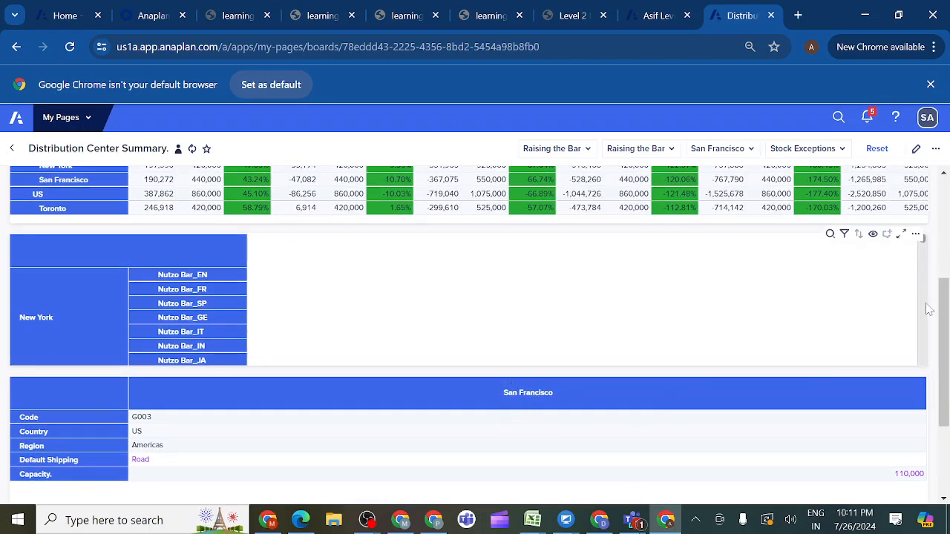
{"action": "left_click_drag", "start_coordinate": [946, 323], "coordinate": [941, 263]}
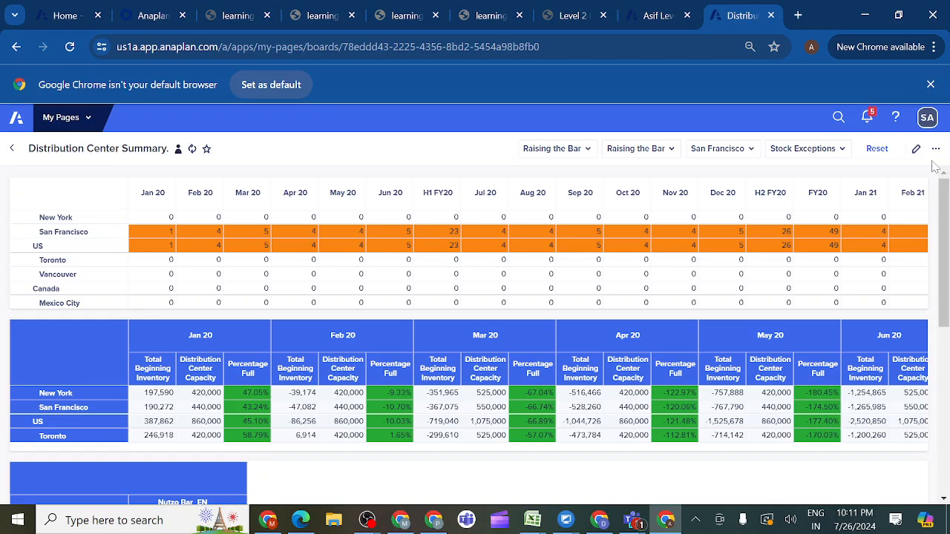
{"action": "left_click_drag", "start_coordinate": [944, 215], "coordinate": [945, 310]}
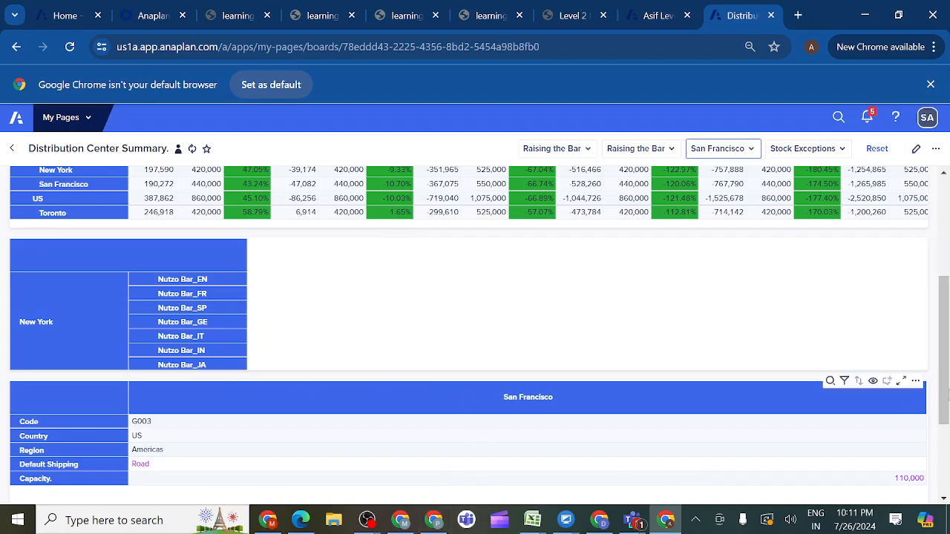
{"action": "left_click_drag", "start_coordinate": [945, 387], "coordinate": [945, 457]}
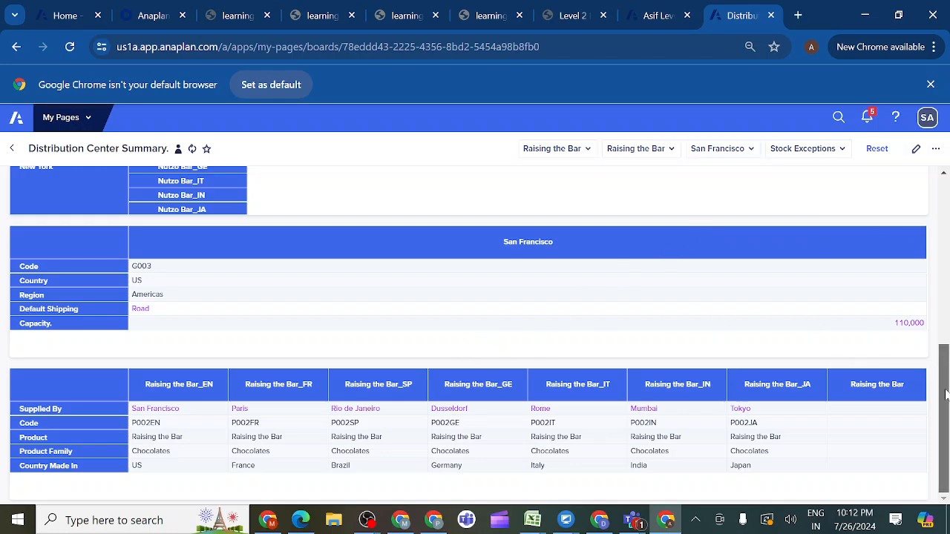
{"action": "left_click_drag", "start_coordinate": [942, 412], "coordinate": [937, 253]}
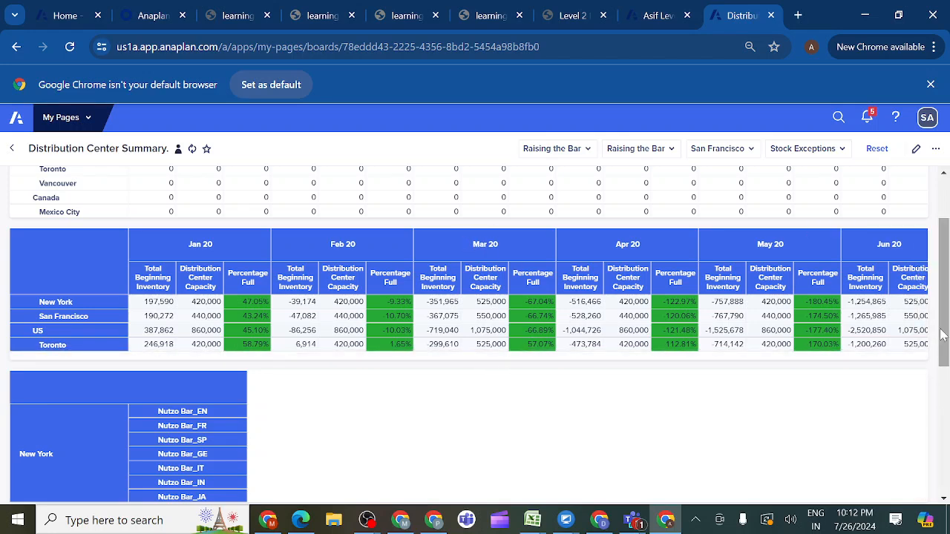
{"action": "scroll", "coordinate": [937, 332], "scroll_direction": "up", "scroll_amount": 2}
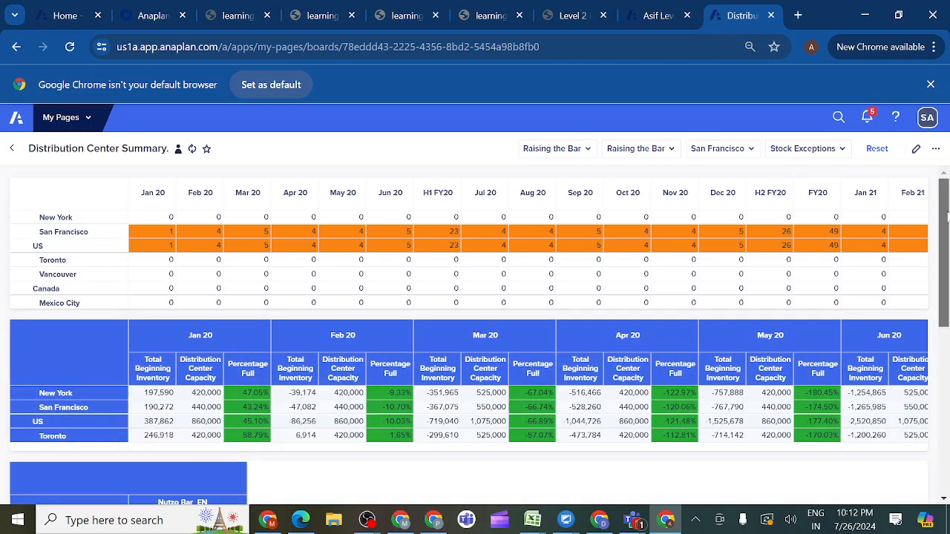
{"action": "left_click_drag", "start_coordinate": [943, 256], "coordinate": [934, 494]}
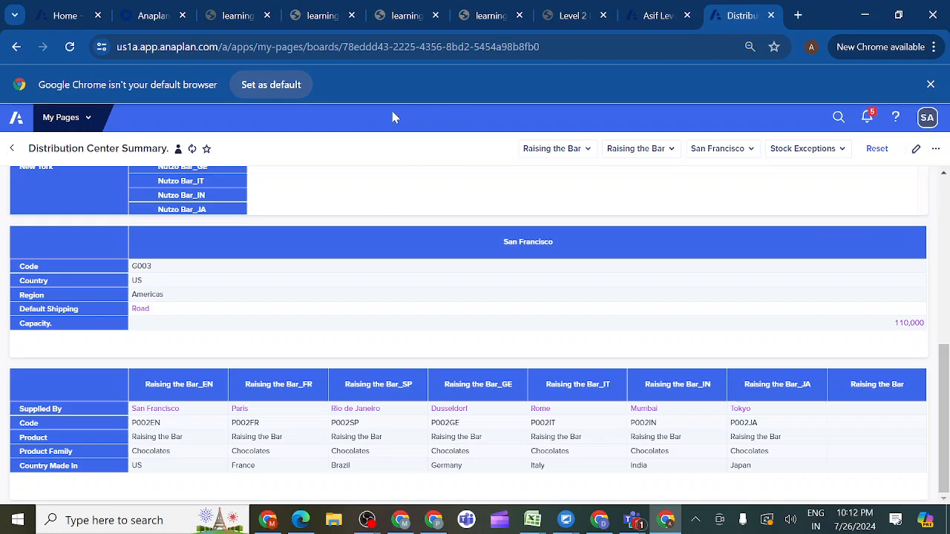
{"action": "left_click", "coordinate": [596, 14]}
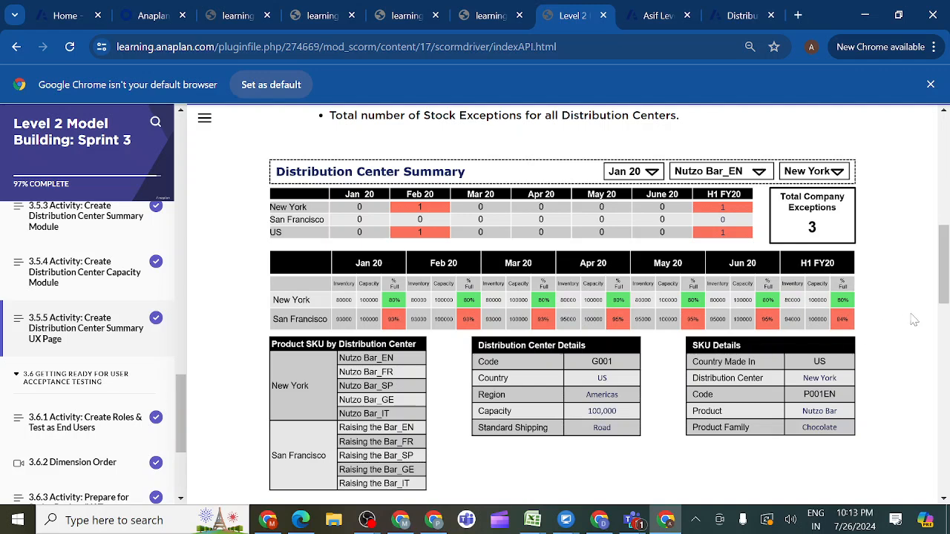
{"action": "scroll", "coordinate": [944, 299], "scroll_direction": "up", "scroll_amount": 2}
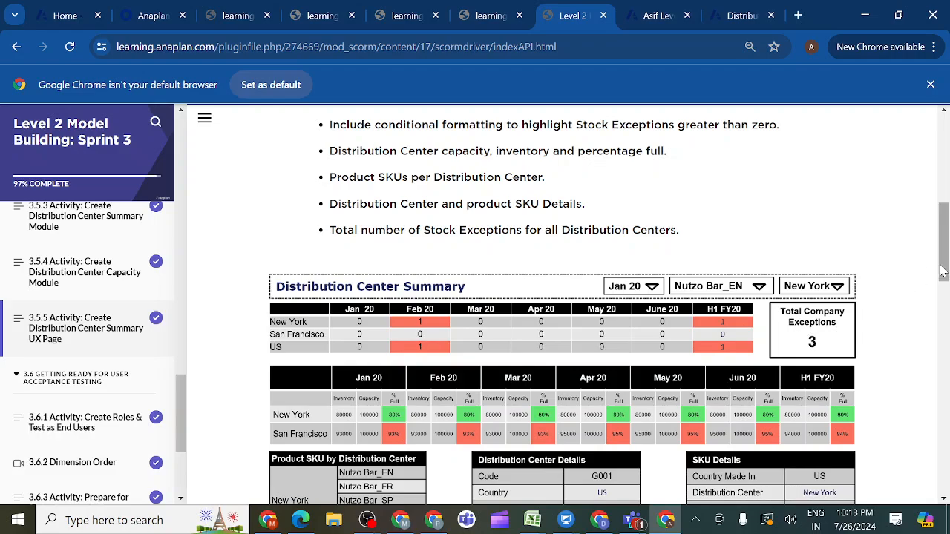
{"action": "left_click_drag", "start_coordinate": [941, 271], "coordinate": [934, 248]}
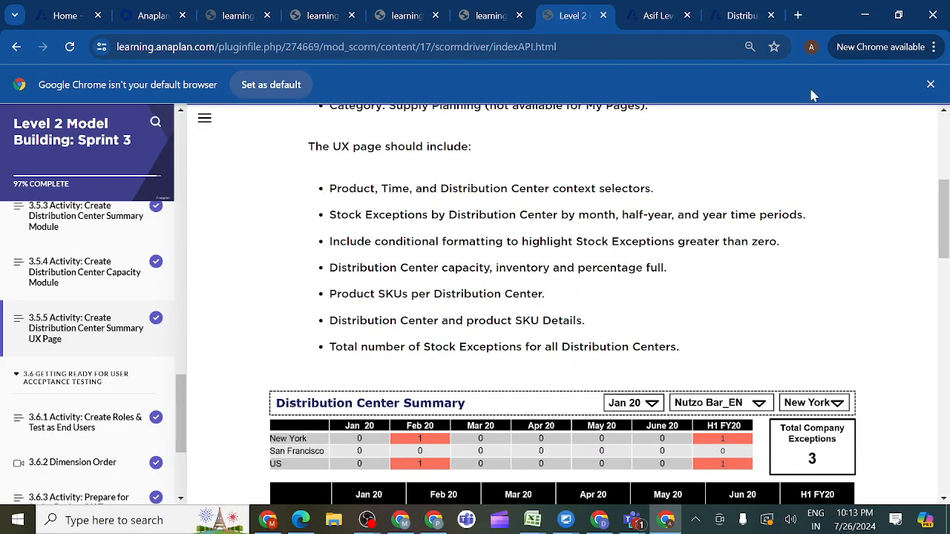
- Reopen the Distribution Center Summary page in the designer, add a KPI card beside the stock exceptions grid and widen that grid
{"action": "left_click", "coordinate": [751, 15]}
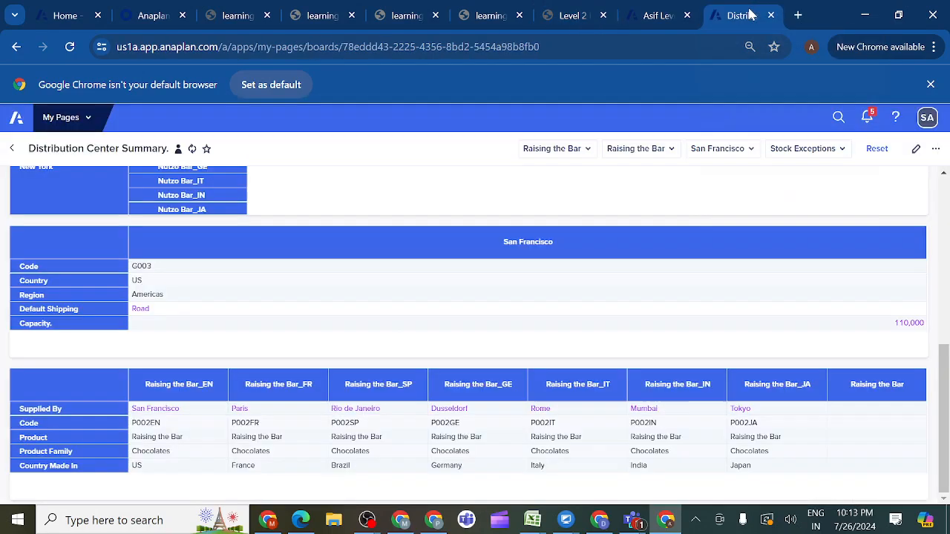
{"action": "left_click", "coordinate": [916, 151]}
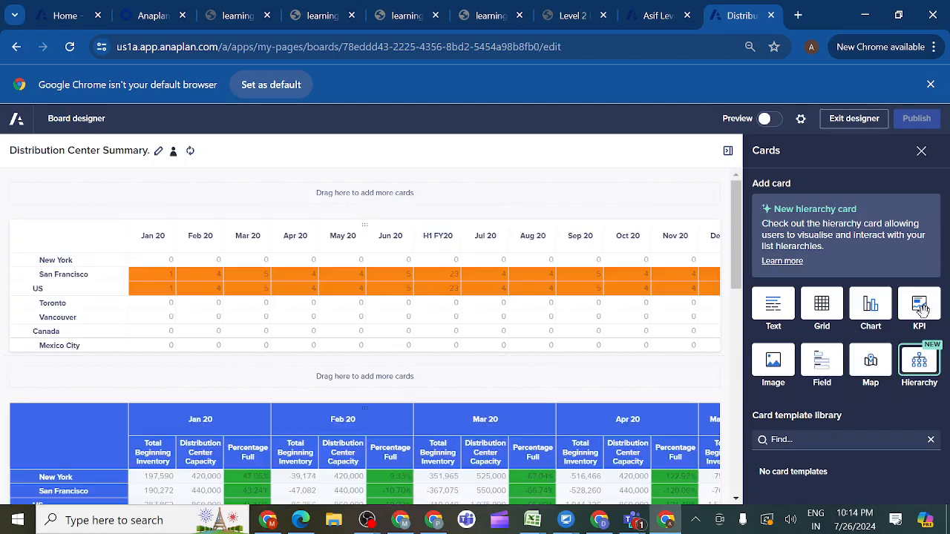
{"action": "left_click_drag", "start_coordinate": [919, 306], "coordinate": [700, 314]}
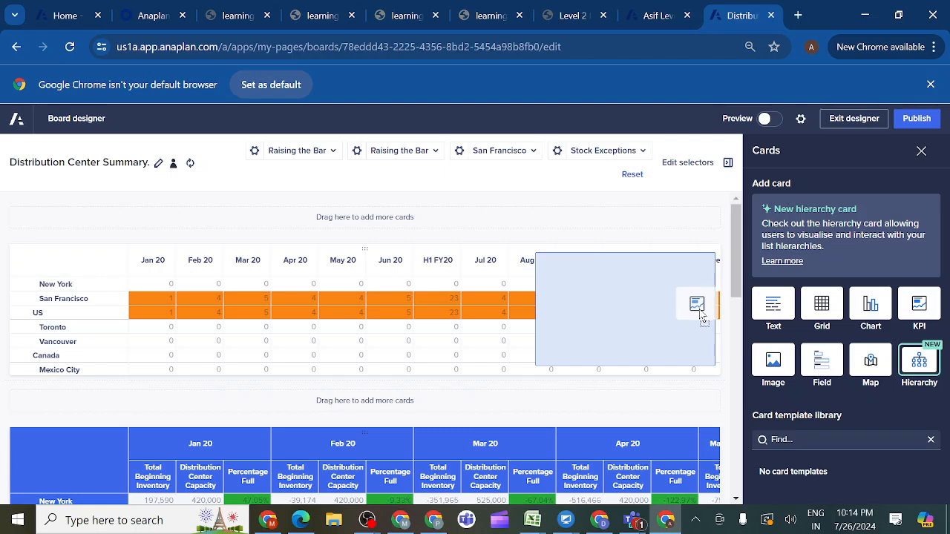
{"action": "left_click_drag", "start_coordinate": [702, 314], "coordinate": [699, 311]}
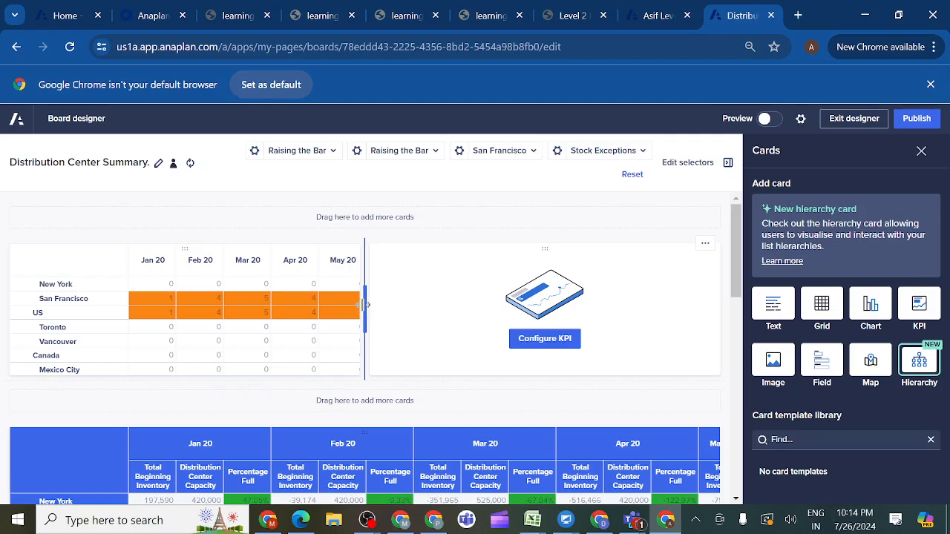
{"action": "left_click_drag", "start_coordinate": [363, 304], "coordinate": [466, 307]}
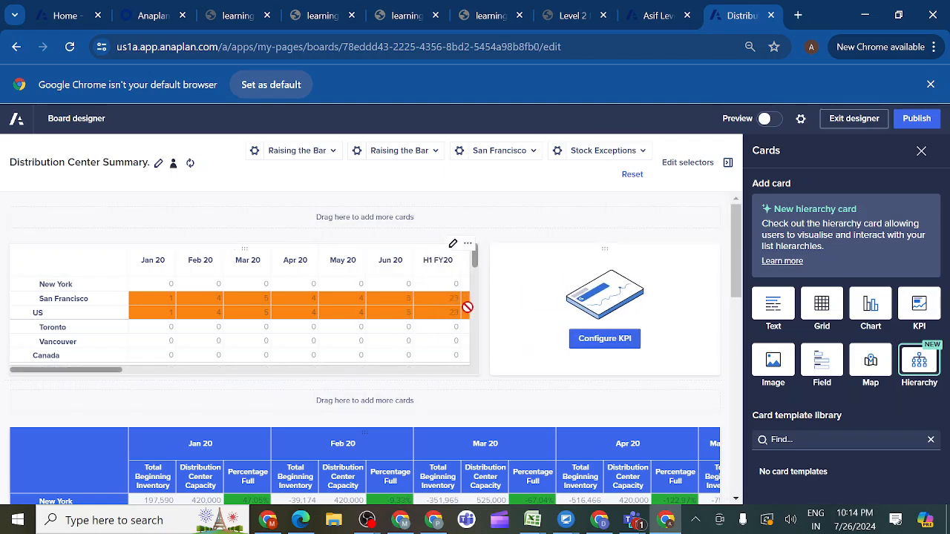
- Set INV03 Distribution Center Summary as the KPI card's source module and narrow the card to widen the stock exceptions grid
{"action": "left_click", "coordinate": [604, 343]}
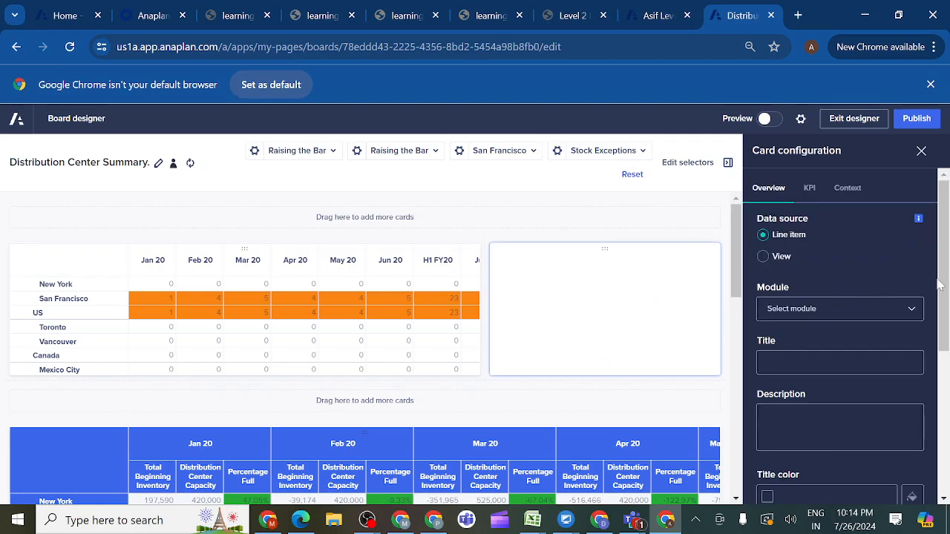
{"action": "left_click_drag", "start_coordinate": [942, 284], "coordinate": [947, 316]}
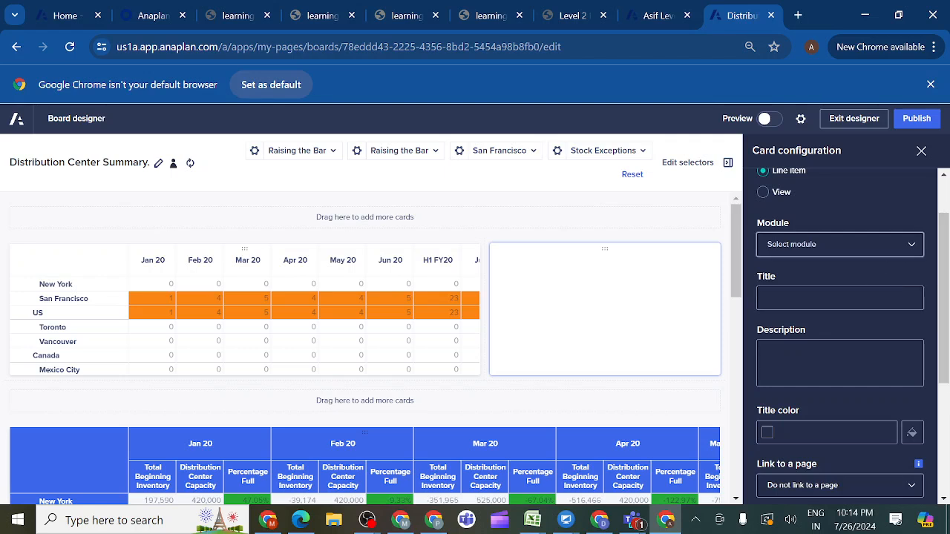
{"action": "left_click", "coordinate": [914, 248]}
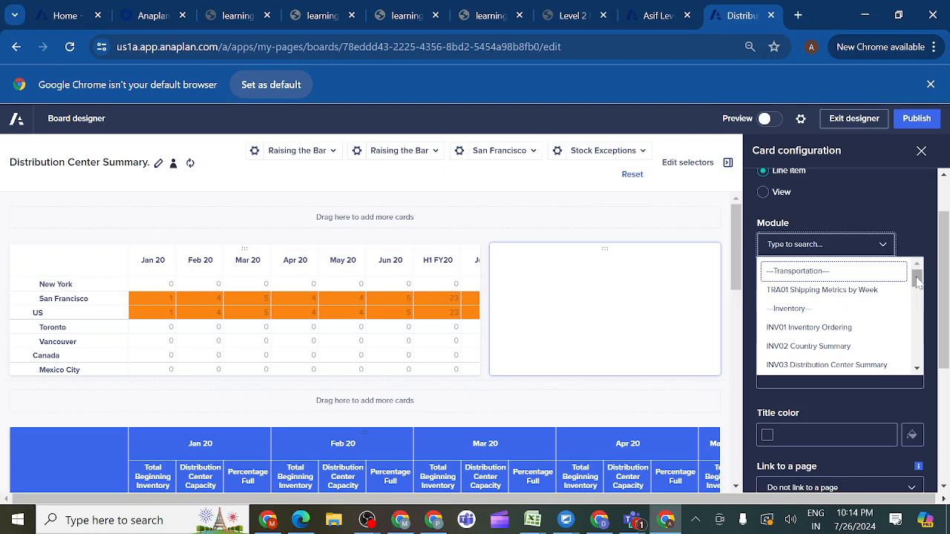
{"action": "left_click_drag", "start_coordinate": [918, 279], "coordinate": [912, 292]}
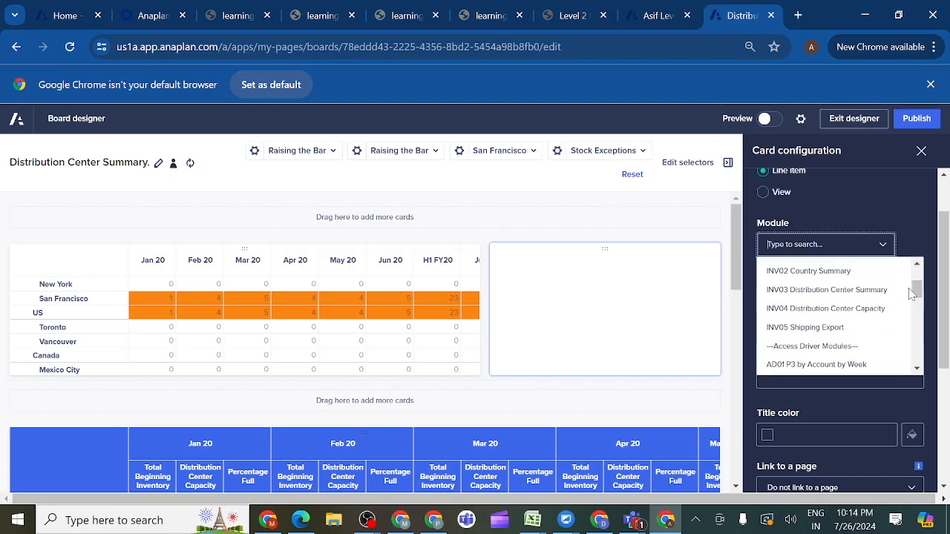
{"action": "left_click", "coordinate": [808, 295]}
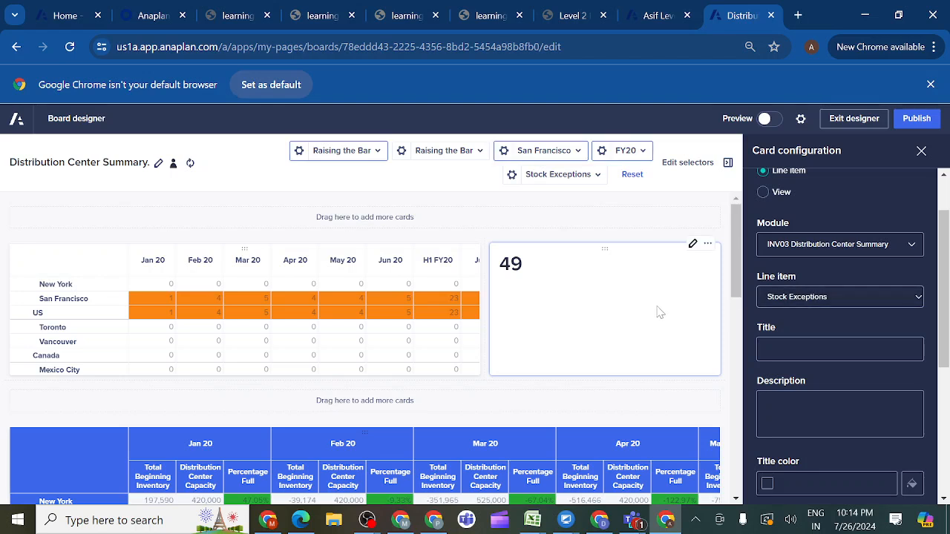
{"action": "mouse_move", "coordinate": [546, 312]}
{"action": "left_mouse_down"}
{"action": "mouse_move", "coordinate": [197, 350]}
{"action": "mouse_move", "coordinate": [299, 346]}
{"action": "mouse_move", "coordinate": [212, 346]}
{"action": "mouse_move", "coordinate": [351, 319]}
{"action": "mouse_move", "coordinate": [545, 319]}
{"action": "left_mouse_up"}
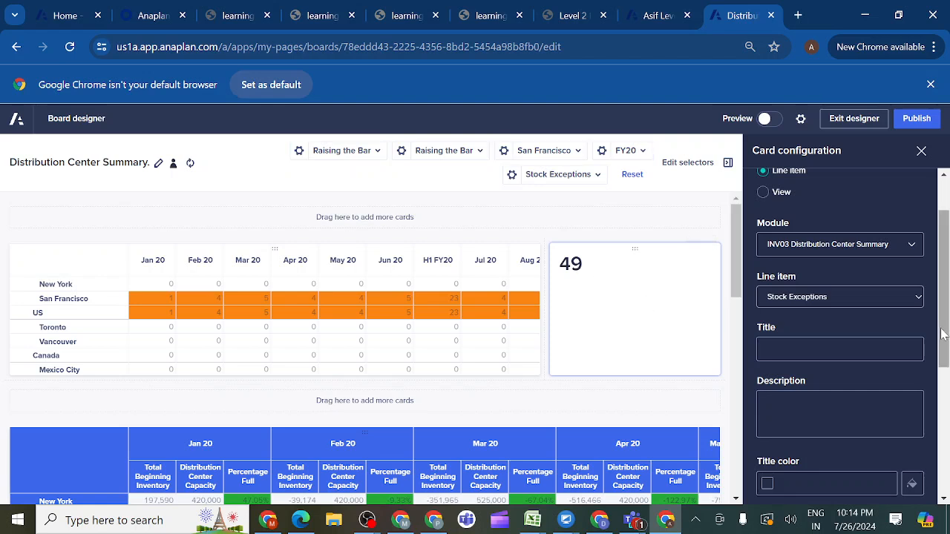
- Title the KPI card "Total number of Stock Exceptions", reusing the wording from the activity 3.5.5 requirements, and publish the page
{"action": "left_click_drag", "start_coordinate": [942, 334], "coordinate": [945, 362]}
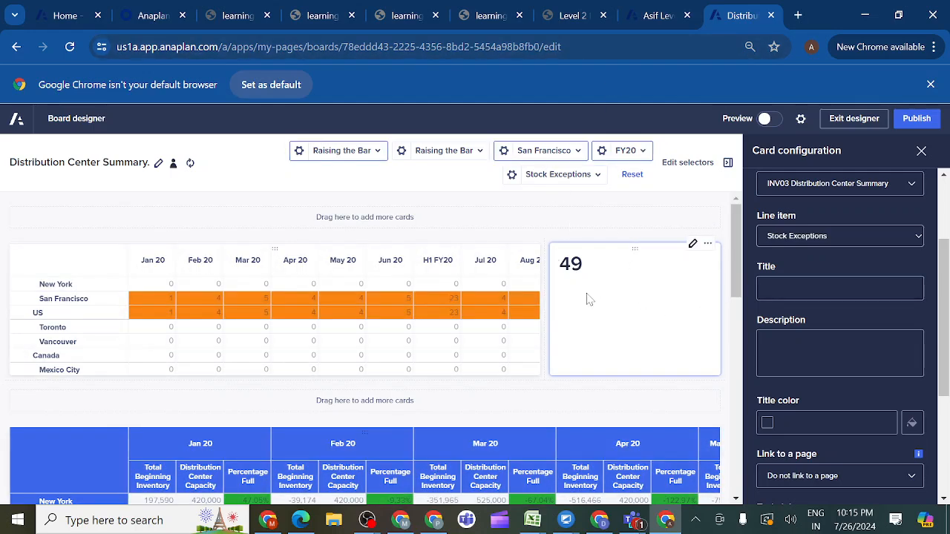
{"action": "left_click", "coordinate": [589, 16]}
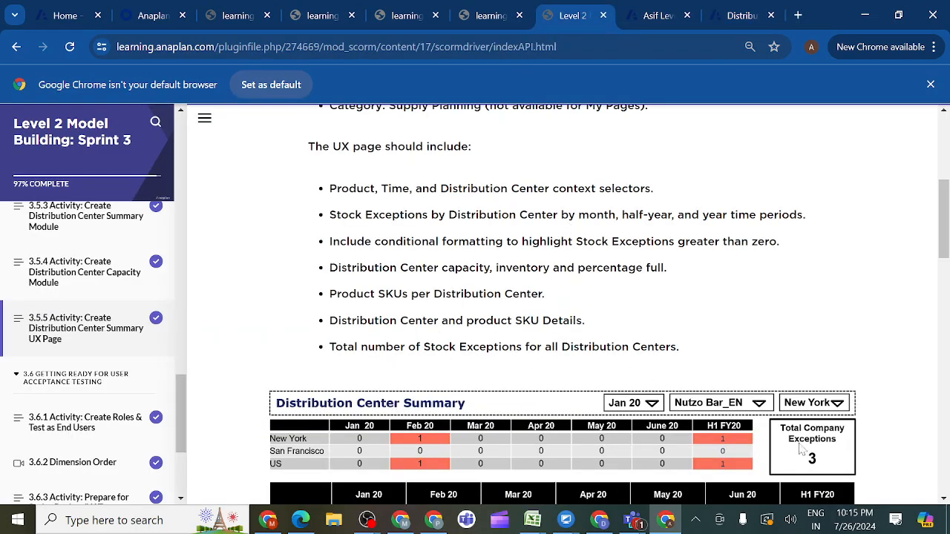
{"action": "left_click_drag", "start_coordinate": [523, 347], "coordinate": [331, 351]}
{"action": "key", "text": "ctrl+c"}
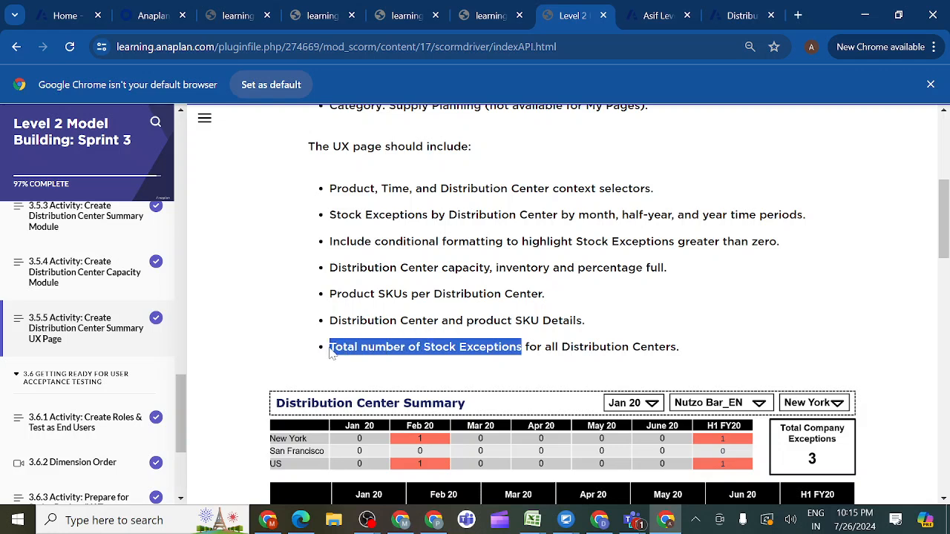
{"action": "left_click", "coordinate": [735, 21]}
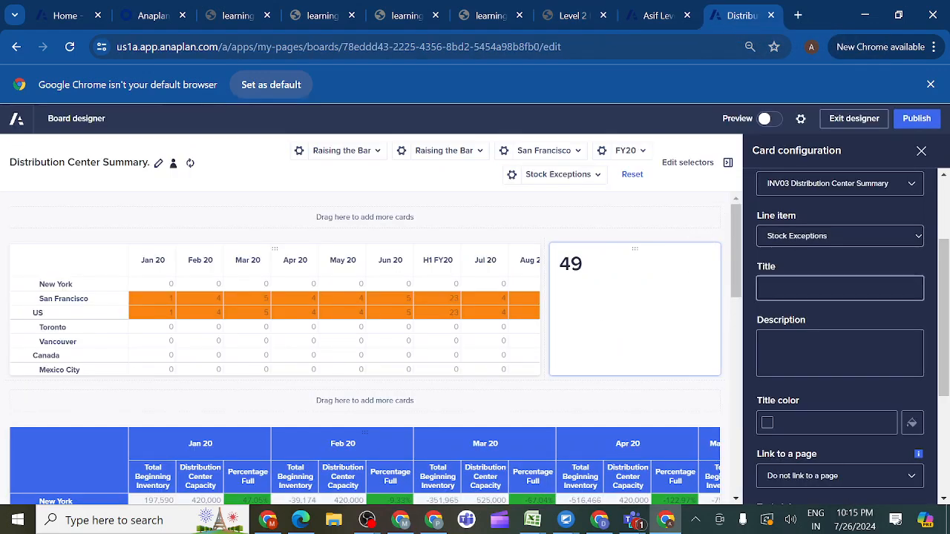
{"action": "left_click", "coordinate": [840, 288]}
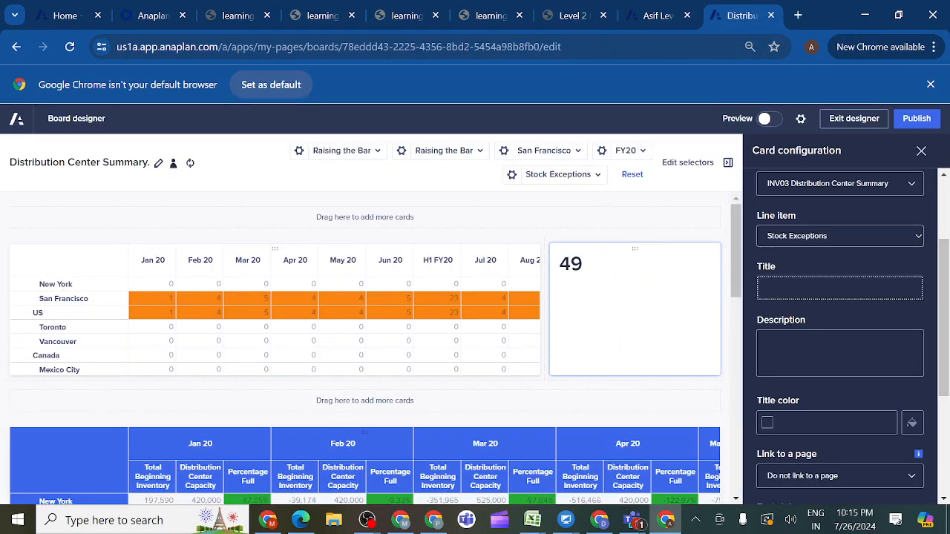
{"action": "key", "text": "ctrl+v"}
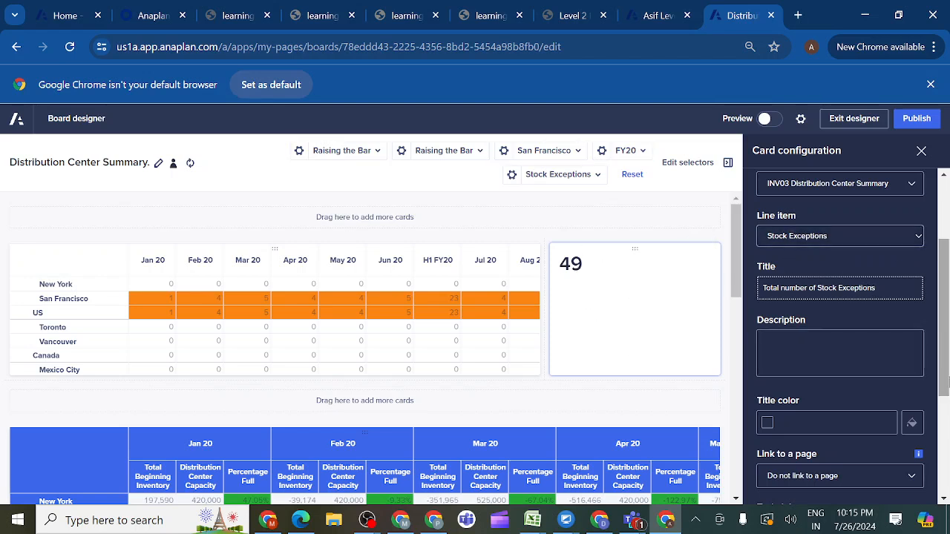
{"action": "scroll", "coordinate": [945, 379], "scroll_direction": "down", "scroll_amount": 2}
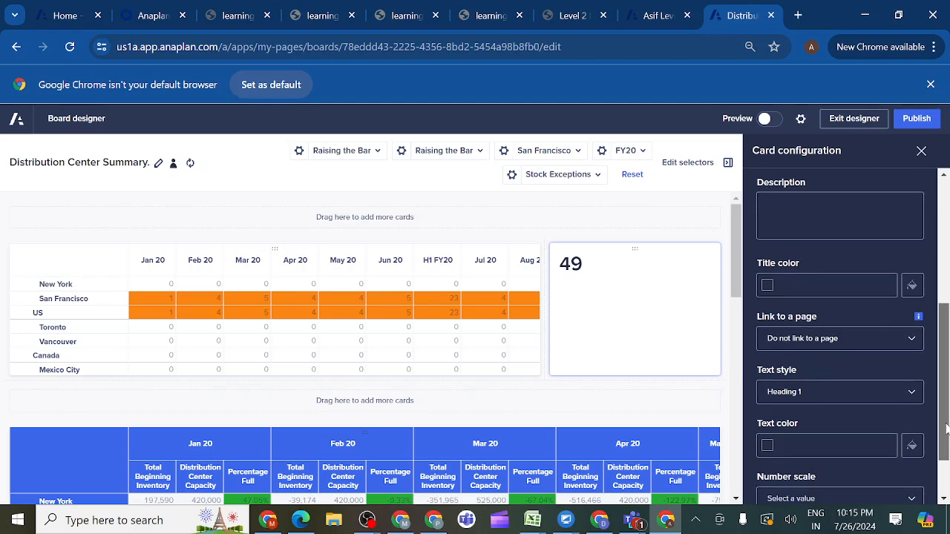
{"action": "left_click_drag", "start_coordinate": [947, 429], "coordinate": [943, 362]}
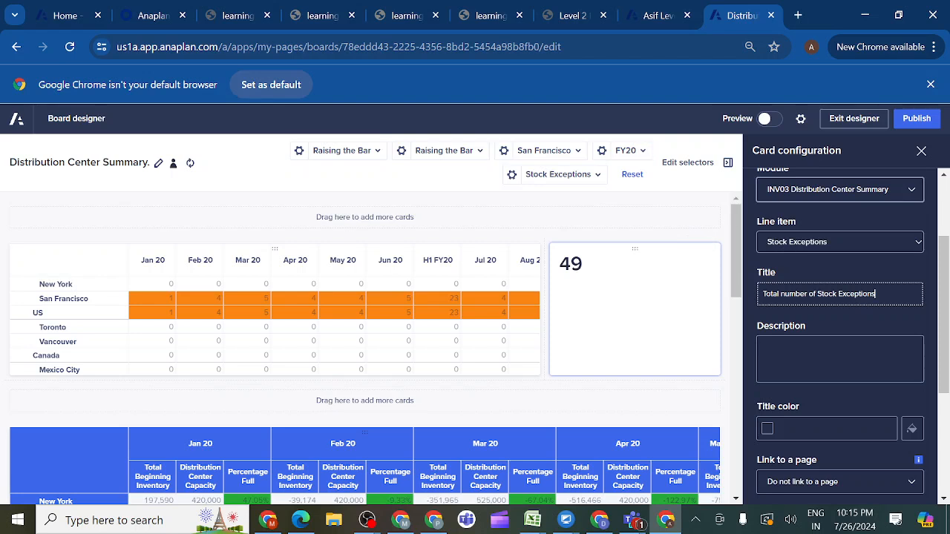
{"action": "left_click", "coordinate": [918, 122]}
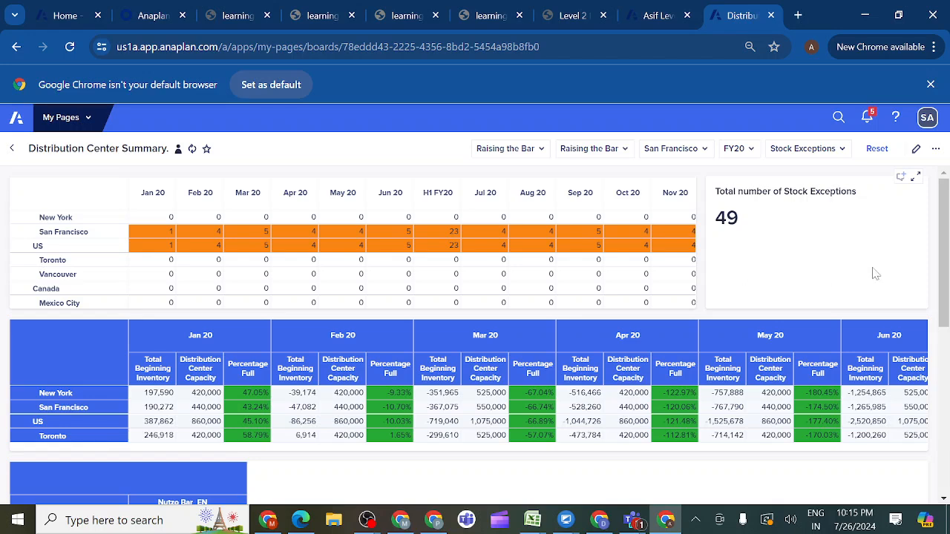
- Review the published page's cards, and read the role requirements in activity 3.6.1 Create Roles & Test as End Users
{"action": "left_click_drag", "start_coordinate": [946, 273], "coordinate": [946, 472]}
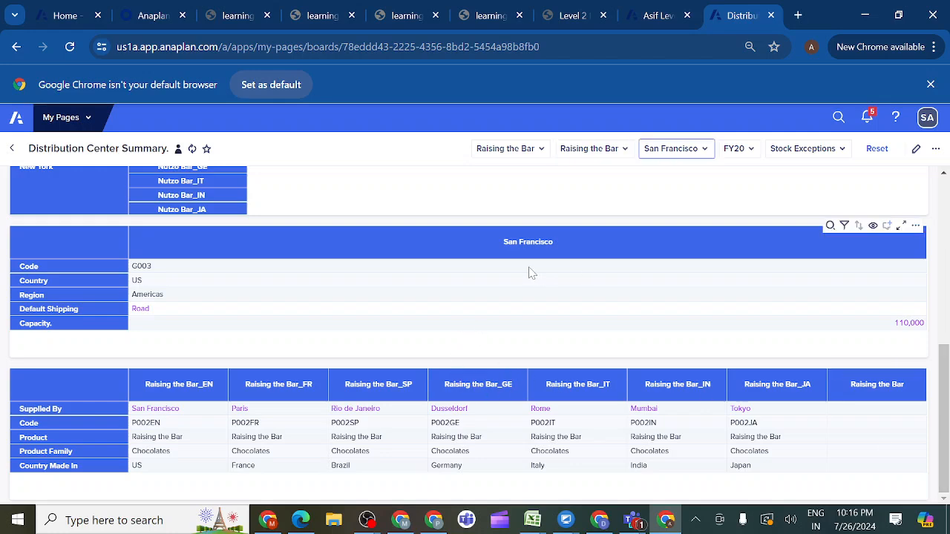
{"action": "left_click", "coordinate": [594, 18]}
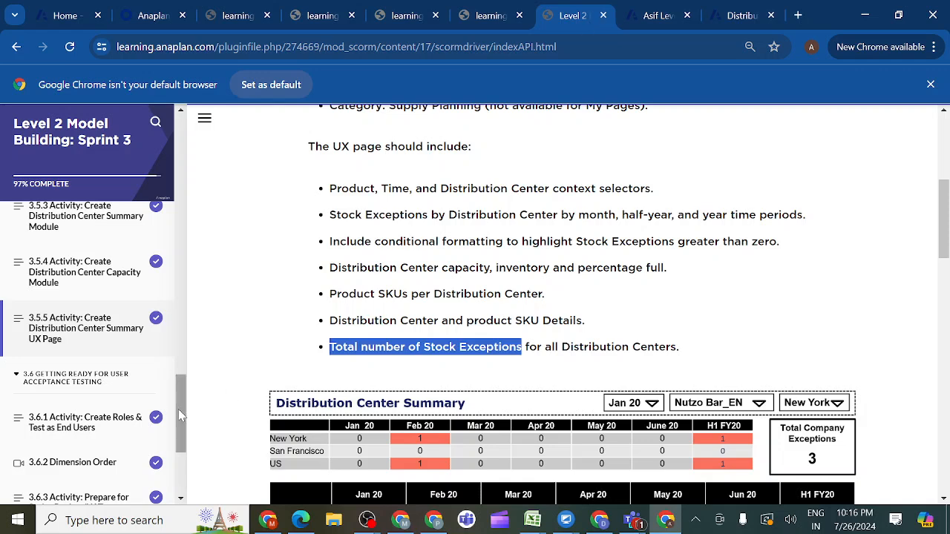
{"action": "left_click_drag", "start_coordinate": [178, 409], "coordinate": [178, 423]}
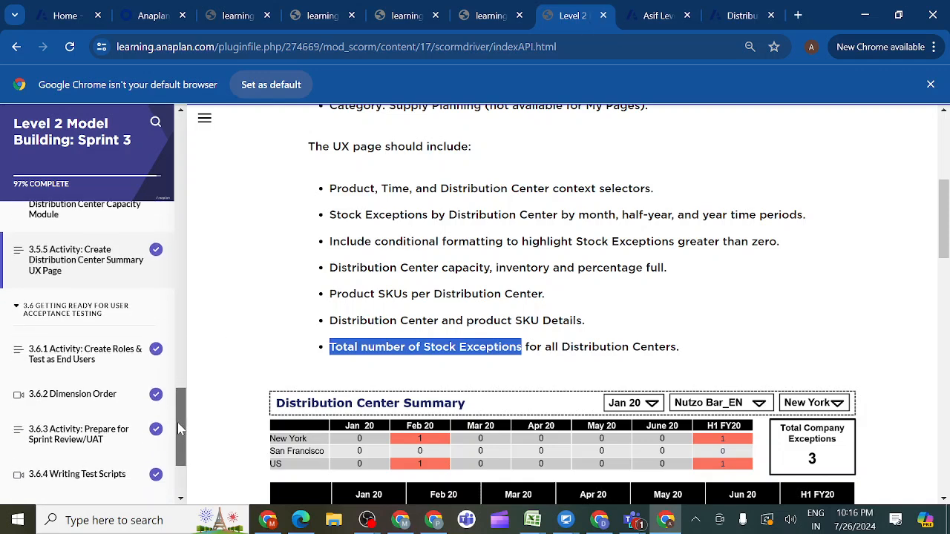
{"action": "left_click", "coordinate": [102, 357]}
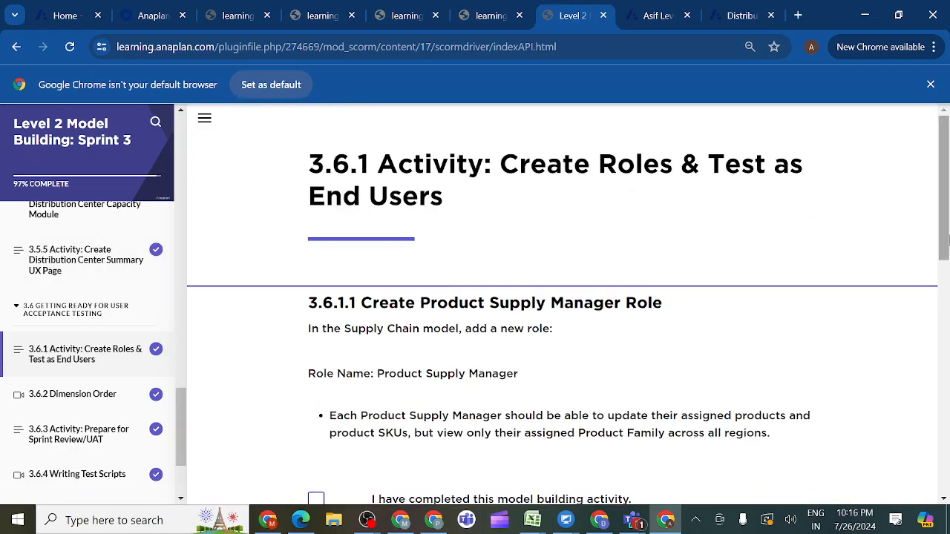
{"action": "scroll", "coordinate": [945, 239], "scroll_direction": "down", "scroll_amount": 1}
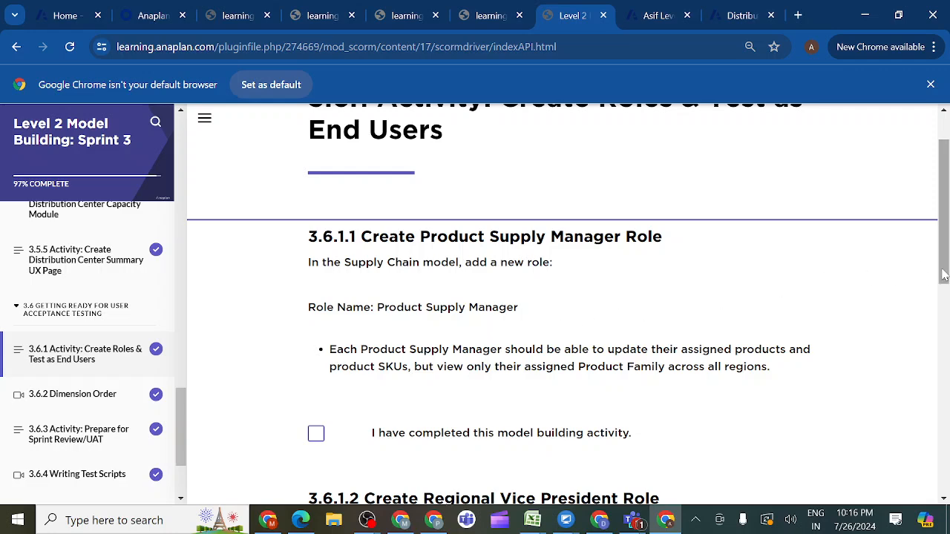
{"action": "scroll", "coordinate": [941, 277], "scroll_direction": "down", "scroll_amount": 2}
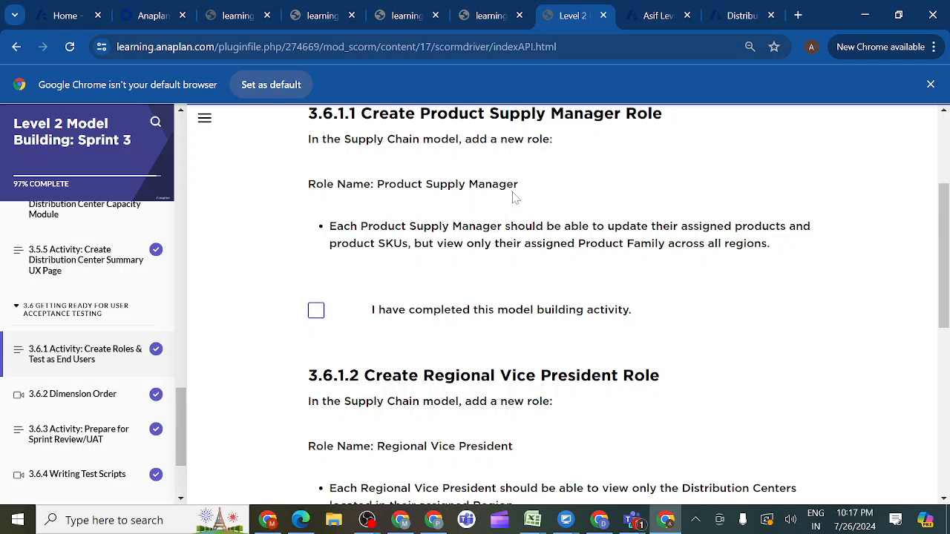
- Add the Product Supply Manager role from activity 3.6.1 at the end of the supply chain model's roles list
{"action": "left_click_drag", "start_coordinate": [374, 184], "coordinate": [542, 191]}
{"action": "key", "text": "ctrl+c"}
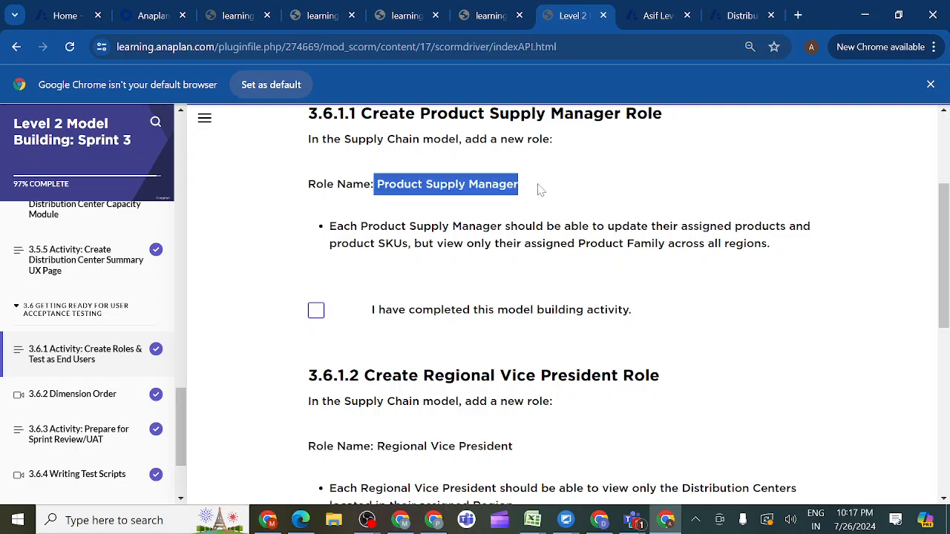
{"action": "left_click", "coordinate": [658, 16]}
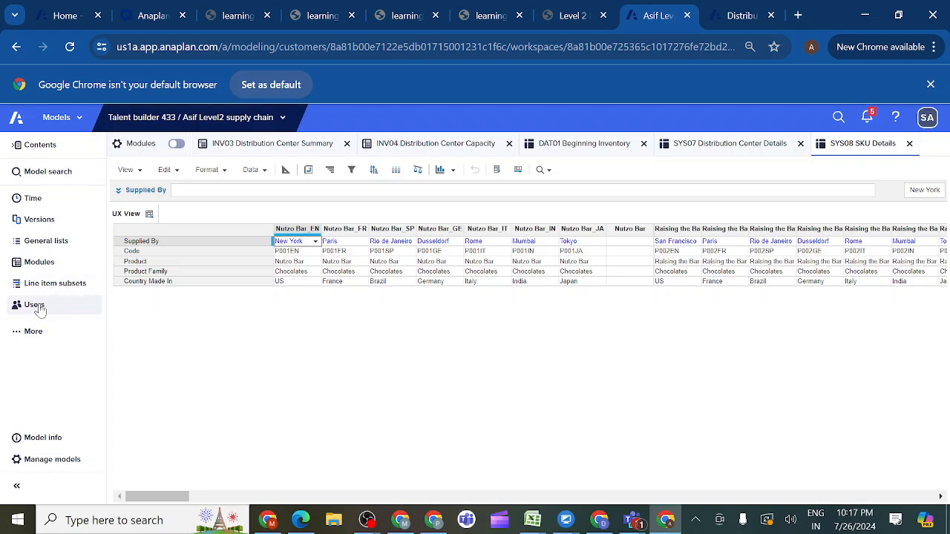
{"action": "left_click", "coordinate": [37, 307]}
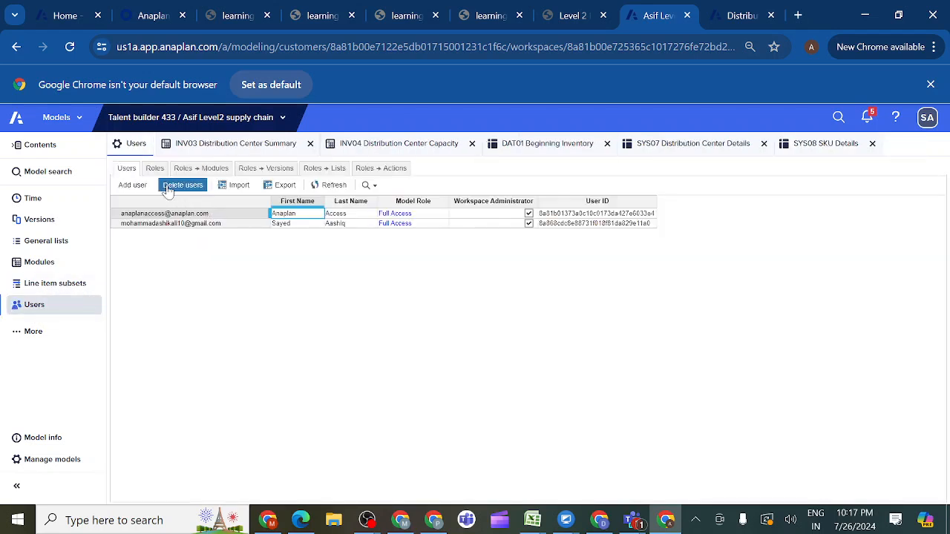
{"action": "left_click", "coordinate": [155, 169]}
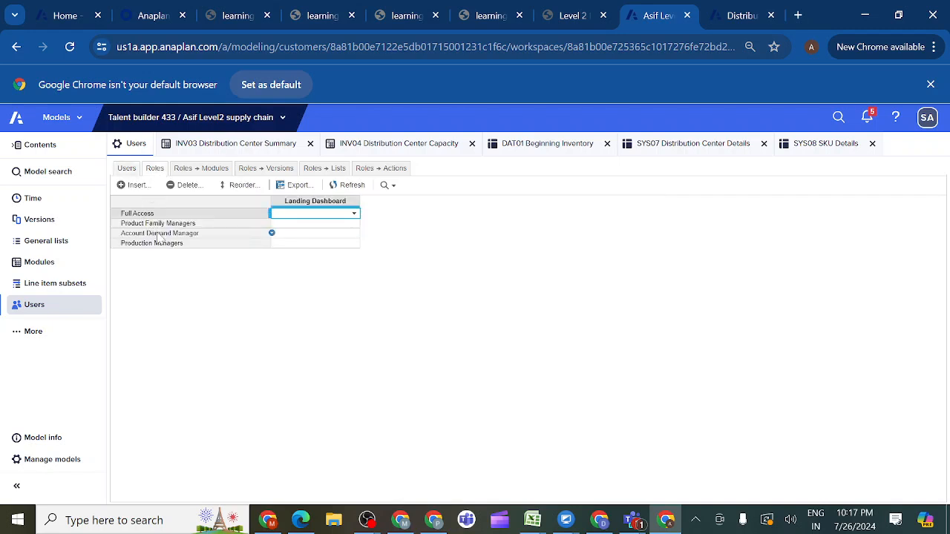
{"action": "left_click", "coordinate": [163, 247]}
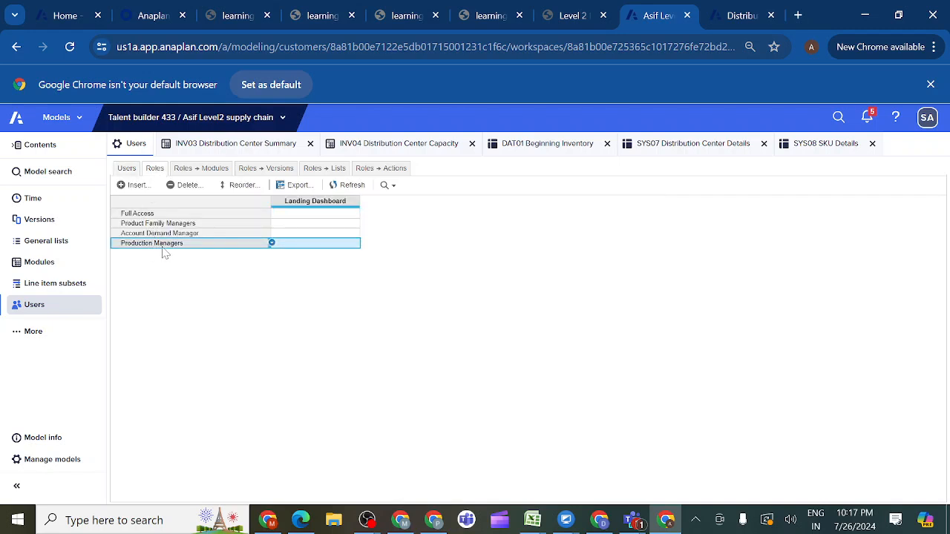
{"action": "left_click", "coordinate": [138, 186]}
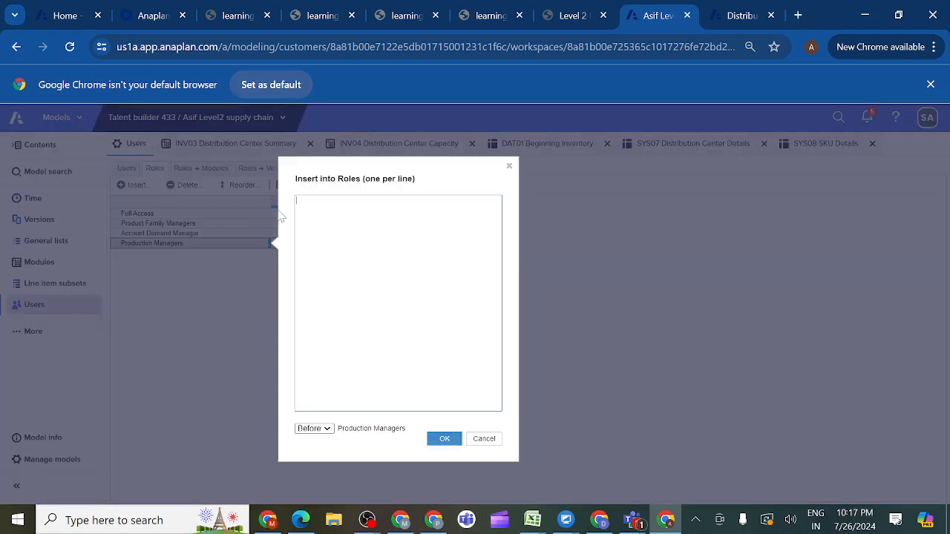
{"action": "key", "text": "ctrl+v"}
{"action": "left_click", "coordinate": [327, 429]}
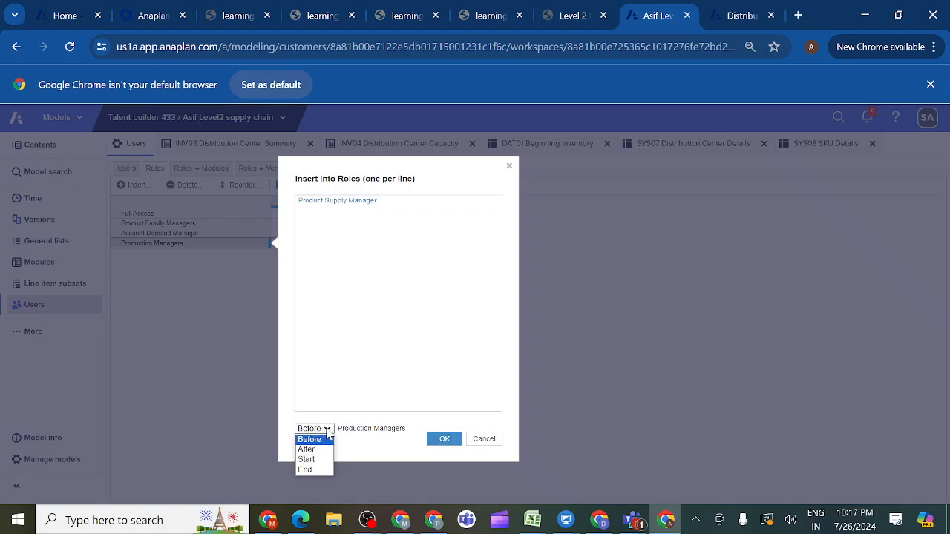
{"action": "left_click", "coordinate": [309, 471]}
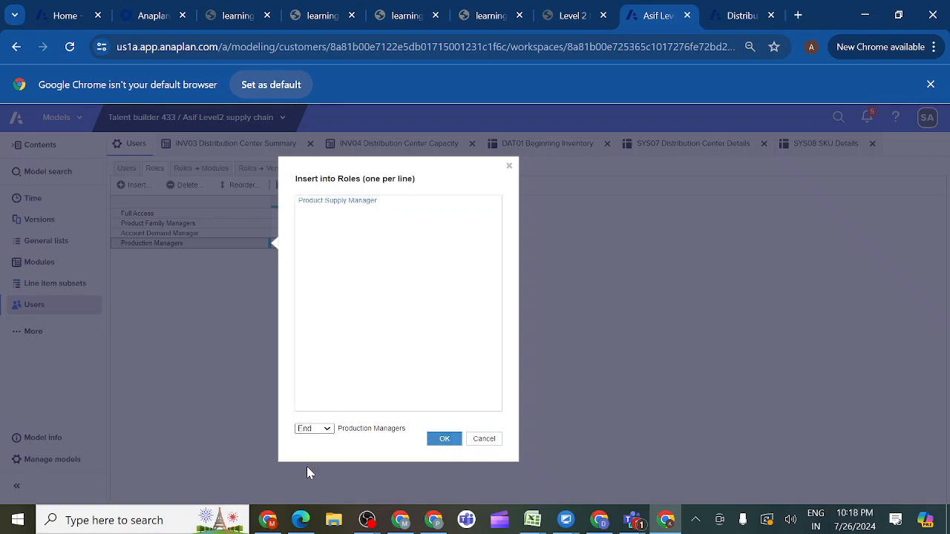
{"action": "left_click", "coordinate": [441, 444]}
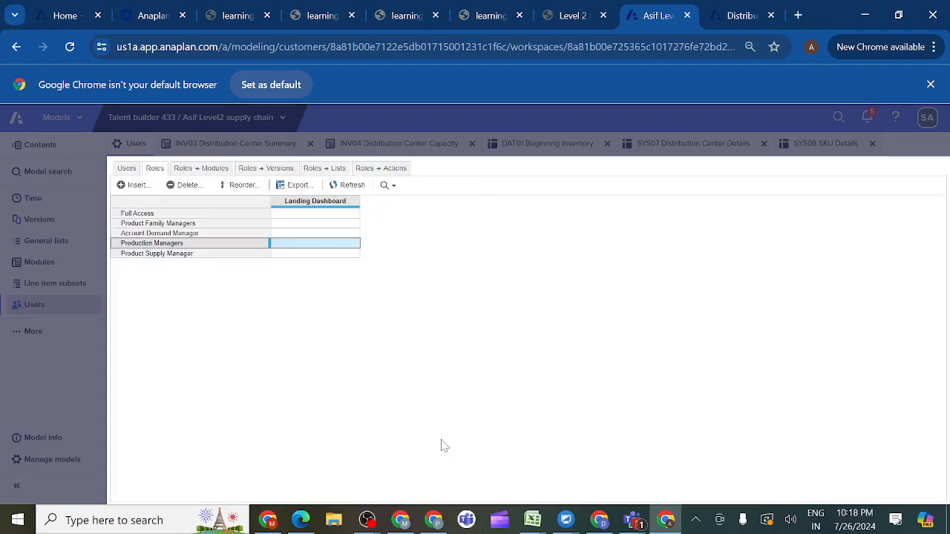
- Examine the roles' module access settings and recheck the Product Supply Manager requirements in activity 3.6.1
{"action": "left_click", "coordinate": [197, 168]}
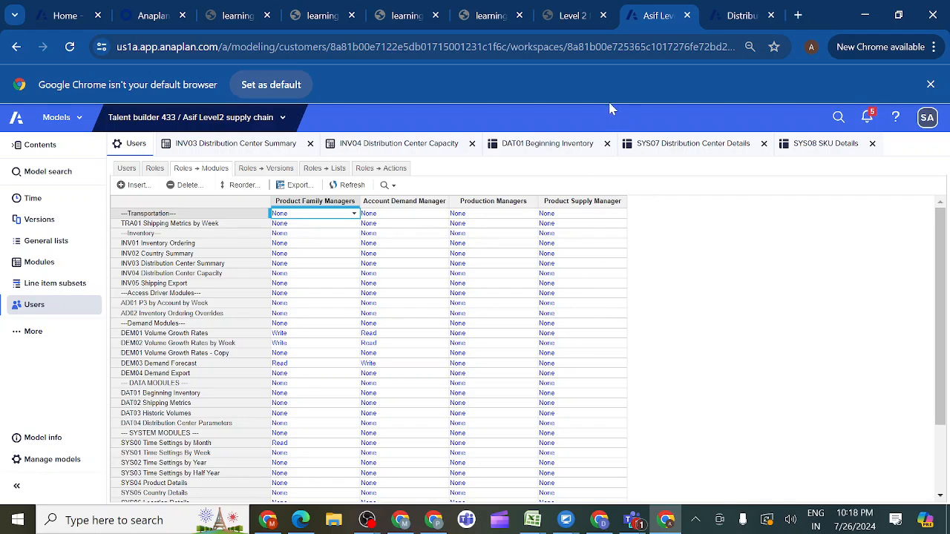
{"action": "left_click", "coordinate": [593, 22]}
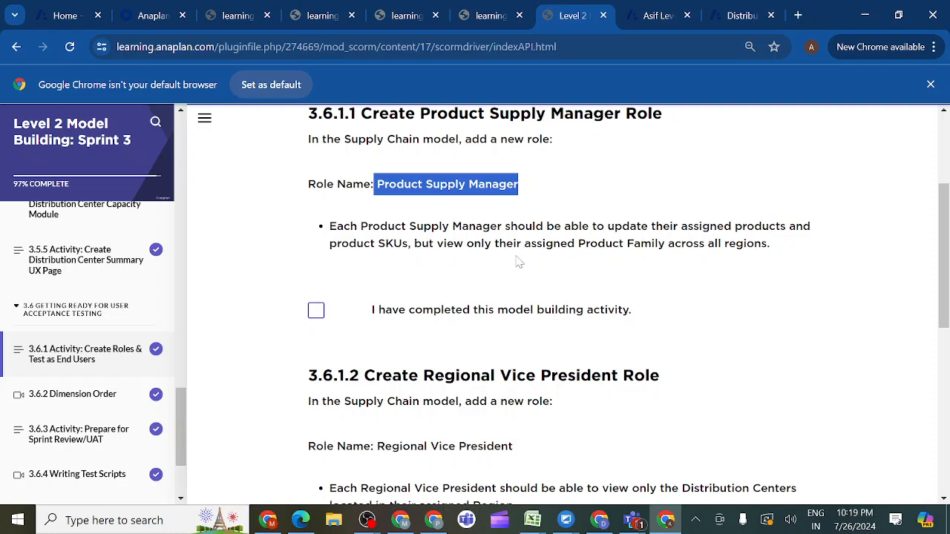
{"action": "left_click", "coordinate": [659, 16]}
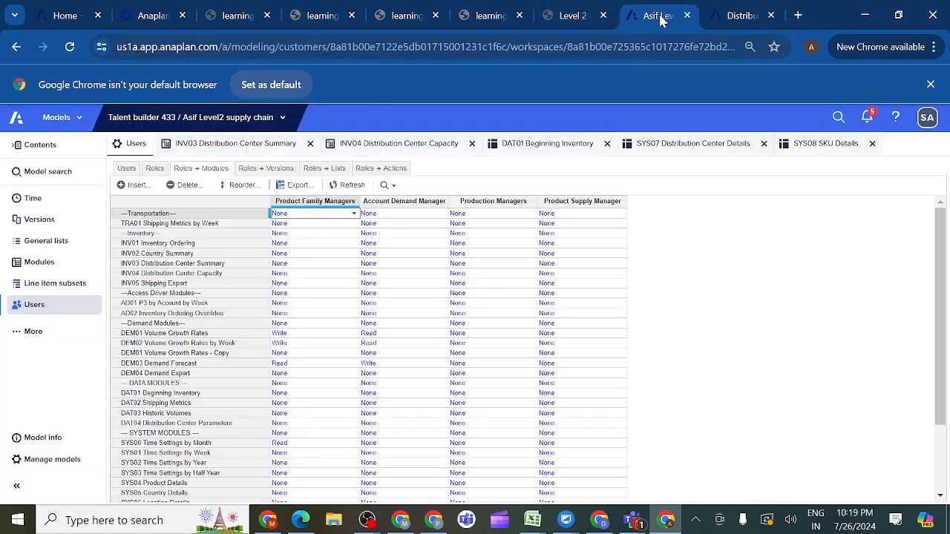
- Enable selective access on the P3 SKU general list and accept the confirmation
{"action": "left_click", "coordinate": [66, 246]}
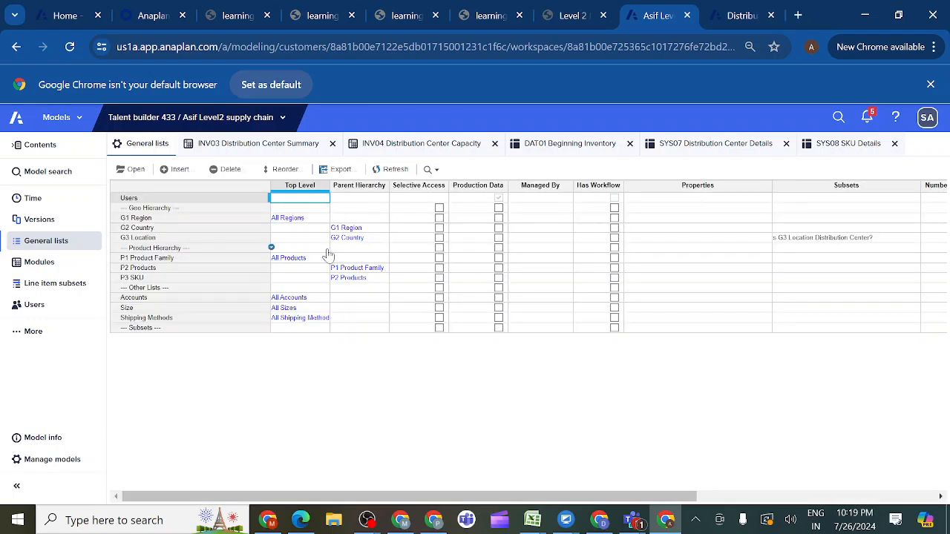
{"action": "left_click", "coordinate": [170, 281]}
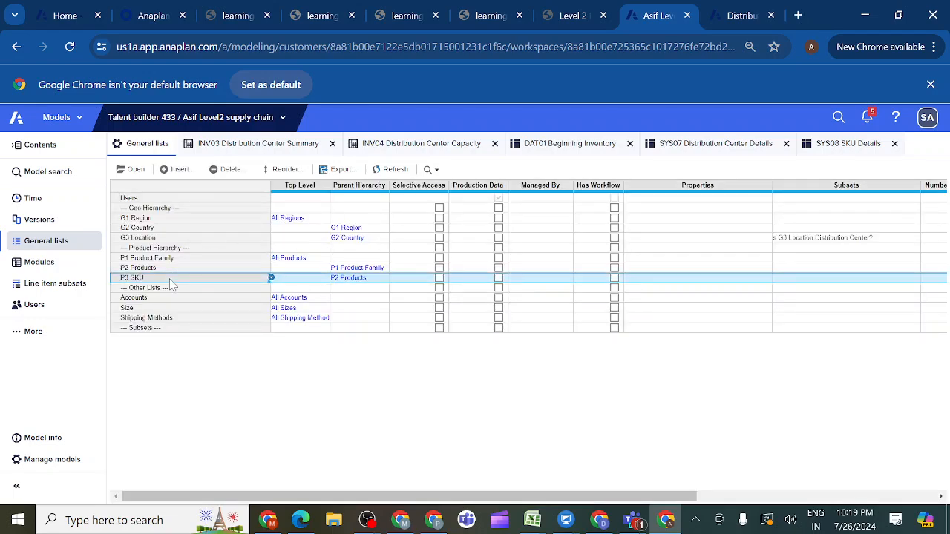
{"action": "left_click", "coordinate": [440, 278]}
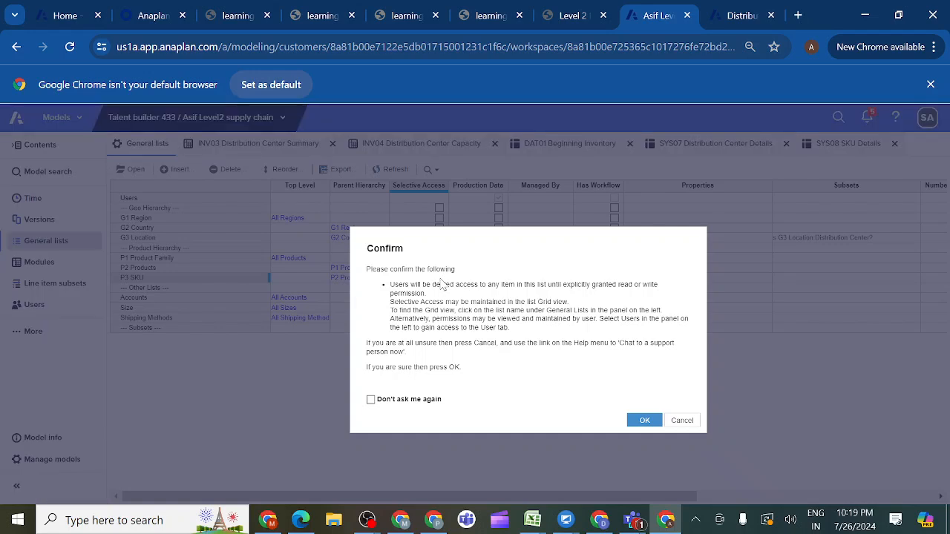
{"action": "left_click", "coordinate": [644, 421]}
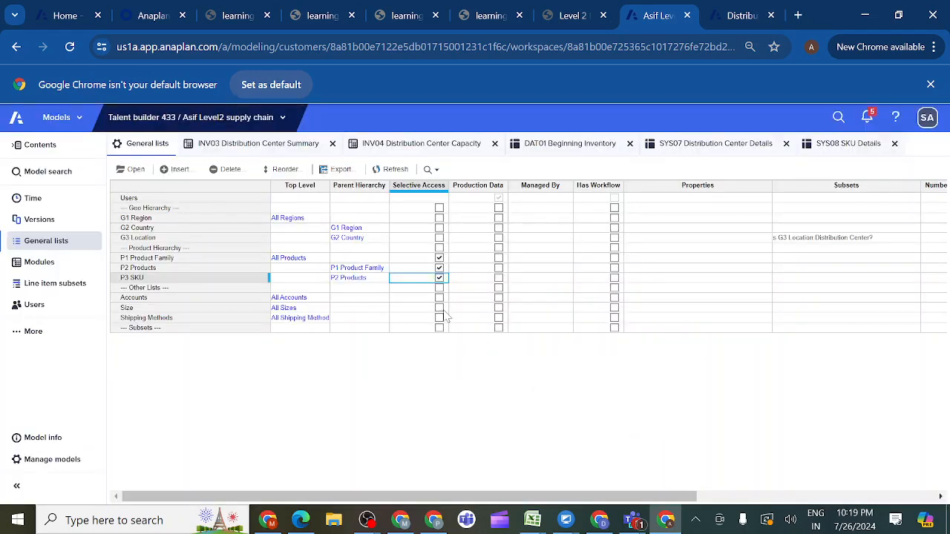
- Assign the Product Supply Manager model role to the first user in the model's users list
{"action": "left_click", "coordinate": [34, 307]}
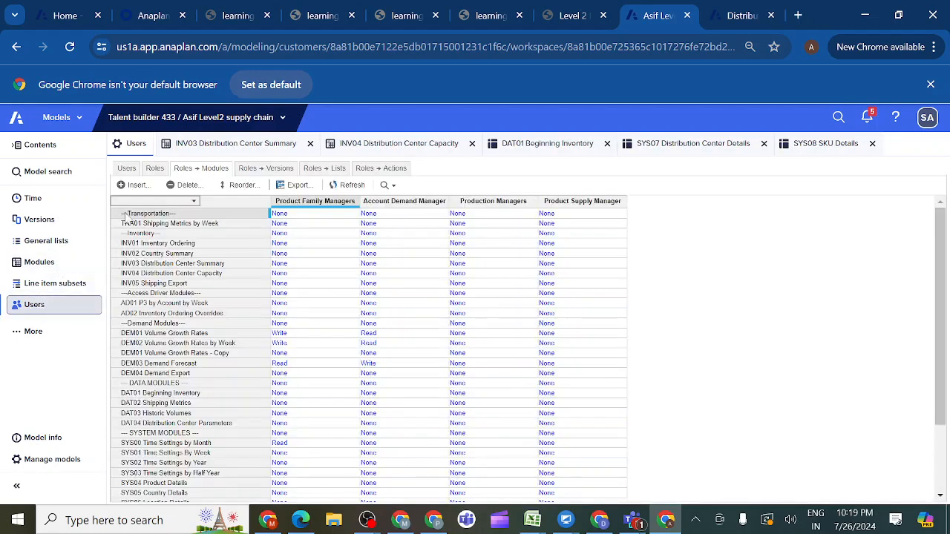
{"action": "left_click", "coordinate": [127, 168]}
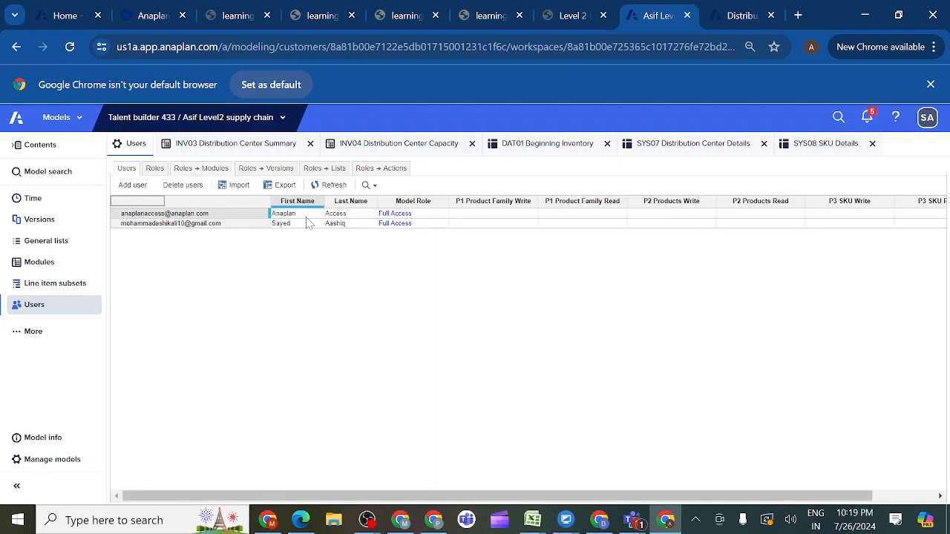
{"action": "left_click", "coordinate": [437, 214]}
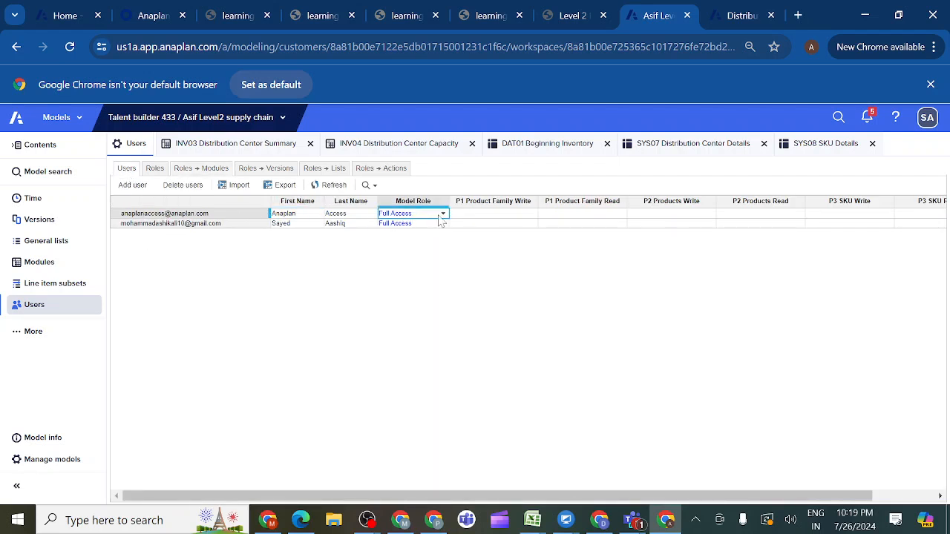
{"action": "left_click", "coordinate": [443, 215]}
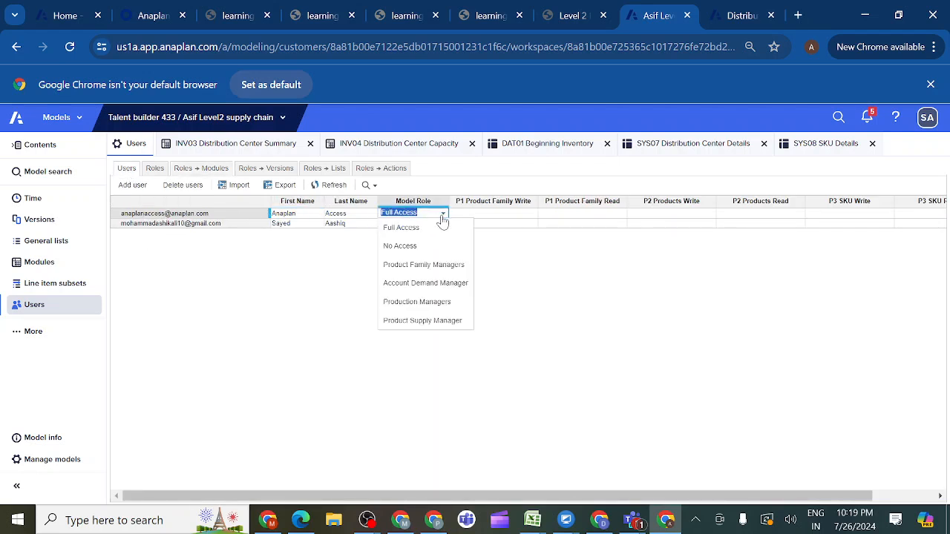
{"action": "left_click", "coordinate": [410, 320]}
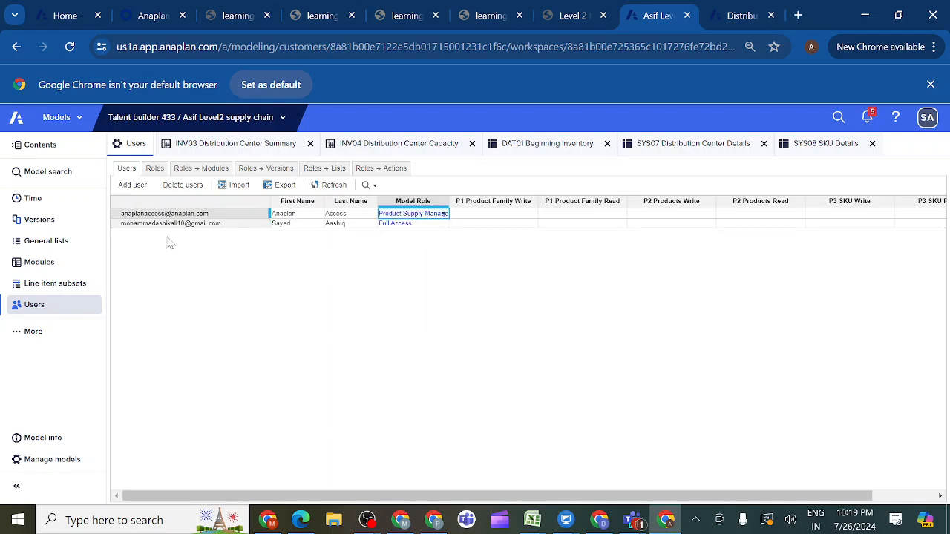
- Grant the Product Supply Manager user write access to Chocolates in the P1 Product Family list
{"action": "left_click", "coordinate": [194, 170]}
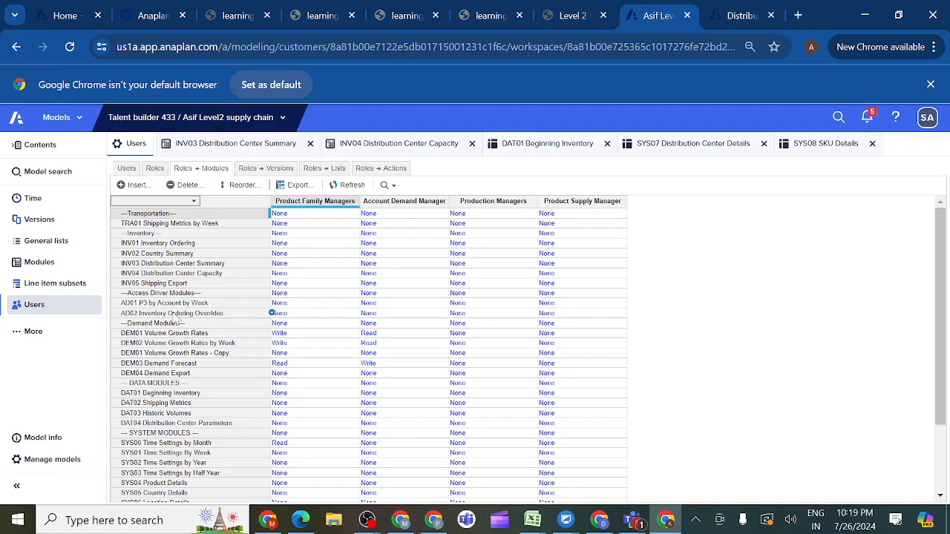
{"action": "left_click", "coordinate": [34, 305]}
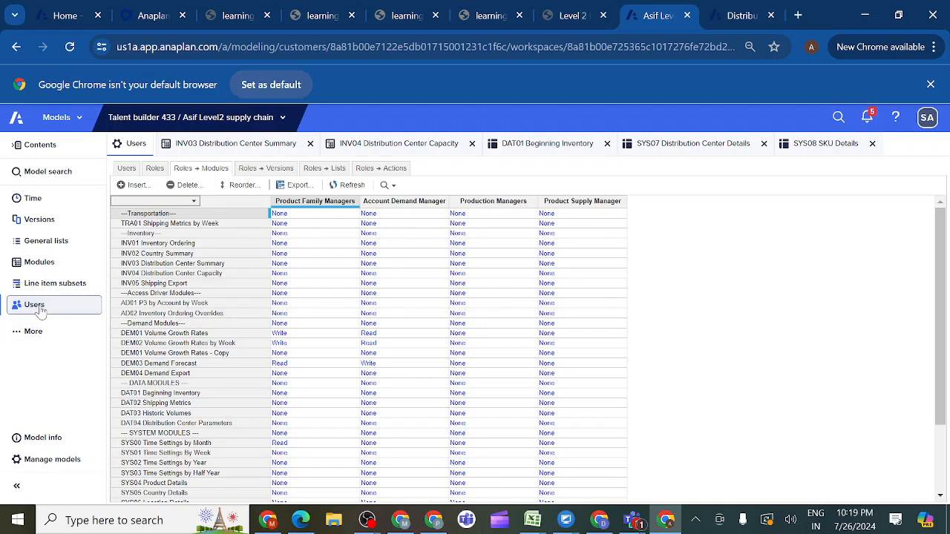
{"action": "left_click", "coordinate": [126, 168]}
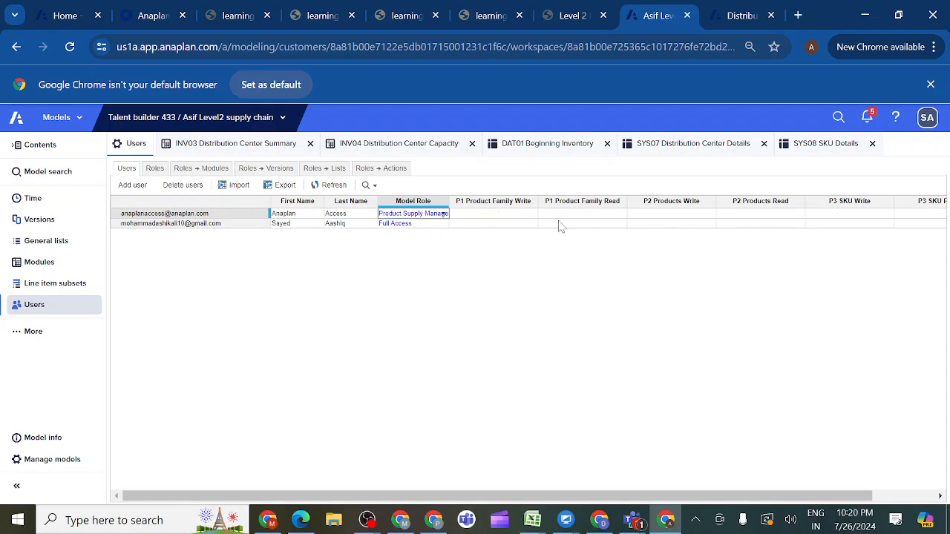
{"action": "left_click", "coordinate": [526, 215]}
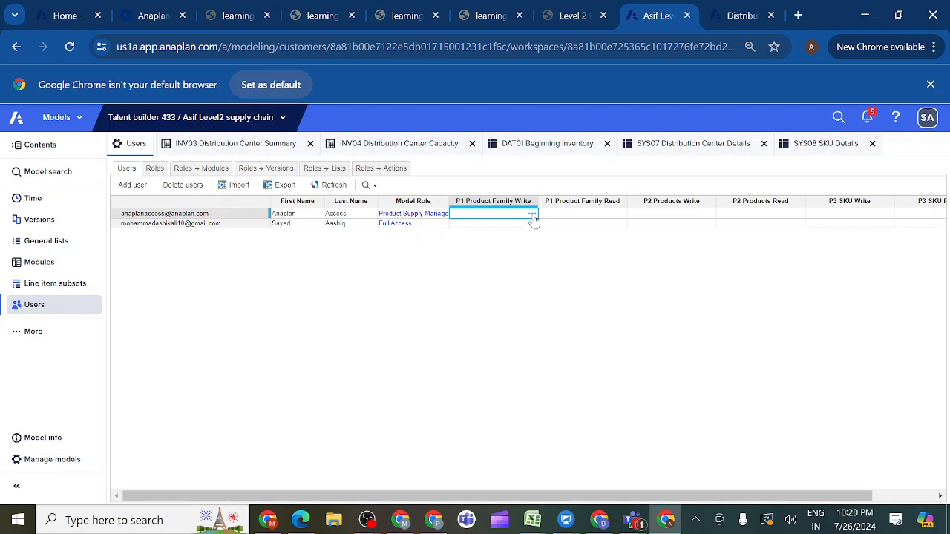
{"action": "left_click", "coordinate": [532, 215]}
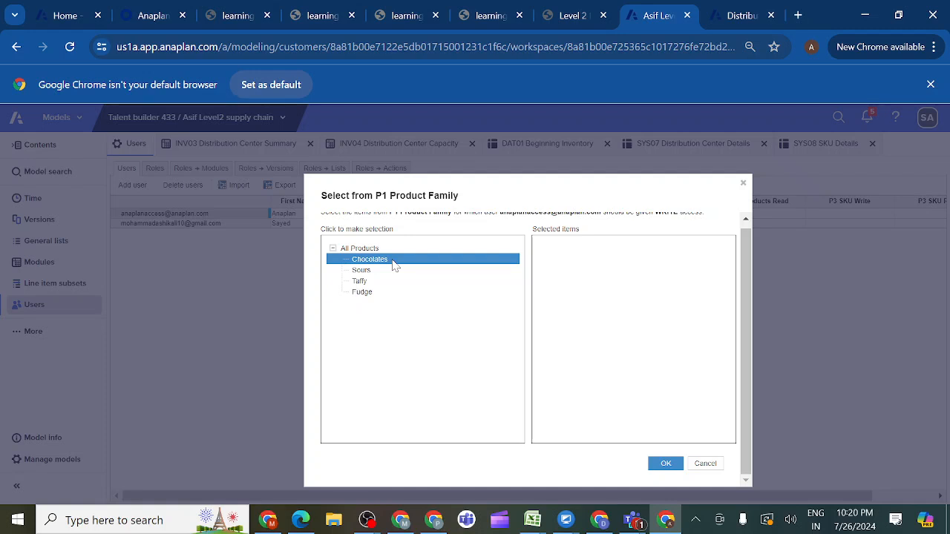
{"action": "left_click", "coordinate": [394, 263]}
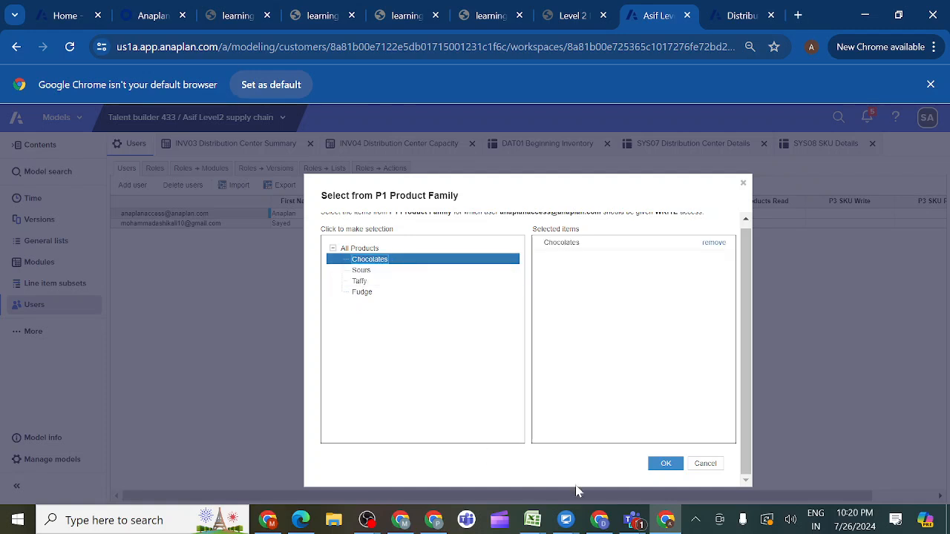
{"action": "left_click", "coordinate": [664, 468]}
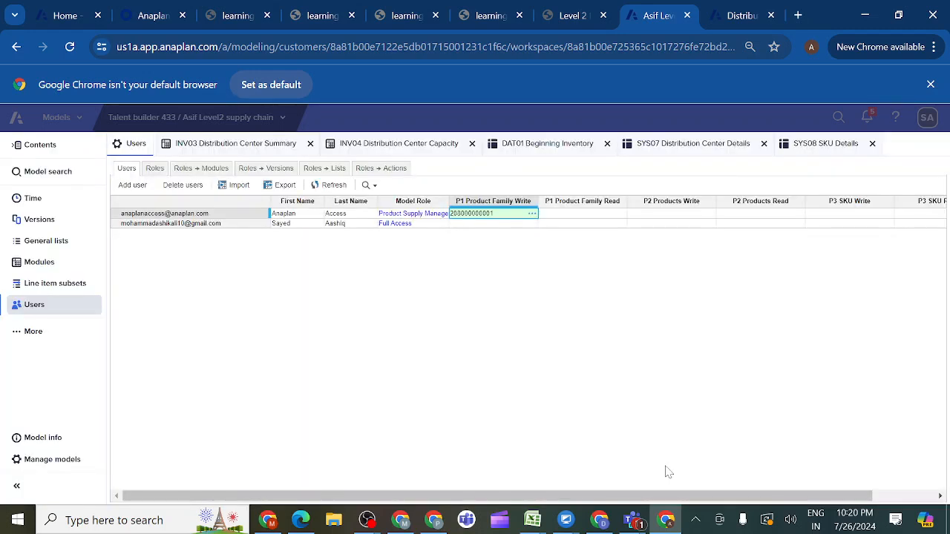
- Grant the same user read access to Sours, Taffy and Fudge in the P1 Product Family list
{"action": "left_click", "coordinate": [576, 215]}
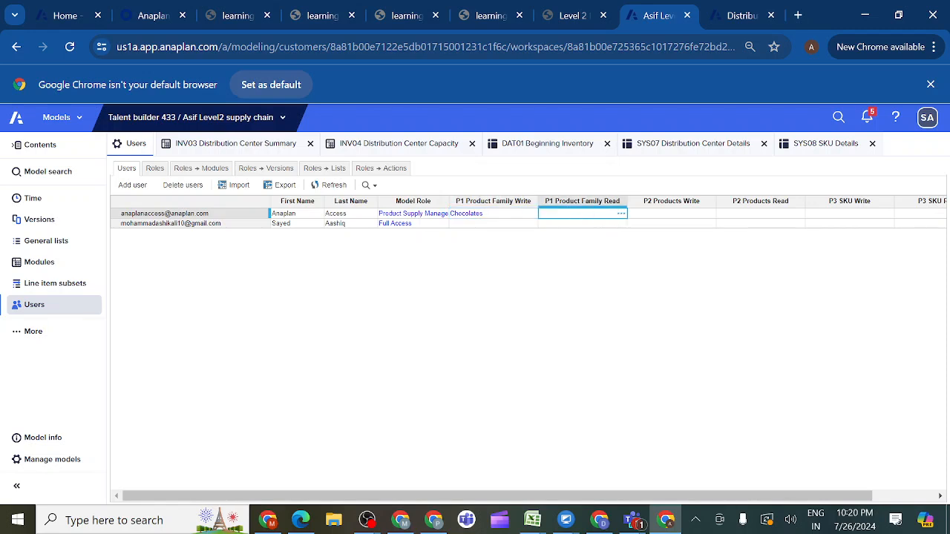
{"action": "left_click", "coordinate": [621, 214]}
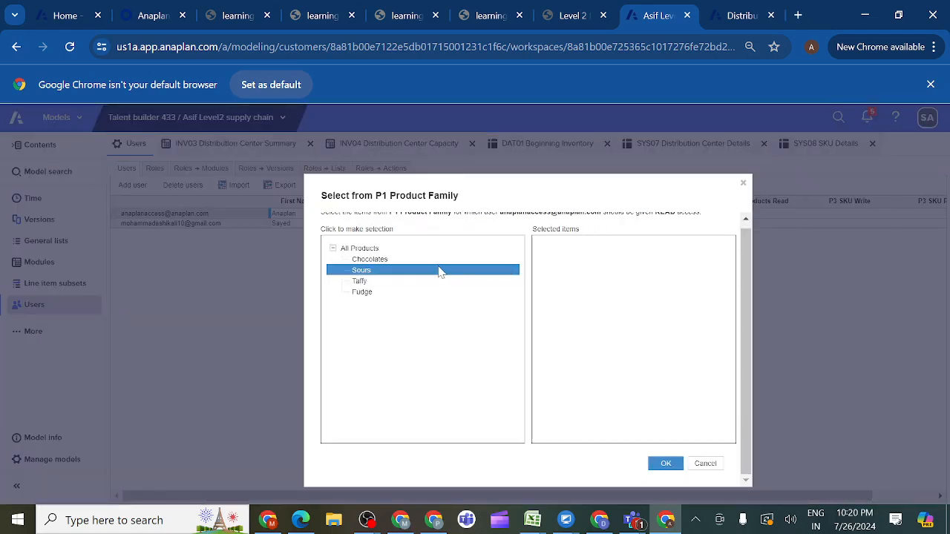
{"action": "left_click", "coordinate": [405, 273]}
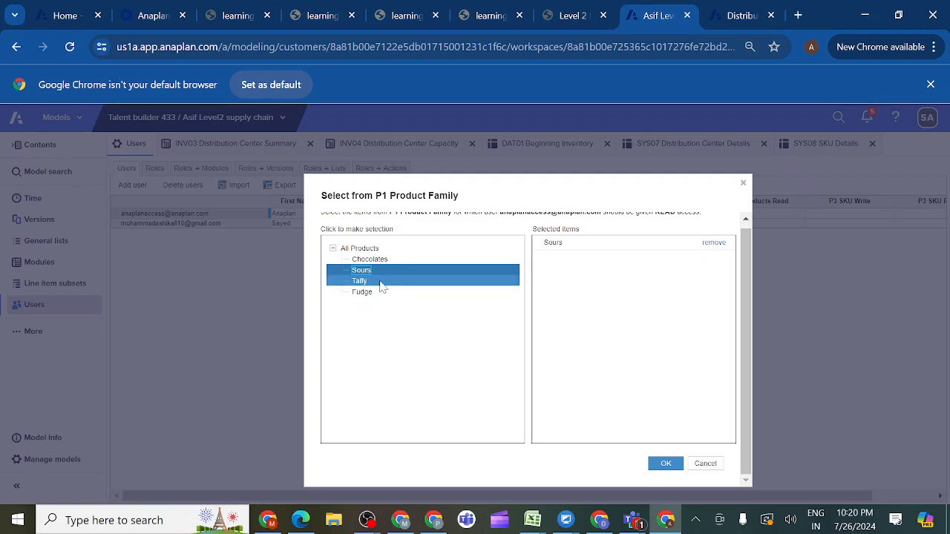
{"action": "left_click", "coordinate": [380, 286]}
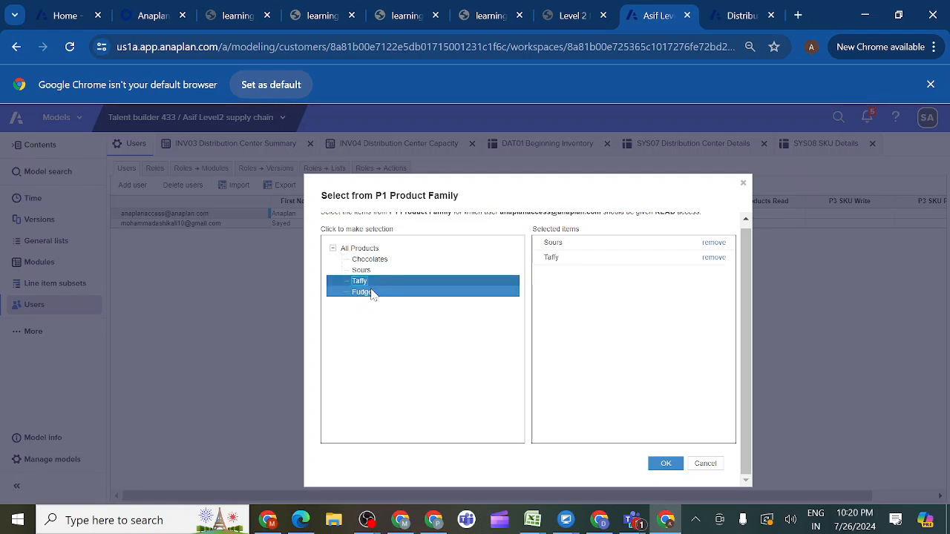
{"action": "left_click", "coordinate": [373, 293]}
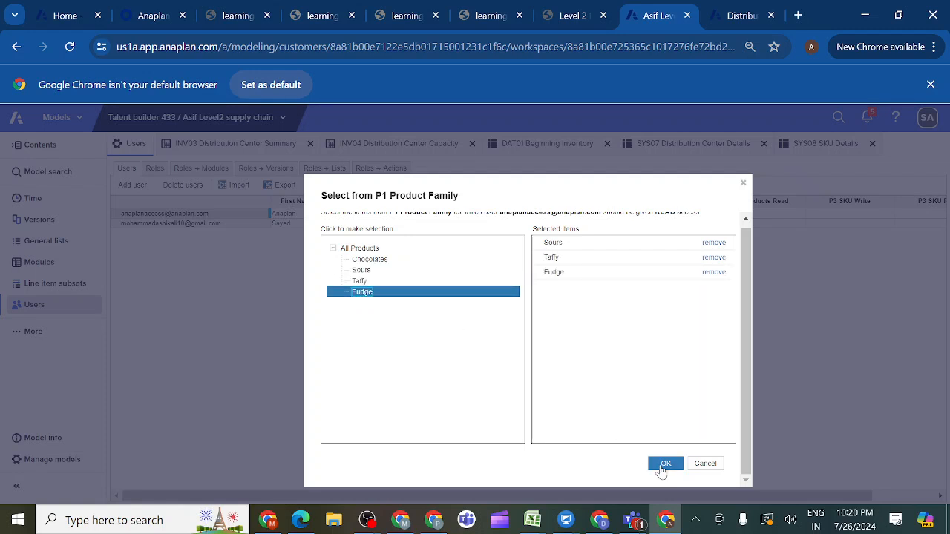
{"action": "left_click", "coordinate": [663, 468]}
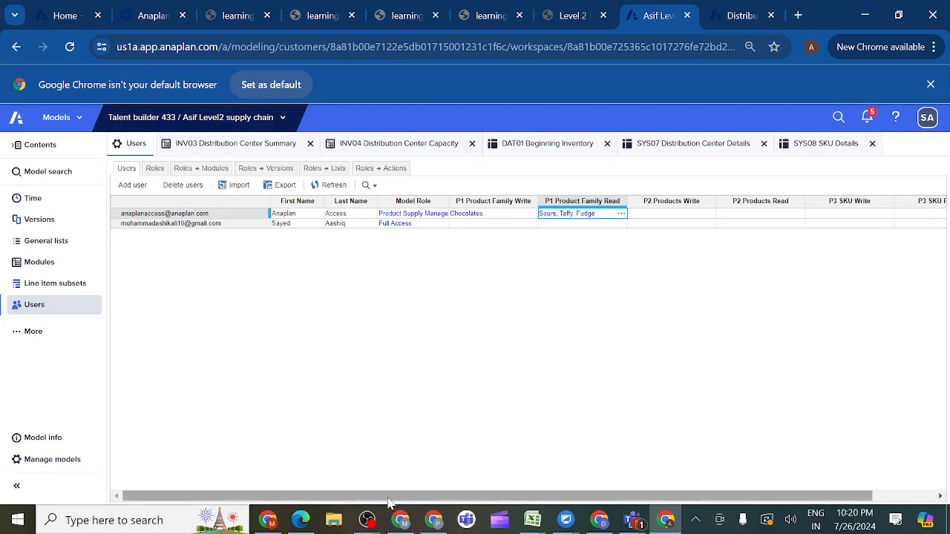
{"action": "left_click_drag", "start_coordinate": [385, 503], "coordinate": [355, 497]}
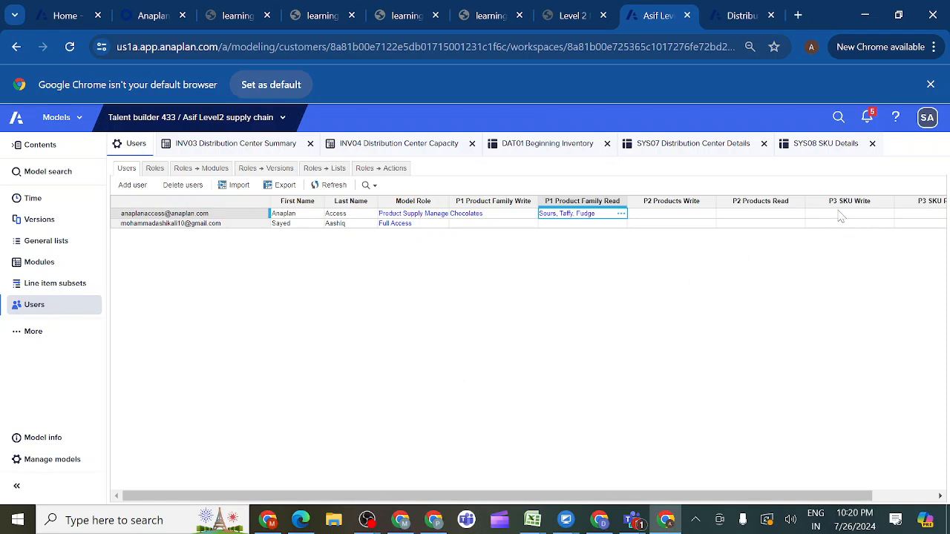
{"action": "left_click", "coordinate": [697, 215]}
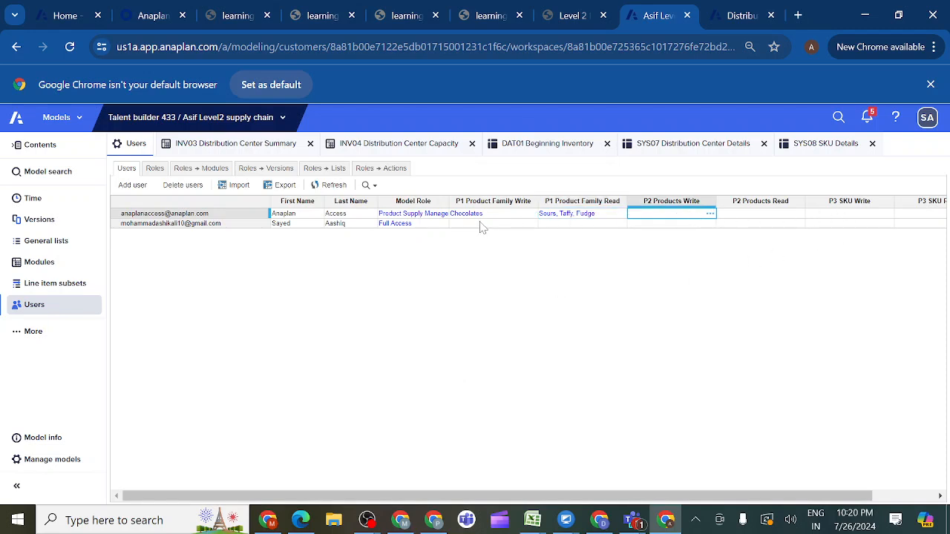
{"action": "left_click", "coordinate": [710, 214]}
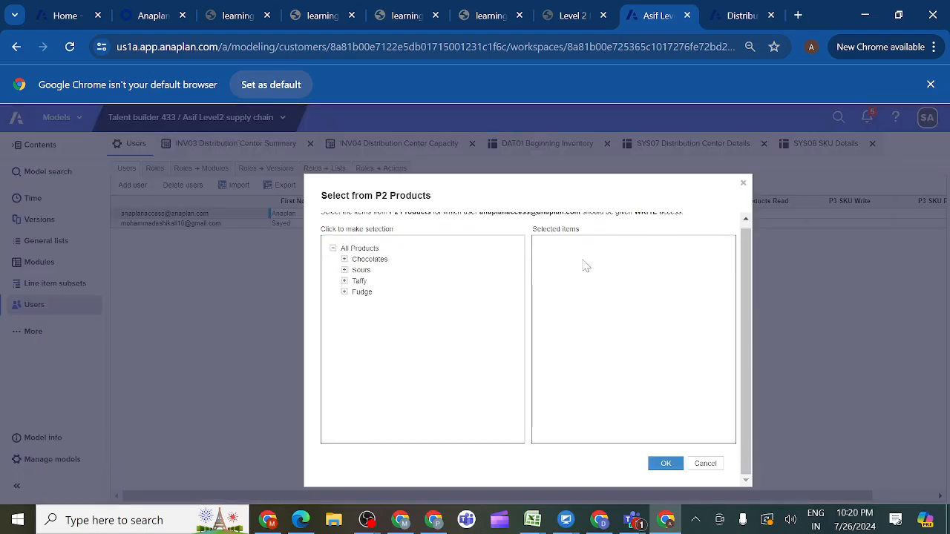
{"action": "left_click", "coordinate": [705, 464]}
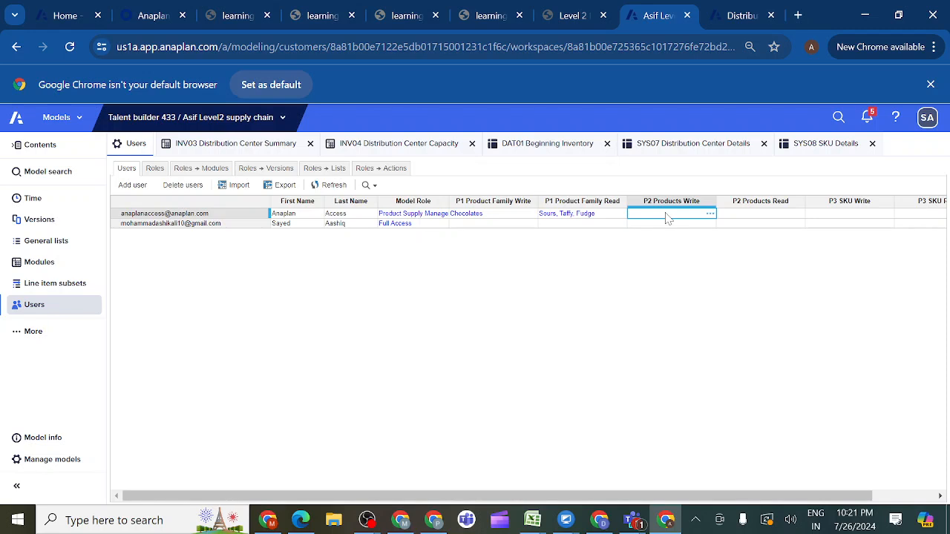
- Check the lists' selective access, the Product Supply Manager requirements in activity 3.6.1, and which lists the inventory modules apply to
{"action": "left_click", "coordinate": [46, 241]}
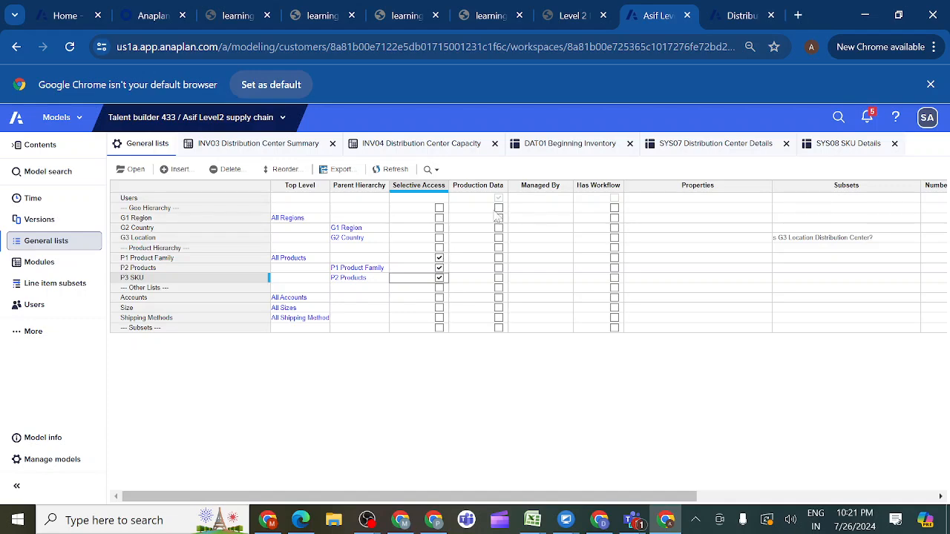
{"action": "left_click", "coordinate": [591, 16]}
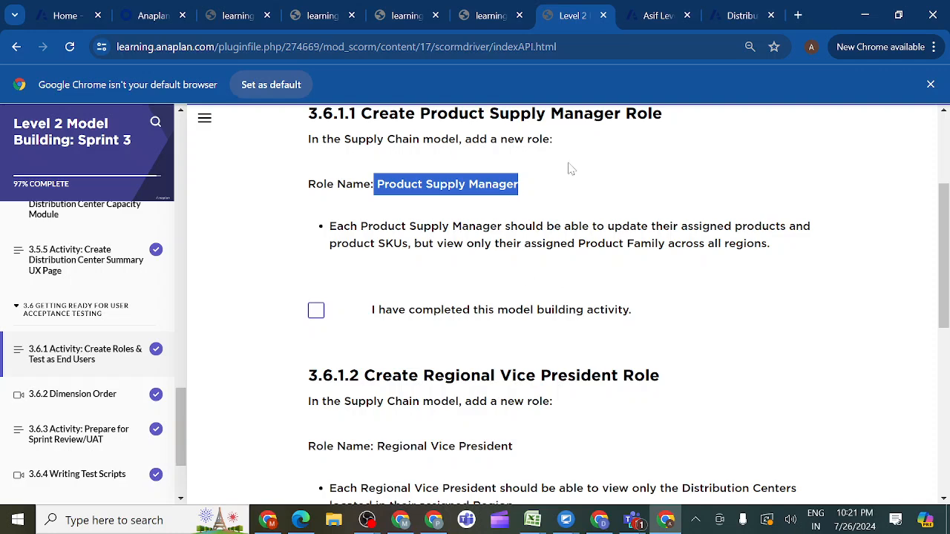
{"action": "left_click", "coordinate": [658, 15]}
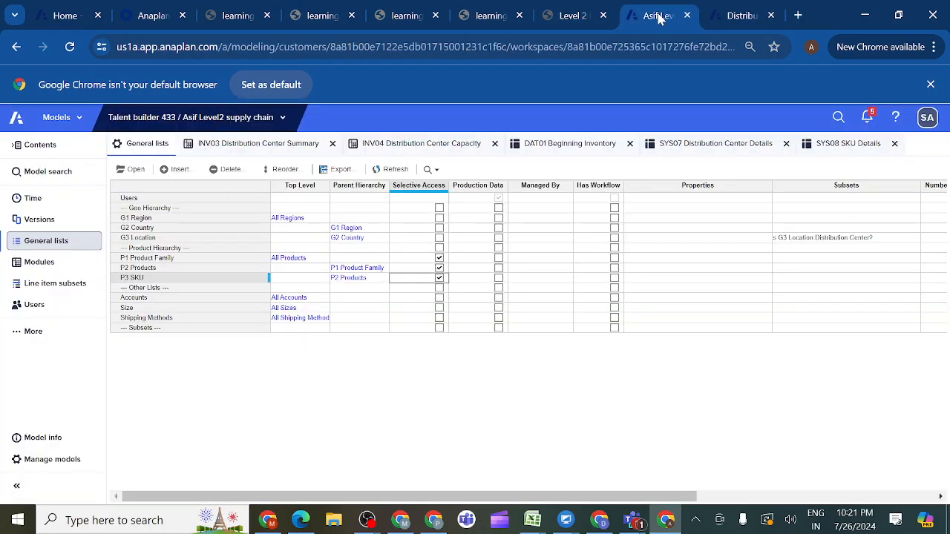
{"action": "left_click", "coordinate": [40, 262]}
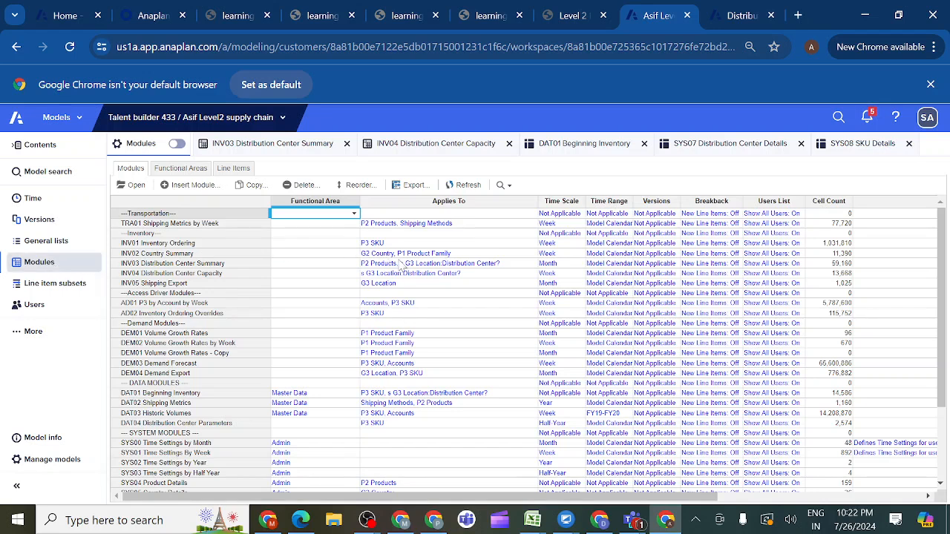
{"action": "left_click", "coordinate": [271, 245]}
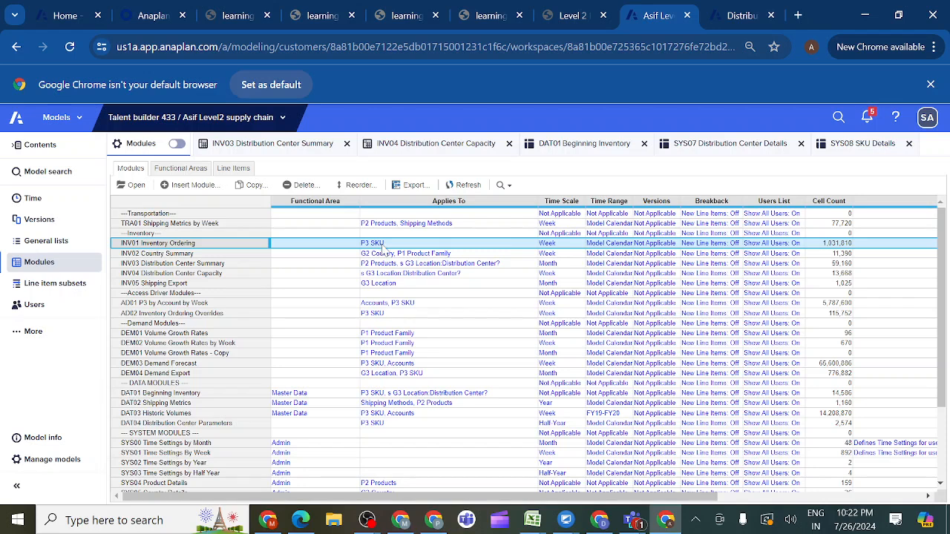
- Grant the Product Supply Manager role write access to the modules INV01 Inventory Ordering, INV02 Country Summary and INV03 Distribution Center Summary
{"action": "left_click", "coordinate": [37, 307]}
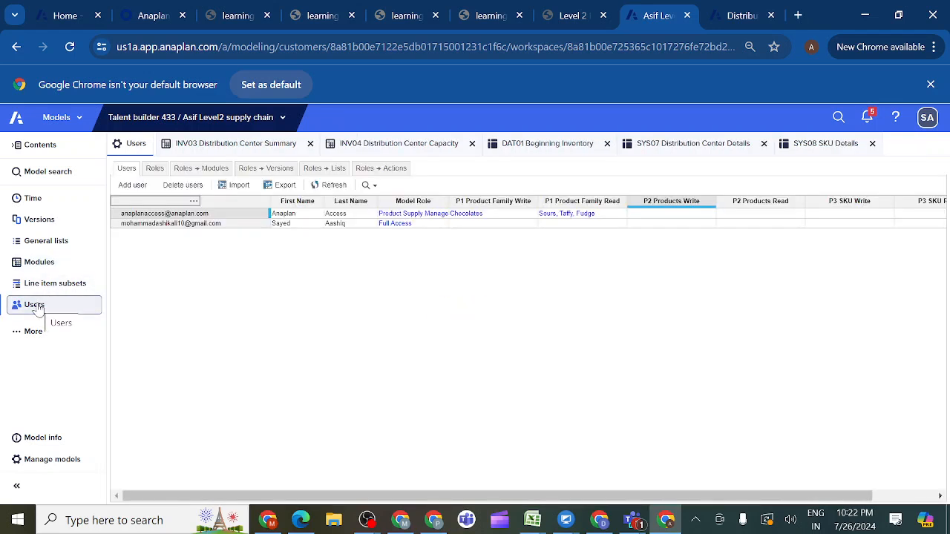
{"action": "left_click", "coordinate": [199, 169]}
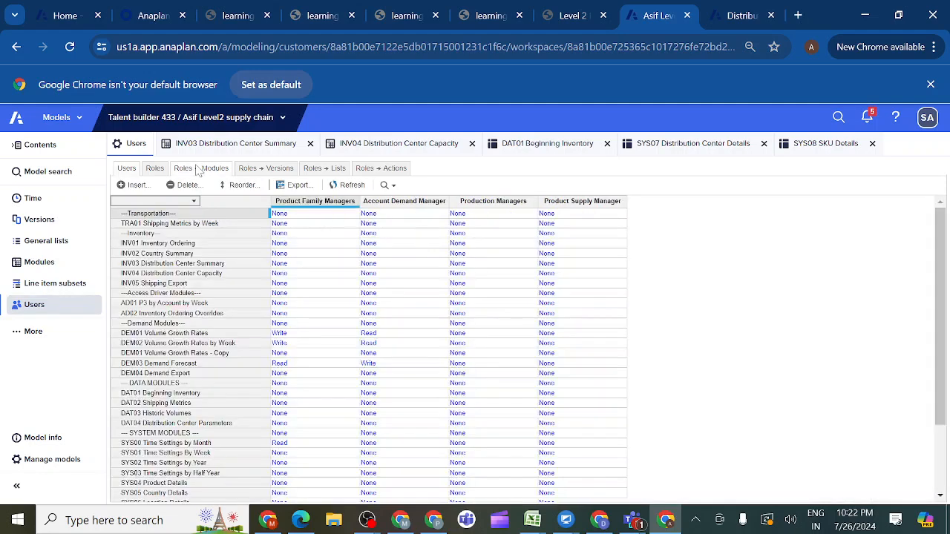
{"action": "left_click", "coordinate": [548, 245]}
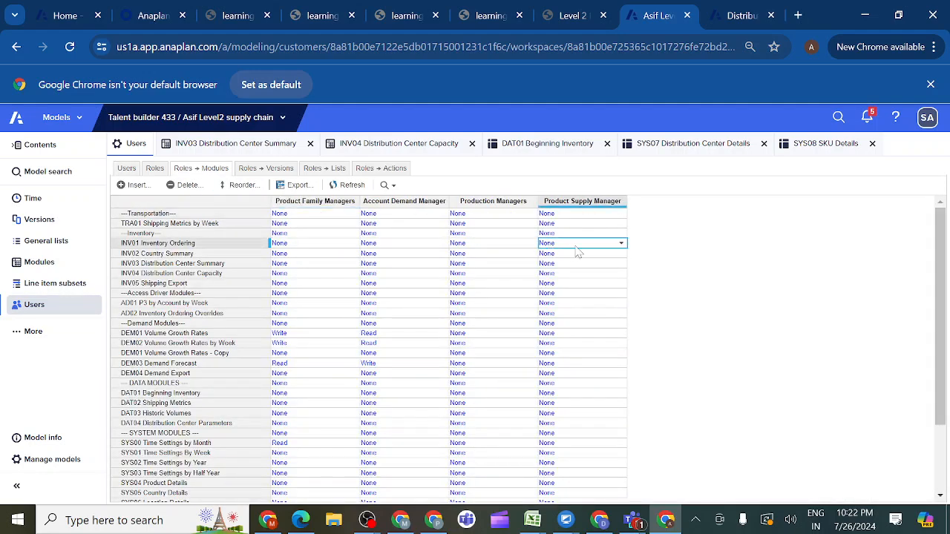
{"action": "left_click", "coordinate": [621, 245]}
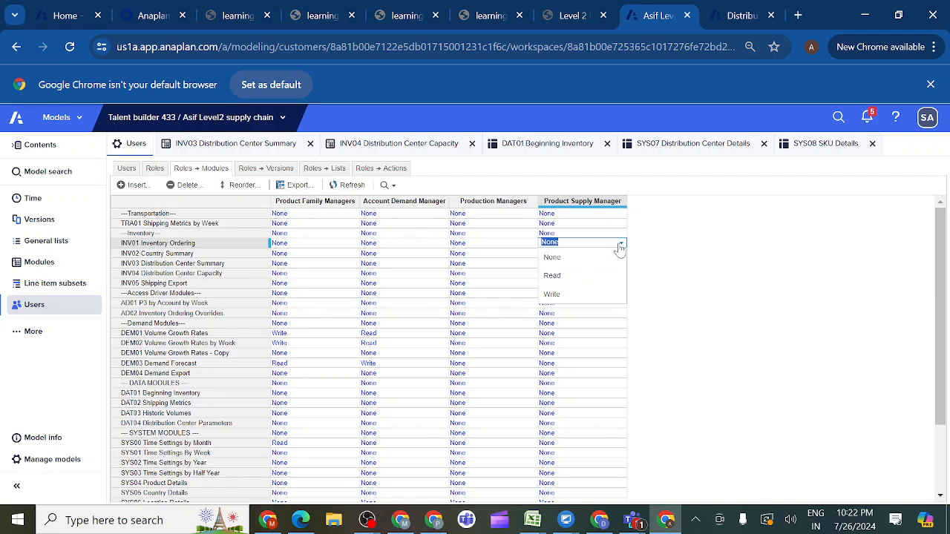
{"action": "left_click", "coordinate": [563, 295]}
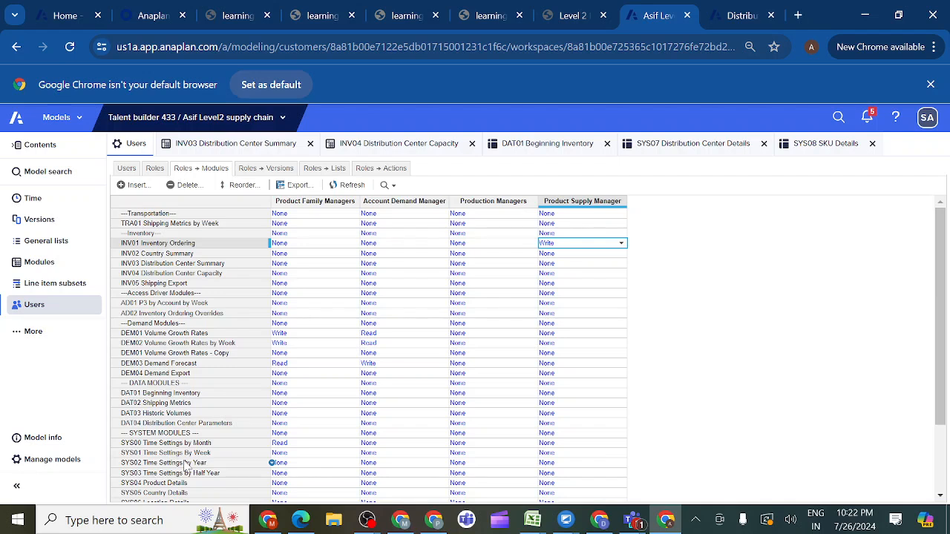
{"action": "left_click", "coordinate": [572, 255]}
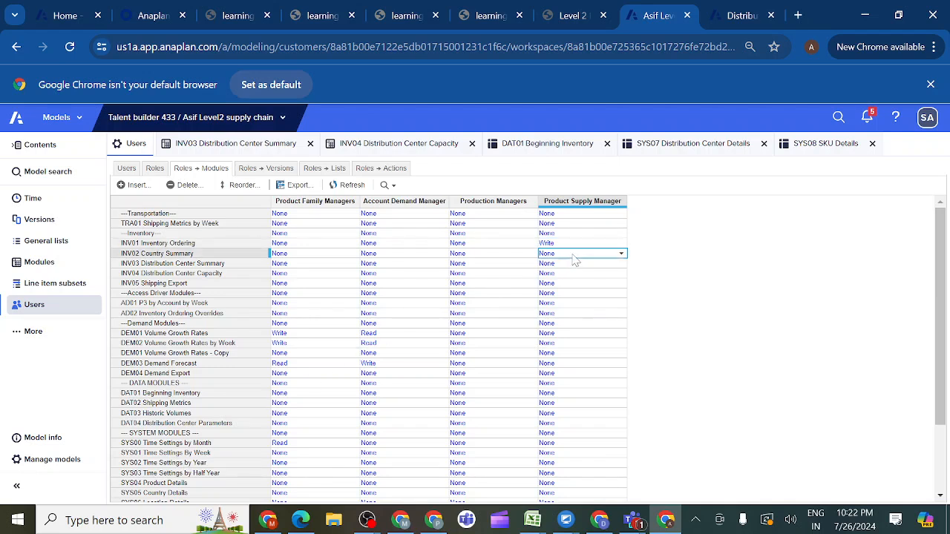
{"action": "left_click", "coordinate": [622, 255]}
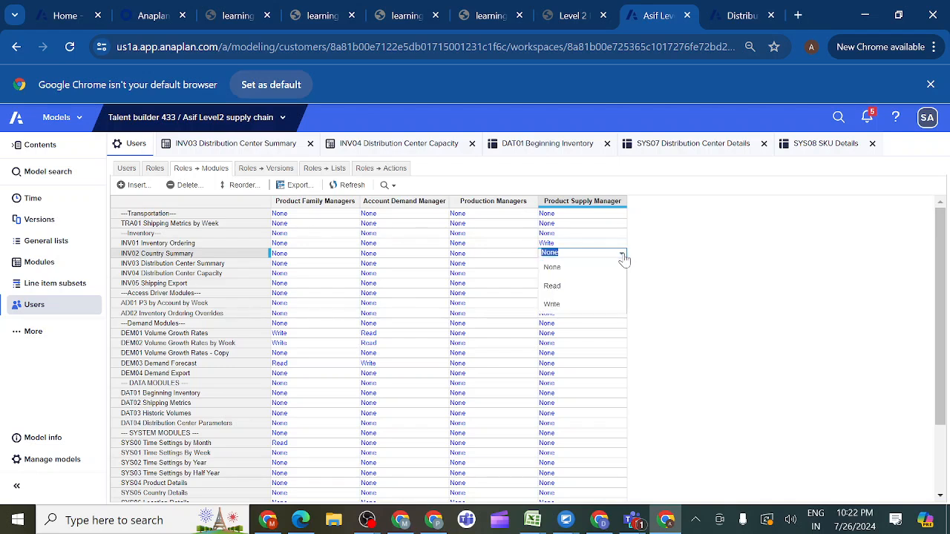
{"action": "left_click", "coordinate": [553, 306]}
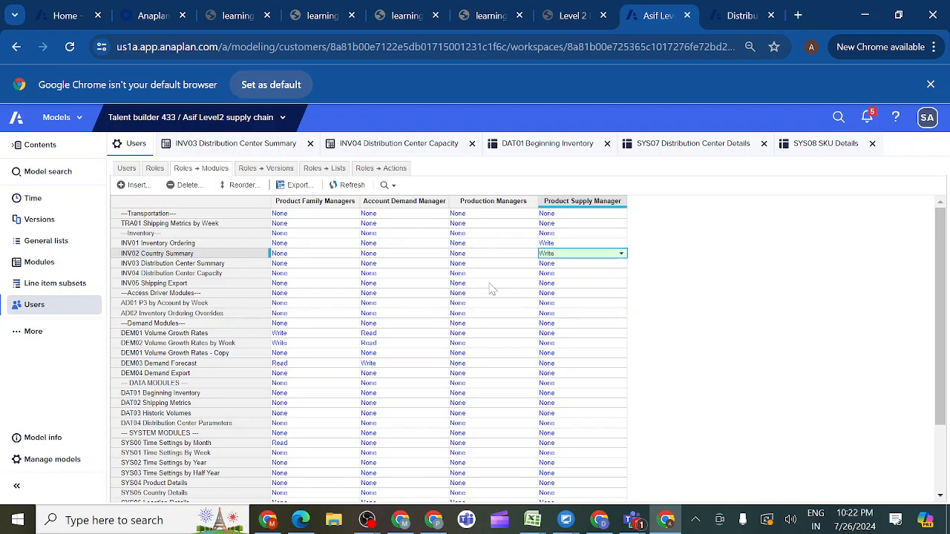
{"action": "left_click", "coordinate": [578, 264]}
{"action": "left_click", "coordinate": [620, 264]}
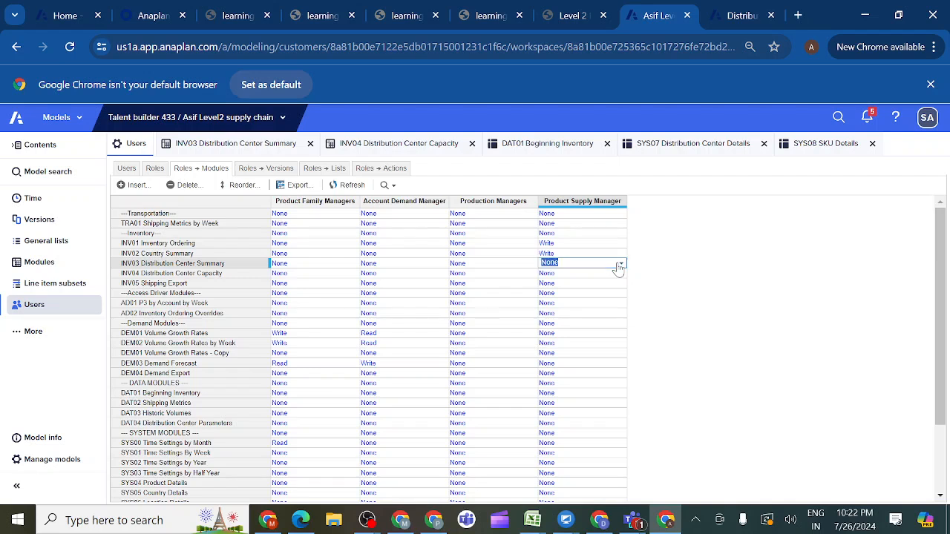
{"action": "left_click", "coordinate": [557, 315]}
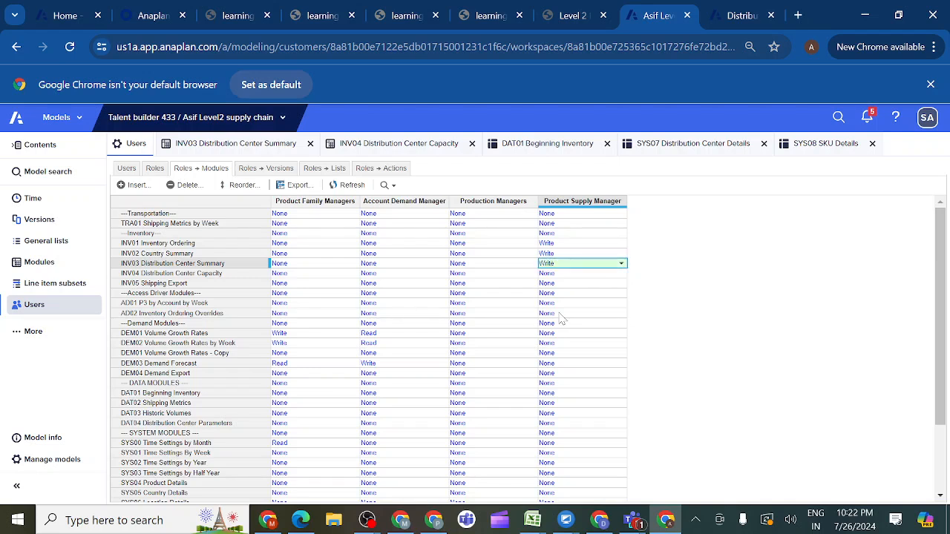
- Grant the Product Supply Manager role read access to the TRA01 Shipping Metrics by Week module
{"action": "left_click", "coordinate": [549, 224]}
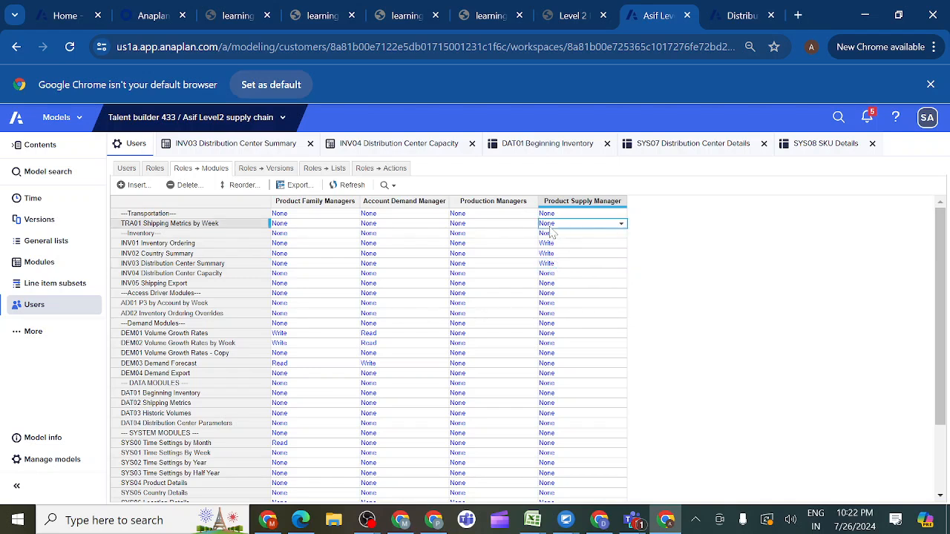
{"action": "left_click", "coordinate": [622, 227]}
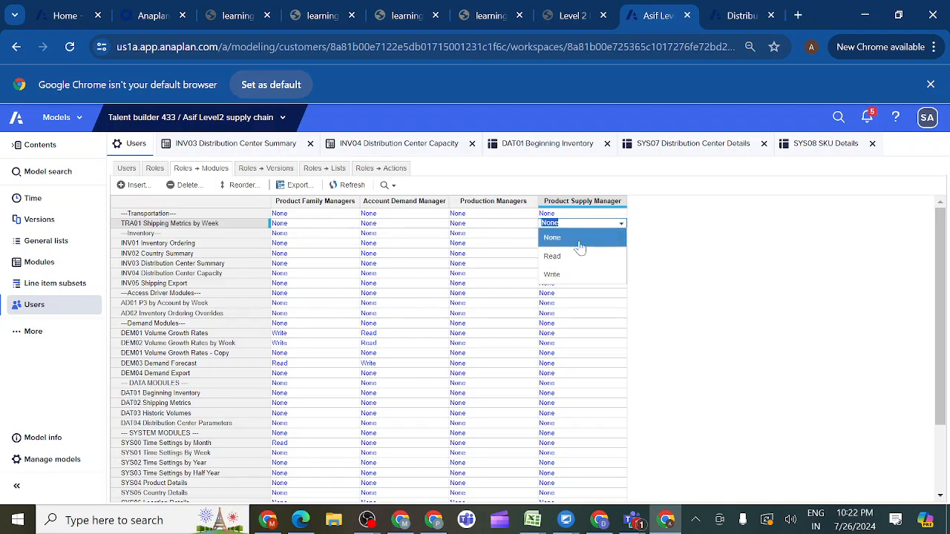
{"action": "left_click", "coordinate": [567, 257]}
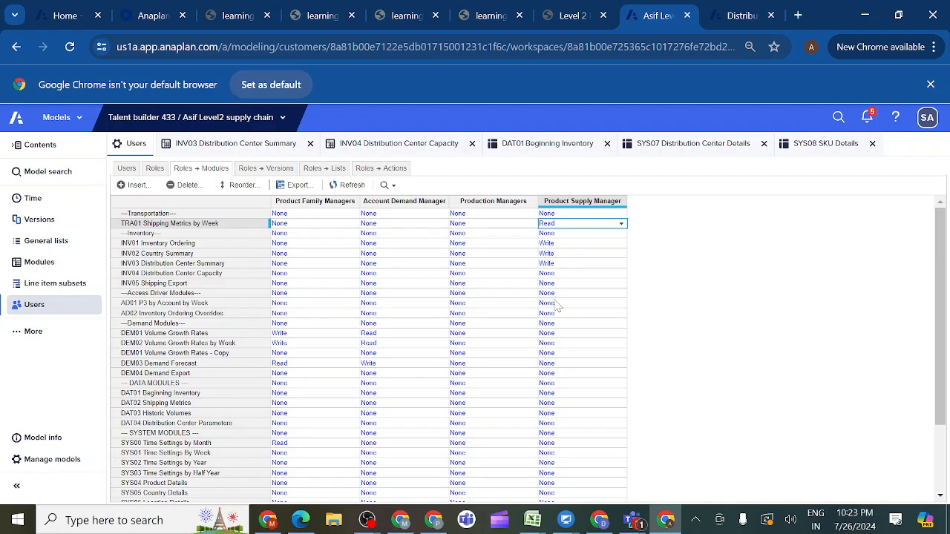
- Grant the Product Supply Manager role write access to AD01 P3 by Account by Week and the Access Driver Modules heading row
{"action": "left_click", "coordinate": [558, 303]}
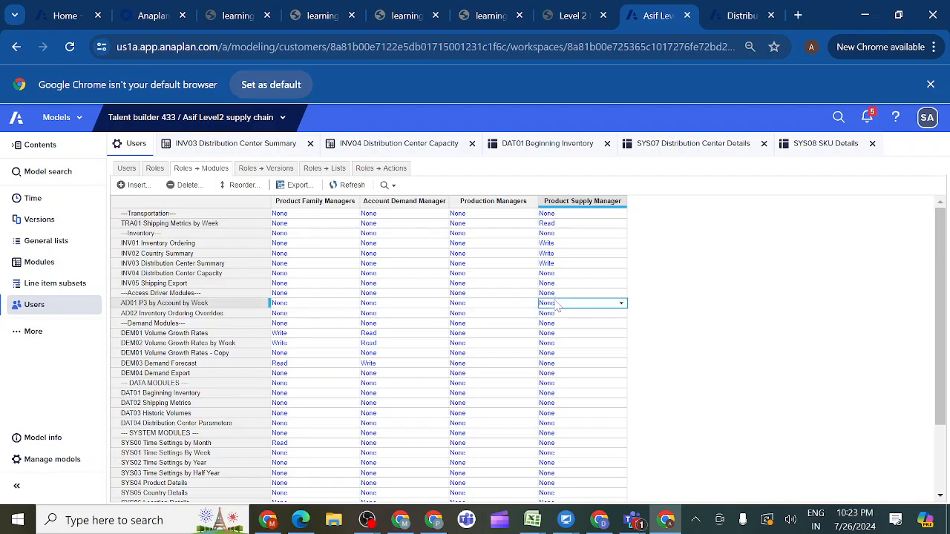
{"action": "left_click", "coordinate": [621, 305]}
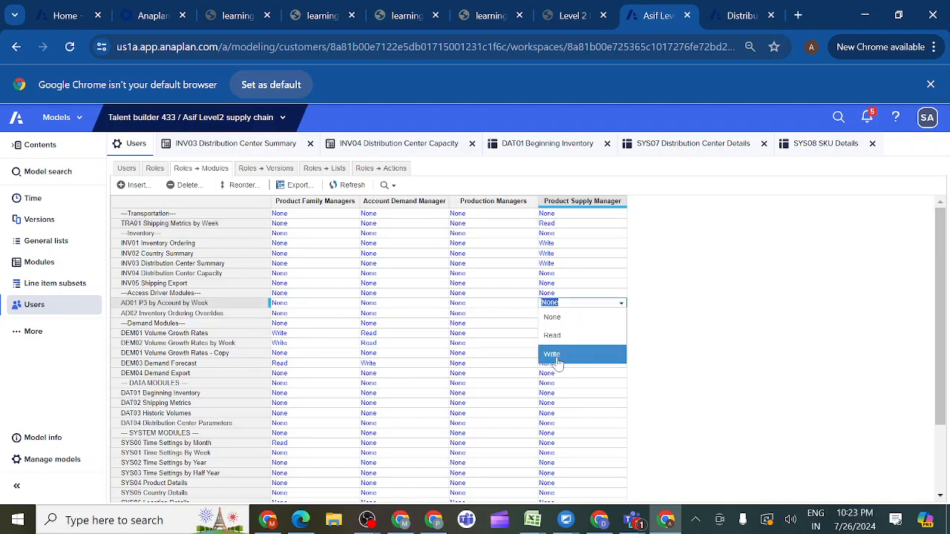
{"action": "left_click", "coordinate": [558, 356]}
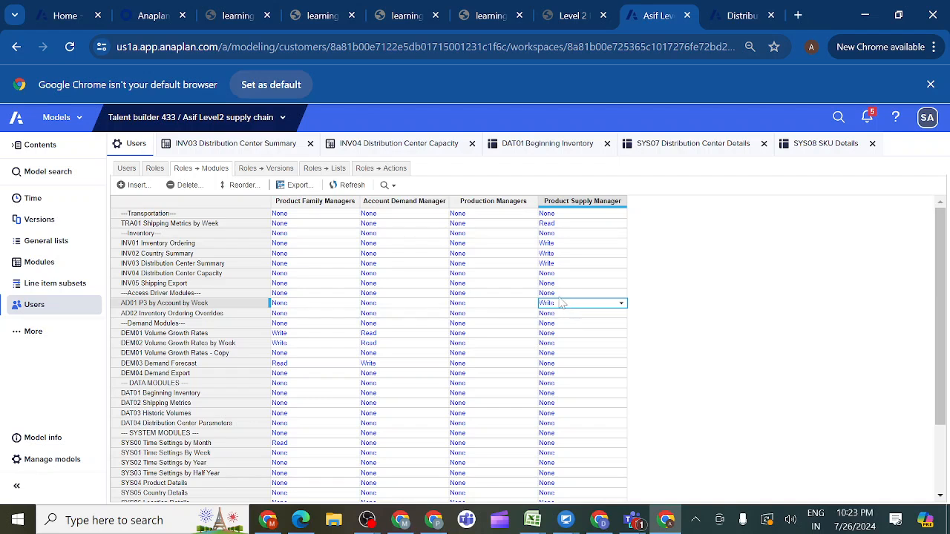
{"action": "key", "text": "Up"}
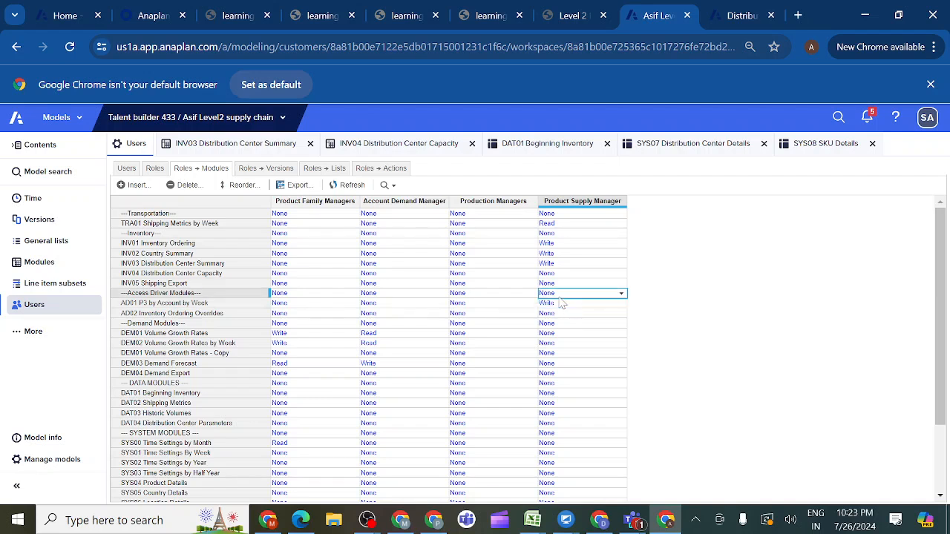
{"action": "left_click", "coordinate": [622, 295]}
{"action": "left_click", "coordinate": [557, 354]}
- Enable list access to P1 Product Family, P2 Products, P3 SKU, G1 Region, G2 Country and G3 Location for the Product Supply Manager role
{"action": "left_click", "coordinate": [259, 172]}
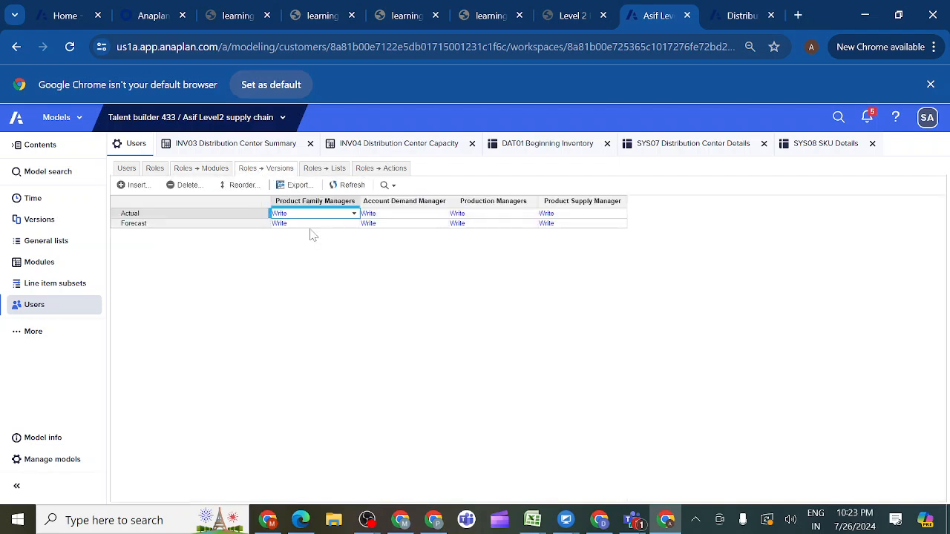
{"action": "left_click", "coordinate": [332, 174]}
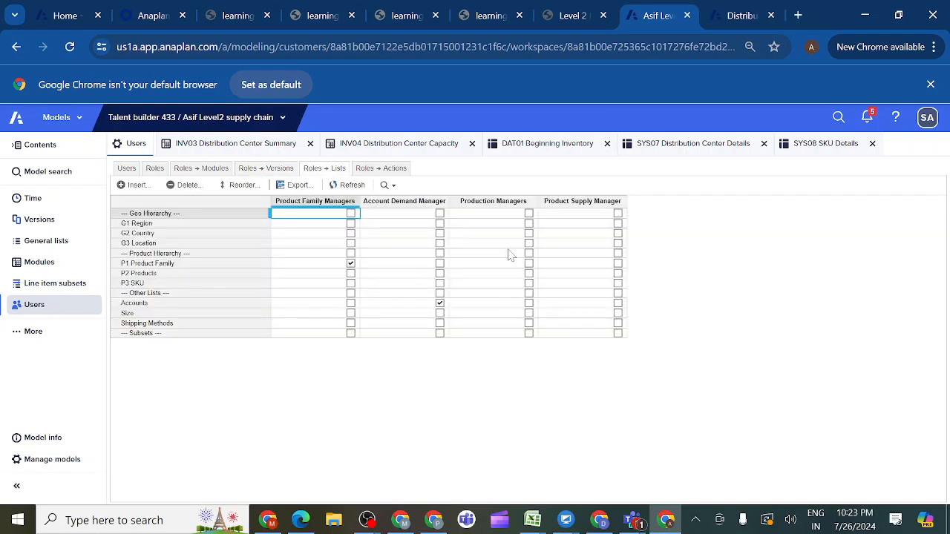
{"action": "left_click", "coordinate": [619, 284]}
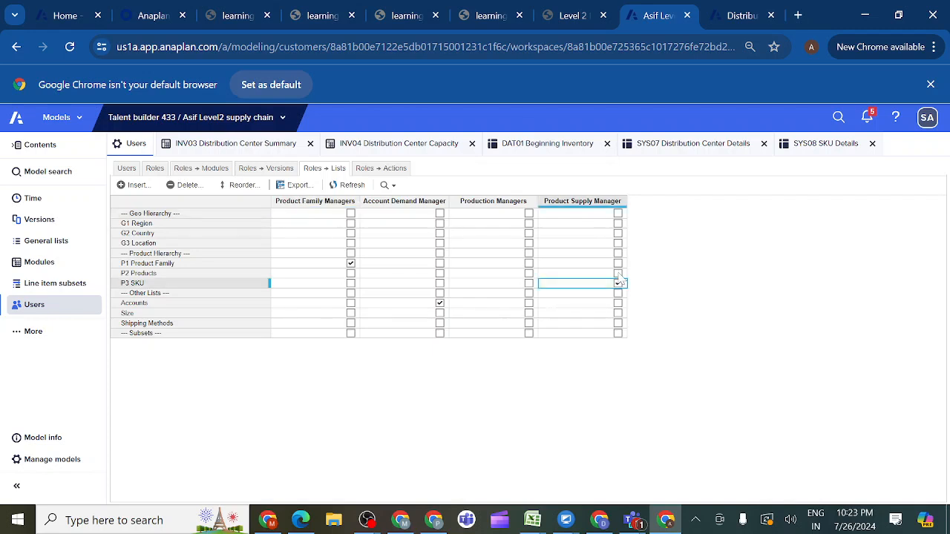
{"action": "left_click", "coordinate": [618, 273]}
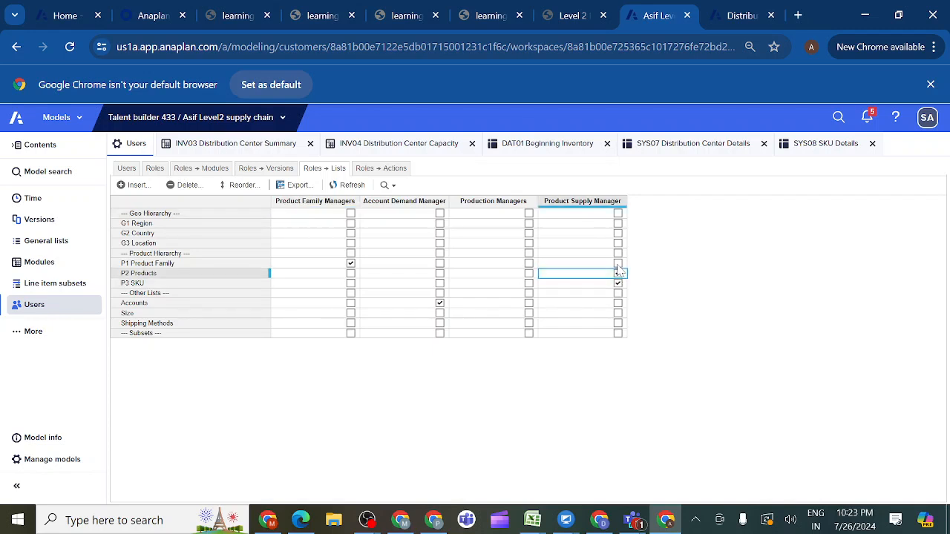
{"action": "left_click", "coordinate": [617, 266]}
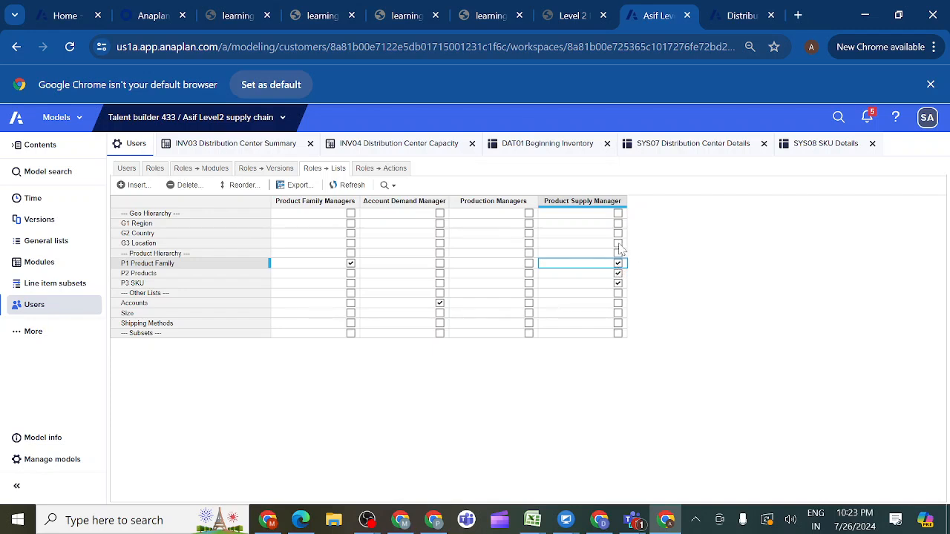
{"action": "left_click", "coordinate": [618, 242]}
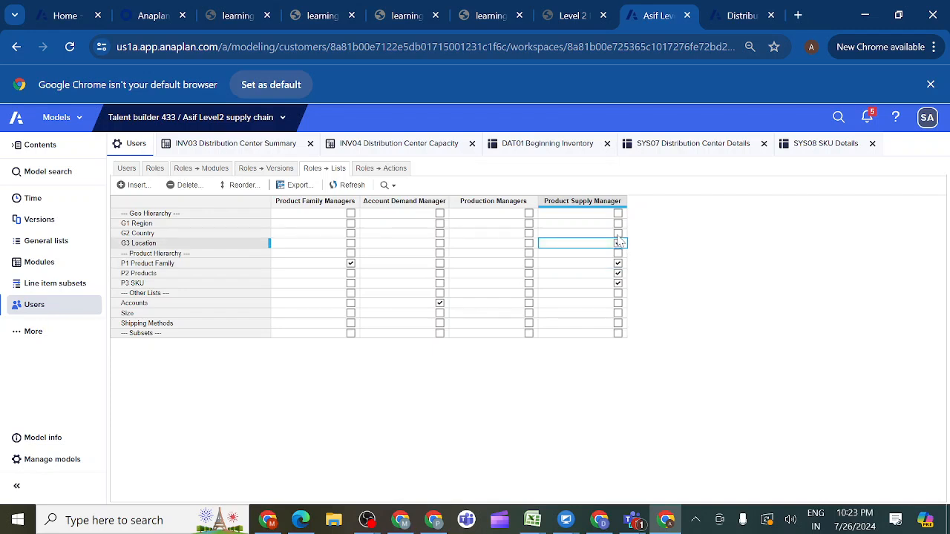
{"action": "left_click", "coordinate": [618, 233]}
{"action": "left_click", "coordinate": [618, 223]}
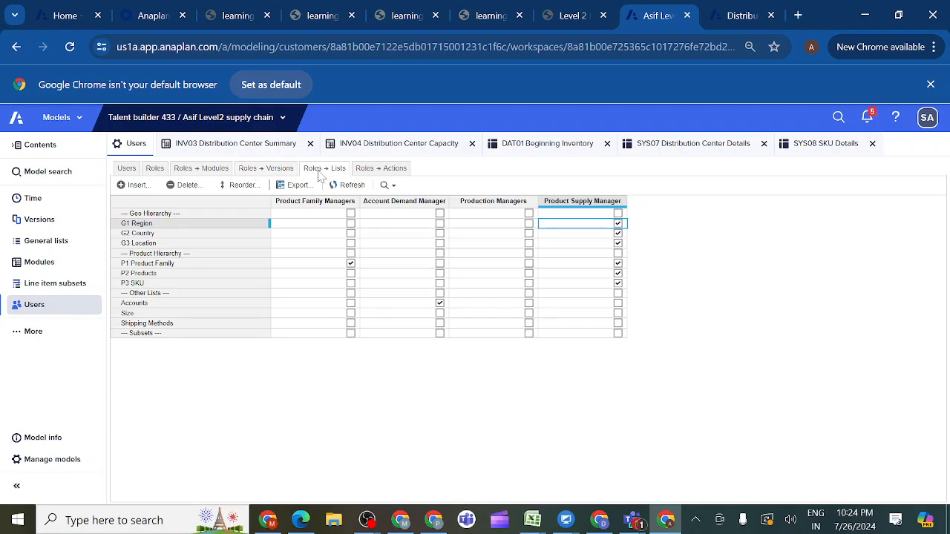
- Allow the Product Supply Manager role to run imports 1.1 Build Region, 1.2 Build Country, 1.3 Build Location and 1.4 Import Distribution Details
{"action": "left_click", "coordinate": [368, 172]}
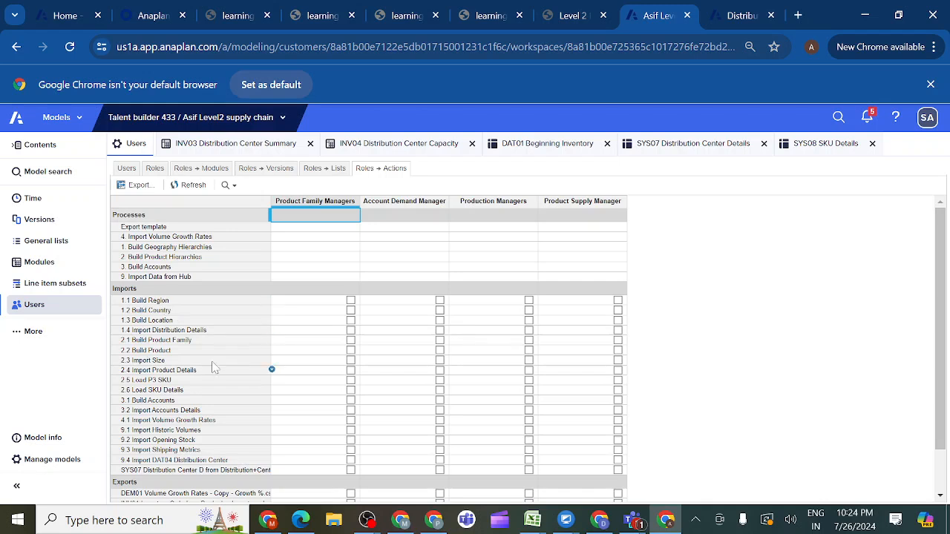
{"action": "left_click", "coordinate": [618, 300]}
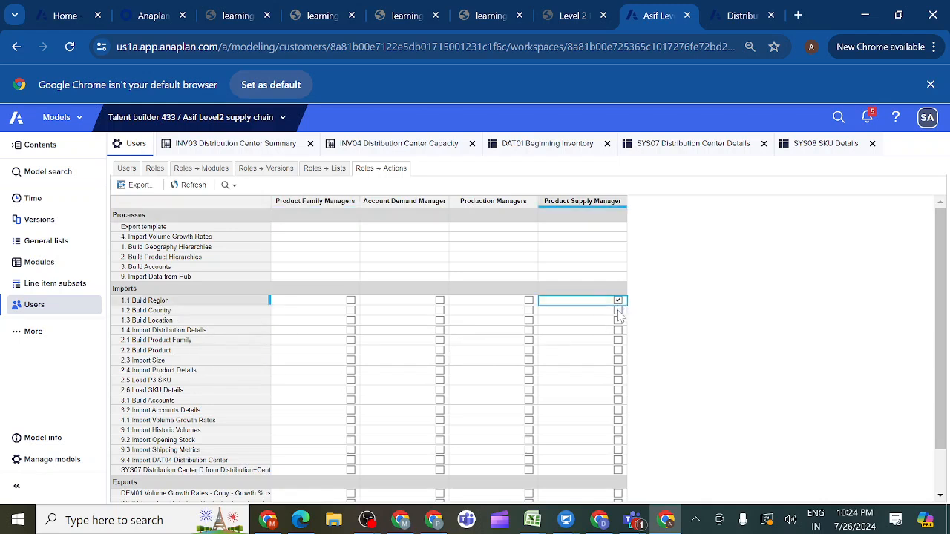
{"action": "left_click", "coordinate": [618, 310]}
{"action": "left_click", "coordinate": [617, 320]}
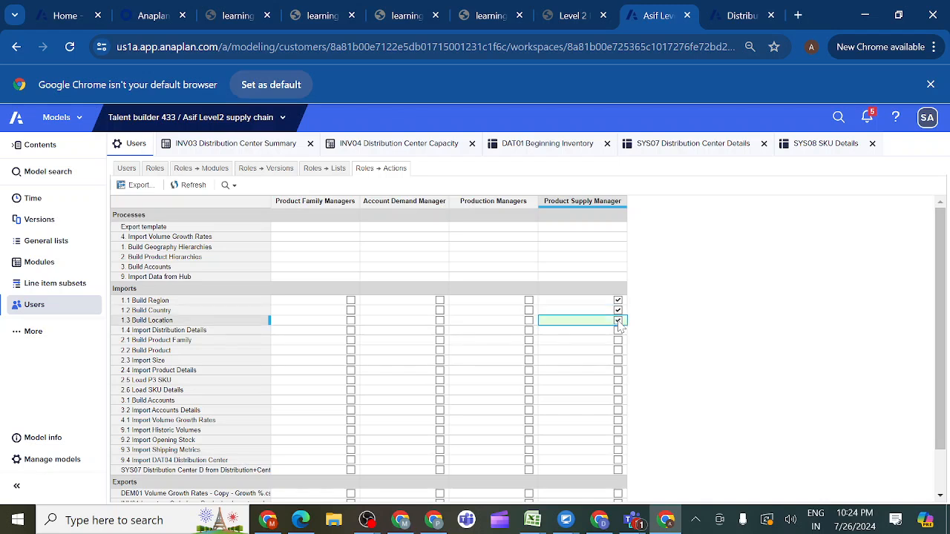
{"action": "left_click", "coordinate": [618, 330]}
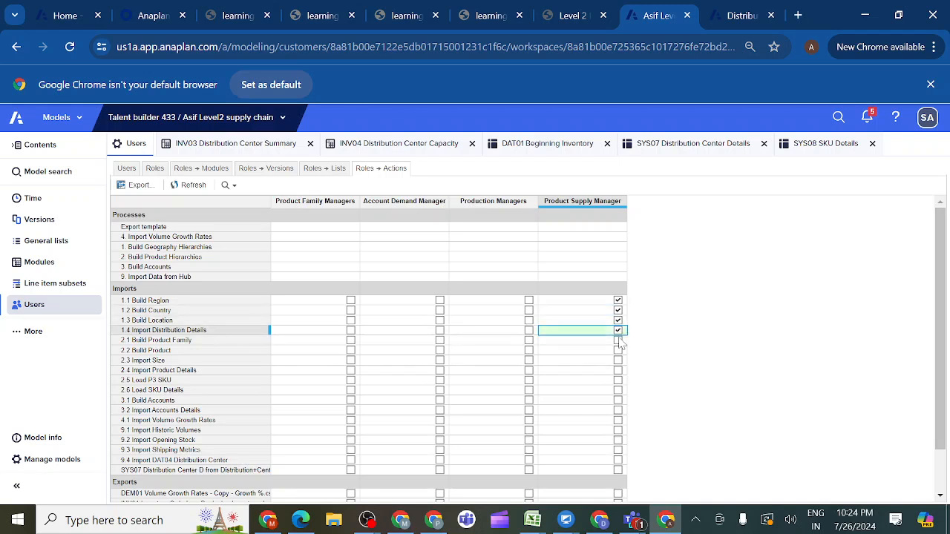
- Allow the Product Supply Manager role to run the product imports from 2.1 Build Product Family through 2.6 Load SKU Details
{"action": "left_click", "coordinate": [619, 340]}
{"action": "left_click", "coordinate": [618, 351]}
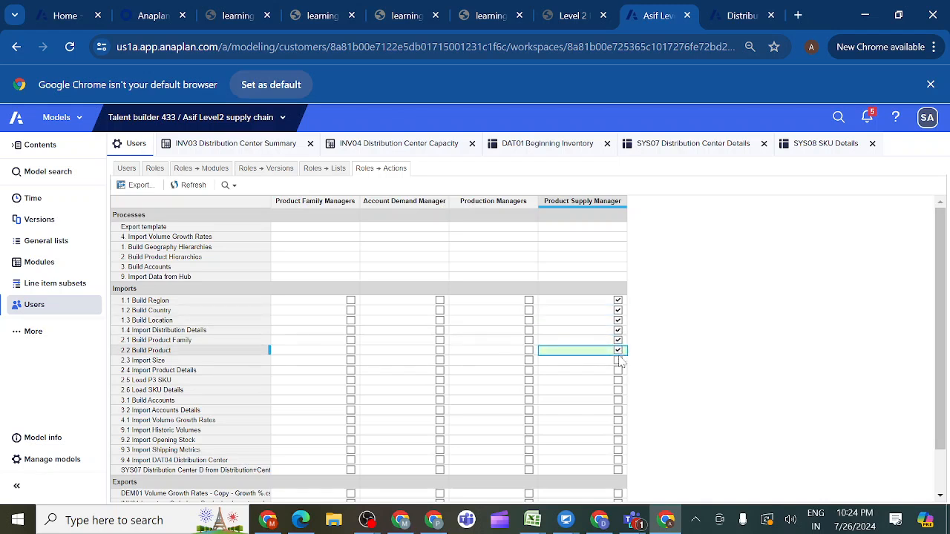
{"action": "left_click", "coordinate": [617, 360]}
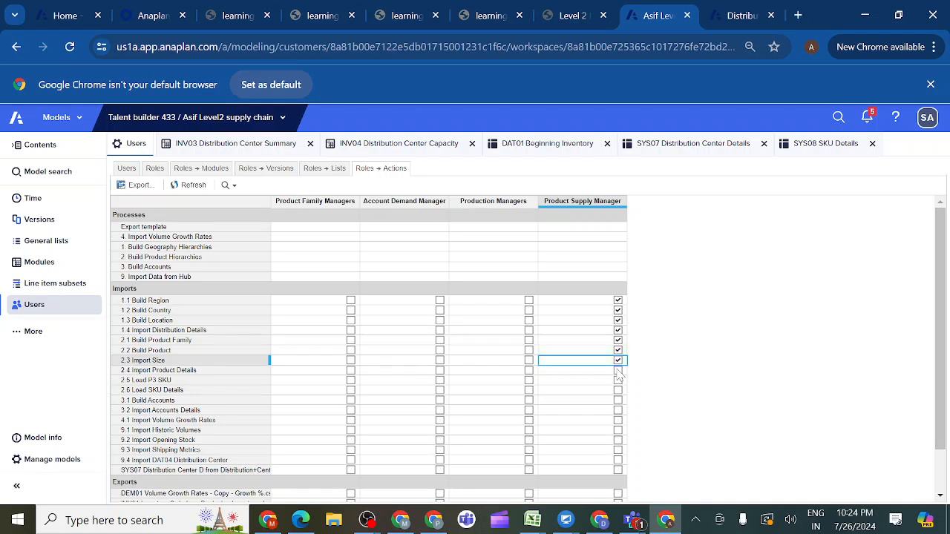
{"action": "left_click_drag", "start_coordinate": [618, 370], "coordinate": [626, 351]}
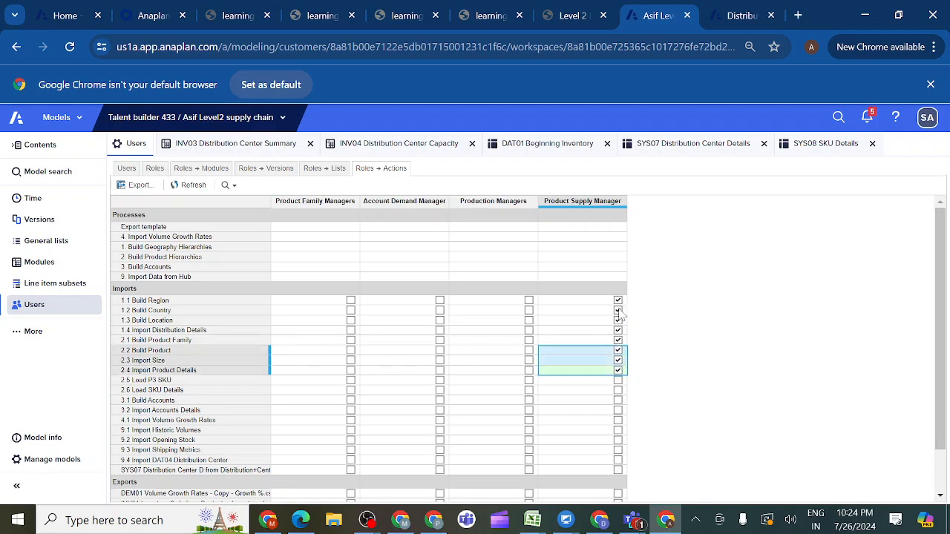
{"action": "left_click", "coordinate": [617, 380]}
{"action": "left_click", "coordinate": [618, 390]}
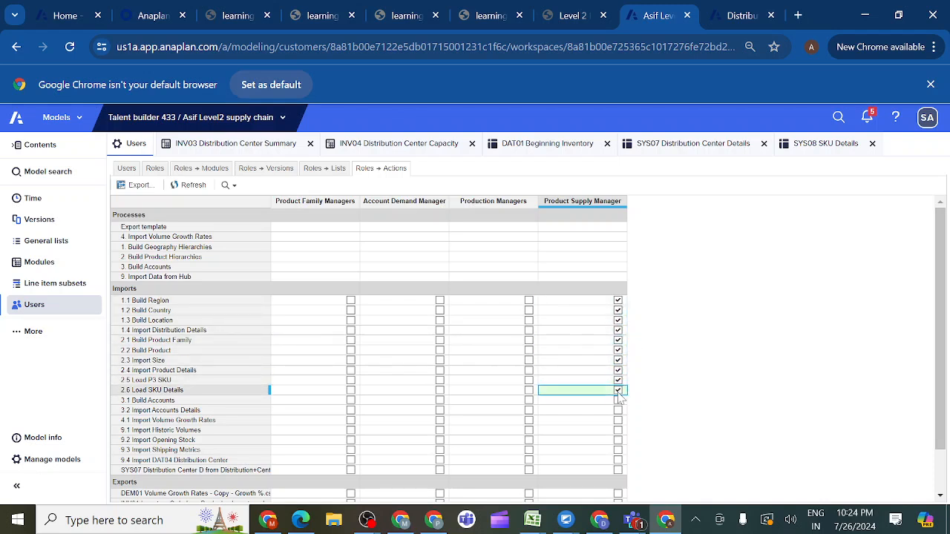
- Allow the Product Supply Manager role to run imports 3.1 Build Accounts, 3.2 Import Accounts Details and 4.1 Import Volume Growth Rates
{"action": "left_click", "coordinate": [618, 401]}
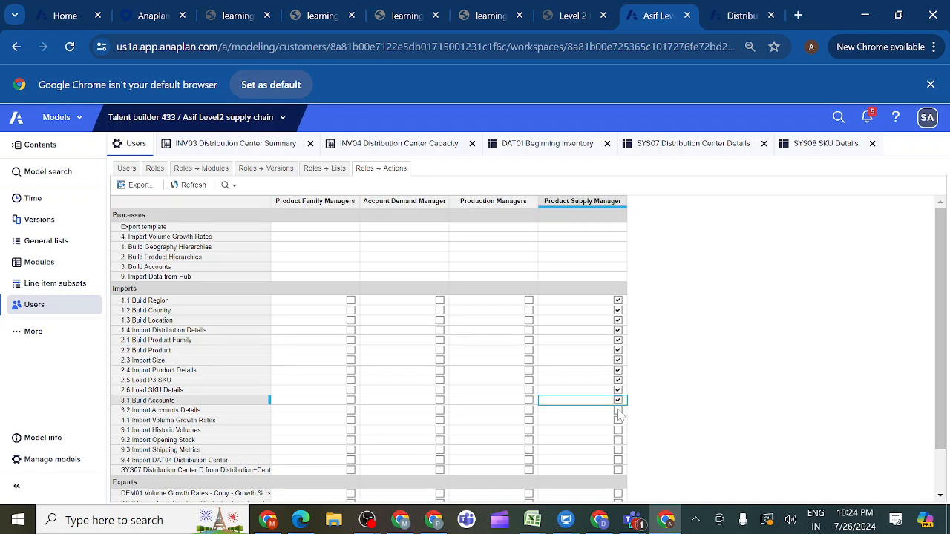
{"action": "left_click", "coordinate": [617, 411]}
{"action": "left_click", "coordinate": [618, 420]}
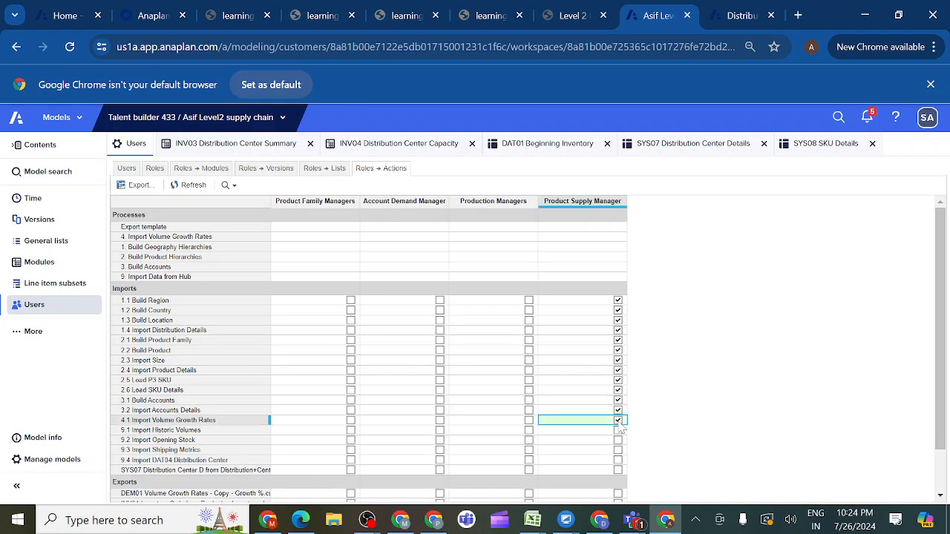
- Allow the Product Supply Manager role to run imports 9.1 through 9.4 and the SYS07 Distribution Center import, and revoke 1.1 Build Region
{"action": "left_click", "coordinate": [617, 431]}
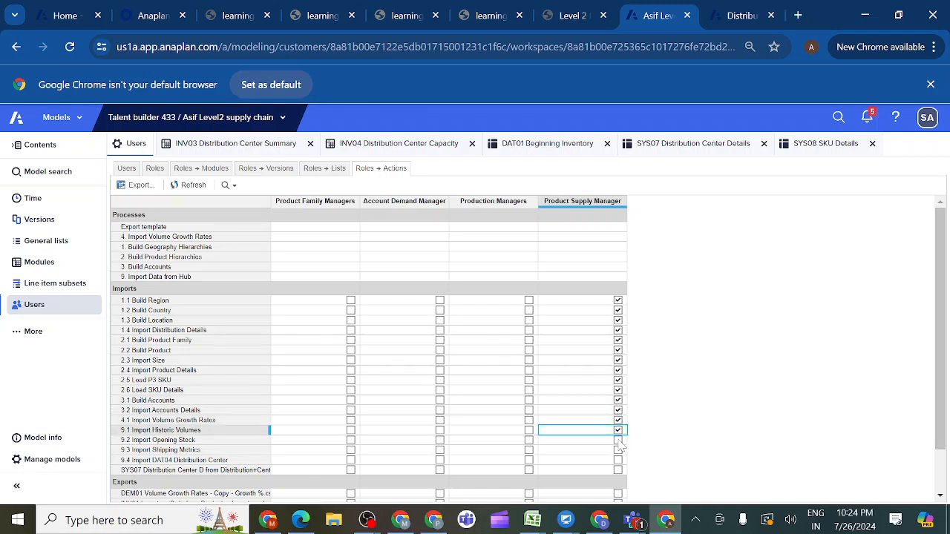
{"action": "left_click", "coordinate": [617, 440]}
{"action": "left_click", "coordinate": [617, 450]}
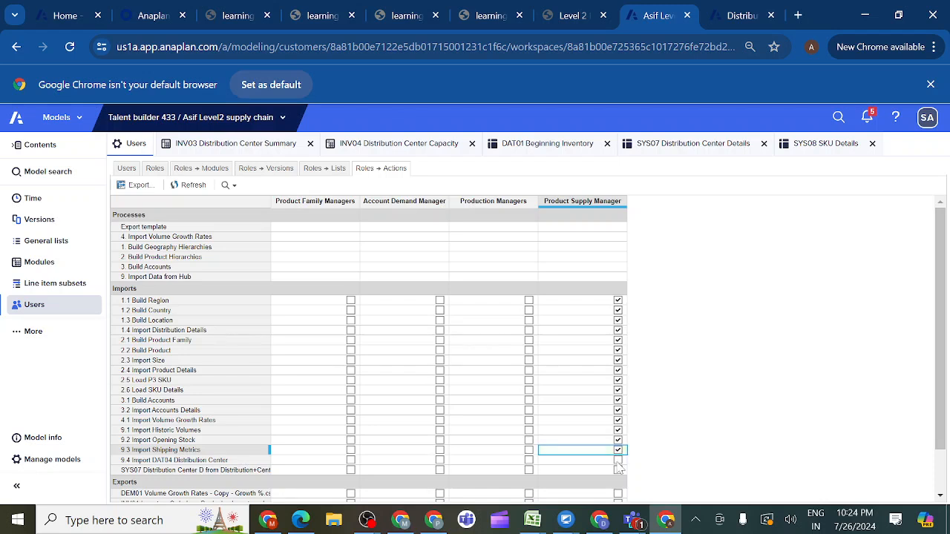
{"action": "left_click", "coordinate": [618, 460]}
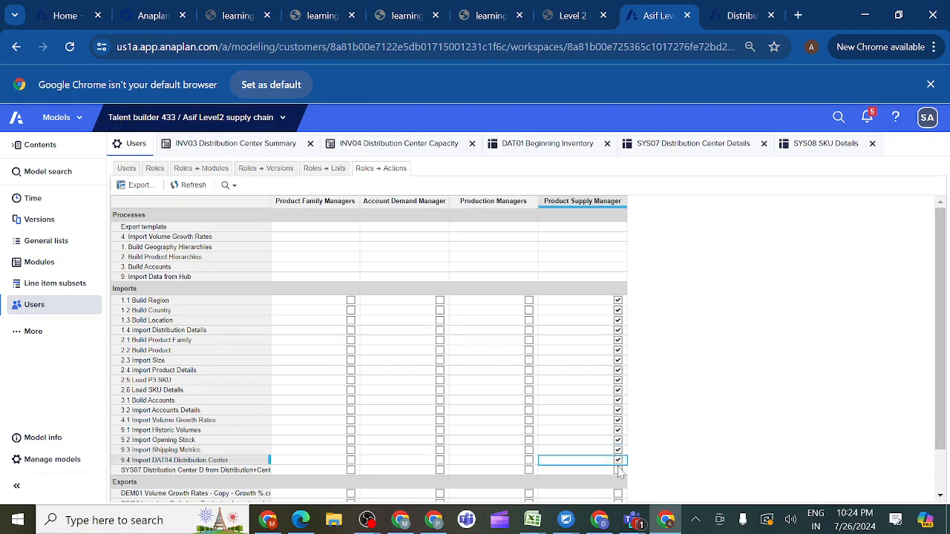
{"action": "left_click", "coordinate": [617, 470]}
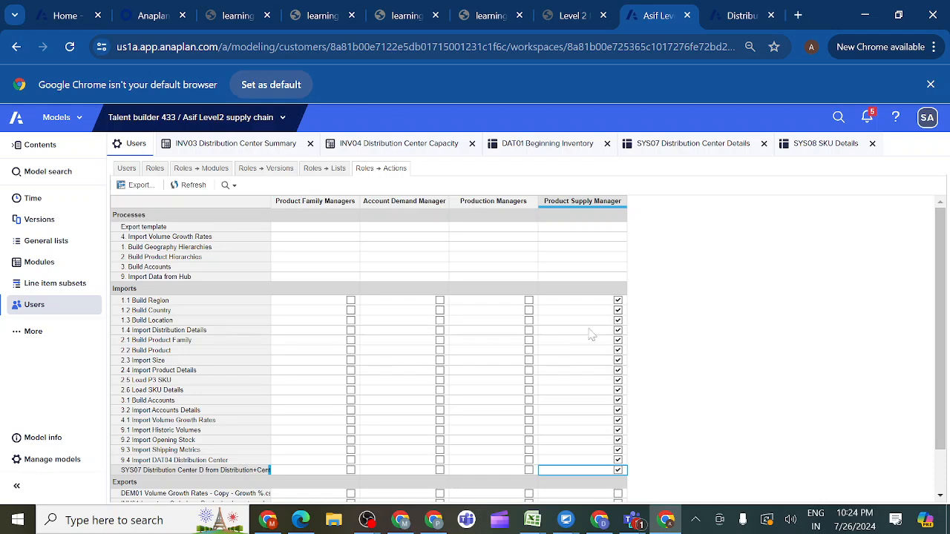
{"action": "left_click", "coordinate": [619, 301]}
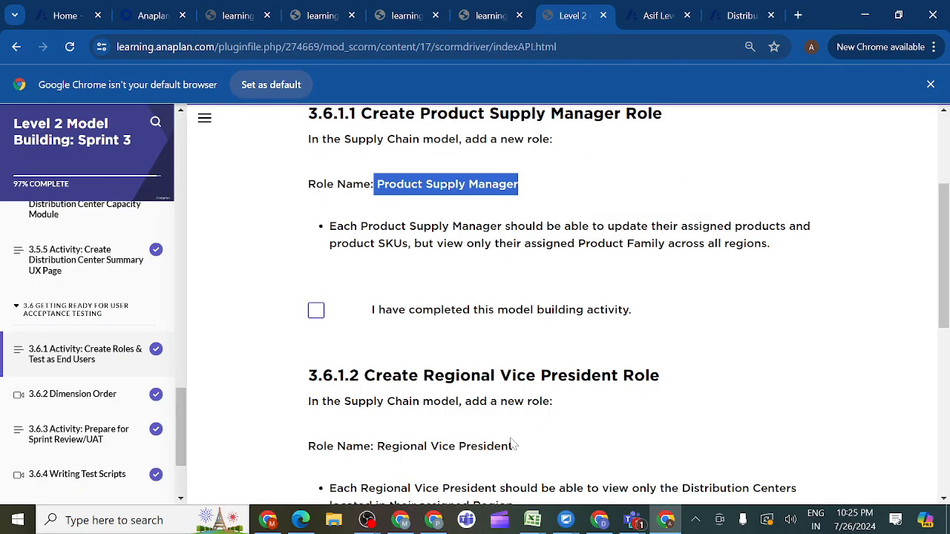
- Review the Regional Vice President requirements in activity 3.6.1.2 and start inserting a new role in the supply chain model
{"action": "left_click_drag", "start_coordinate": [375, 446], "coordinate": [538, 446]}
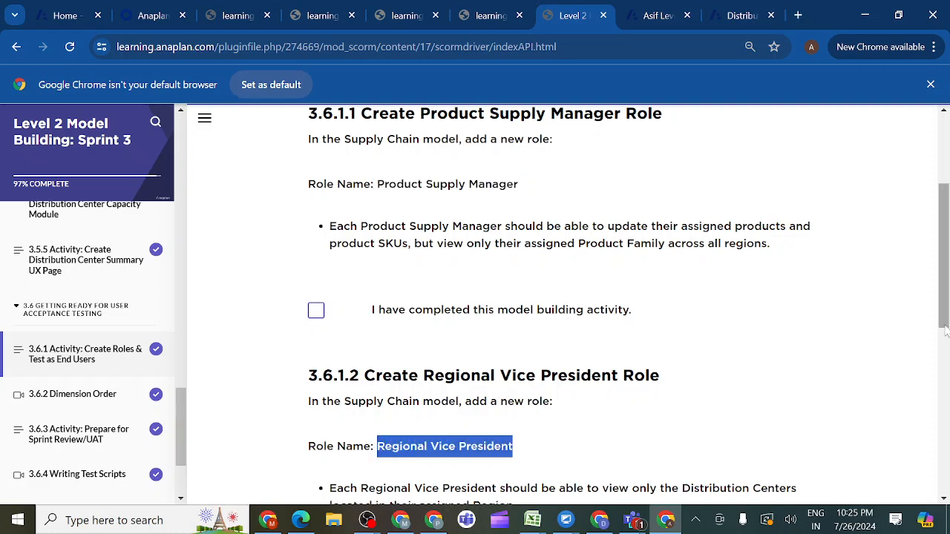
{"action": "scroll", "coordinate": [946, 325], "scroll_direction": "down", "scroll_amount": 3}
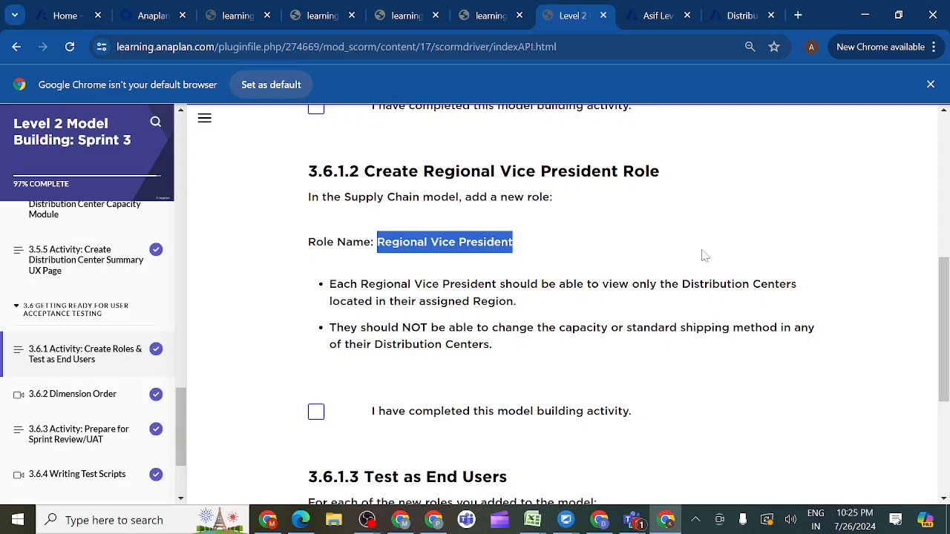
{"action": "left_click", "coordinate": [663, 17]}
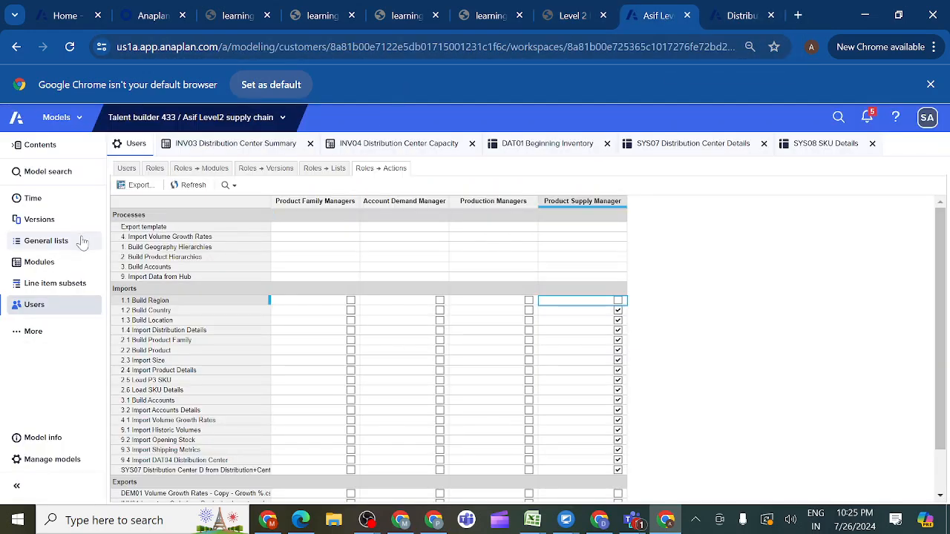
{"action": "left_click", "coordinate": [54, 308]}
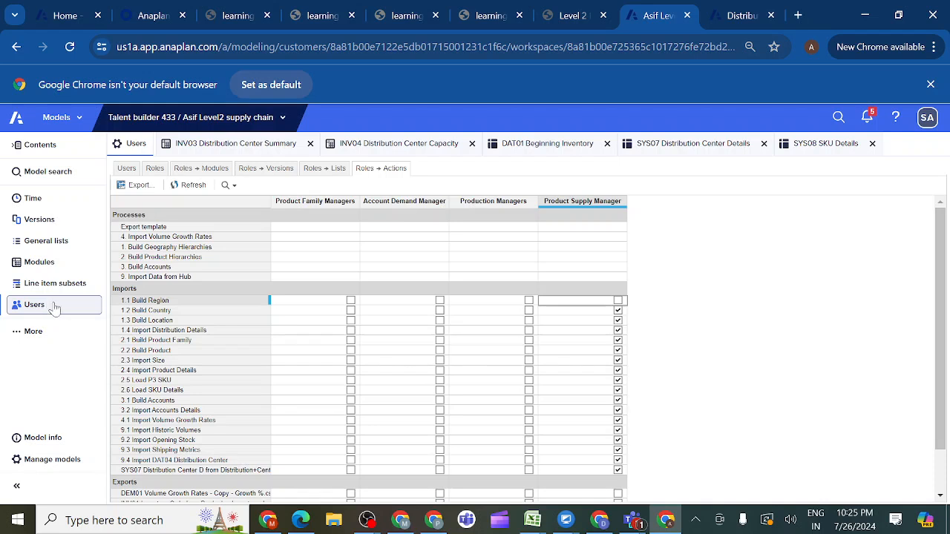
{"action": "left_click", "coordinate": [153, 170]}
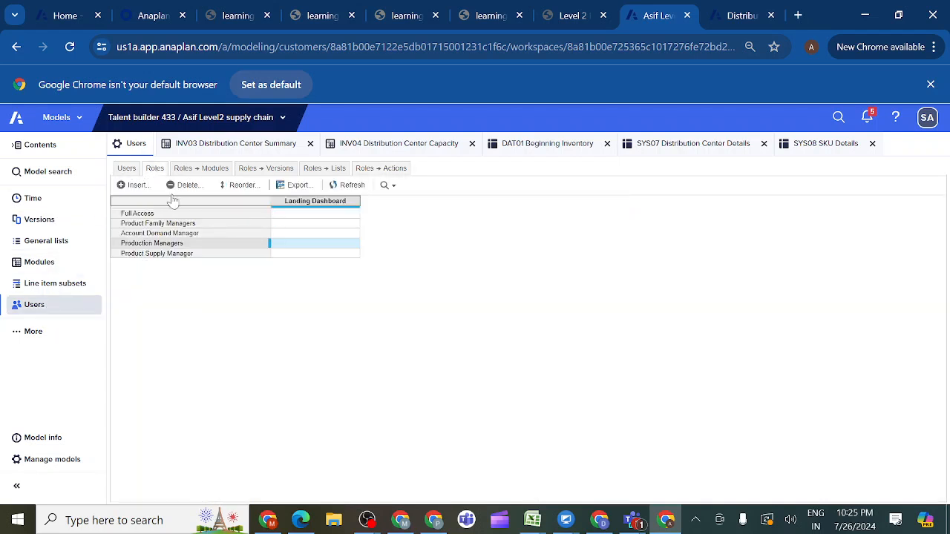
{"action": "left_click", "coordinate": [137, 186]}
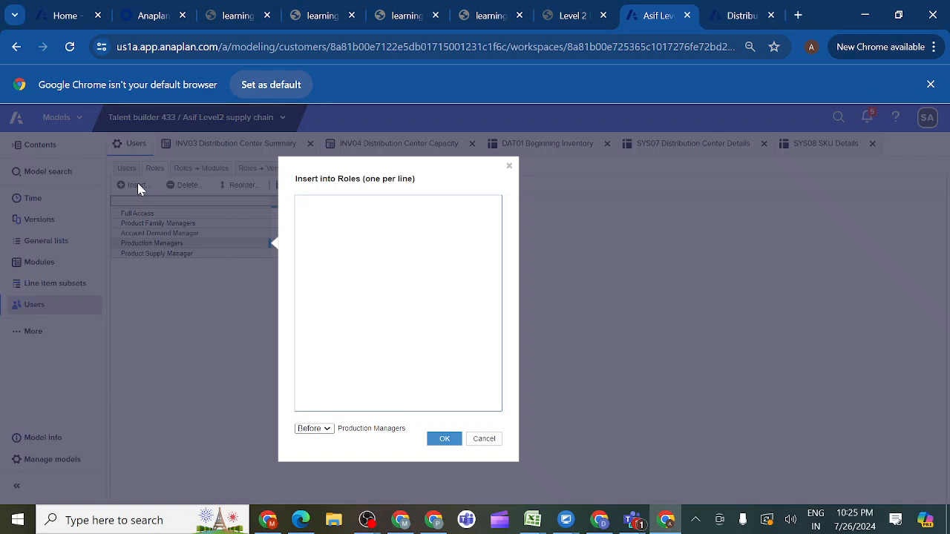
{"action": "type", "text": "Product Supply Manager"}
{"action": "key", "text": "BackSpace"}
{"action": "key", "text": "BackSpace"}
{"action": "key", "text": "BackSpace"}
{"action": "key", "text": "BackSpace"}
{"action": "key", "text": "BackSpace"}
{"action": "key", "text": "BackSpace"}
{"action": "key", "text": "BackSpace"}
{"action": "key", "text": "BackSpace"}
{"action": "key", "text": "BackSpace"}
{"action": "key", "text": "BackSpace"}
{"action": "key", "text": "BackSpace"}
{"action": "key", "text": "BackSpace"}
{"action": "key", "text": "BackSpace"}
{"action": "key", "text": "BackSpace"}
{"action": "key", "text": "BackSpace"}
{"action": "key", "text": "BackSpace"}
- Copy the role name Regional Vice President from activity 3.6.1.2 and insert it as a new role before Production Managers
{"action": "left_click", "coordinate": [594, 15]}
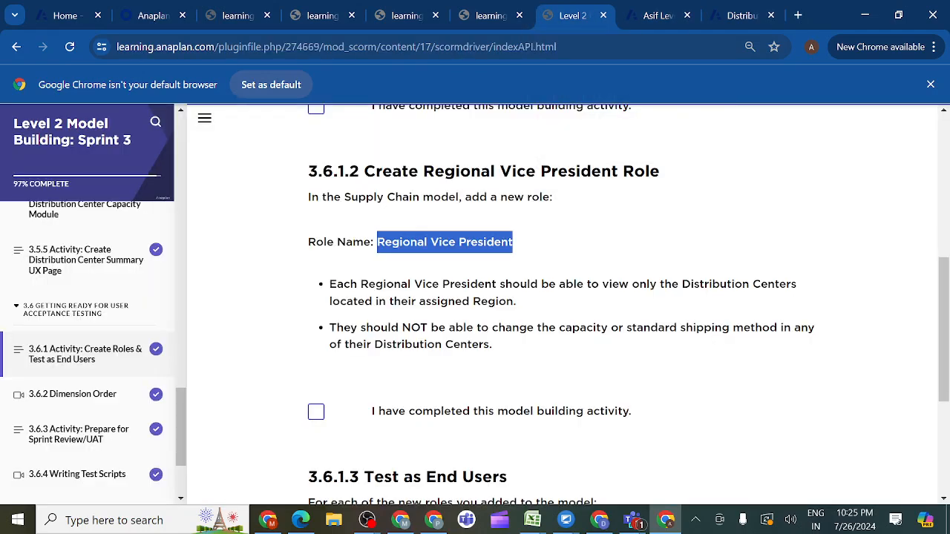
{"action": "left_click", "coordinate": [530, 248]}
{"action": "left_click_drag", "start_coordinate": [523, 247], "coordinate": [377, 245]}
{"action": "key", "text": "ctrl+c"}
{"action": "left_click", "coordinate": [651, 16]}
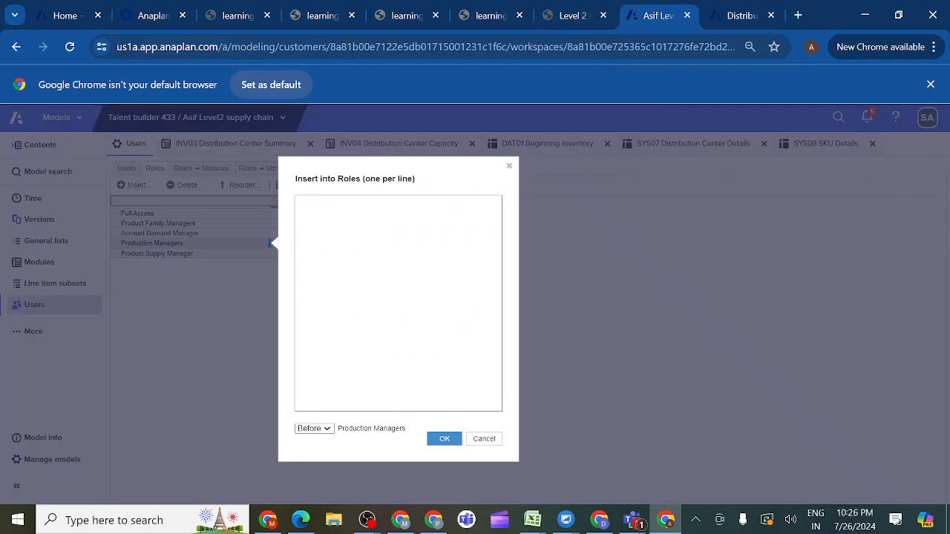
{"action": "key", "text": "ctrl+v"}
{"action": "left_click", "coordinate": [445, 438]}
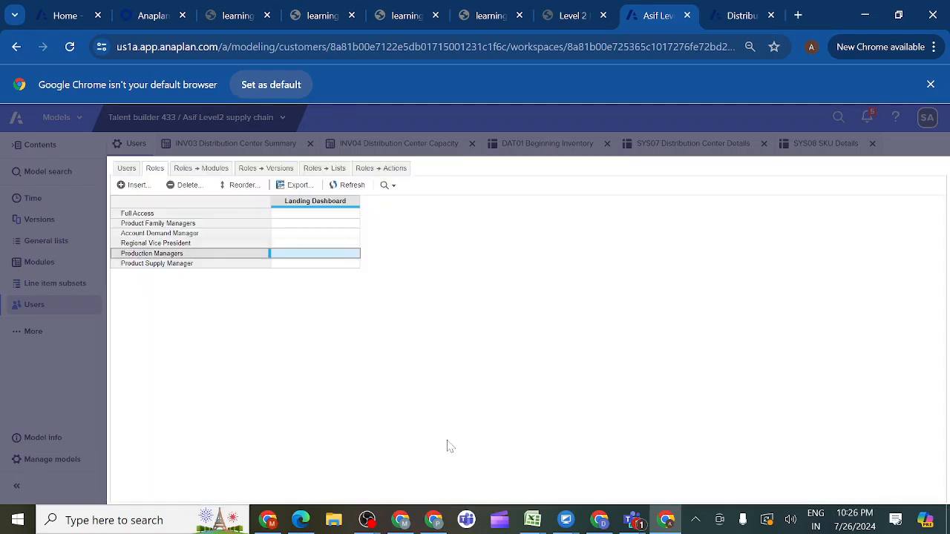
- Turn on Selective Access for the G3 Location list, keeping it off for the Product Hierarchy heading row
{"action": "left_click", "coordinate": [191, 168]}
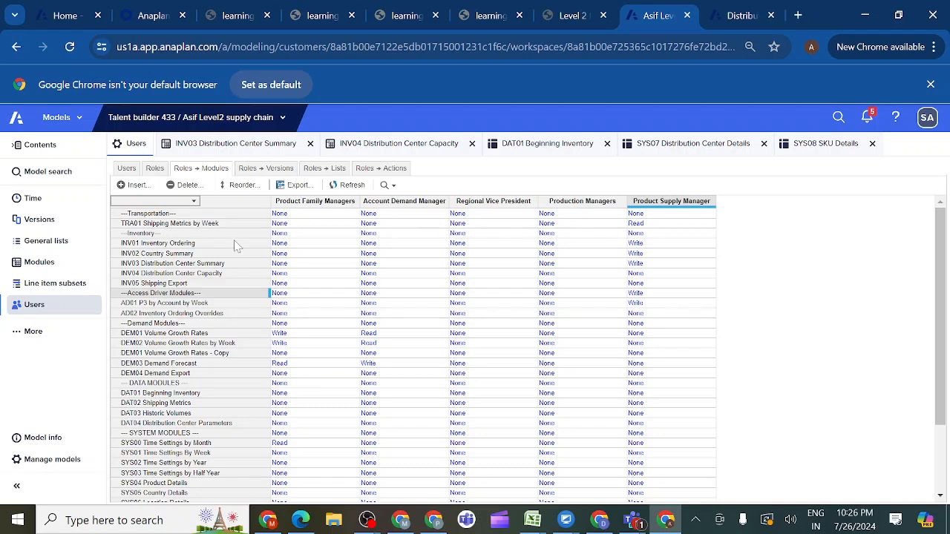
{"action": "left_click", "coordinate": [64, 245]}
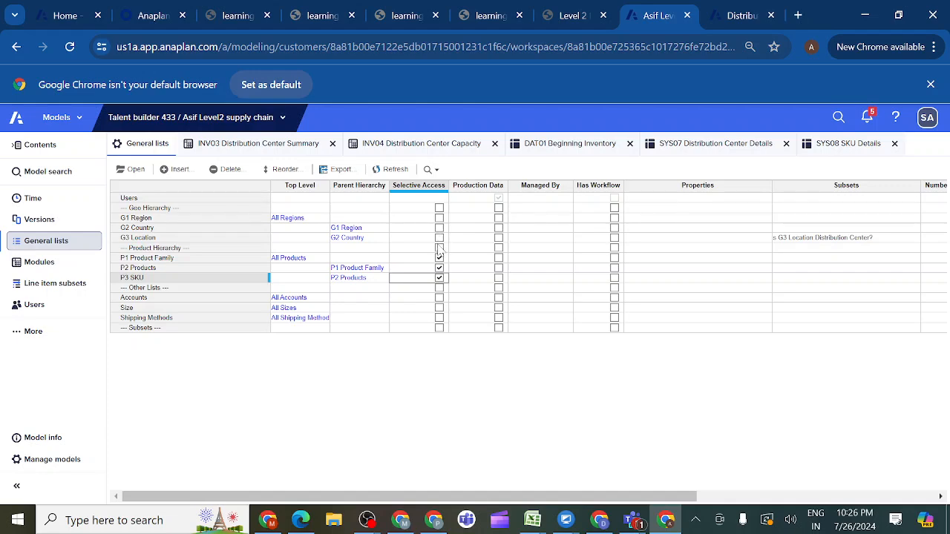
{"action": "left_click", "coordinate": [439, 252]}
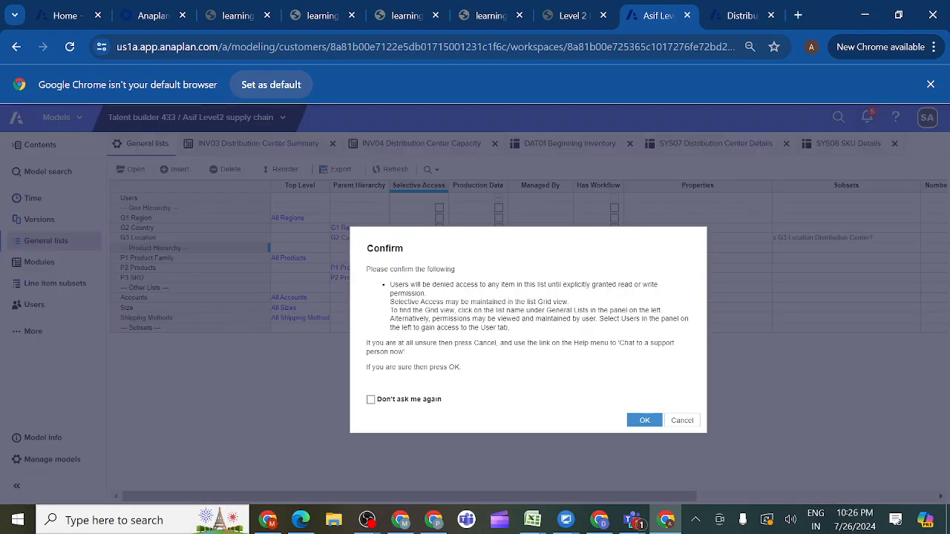
{"action": "left_click", "coordinate": [644, 421]}
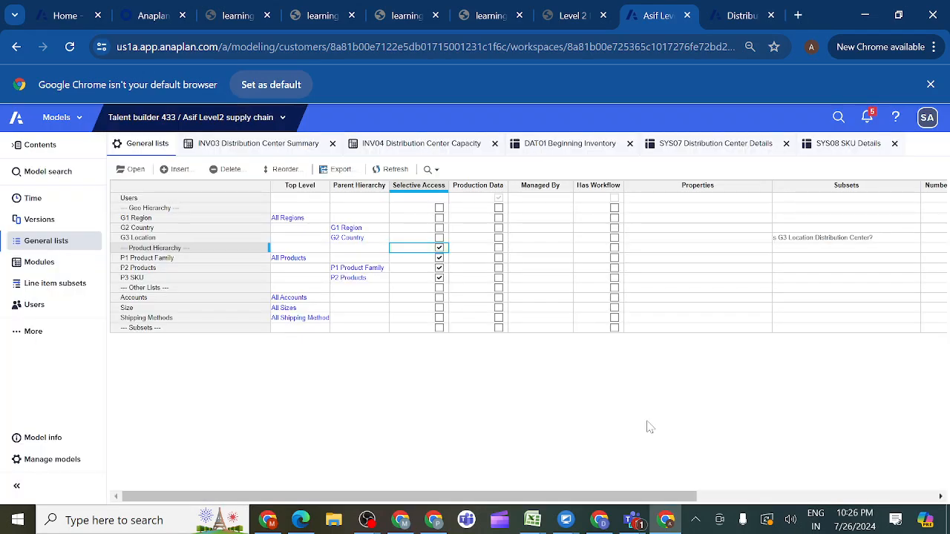
{"action": "left_click", "coordinate": [440, 238]}
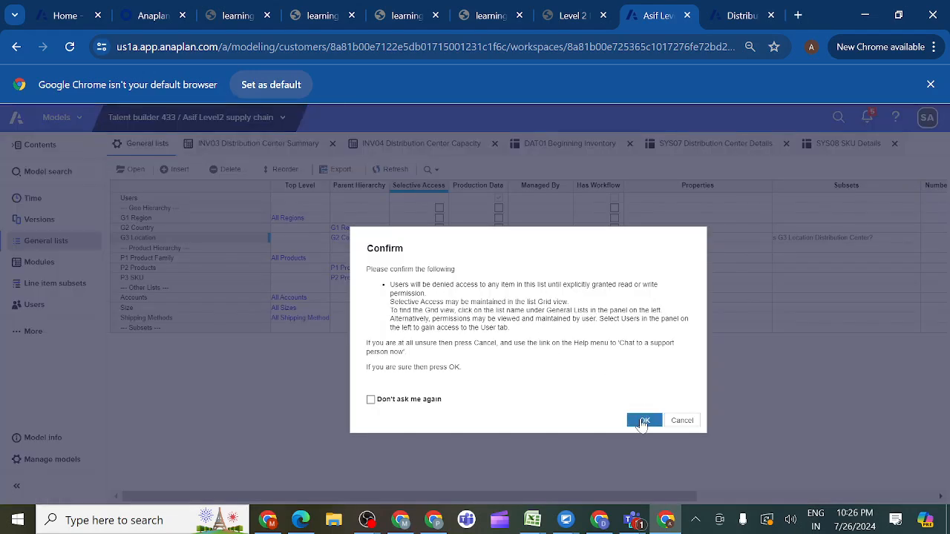
{"action": "left_click", "coordinate": [645, 421]}
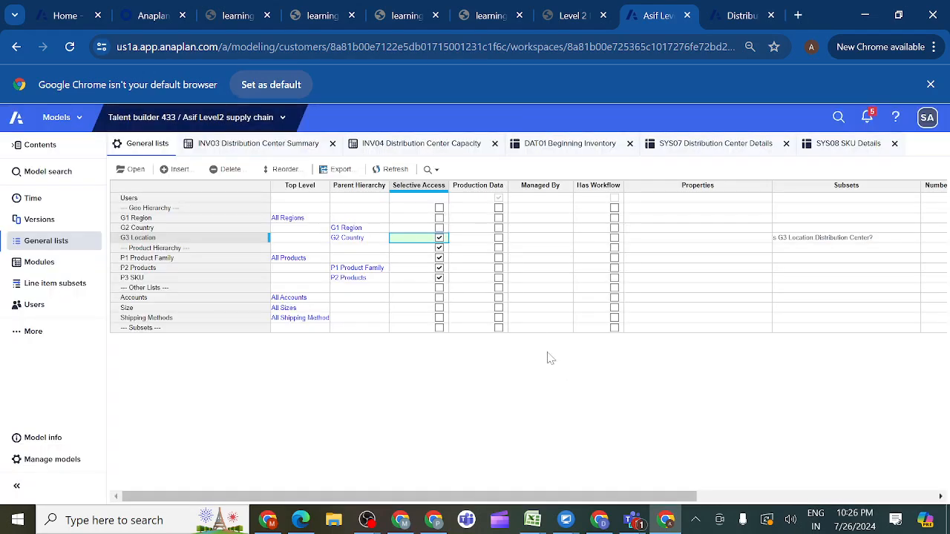
{"action": "left_click", "coordinate": [436, 248]}
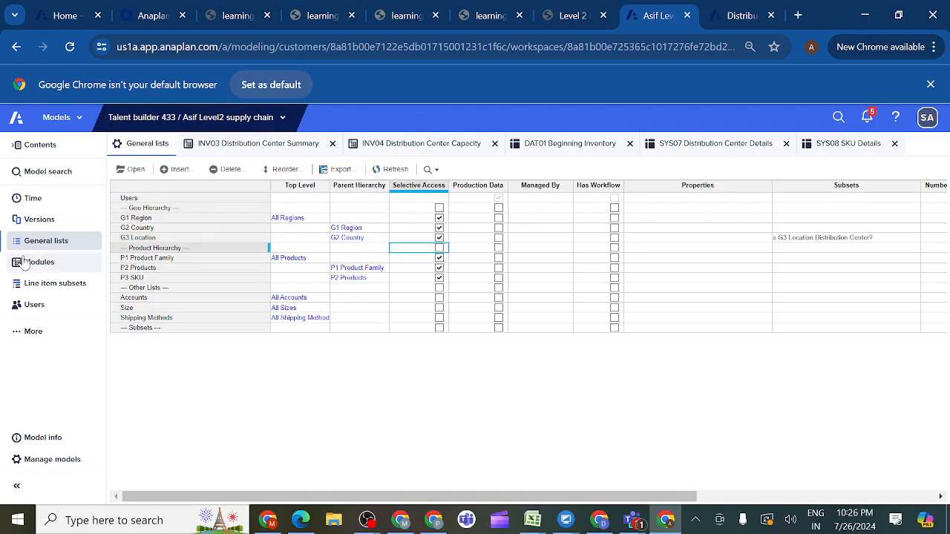
- Assign the Regional Vice President model role to the Anaplan access user
{"action": "left_click", "coordinate": [38, 305]}
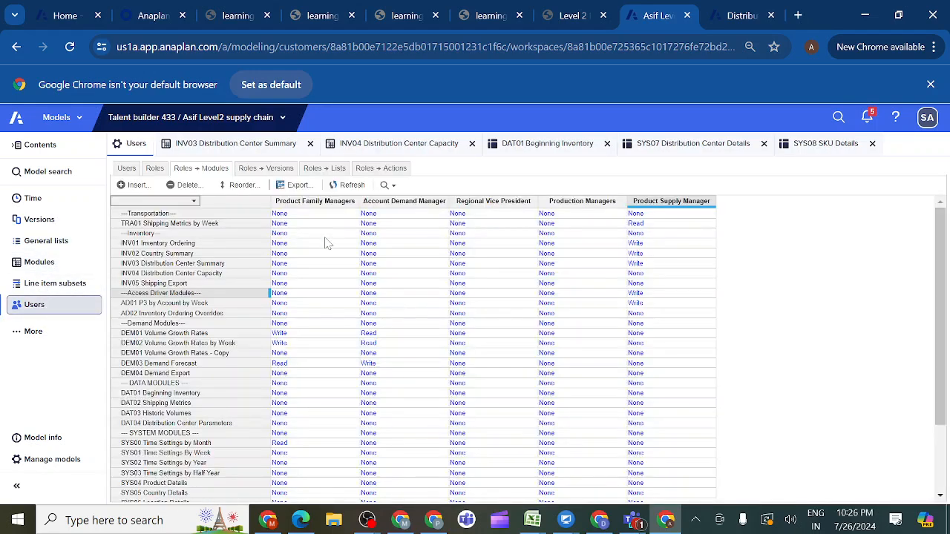
{"action": "left_click", "coordinate": [126, 168]}
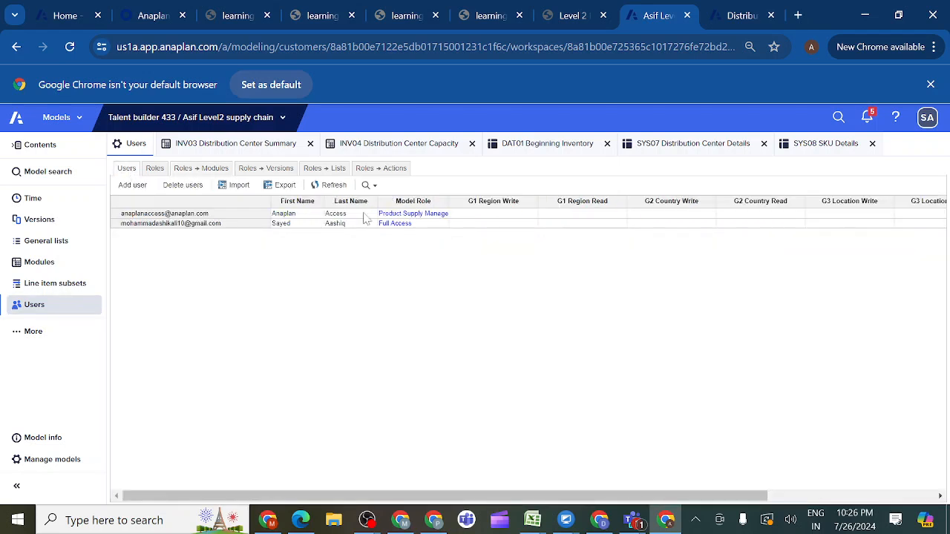
{"action": "left_click", "coordinate": [437, 215]}
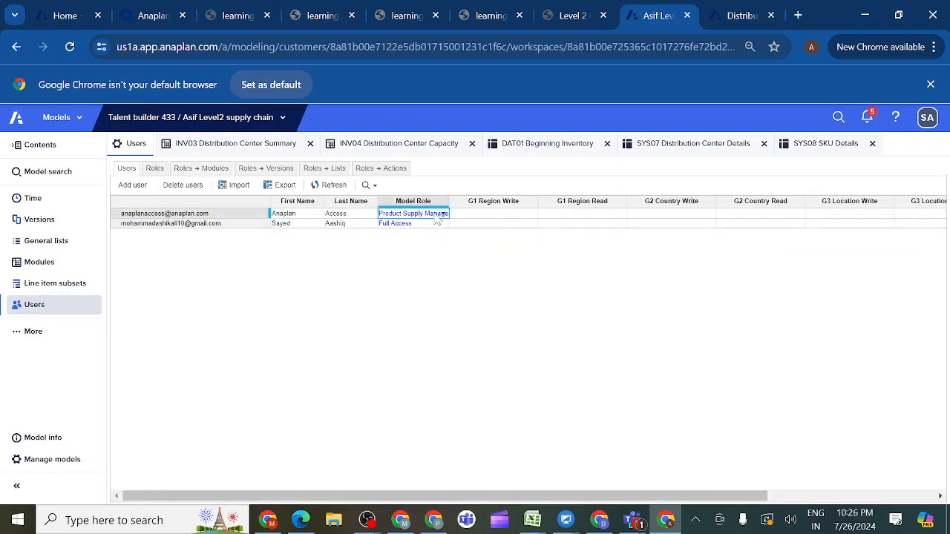
{"action": "left_click", "coordinate": [447, 216]}
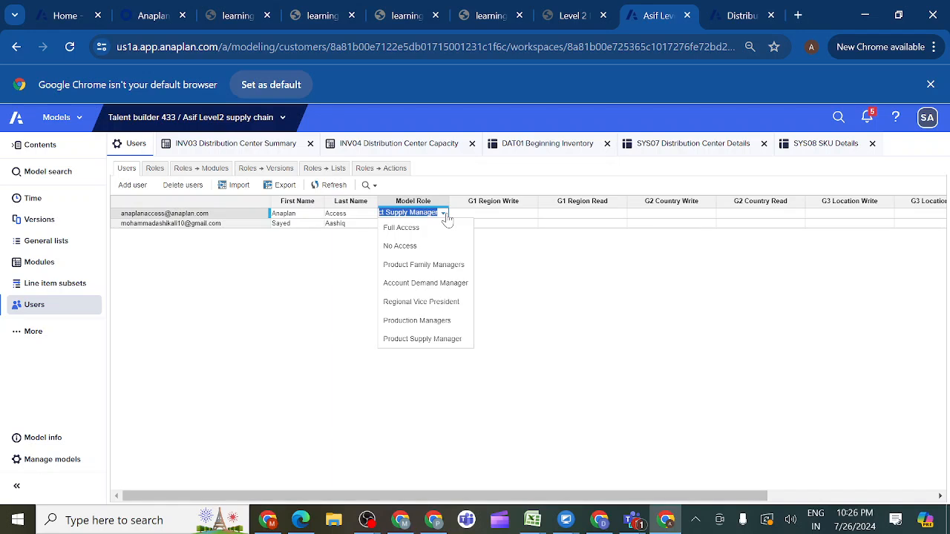
{"action": "left_click", "coordinate": [430, 304]}
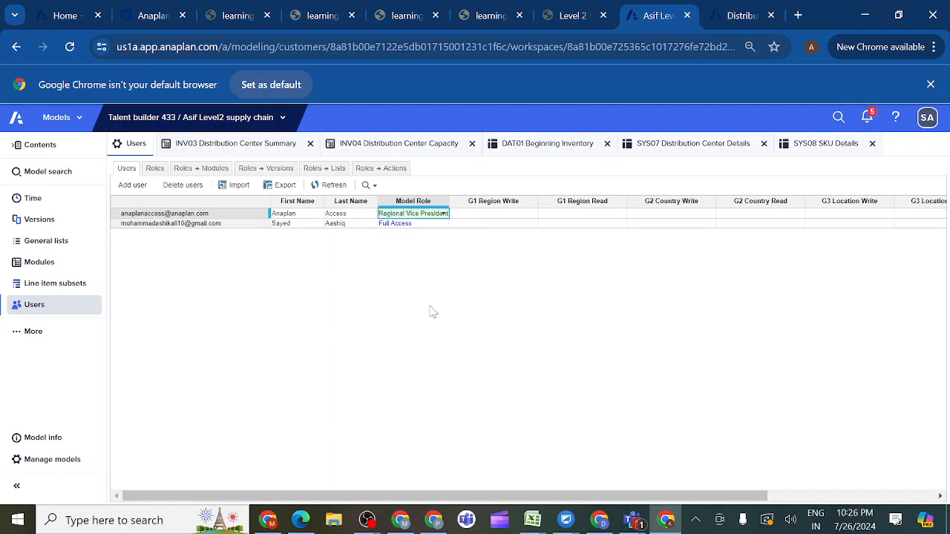
- Give the Anaplan access user G1 Region write access to Americas
{"action": "left_click", "coordinate": [499, 215]}
{"action": "left_click", "coordinate": [532, 214]}
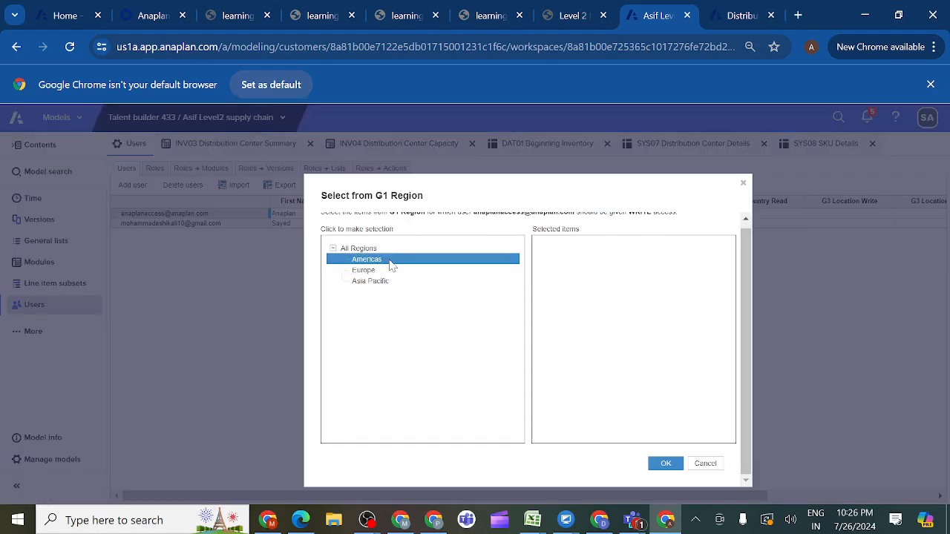
{"action": "left_click", "coordinate": [389, 260]}
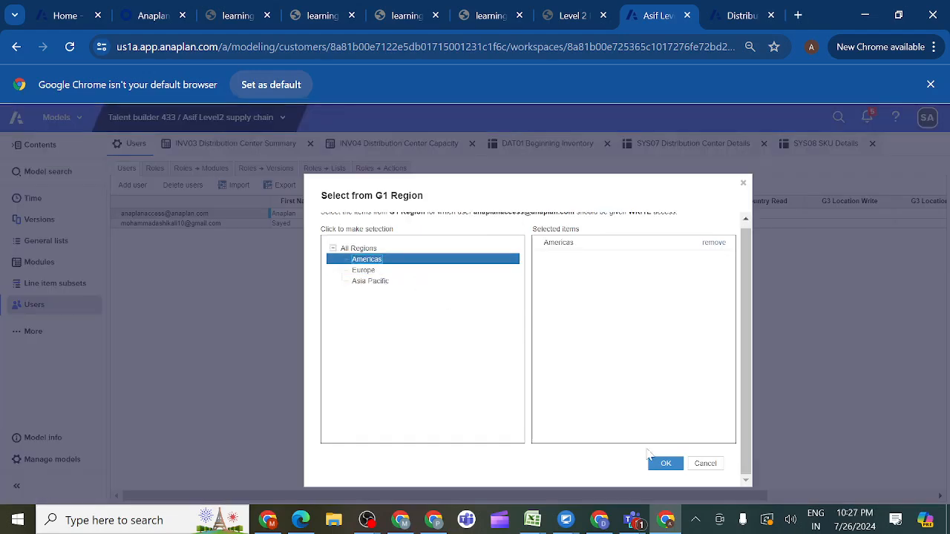
{"action": "left_click", "coordinate": [665, 465]}
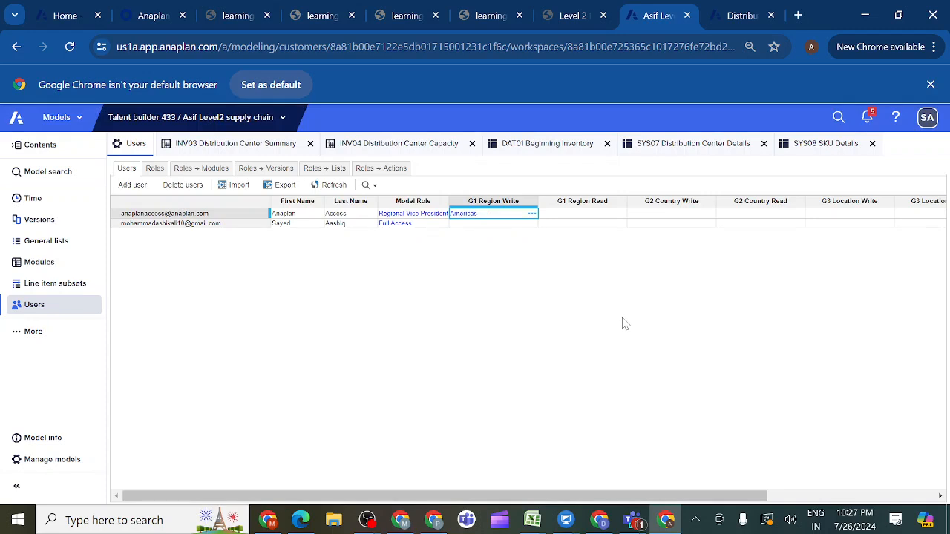
- Give the Anaplan access user G1 Region read access to Europe and Asia Pacific
{"action": "left_click", "coordinate": [575, 217]}
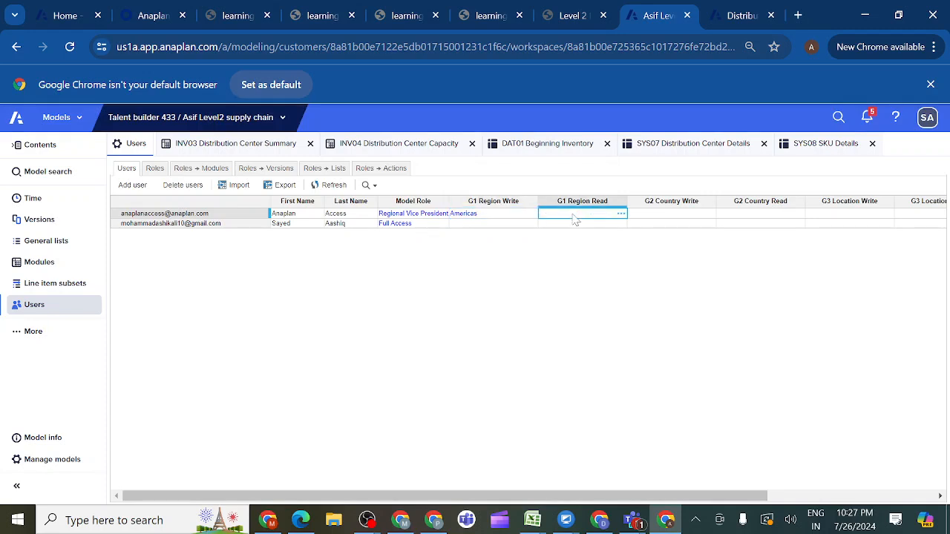
{"action": "left_click", "coordinate": [621, 213]}
{"action": "left_click", "coordinate": [387, 272]}
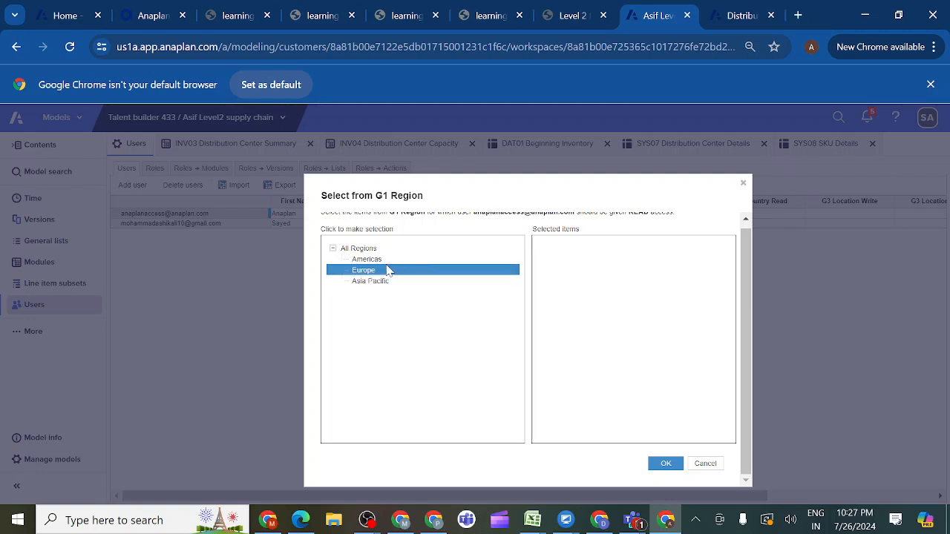
{"action": "left_click", "coordinate": [378, 274]}
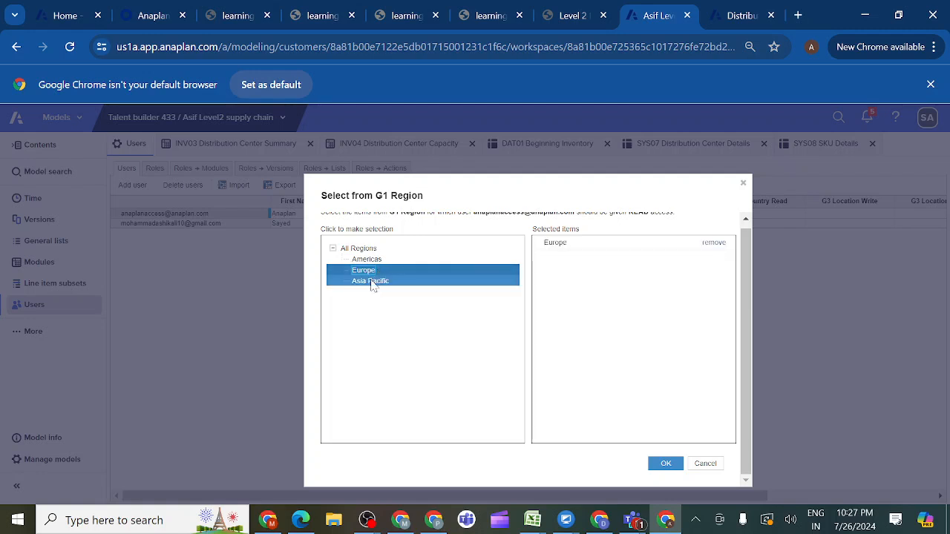
{"action": "left_click", "coordinate": [373, 284]}
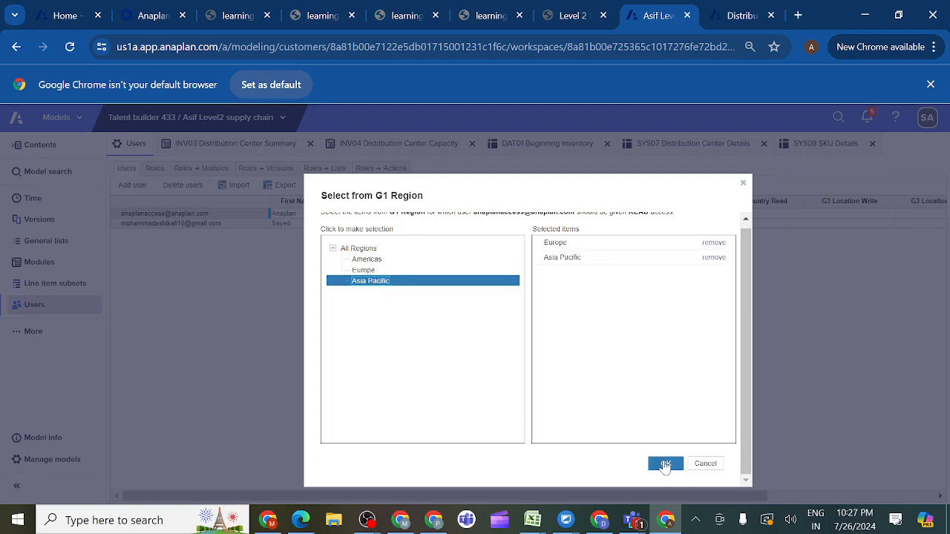
{"action": "left_click", "coordinate": [666, 464]}
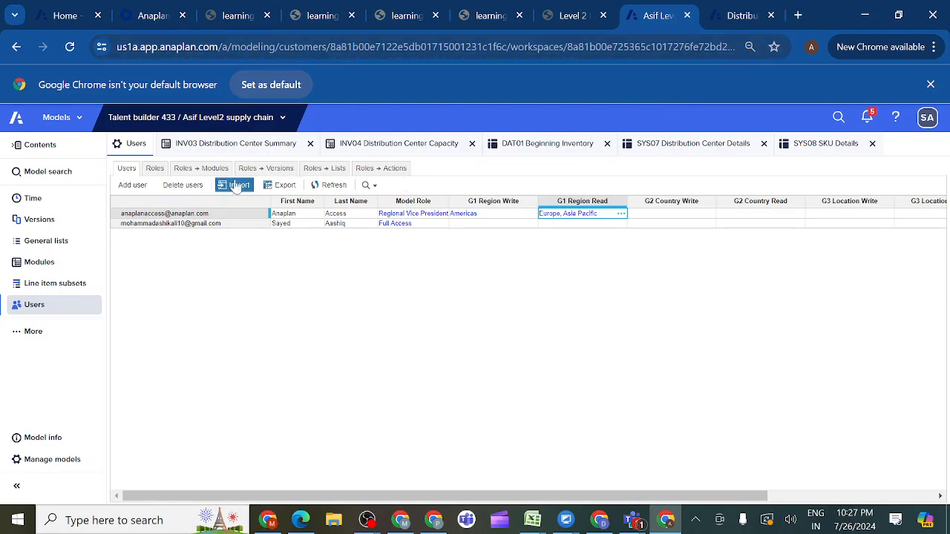
- Give the Regional Vice President role Write access to the INV04 Distribution Center Capacity and INV03 Distribution Center Summary modules
{"action": "left_click", "coordinate": [204, 168]}
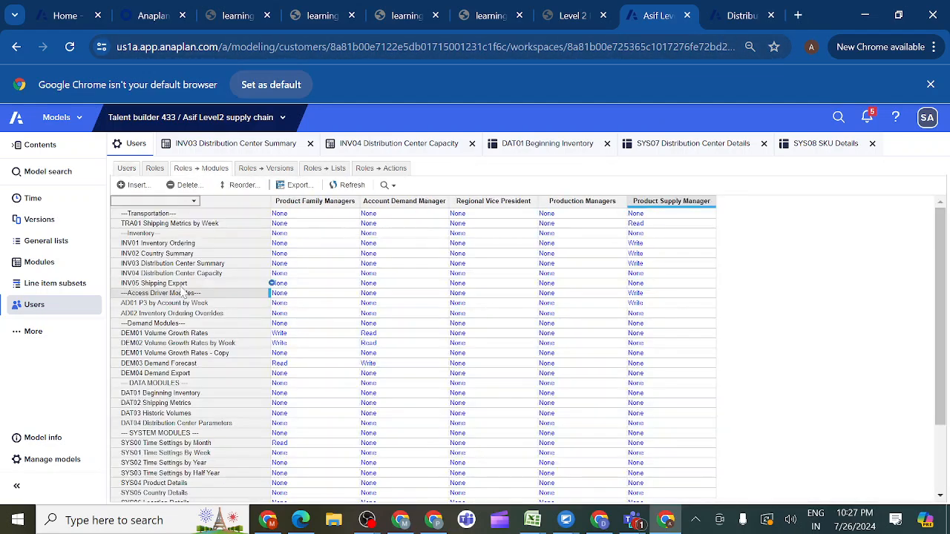
{"action": "left_click", "coordinate": [207, 254]}
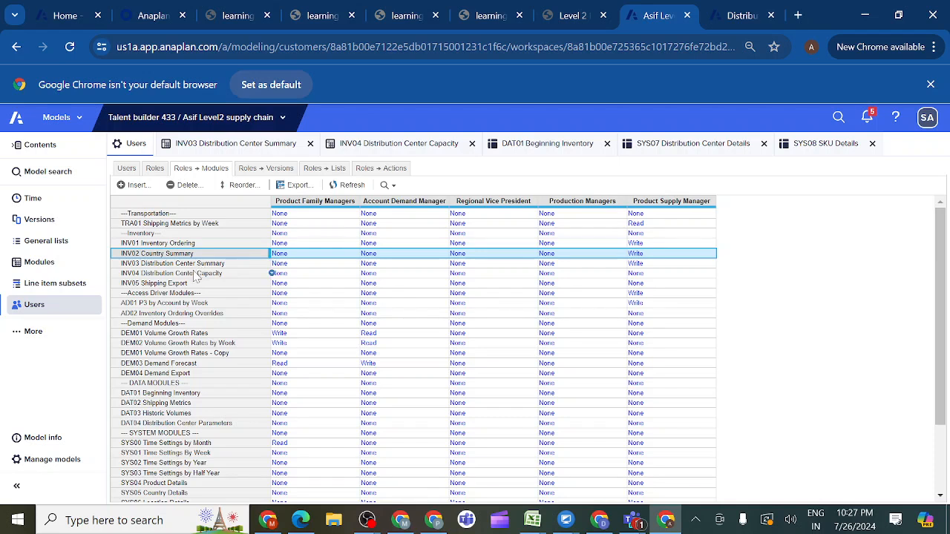
{"action": "left_click", "coordinate": [195, 276]}
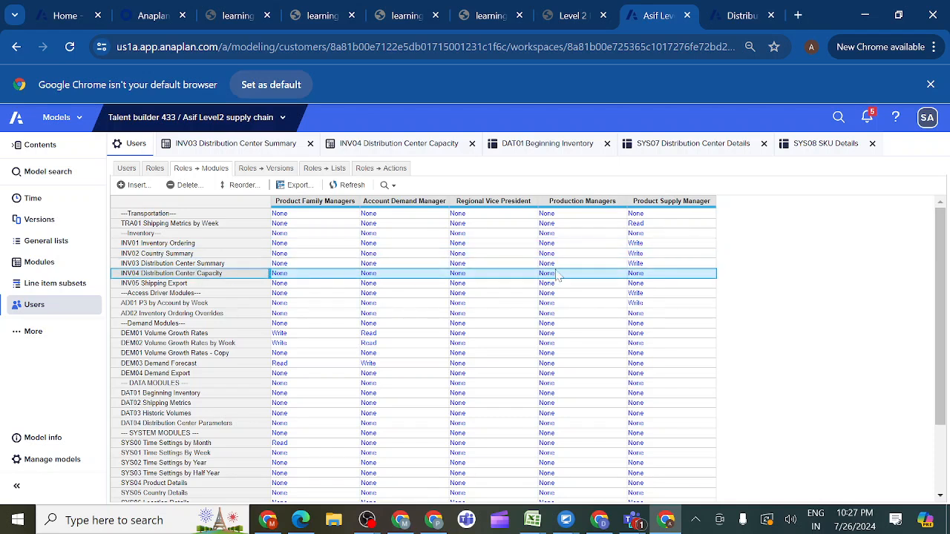
{"action": "left_click", "coordinate": [490, 283]}
{"action": "left_click", "coordinate": [482, 274]}
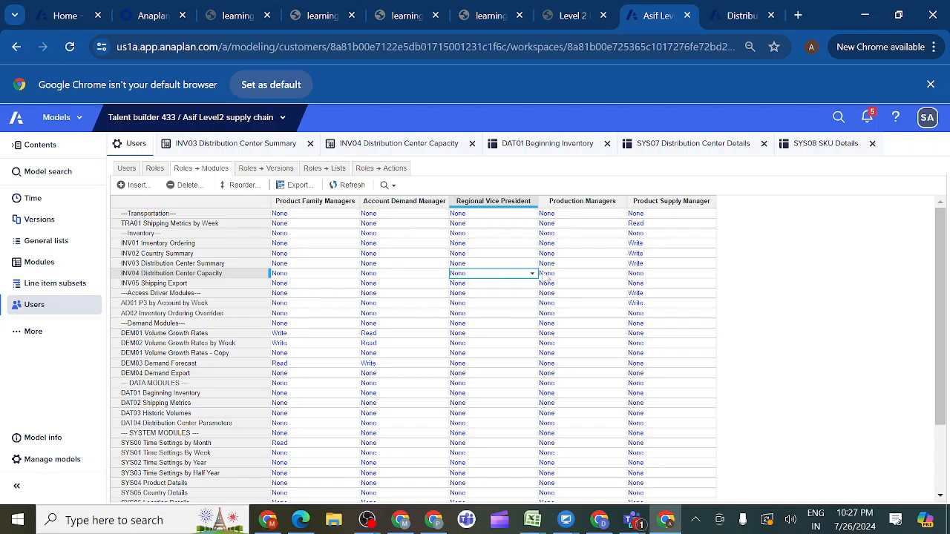
{"action": "left_click", "coordinate": [533, 274]}
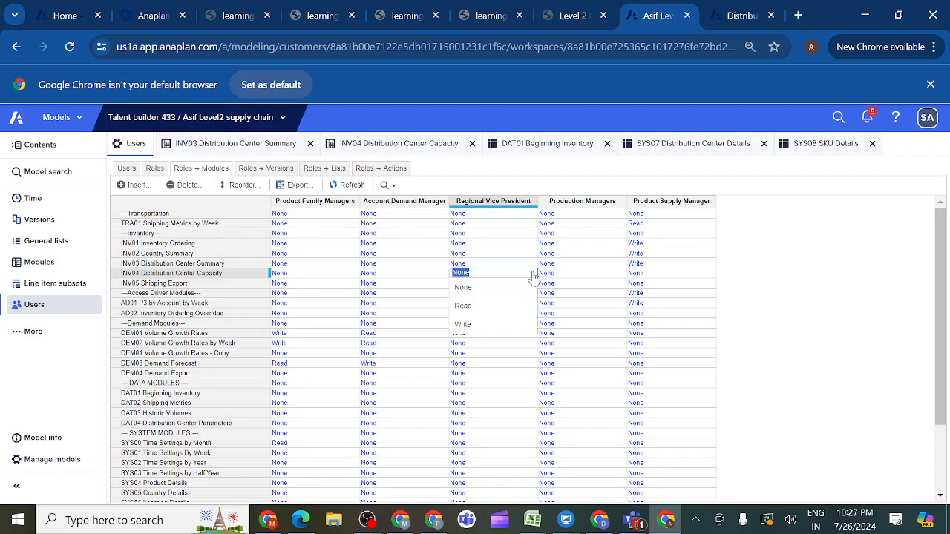
{"action": "left_click", "coordinate": [472, 327]}
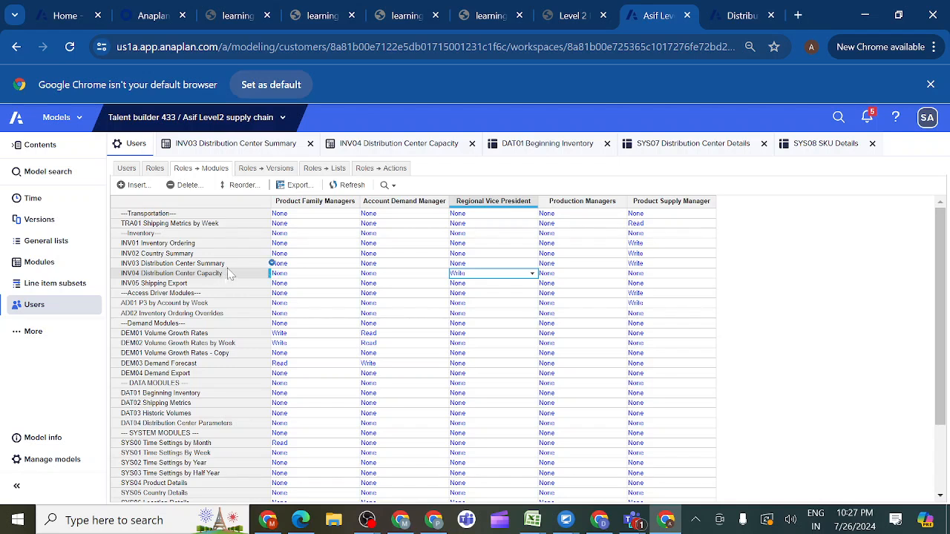
{"action": "left_click", "coordinate": [483, 265]}
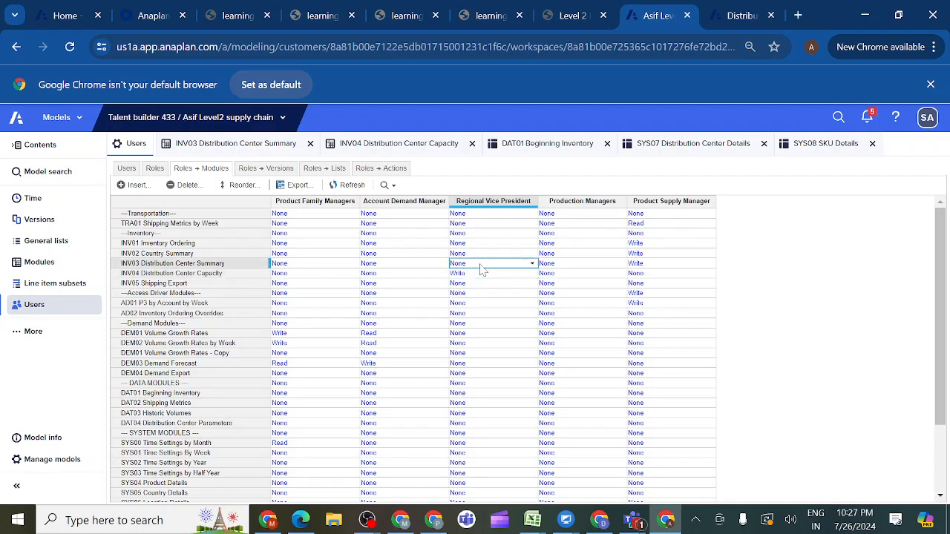
{"action": "left_click", "coordinate": [531, 265]}
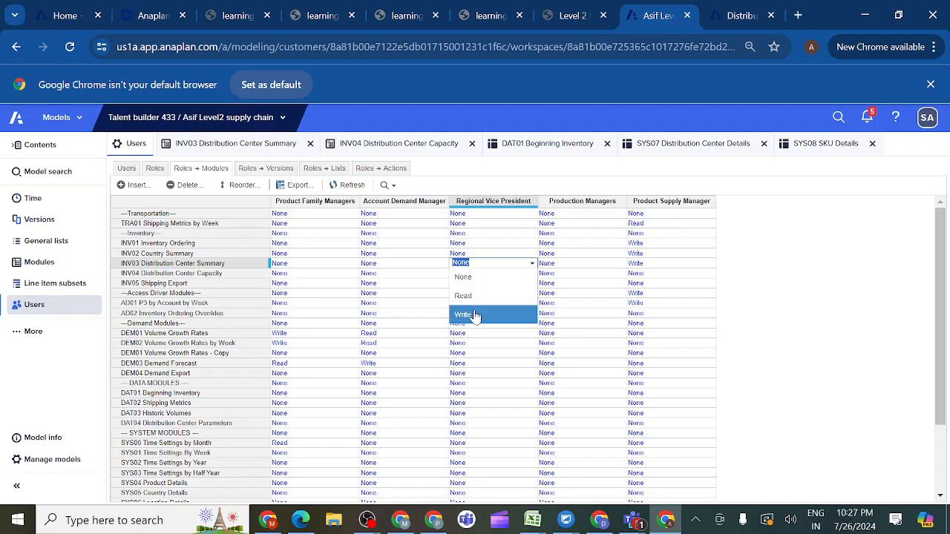
{"action": "left_click", "coordinate": [476, 317]}
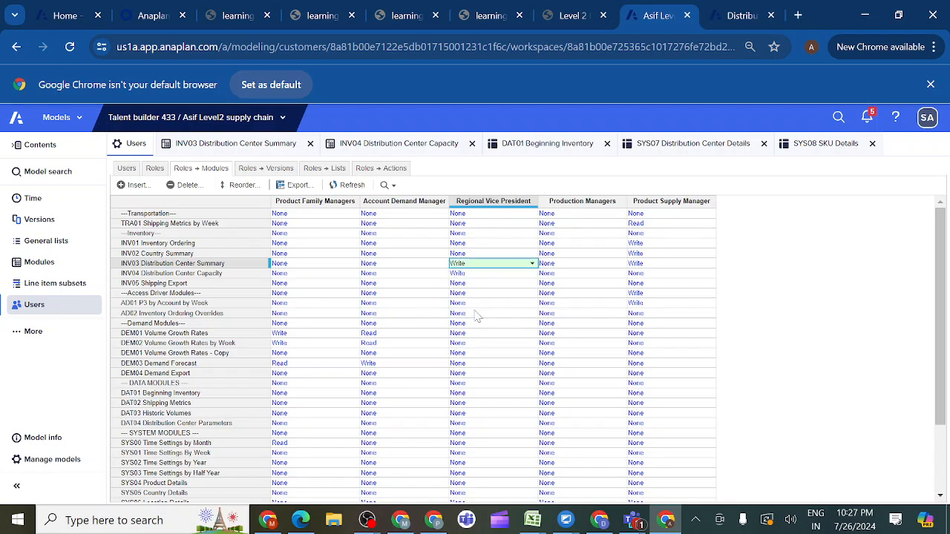
- Set the Regional Vice President role's access to Write for INV01 Inventory Ordering and INV02 Country Summary
{"action": "left_click", "coordinate": [466, 244]}
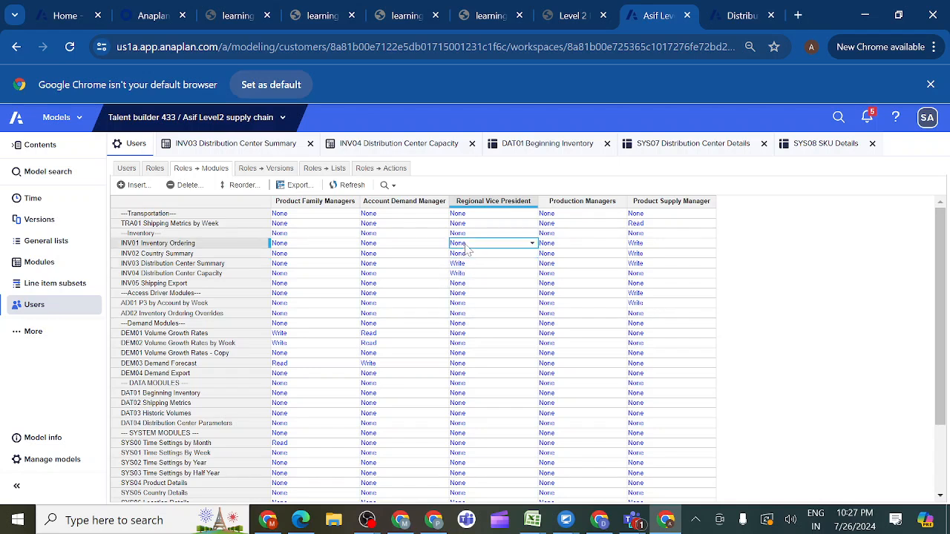
{"action": "left_click", "coordinate": [531, 247]}
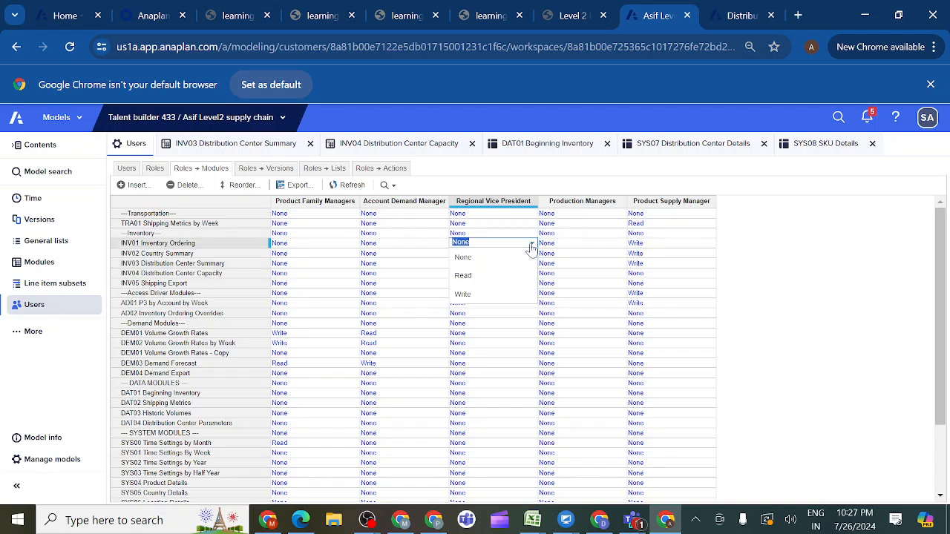
{"action": "left_click", "coordinate": [469, 296]}
{"action": "left_click", "coordinate": [467, 256]}
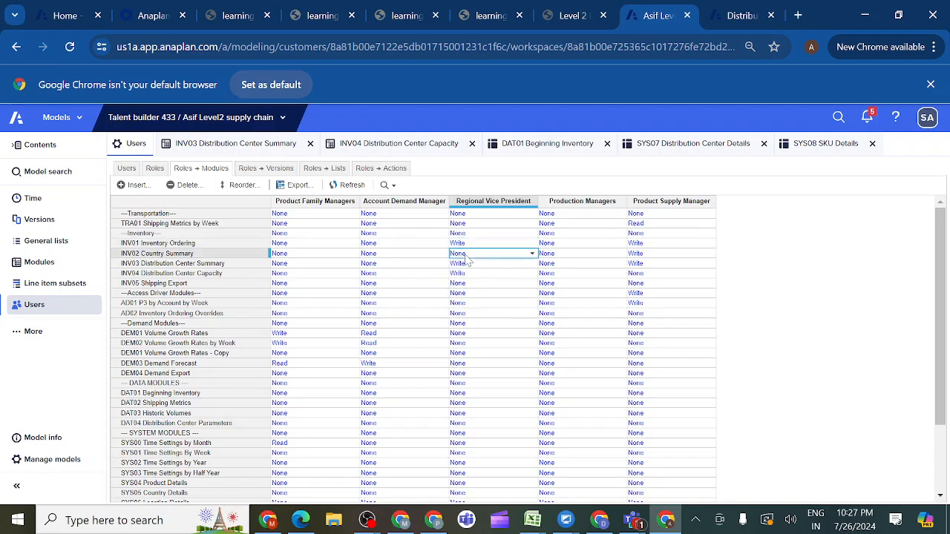
{"action": "left_click", "coordinate": [531, 254]}
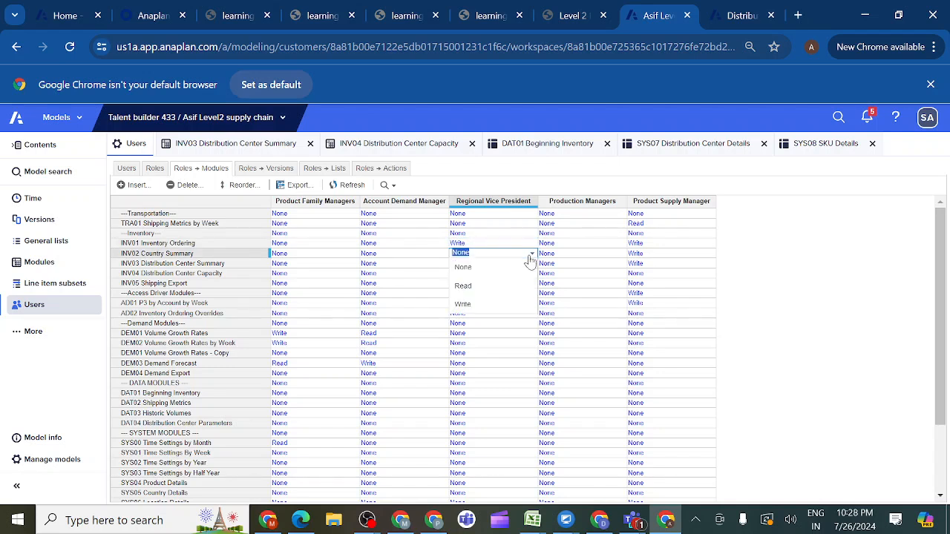
{"action": "left_click", "coordinate": [476, 304]}
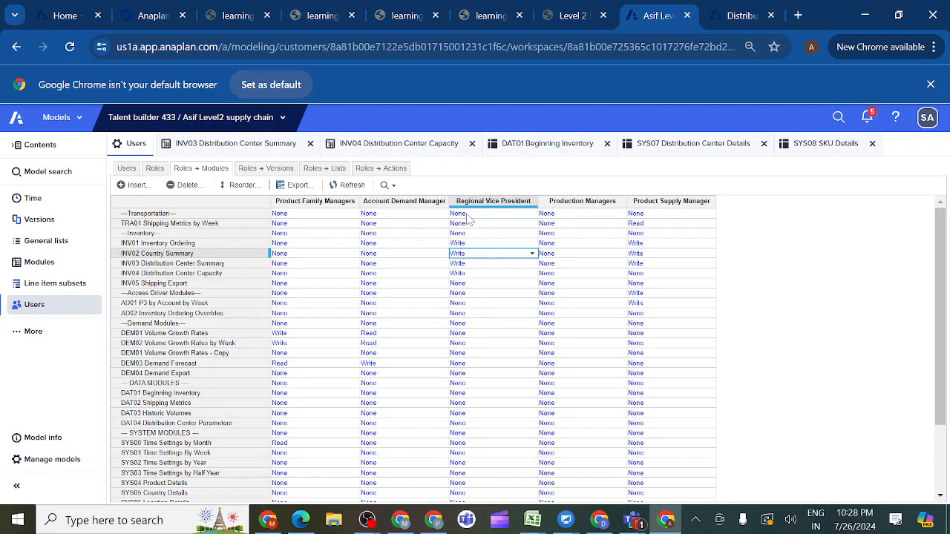
- Give the Regional Vice President role Read access to the Transportation heading row and the TRA01 Shipping Metrics by Week module
{"action": "left_click", "coordinate": [468, 215]}
{"action": "left_click", "coordinate": [531, 214]}
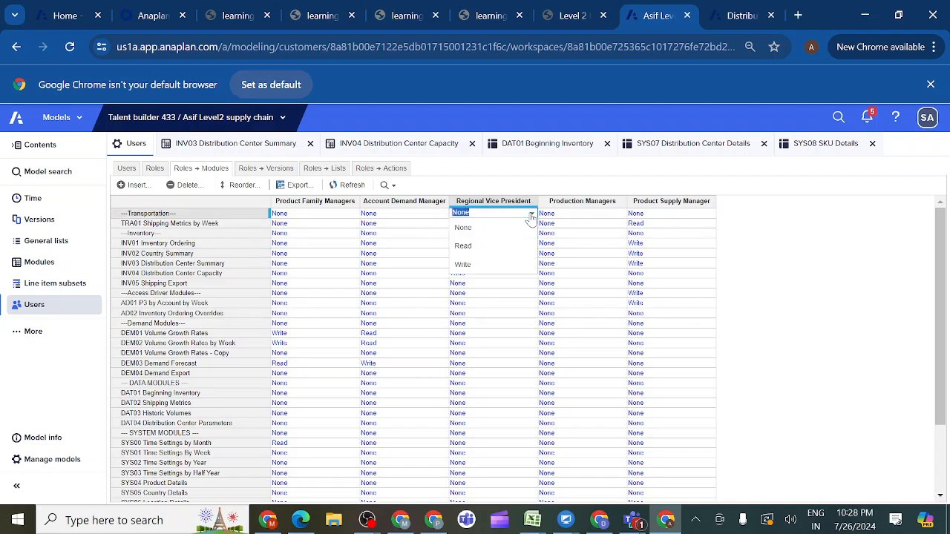
{"action": "left_click", "coordinate": [471, 246]}
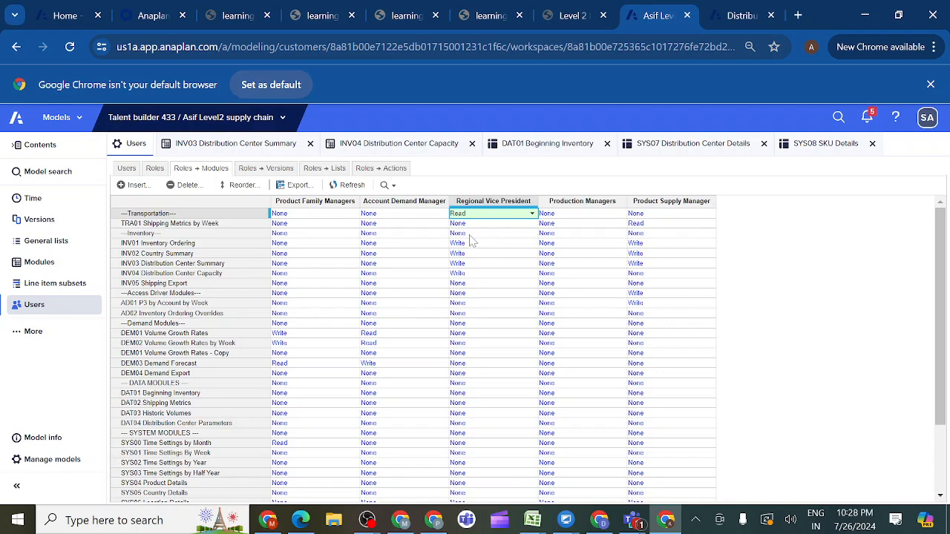
{"action": "left_click", "coordinate": [468, 225]}
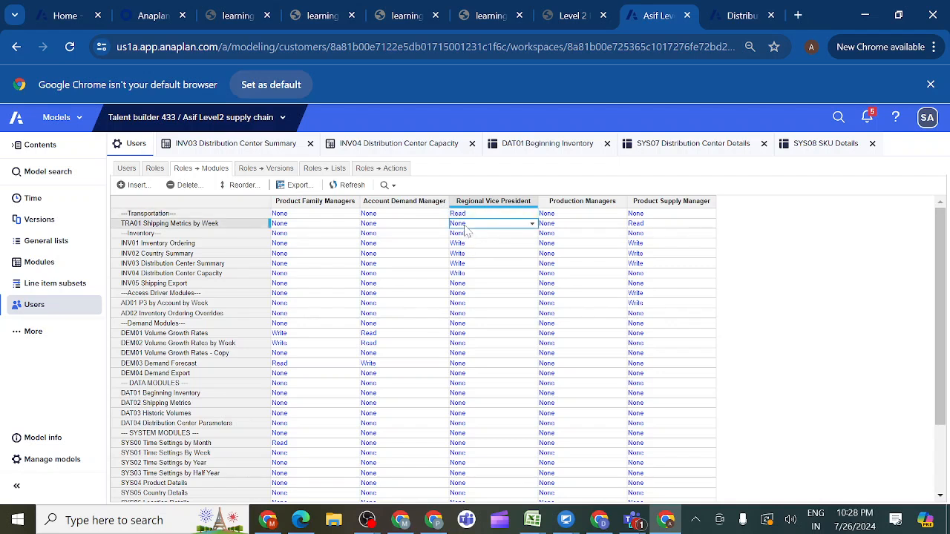
{"action": "left_click", "coordinate": [531, 224]}
{"action": "left_click", "coordinate": [489, 257]}
- Set the Regional Vice President role's access to Write for the Inventory heading row
{"action": "left_click", "coordinate": [467, 237]}
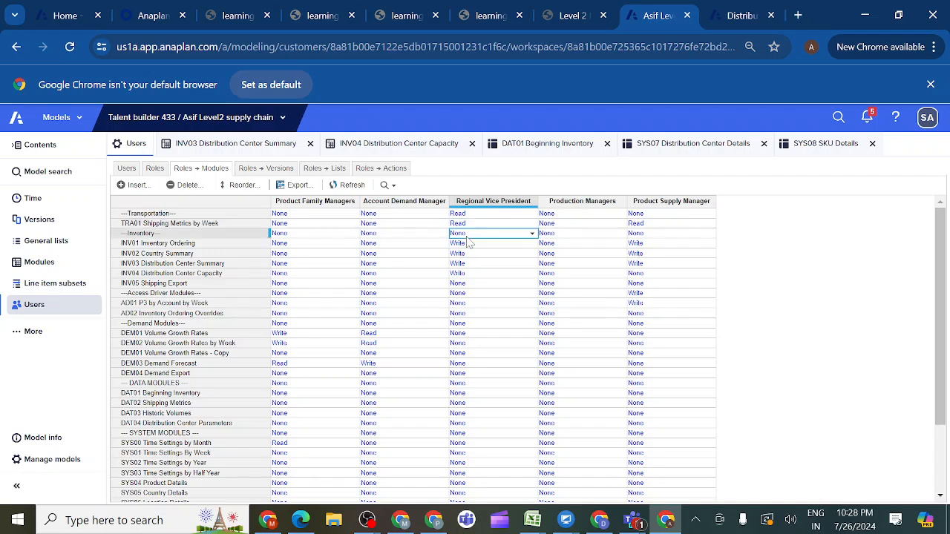
{"action": "left_click", "coordinate": [532, 235]}
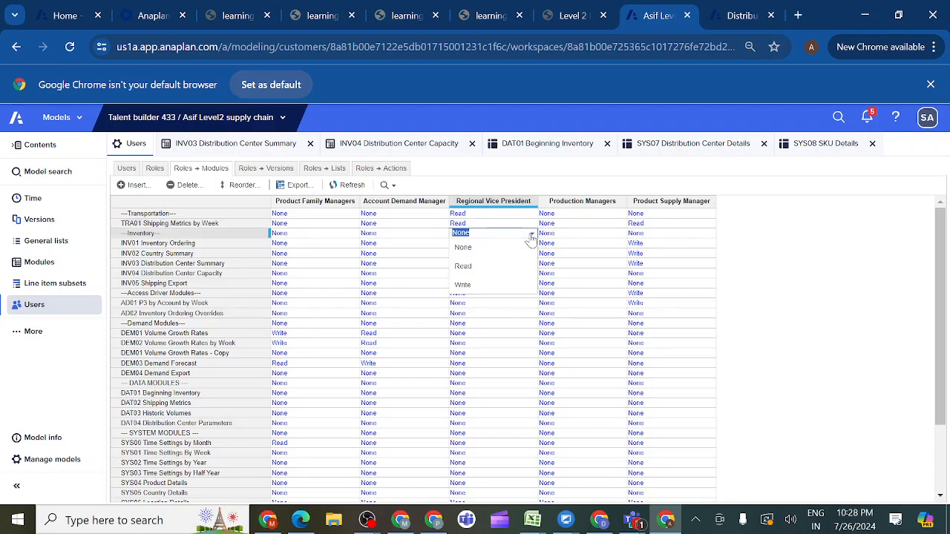
{"action": "left_click", "coordinate": [471, 286]}
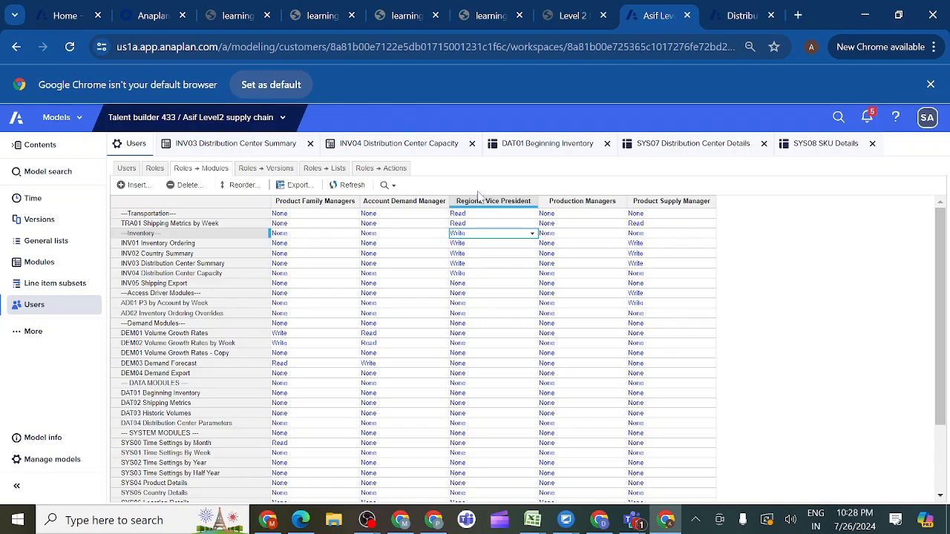
- Read the 3.6.1.3 Test as End Users instructions in the Level 2 course and return to the supply chain model
{"action": "left_click", "coordinate": [593, 21]}
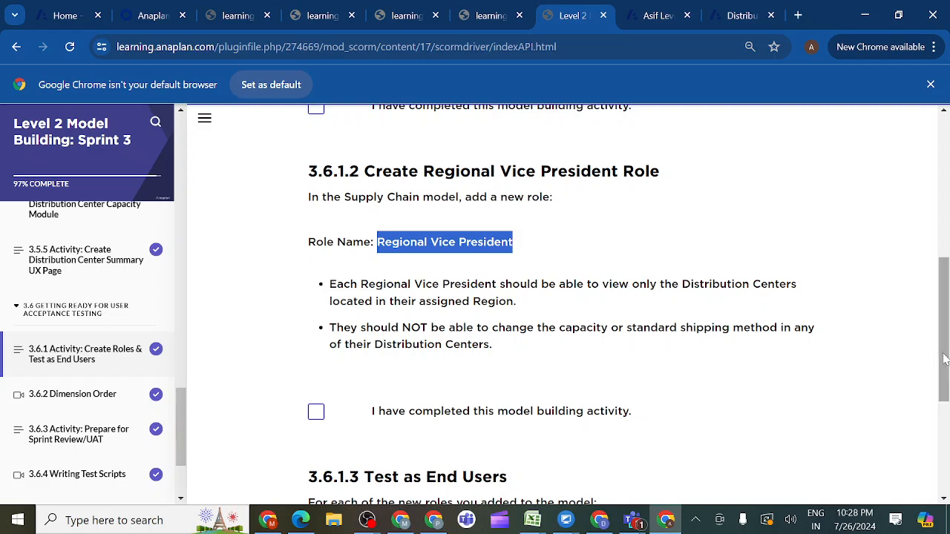
{"action": "left_click_drag", "start_coordinate": [941, 358], "coordinate": [946, 464]}
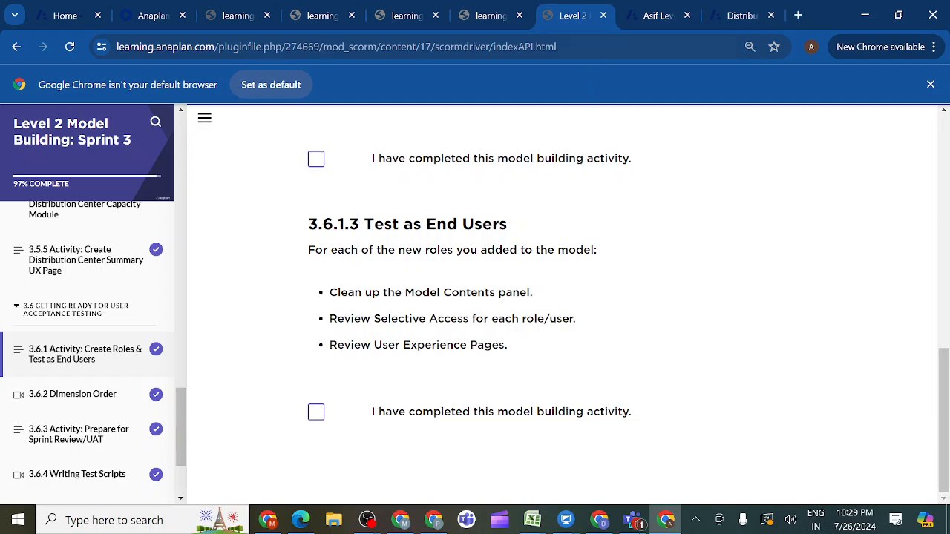
{"action": "left_click", "coordinate": [661, 15]}
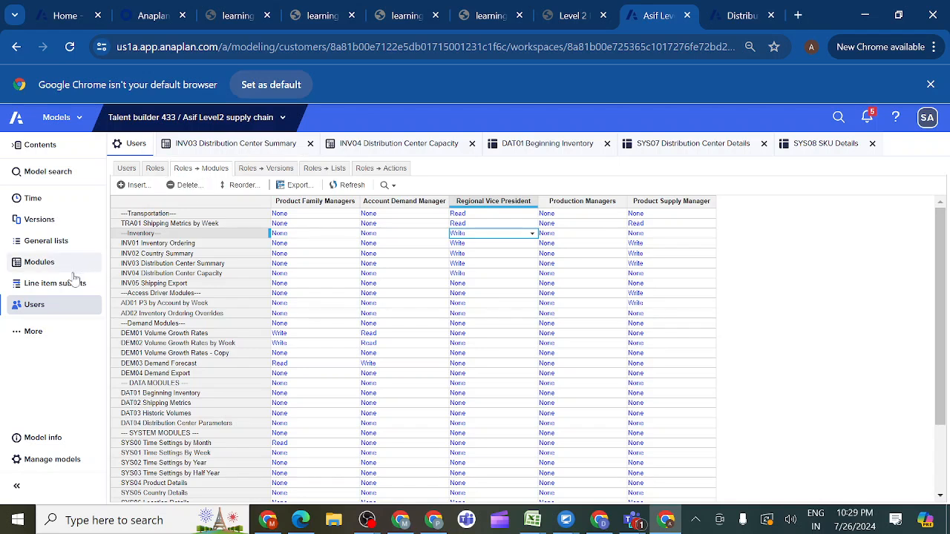
- Assign the Product Supply Manager model role to the second user in the Users list
{"action": "left_click", "coordinate": [34, 305]}
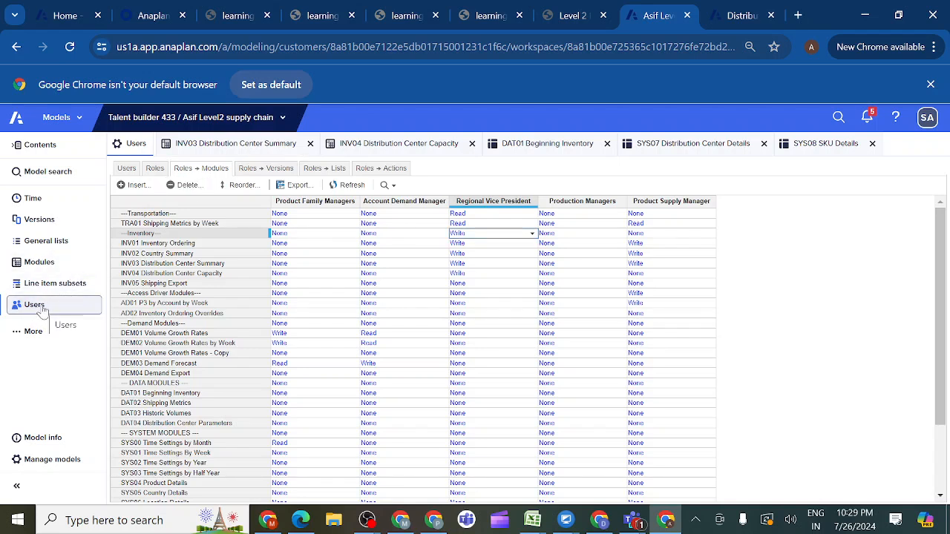
{"action": "left_click", "coordinate": [126, 168]}
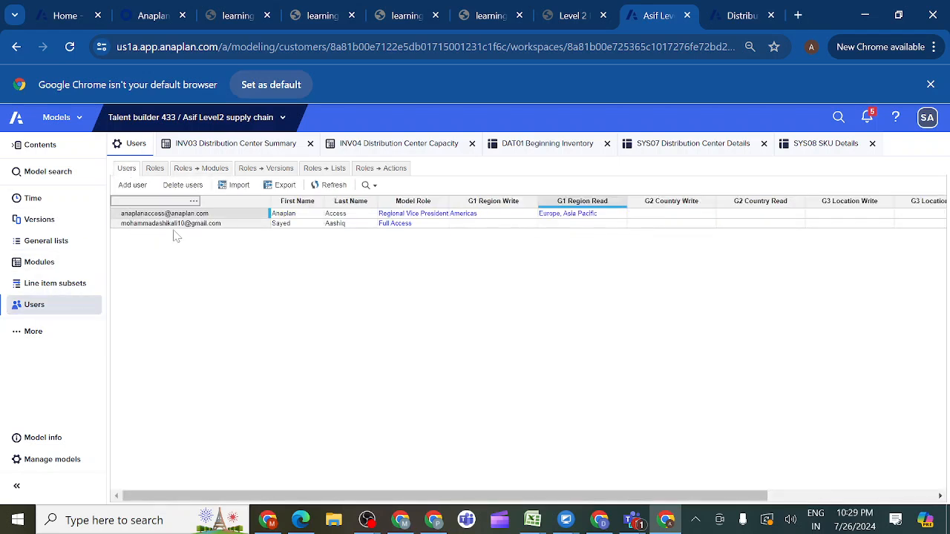
{"action": "left_click", "coordinate": [427, 225]}
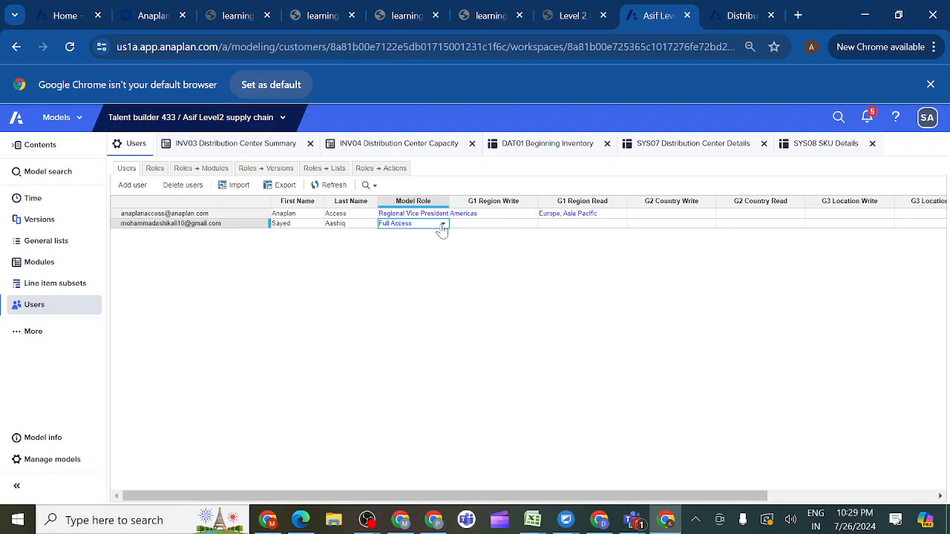
{"action": "left_click", "coordinate": [442, 225]}
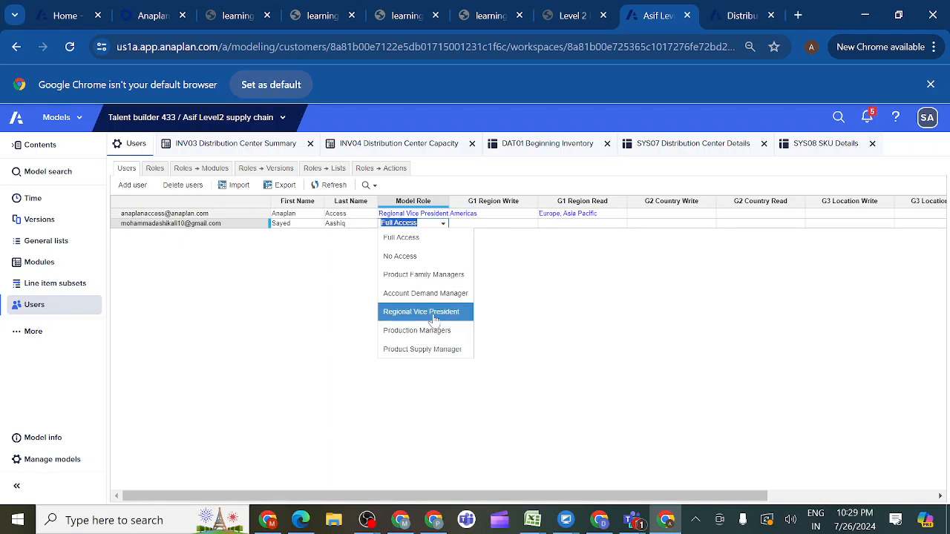
{"action": "left_click", "coordinate": [410, 353]}
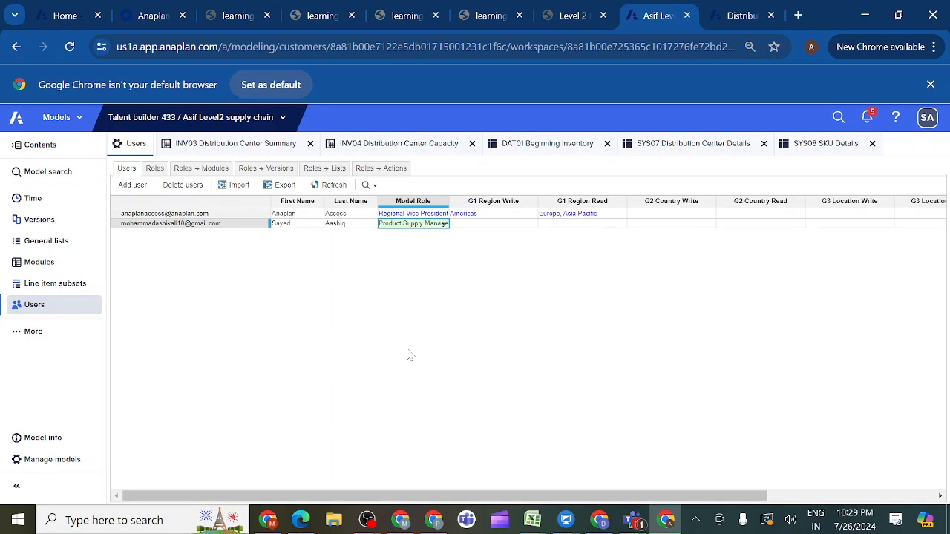
- Try to open the SYS00 Time Settings by Month module to test the restricted role's access
{"action": "left_click", "coordinate": [63, 264]}
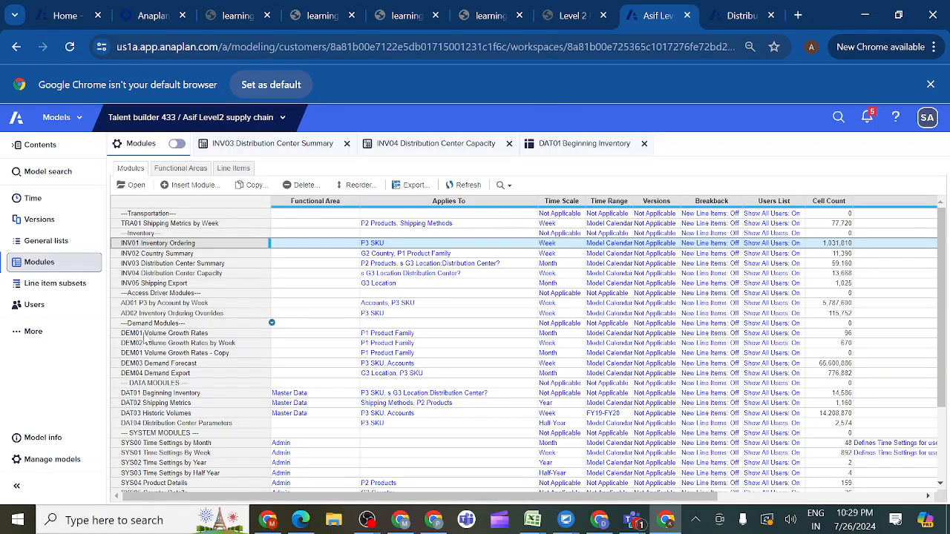
{"action": "left_click", "coordinate": [160, 444]}
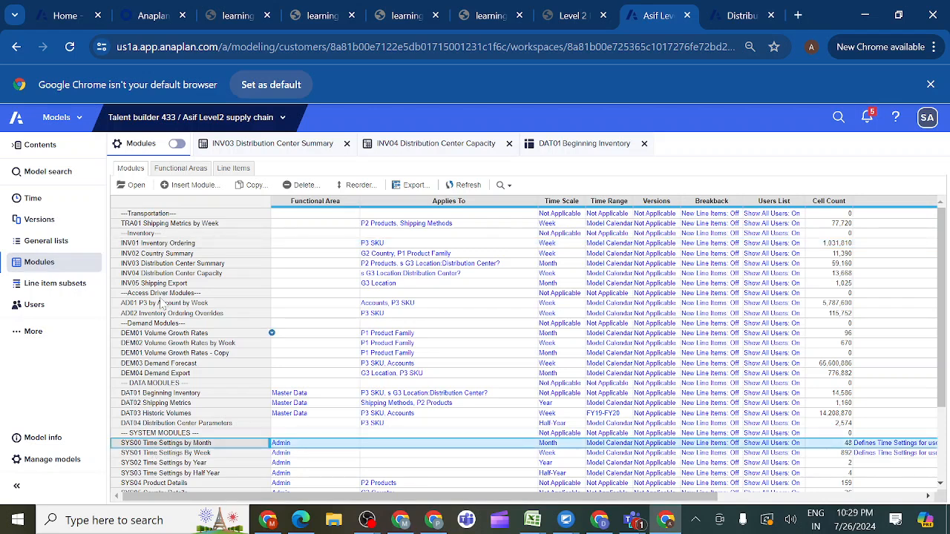
{"action": "left_click", "coordinate": [136, 186]}
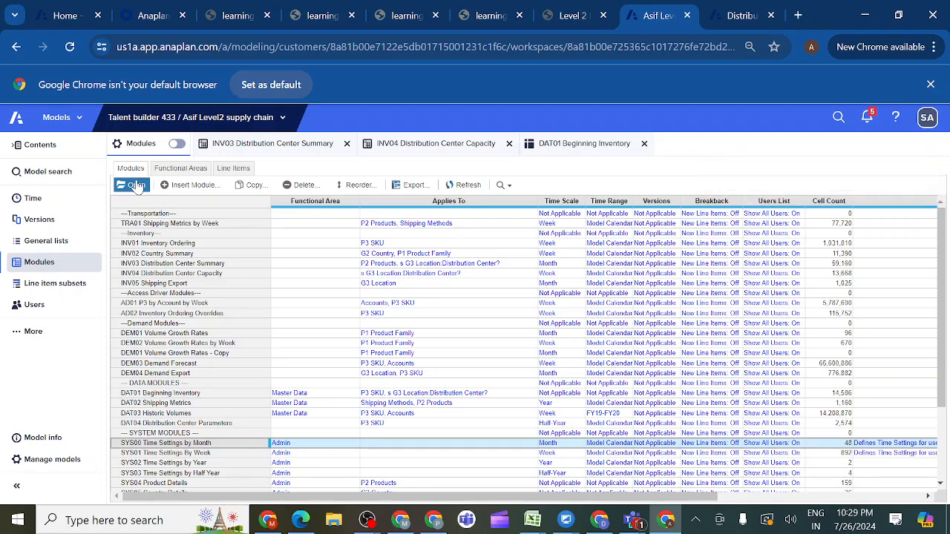
{"action": "left_click", "coordinate": [137, 187]}
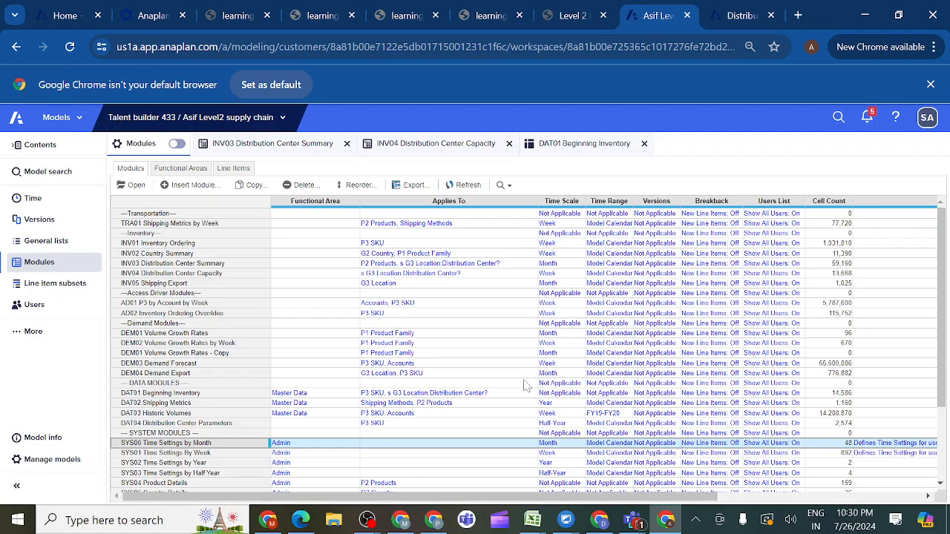
- Set the model role of both listed users to Full Access
{"action": "left_click", "coordinate": [41, 312]}
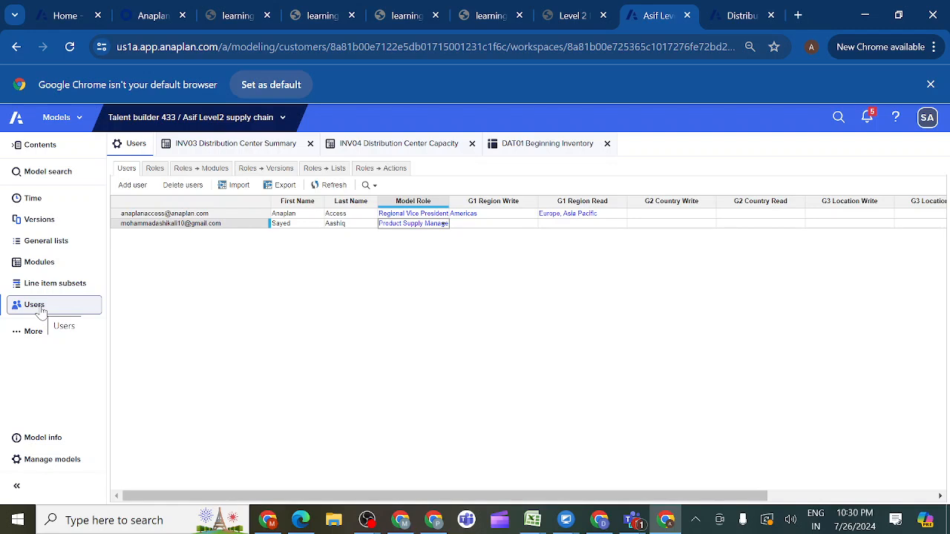
{"action": "double_click", "coordinate": [446, 224]}
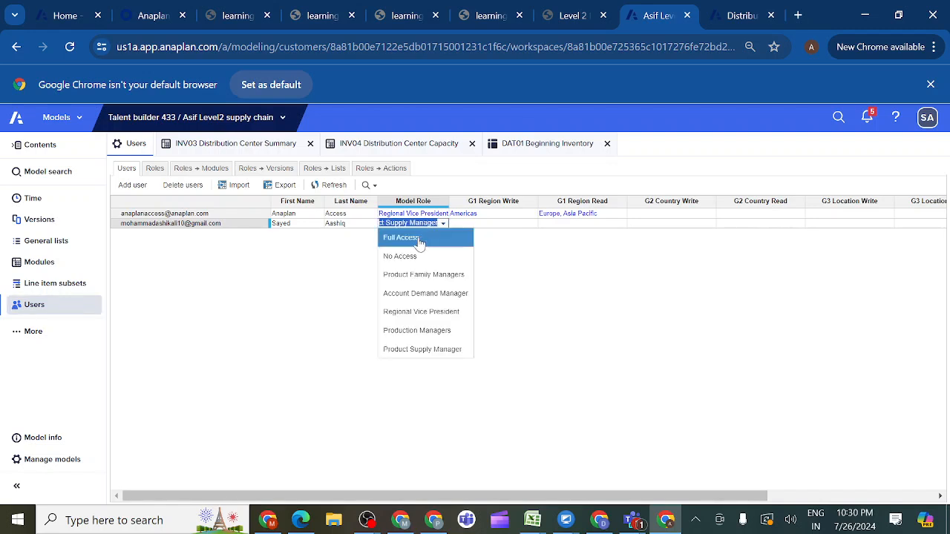
{"action": "left_click", "coordinate": [418, 239]}
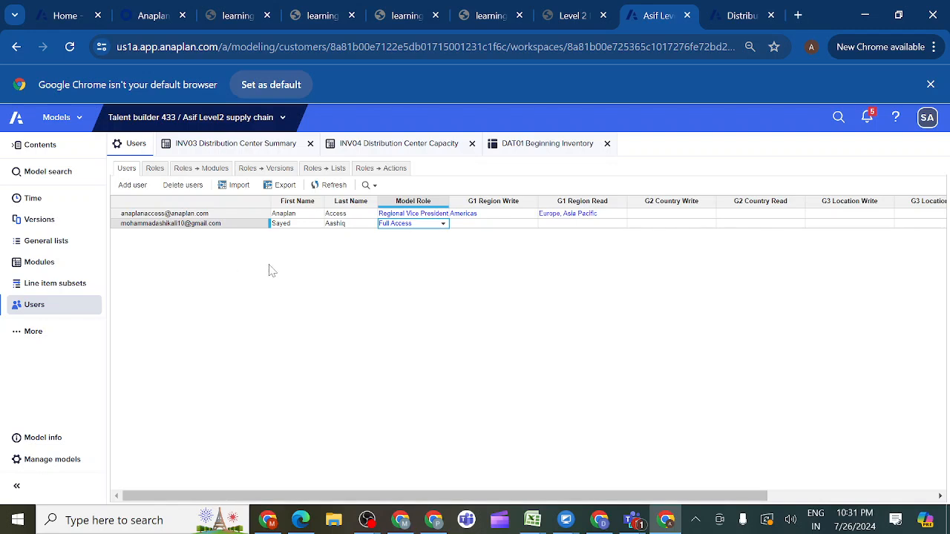
{"action": "left_click", "coordinate": [437, 217]}
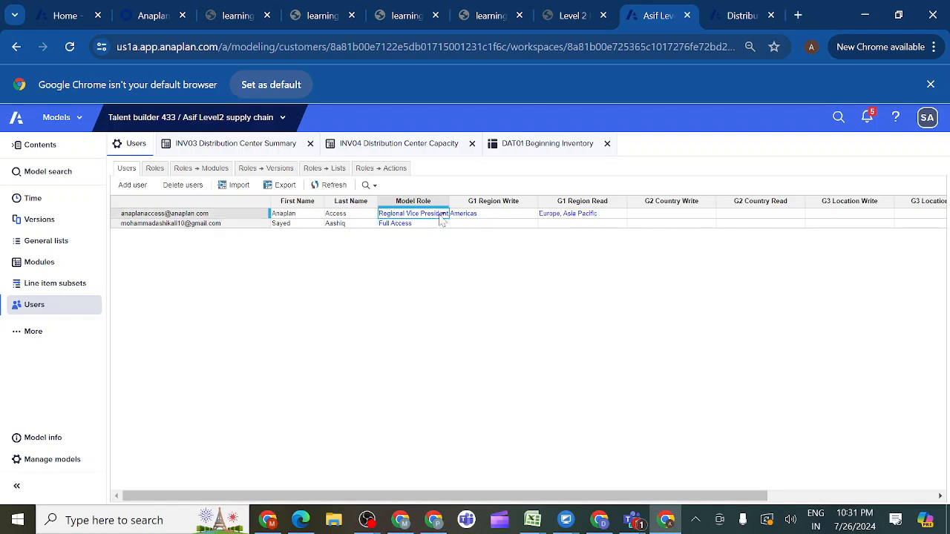
{"action": "left_click", "coordinate": [443, 215]}
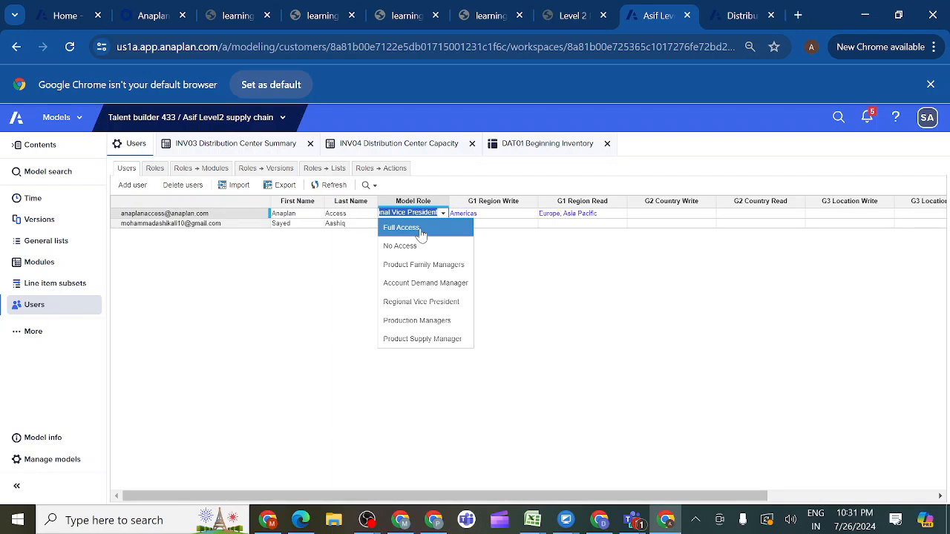
{"action": "left_click", "coordinate": [421, 230]}
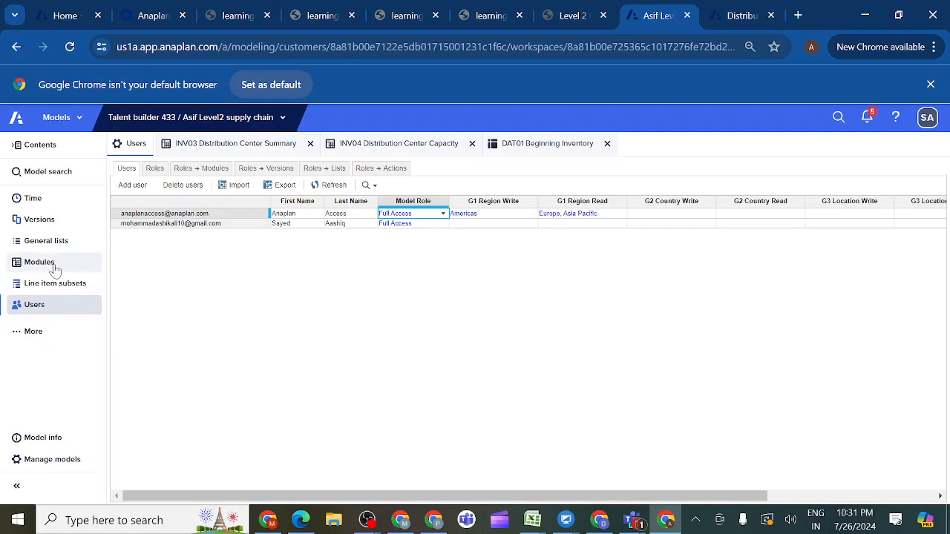
- Review the Distribution Center Summary page's grids and reset its context selections
{"action": "left_click", "coordinate": [732, 16]}
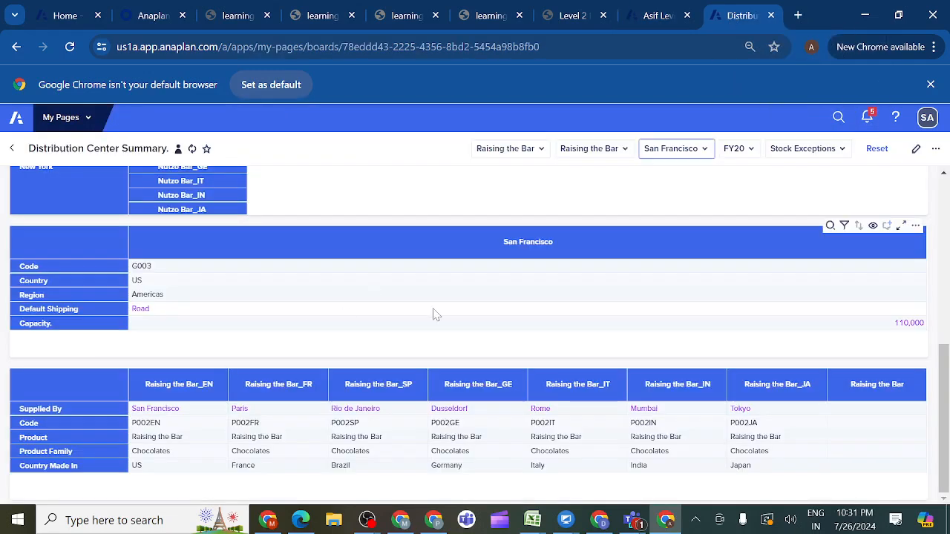
{"action": "left_click_drag", "start_coordinate": [944, 404], "coordinate": [928, 291]}
{"action": "scroll", "coordinate": [928, 291], "scroll_direction": "up", "scroll_amount": 2}
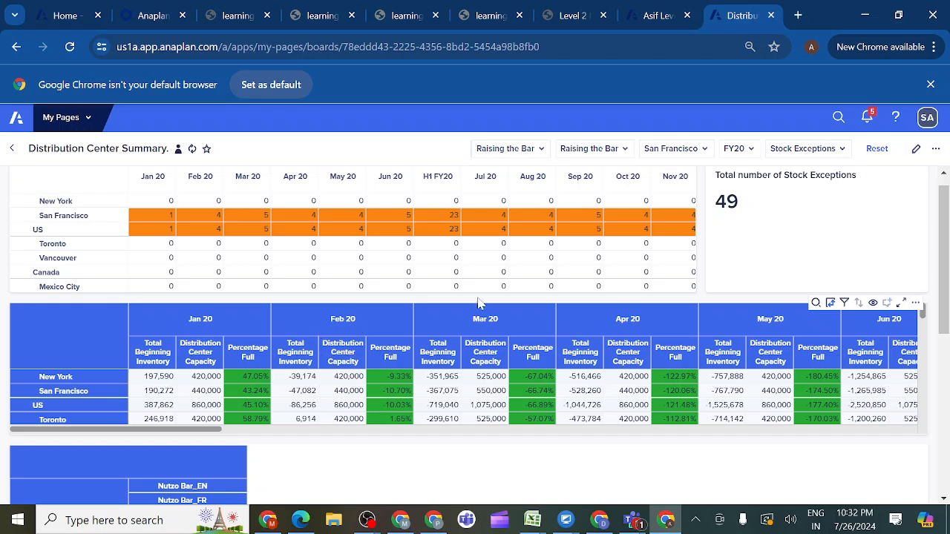
{"action": "left_click", "coordinate": [542, 151]}
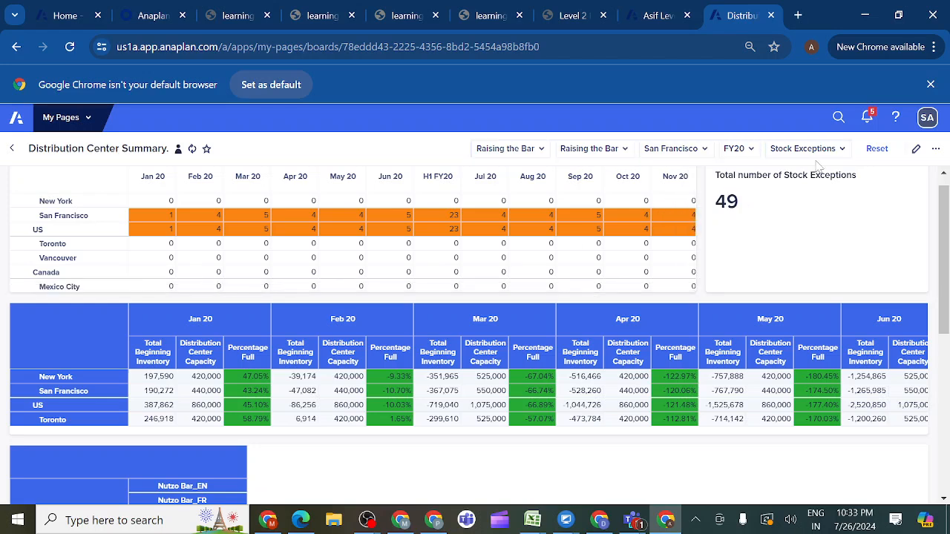
{"action": "left_click", "coordinate": [882, 155]}
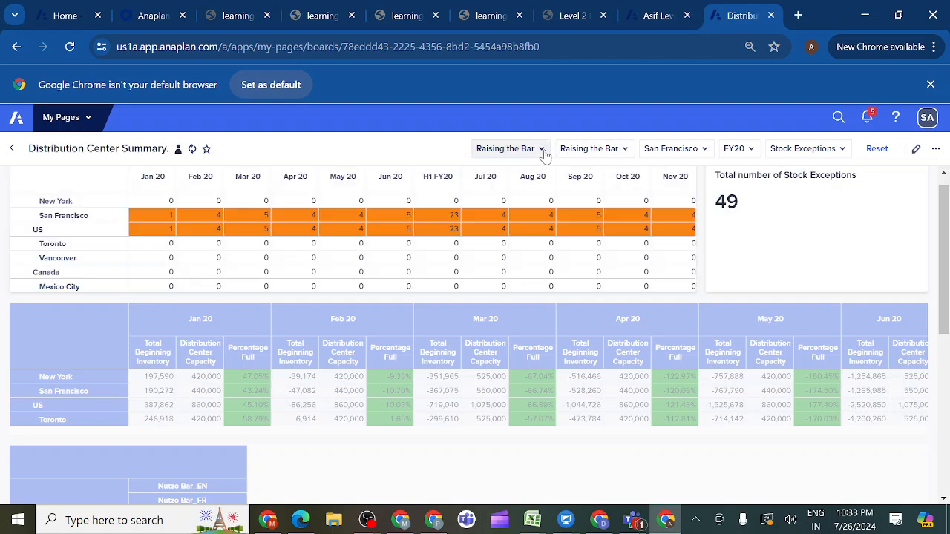
{"action": "left_click", "coordinate": [541, 150]}
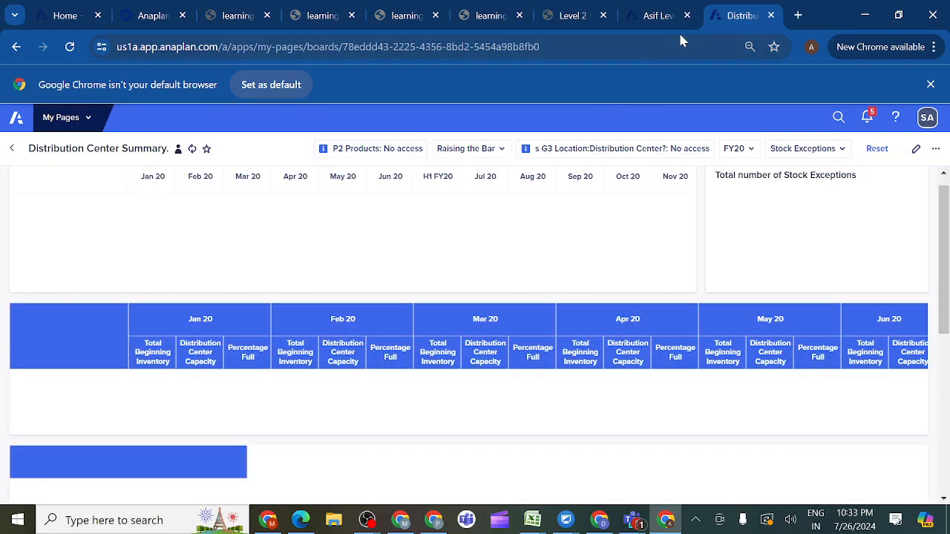
- Turn off Selective Access for the G1 Region and P1 Product Family hierarchies in the supply chain model's general lists and refresh
{"action": "left_click", "coordinate": [649, 17]}
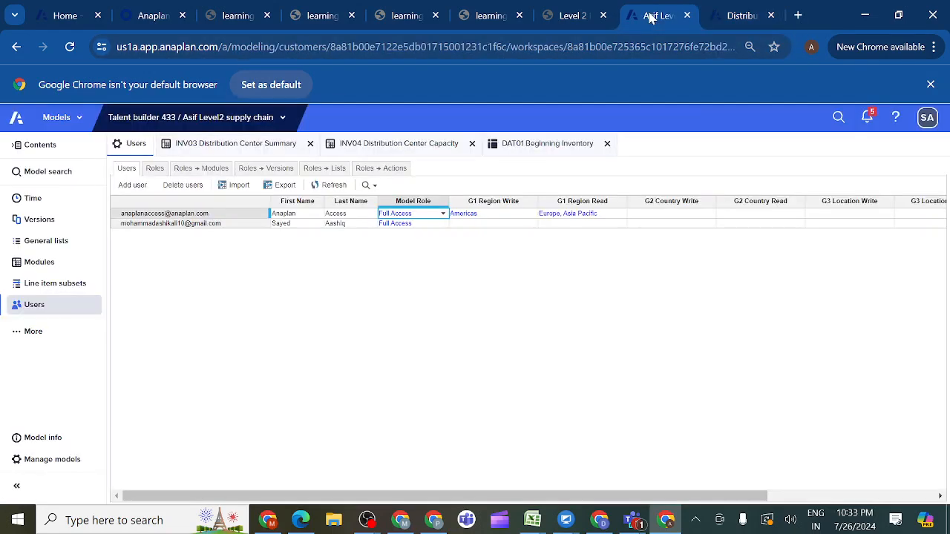
{"action": "left_click", "coordinate": [63, 246]}
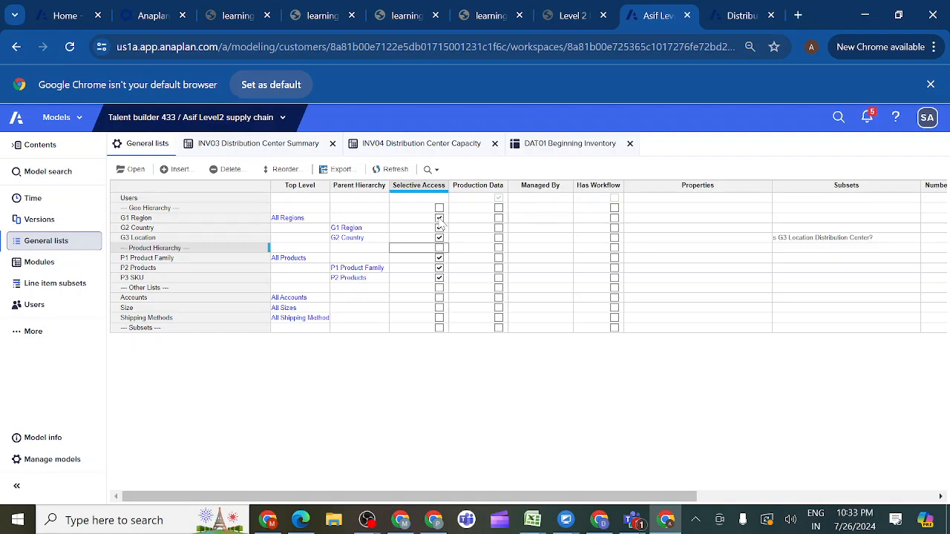
{"action": "left_click", "coordinate": [439, 218]}
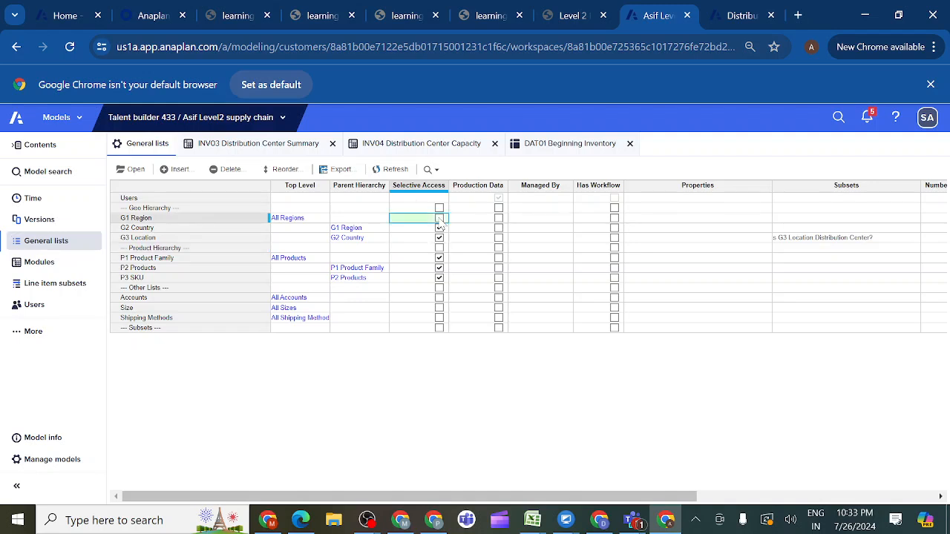
{"action": "left_click", "coordinate": [439, 258]}
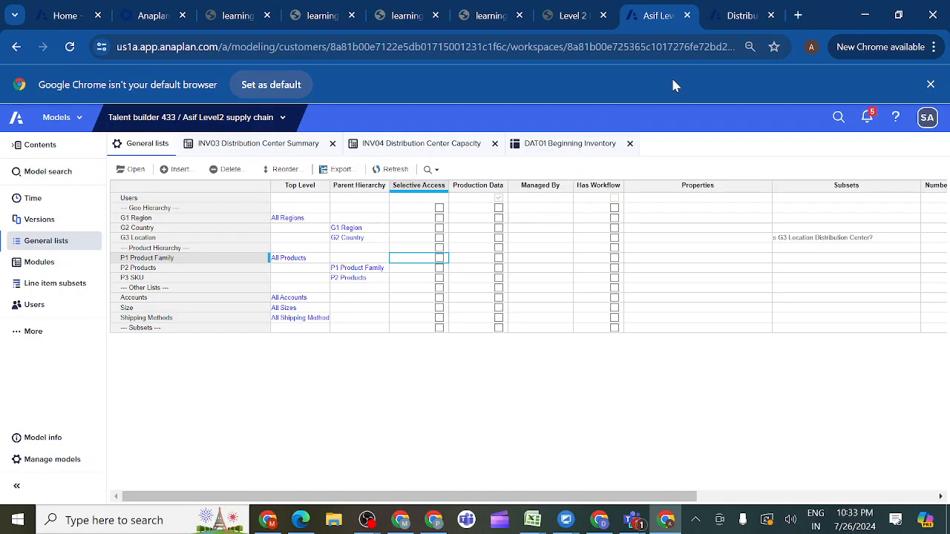
{"action": "left_click", "coordinate": [391, 170]}
- Check the product choices on the Distribution Center Summary page and refresh the page
{"action": "left_click", "coordinate": [743, 18]}
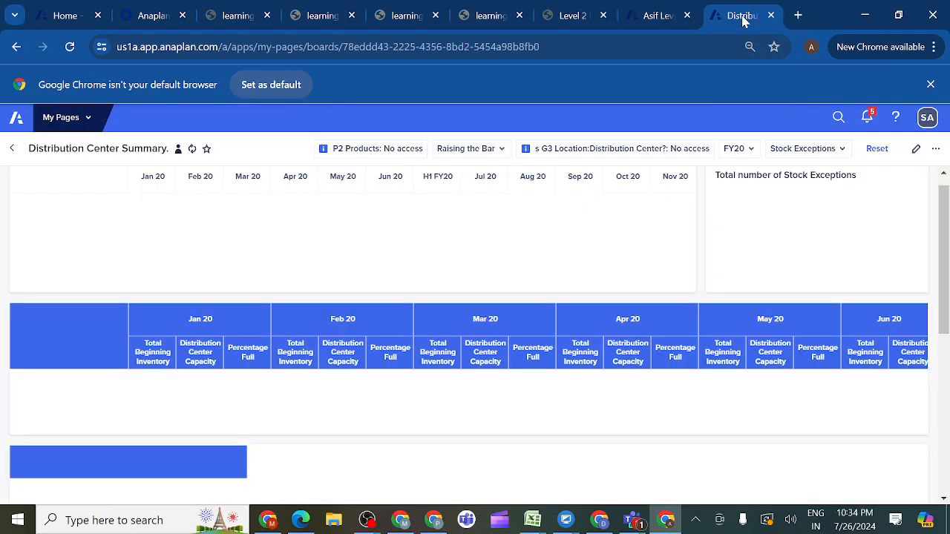
{"action": "left_click", "coordinate": [500, 151]}
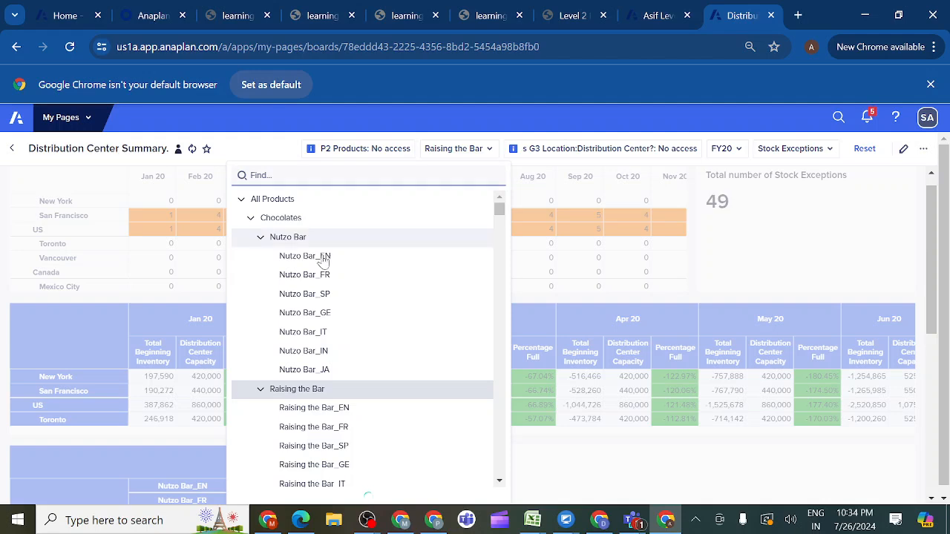
{"action": "left_click", "coordinate": [192, 149]}
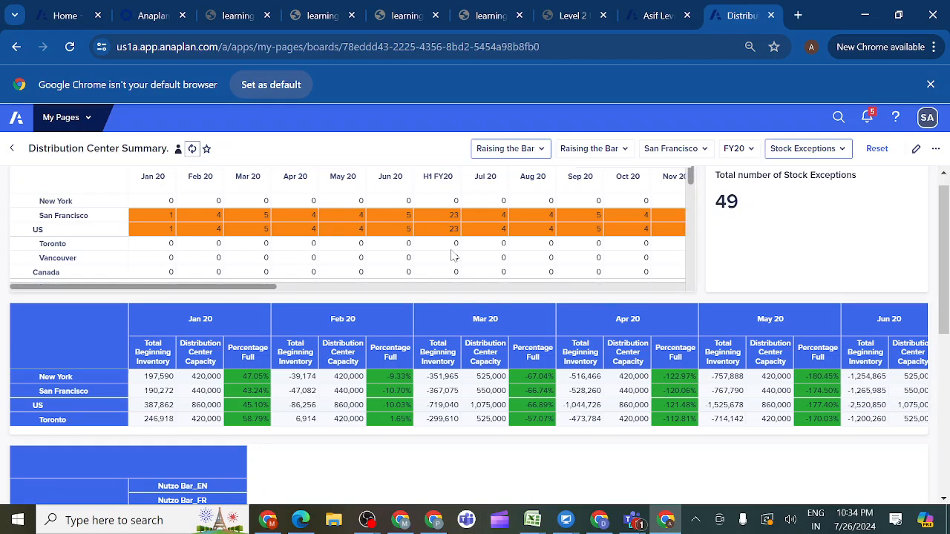
- Read the checklist in activity 3.6.3 Prepare for Sprint Review/UAT and return to the supply chain model's general lists
{"action": "left_click", "coordinate": [573, 15]}
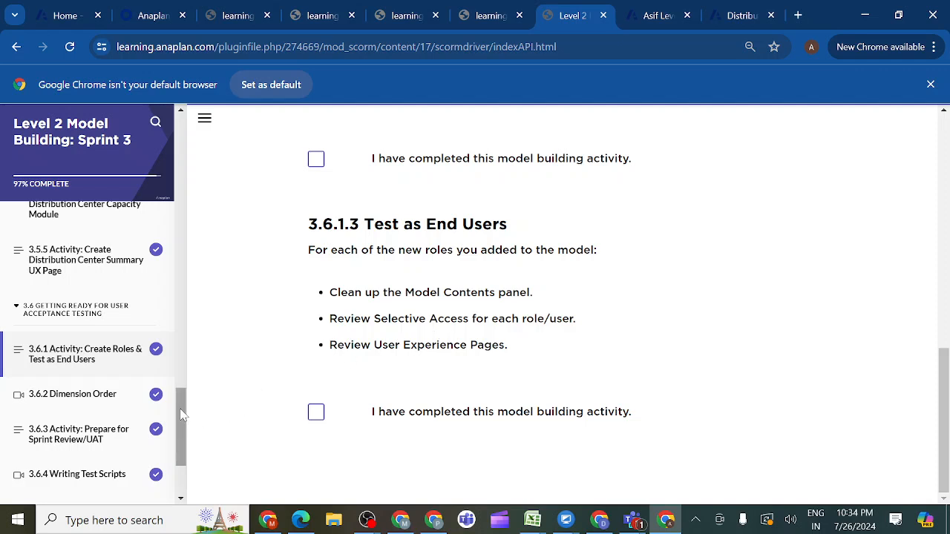
{"action": "mouse_move", "coordinate": [180, 420]}
{"action": "left_mouse_down"}
{"action": "mouse_move", "coordinate": [178, 442]}
{"action": "mouse_move", "coordinate": [176, 424]}
{"action": "left_mouse_up"}
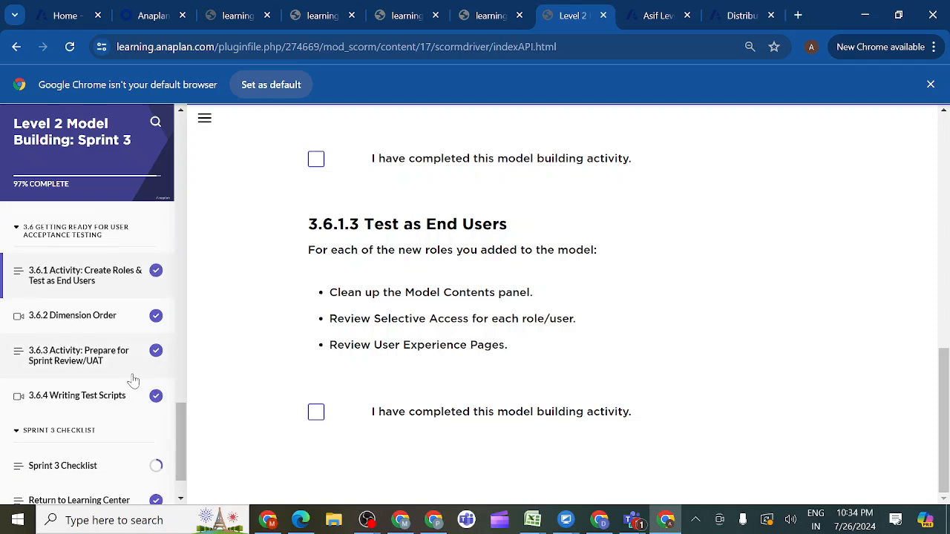
{"action": "left_click", "coordinate": [111, 360]}
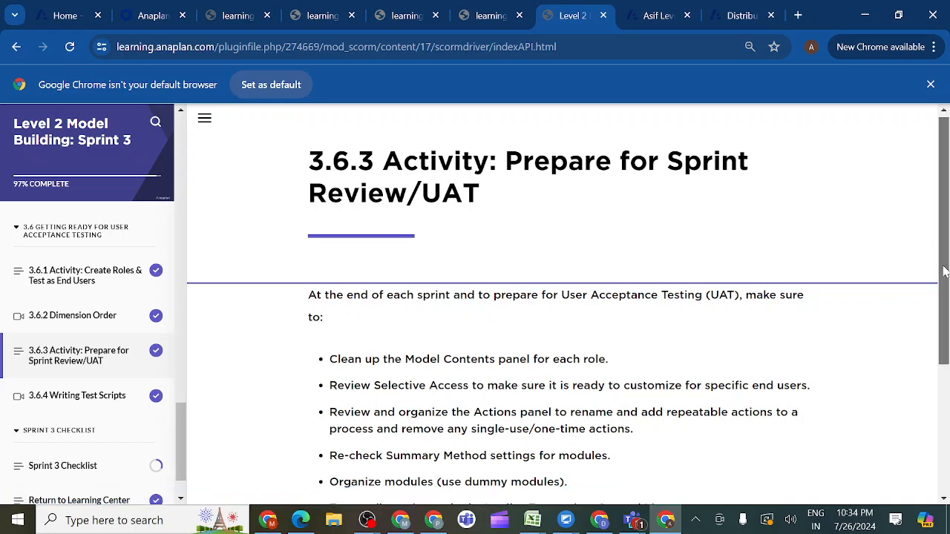
{"action": "left_click_drag", "start_coordinate": [944, 268], "coordinate": [947, 338]}
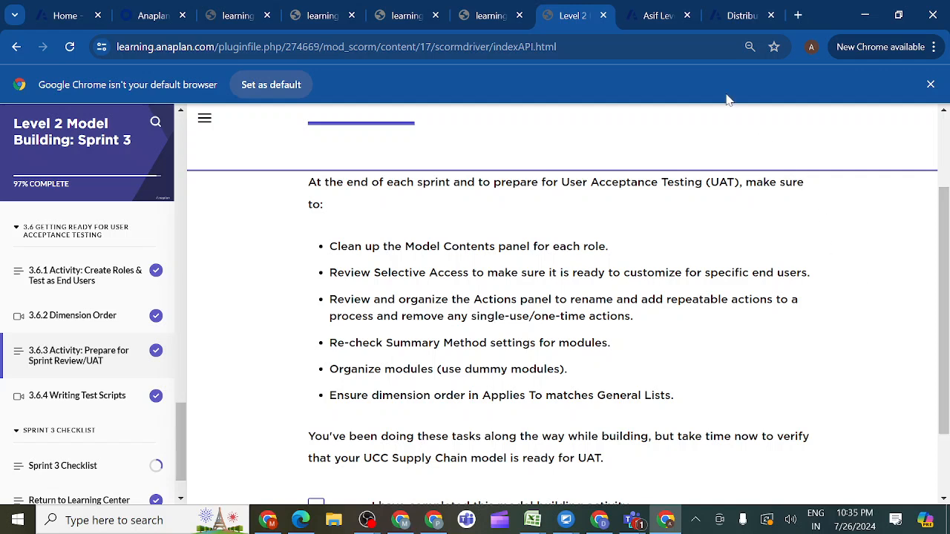
{"action": "left_click", "coordinate": [653, 21]}
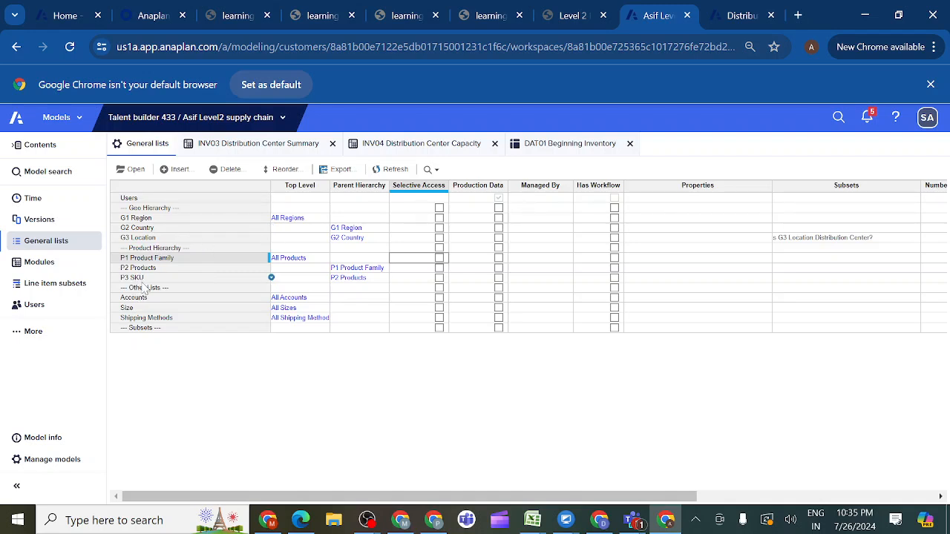
- Review where G1 Region and the other general lists are referenced in modules, formats and formulas
{"action": "left_click", "coordinate": [138, 220]}
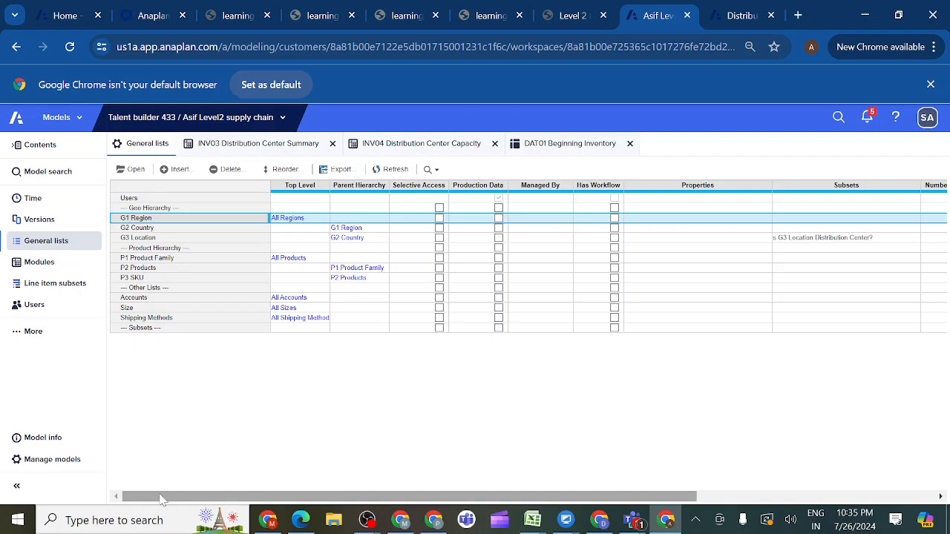
{"action": "left_click_drag", "start_coordinate": [160, 501], "coordinate": [427, 496]}
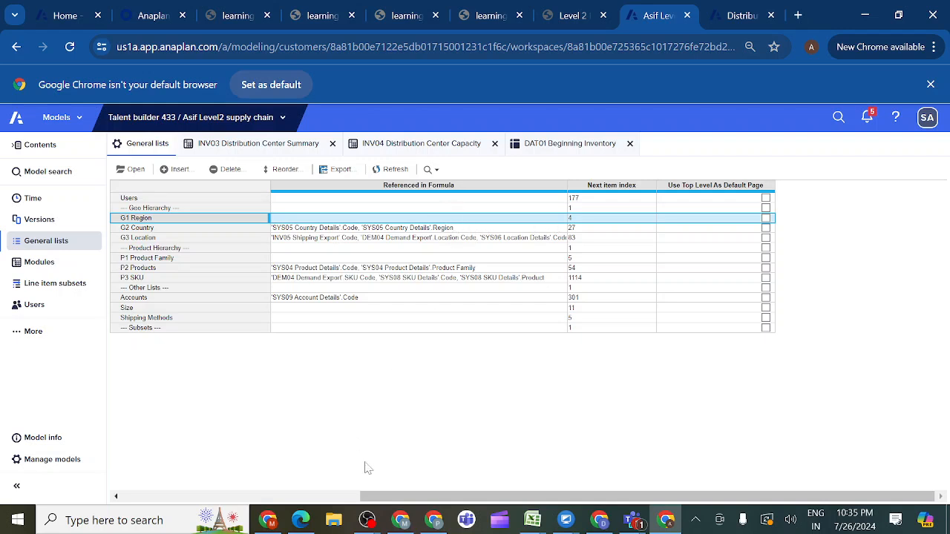
{"action": "left_click_drag", "start_coordinate": [379, 508], "coordinate": [370, 499]}
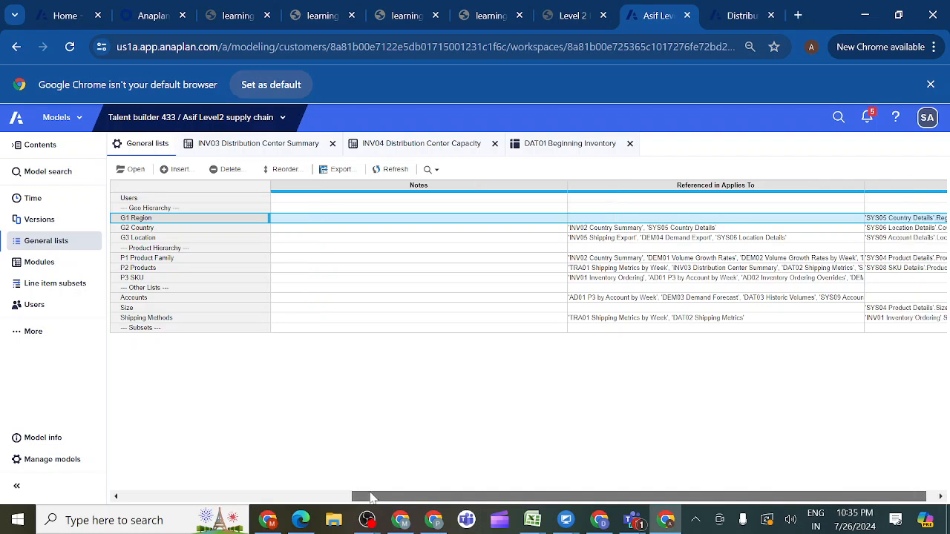
{"action": "mouse_move", "coordinate": [374, 498]}
{"action": "left_mouse_down"}
{"action": "mouse_move", "coordinate": [394, 498]}
{"action": "mouse_move", "coordinate": [371, 497]}
{"action": "left_mouse_up"}
{"action": "left_click", "coordinate": [883, 221]}
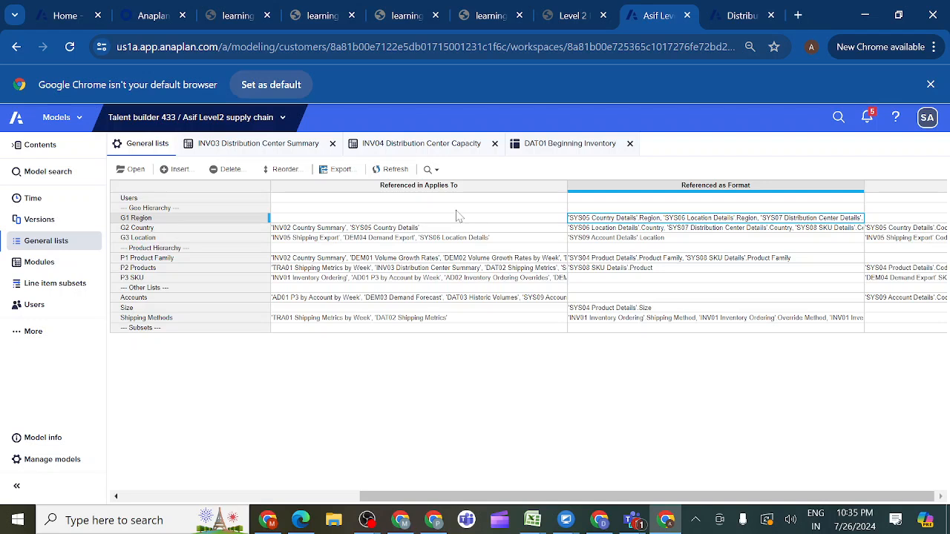
{"action": "left_click", "coordinate": [231, 289]}
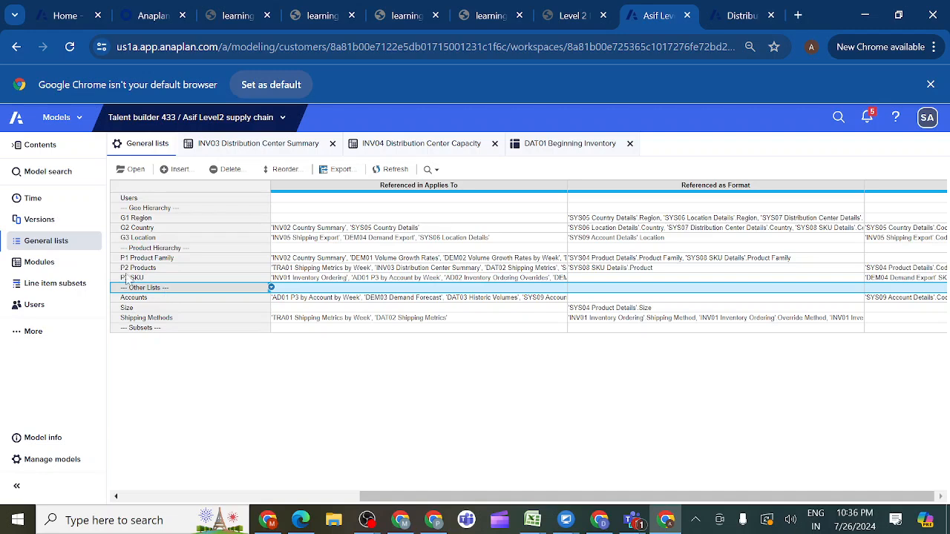
- Copy the INV01 Inventory Ordering module with its default view and cell data, and return to the modules list
{"action": "left_click", "coordinate": [60, 265]}
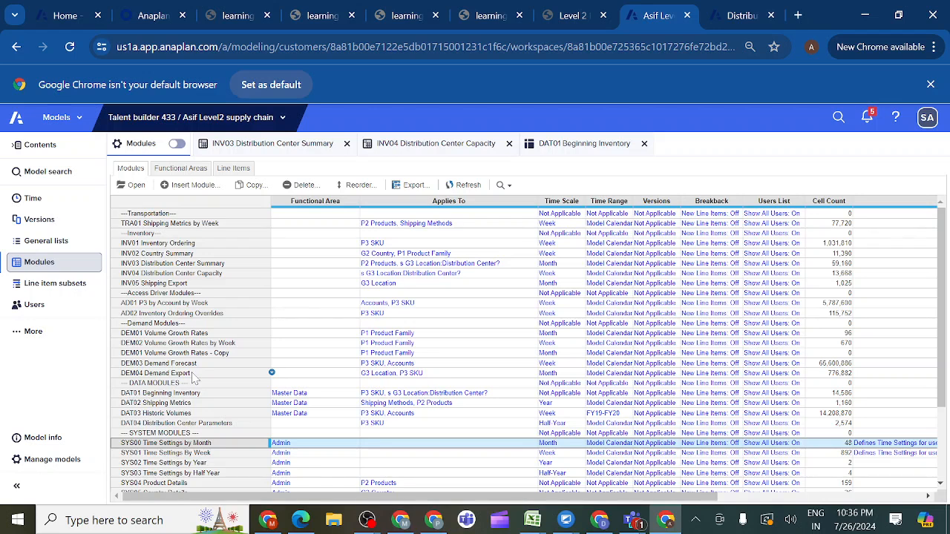
{"action": "left_click", "coordinate": [177, 248]}
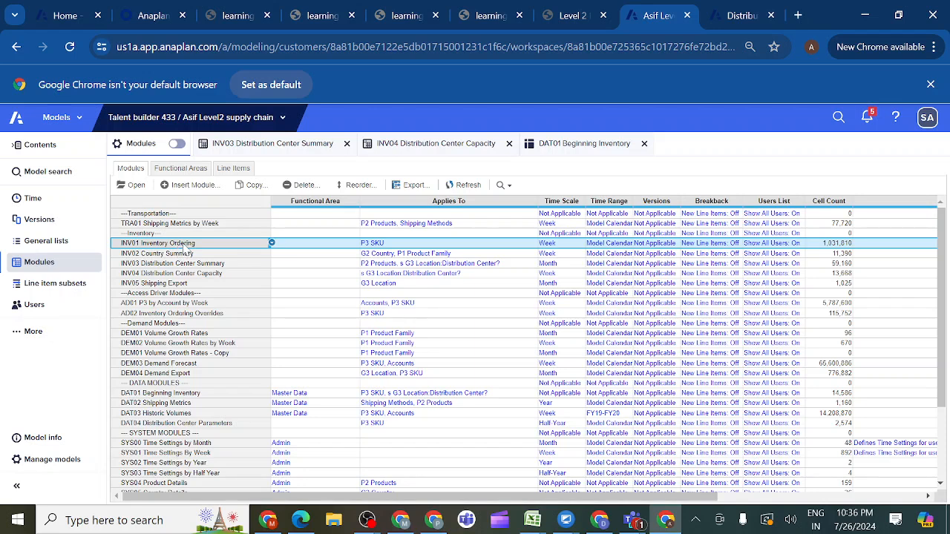
{"action": "left_click", "coordinate": [249, 185]}
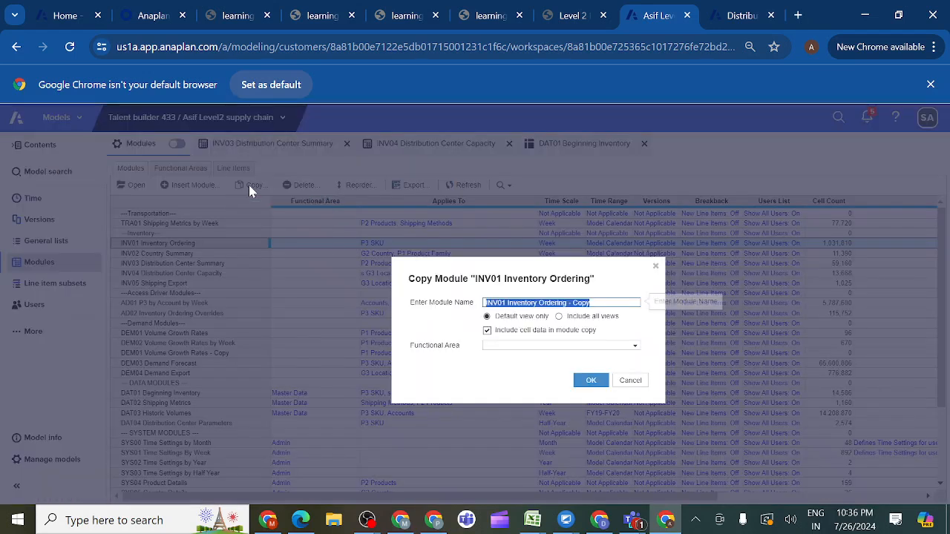
{"action": "left_click", "coordinate": [591, 381]}
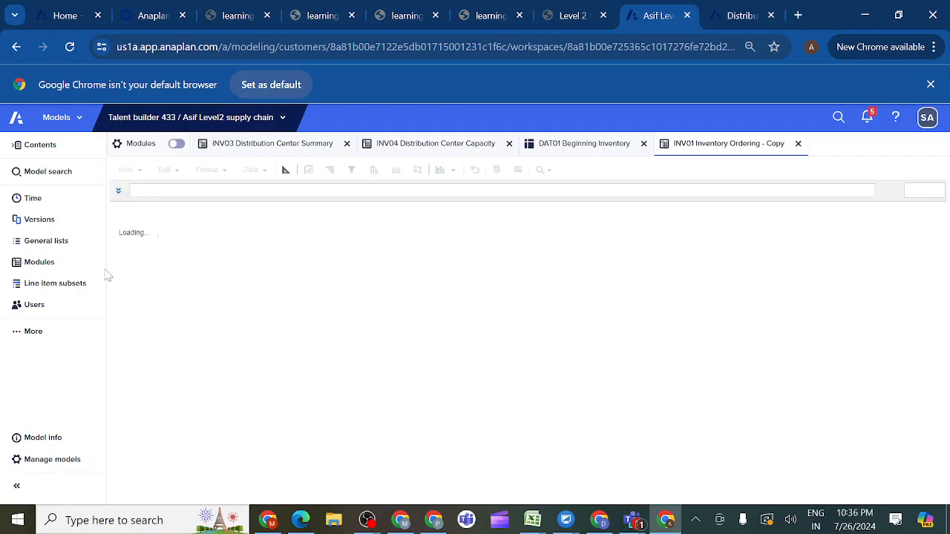
{"action": "left_click", "coordinate": [39, 262]}
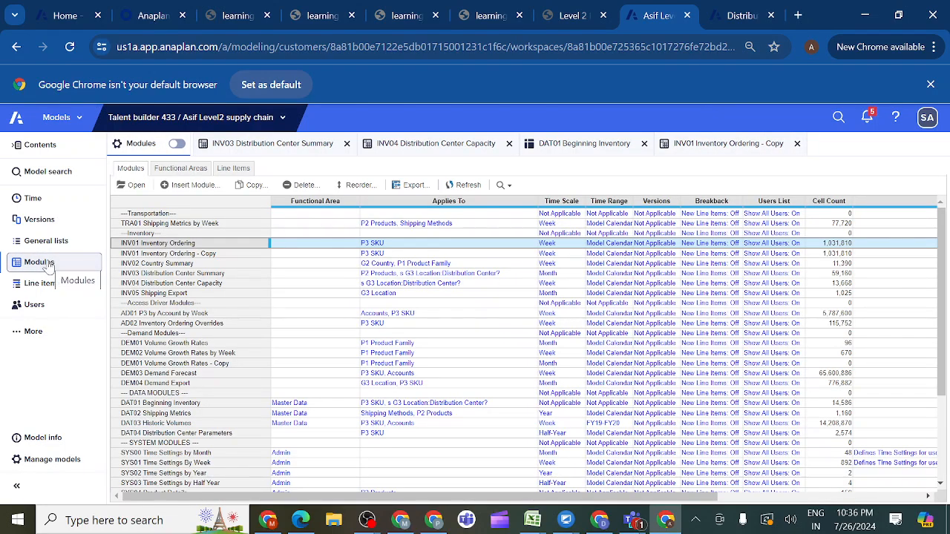
- Enter the note TBD for the INV01 Inventory Ordering - Copy module
{"action": "left_click", "coordinate": [167, 255]}
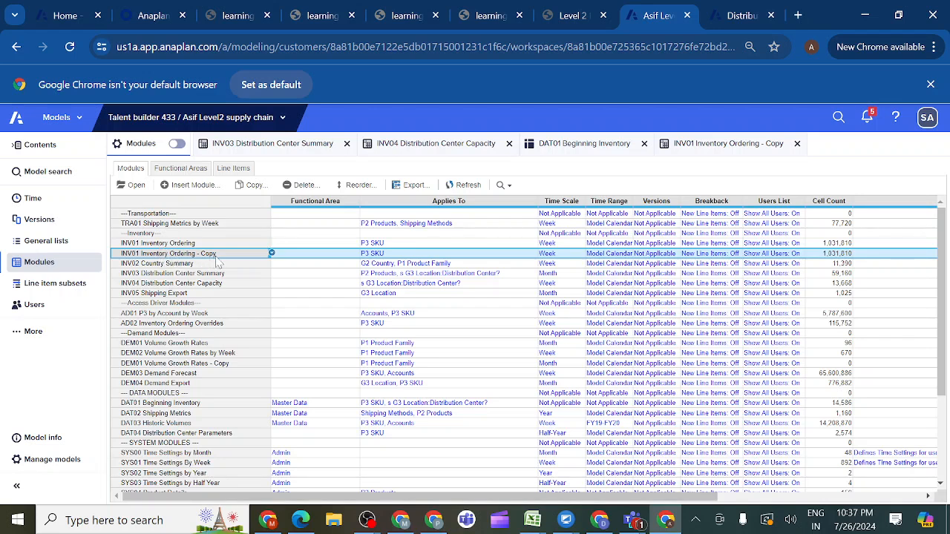
{"action": "left_click", "coordinate": [861, 258]}
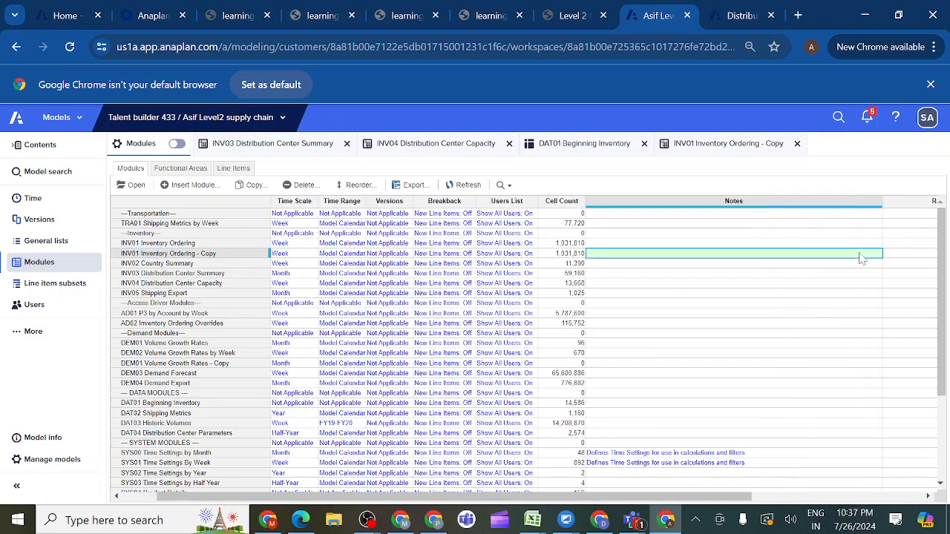
{"action": "double_click", "coordinate": [681, 253]}
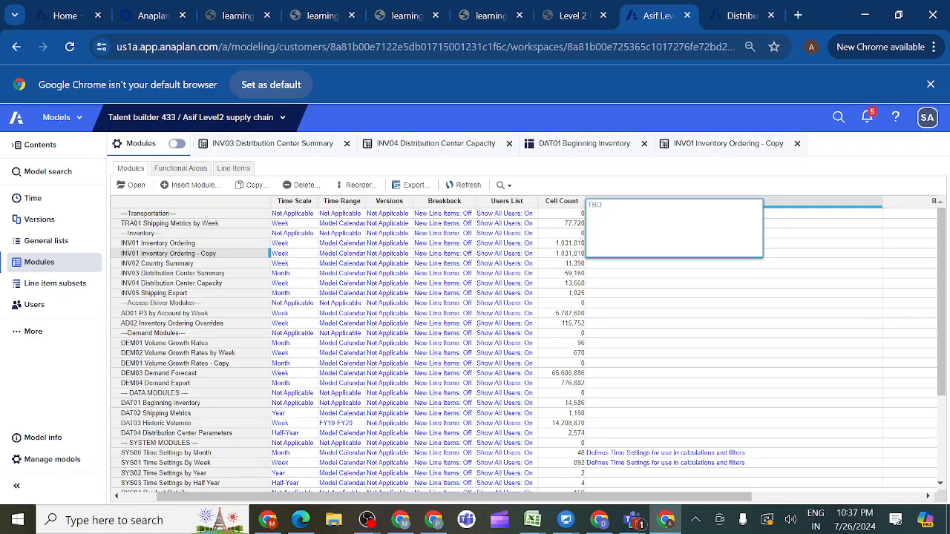
{"action": "type", "text": "TBD"}
{"action": "left_click", "coordinate": [663, 303]}
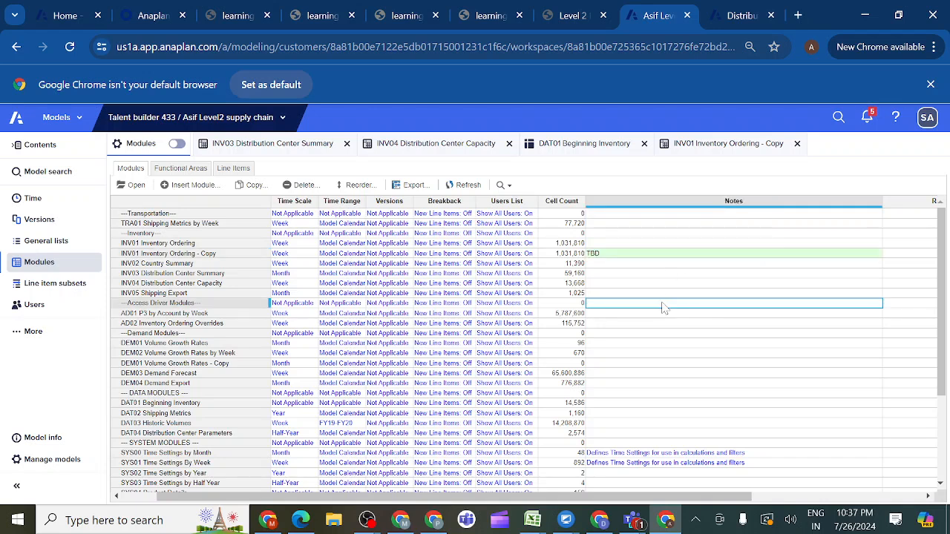
{"action": "left_click", "coordinate": [608, 254]}
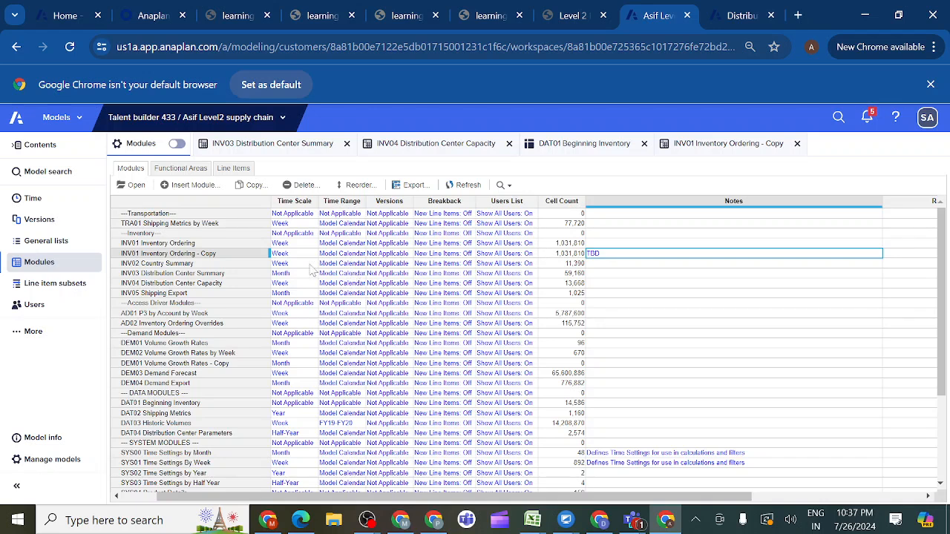
- Delete the INV01 Inventory Ordering - Copy module from the model
{"action": "left_click", "coordinate": [223, 256]}
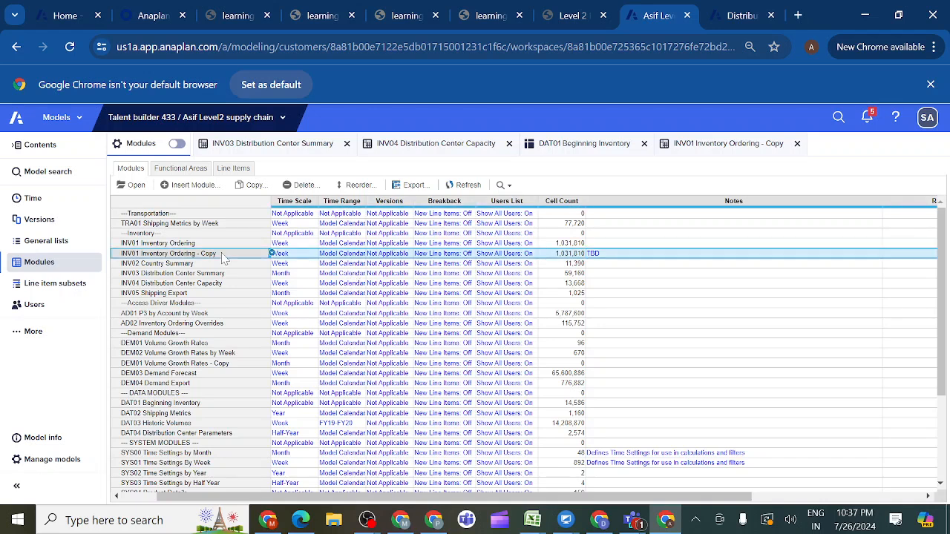
{"action": "left_click", "coordinate": [303, 185]}
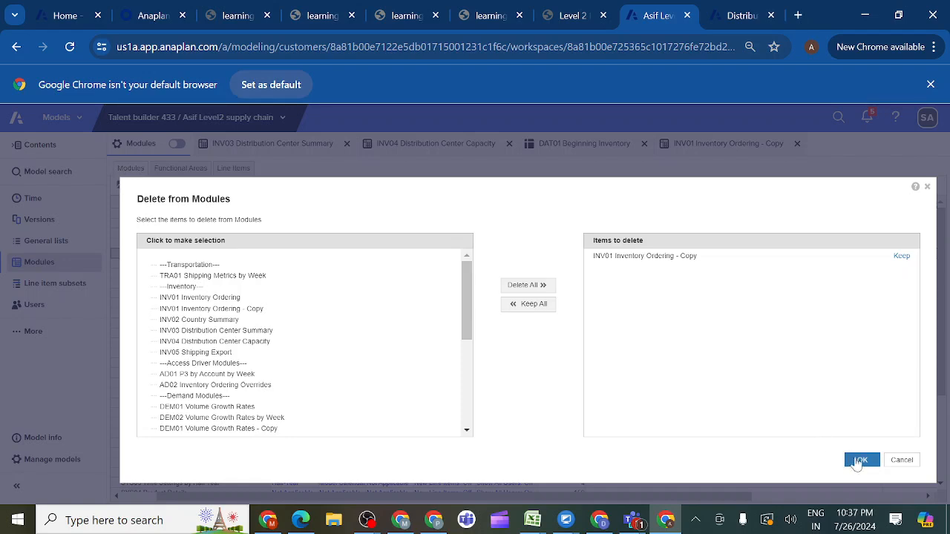
{"action": "left_click", "coordinate": [861, 462]}
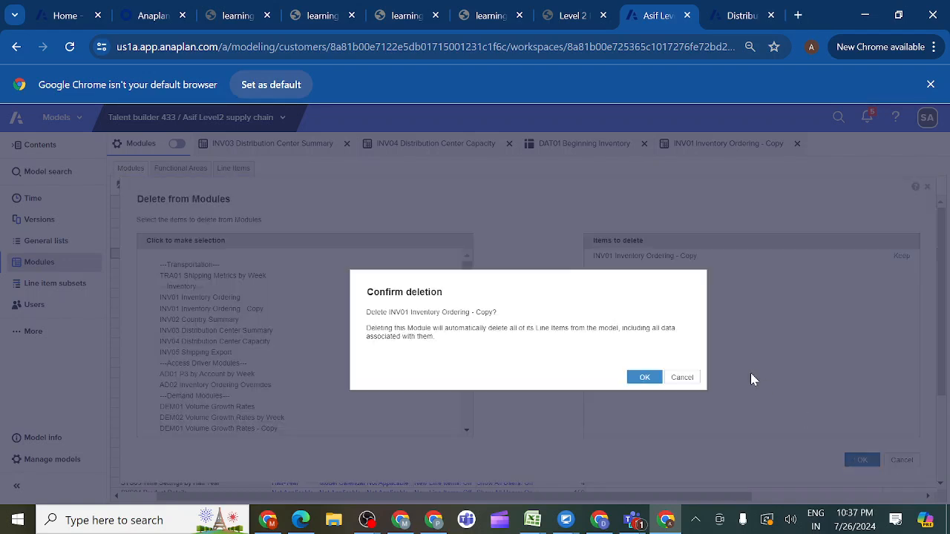
{"action": "left_click", "coordinate": [644, 378]}
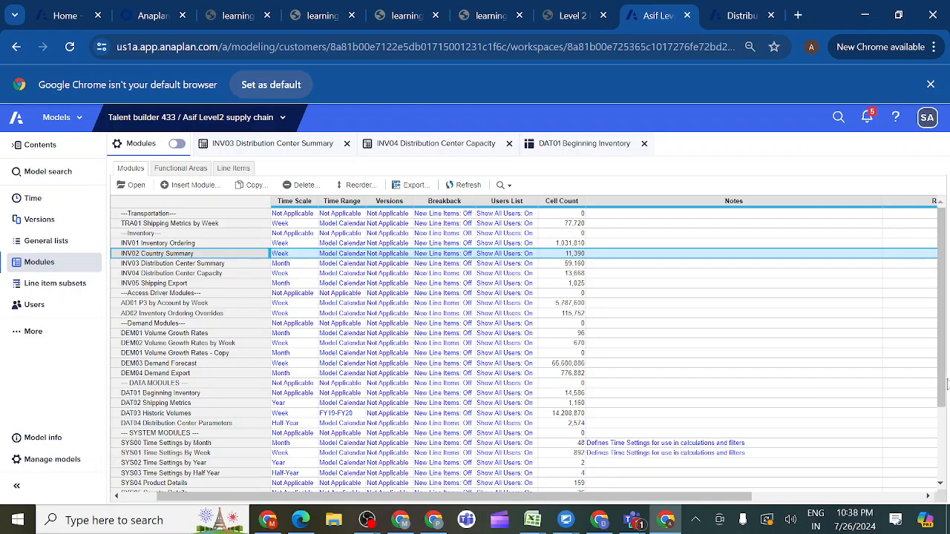
- Open the DEM01 Volume Growth Rates - Copy module in blueprint view
{"action": "left_click_drag", "start_coordinate": [943, 385], "coordinate": [945, 464]}
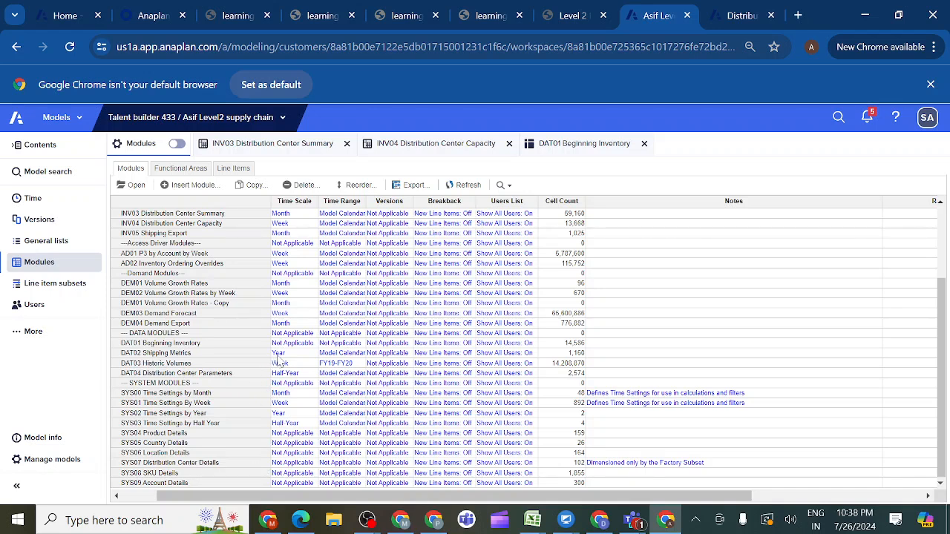
{"action": "left_click", "coordinate": [224, 326]}
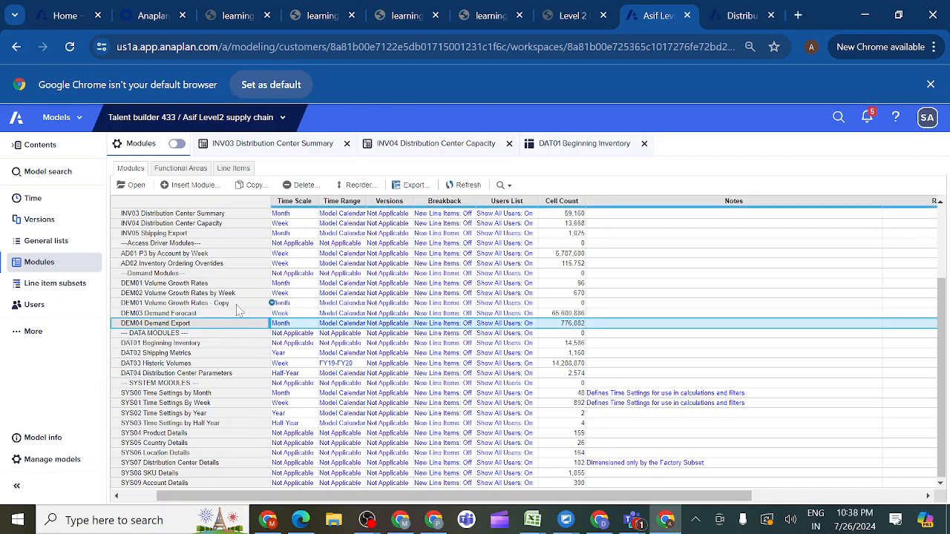
{"action": "left_click", "coordinate": [236, 306]}
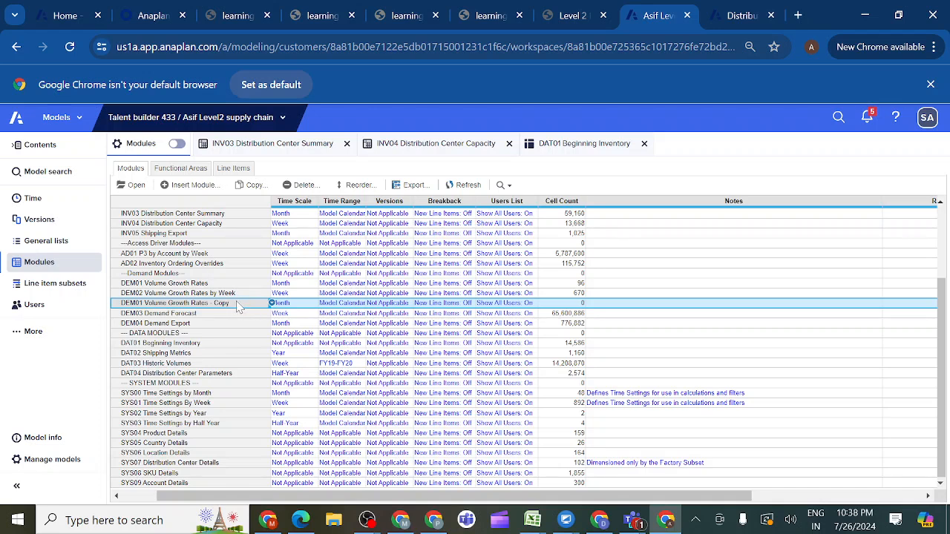
{"action": "left_click", "coordinate": [134, 187]}
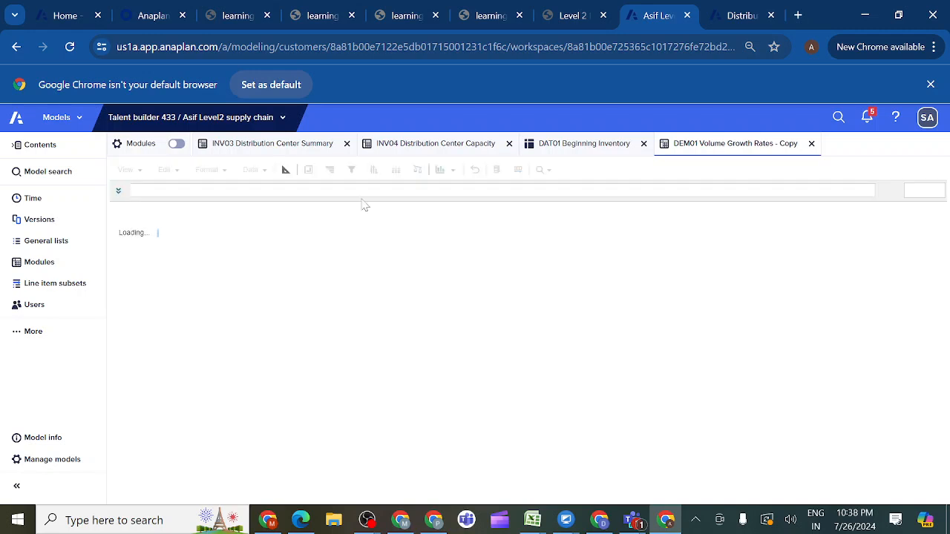
{"action": "left_click", "coordinate": [285, 170]}
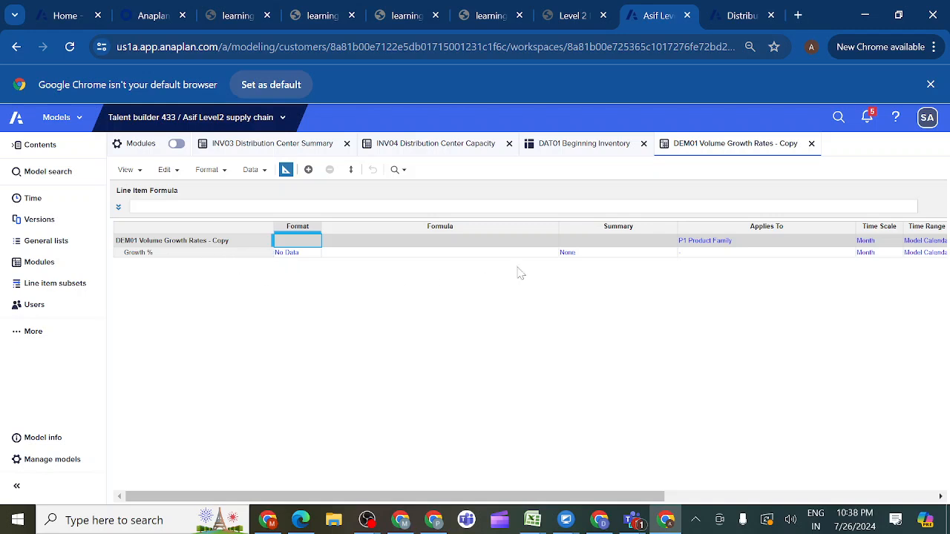
- Set the time scale of the Growth % line item to Not Applicable
{"action": "left_click", "coordinate": [695, 254]}
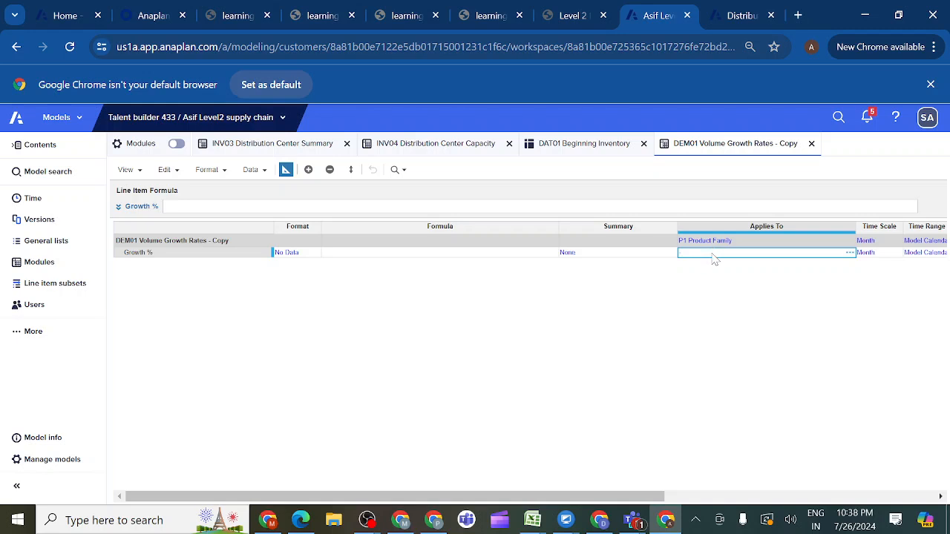
{"action": "left_click", "coordinate": [883, 254]}
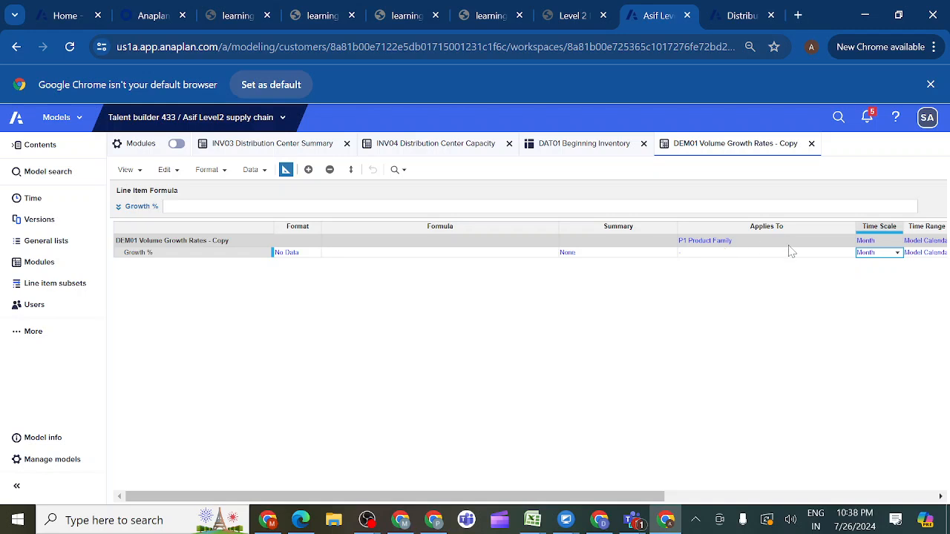
{"action": "left_click", "coordinate": [898, 254]}
{"action": "left_click", "coordinate": [882, 268]}
{"action": "left_click", "coordinate": [220, 257]}
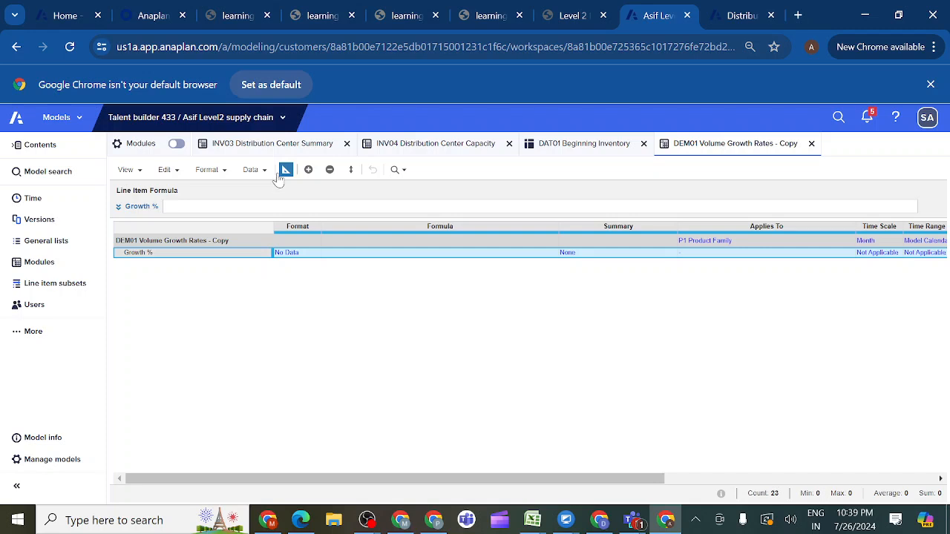
{"action": "left_click", "coordinate": [283, 119]}
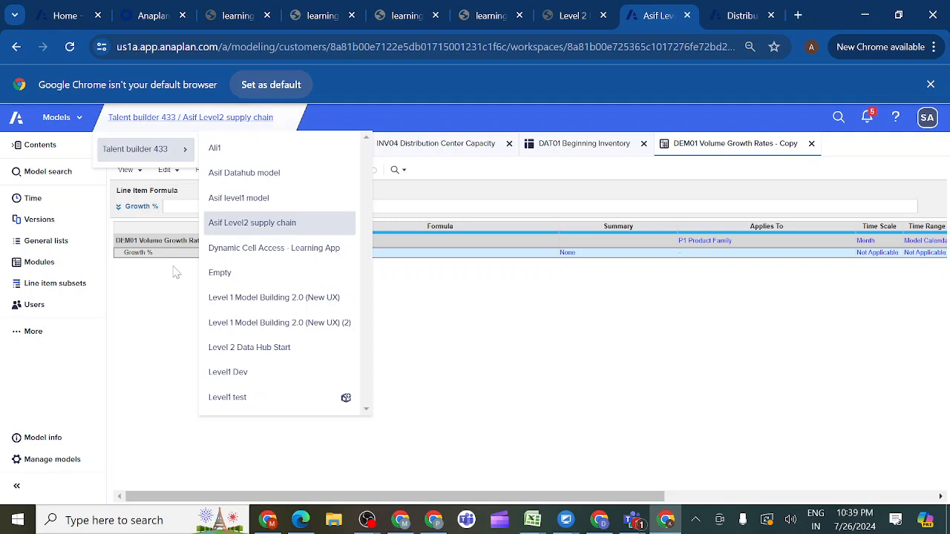
{"action": "left_click", "coordinate": [148, 295]}
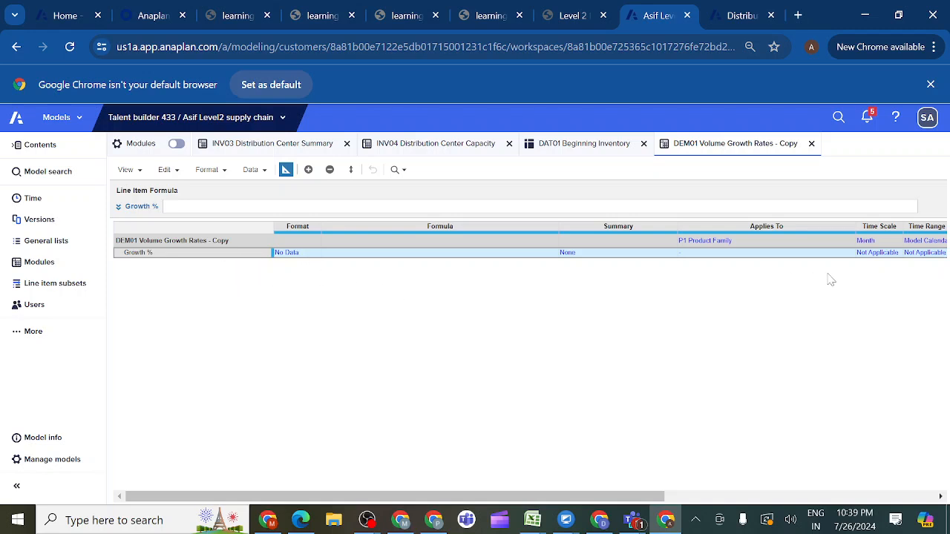
{"action": "left_click", "coordinate": [878, 254]}
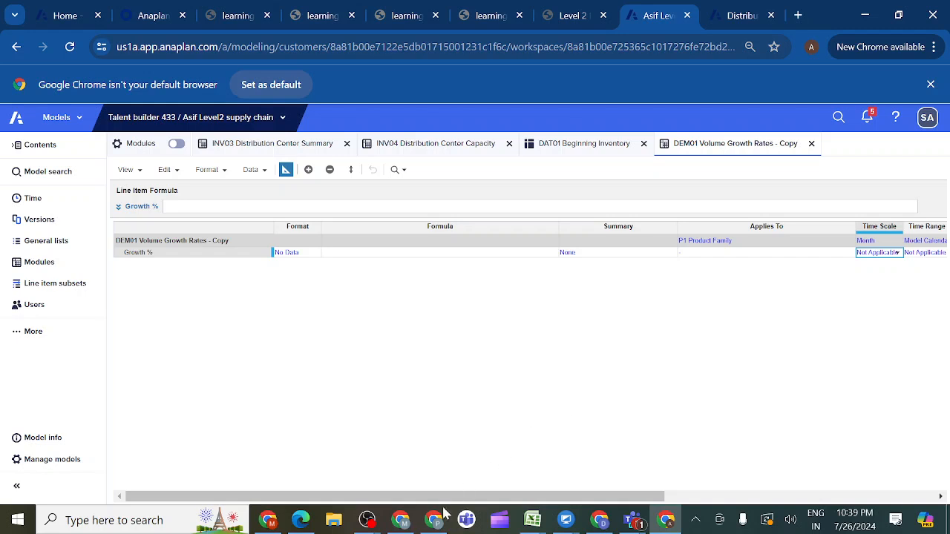
{"action": "left_click_drag", "start_coordinate": [441, 499], "coordinate": [356, 490]}
- Set the format type of the Growth % line item to Number, keeping the default number options
{"action": "left_click", "coordinate": [305, 255]}
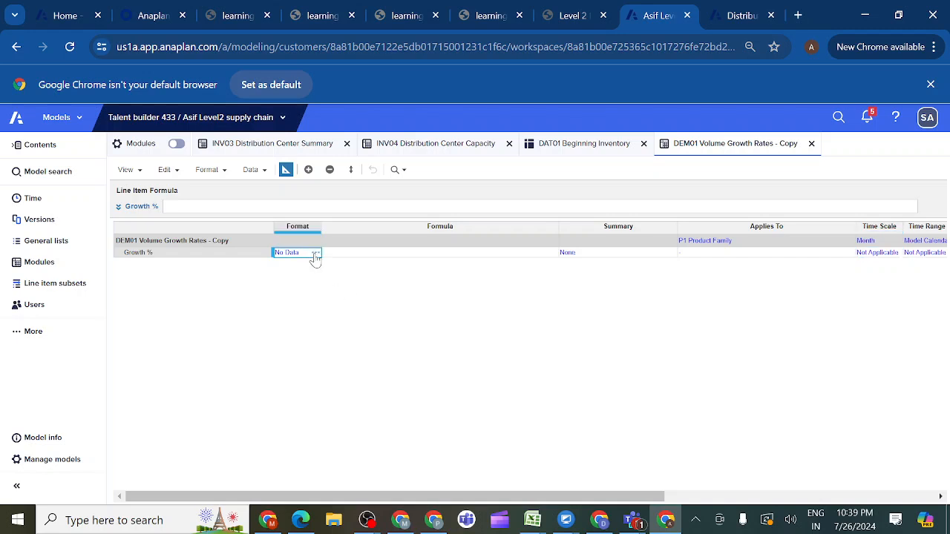
{"action": "left_click", "coordinate": [314, 254]}
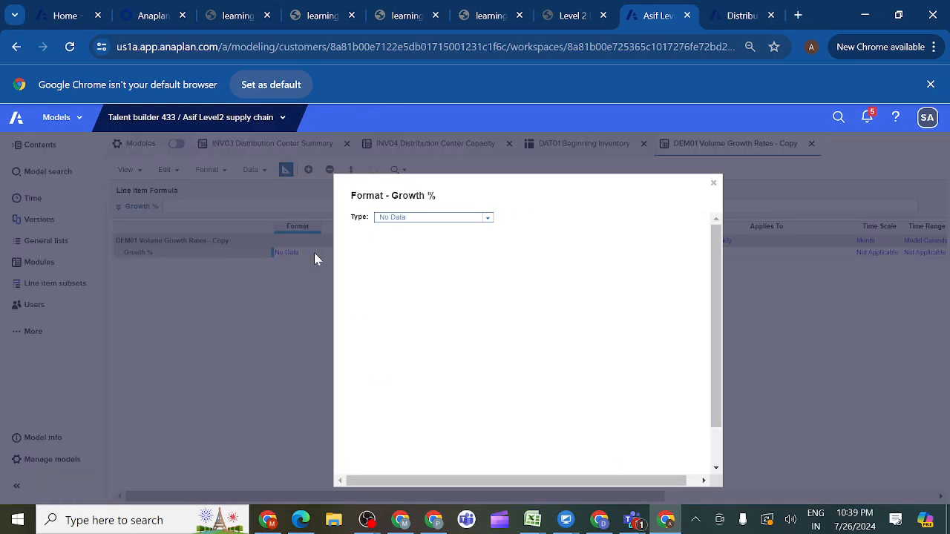
{"action": "left_click", "coordinate": [486, 222]}
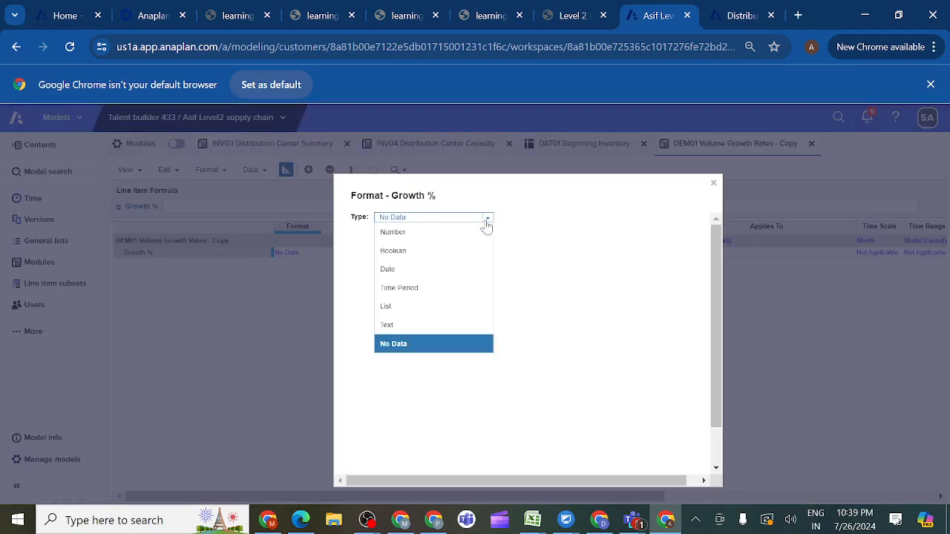
{"action": "left_click", "coordinate": [425, 242]}
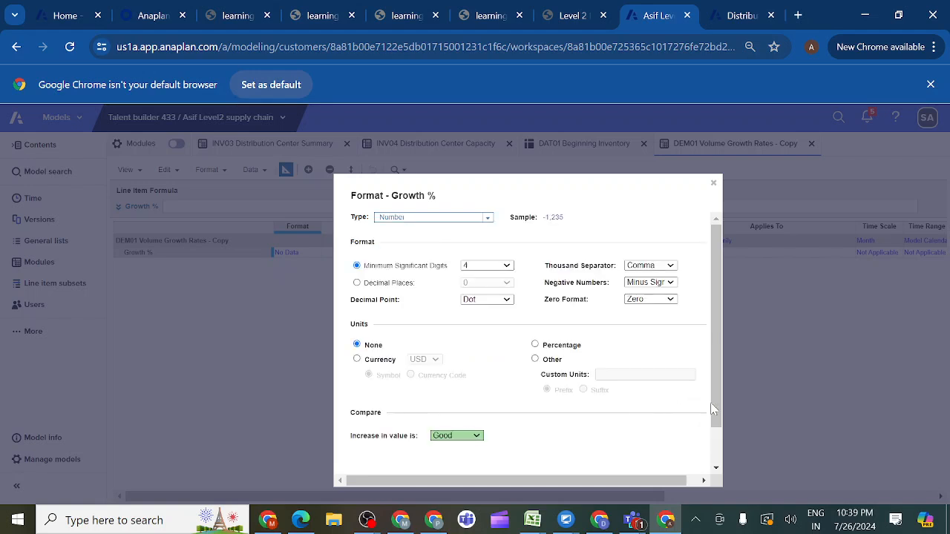
{"action": "scroll", "coordinate": [715, 408], "scroll_direction": "down", "scroll_amount": 3}
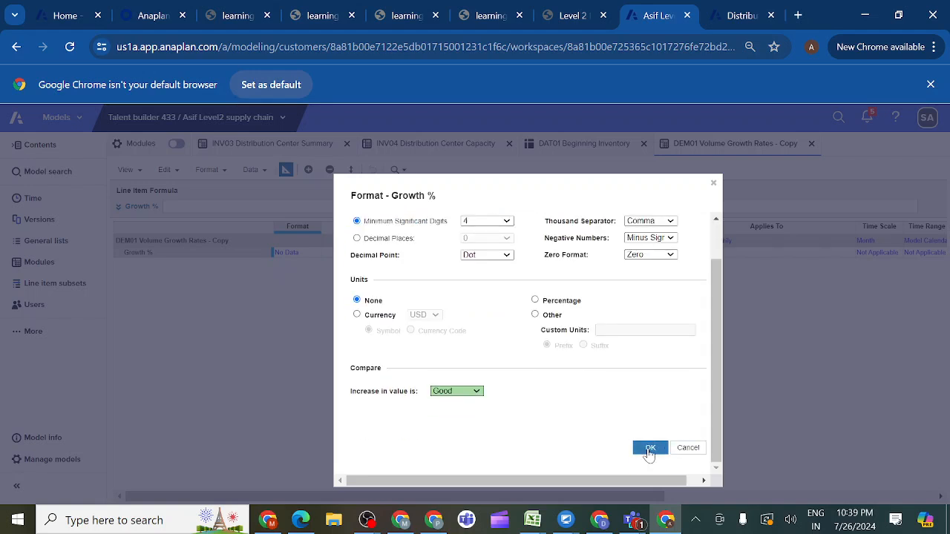
{"action": "left_click", "coordinate": [647, 448]}
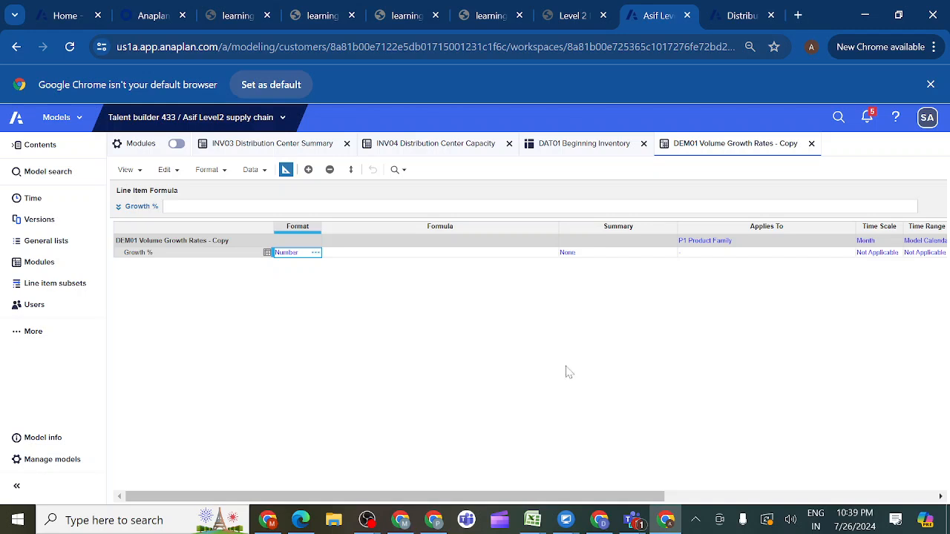
- Set the time scale of the Growth % line item in DEM01 Volume Growth Rates - Copy to Week
{"action": "left_click_drag", "start_coordinate": [409, 496], "coordinate": [469, 495]}
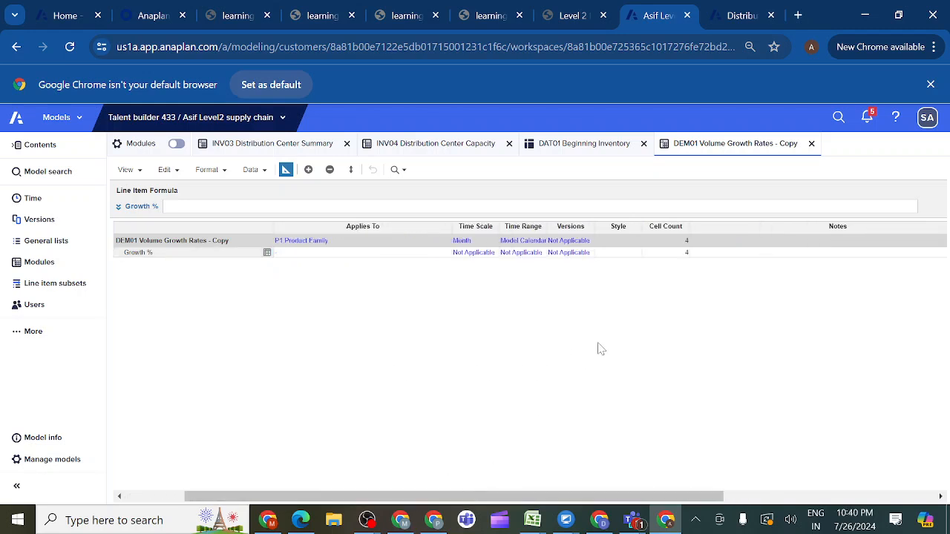
{"action": "left_click", "coordinate": [486, 254]}
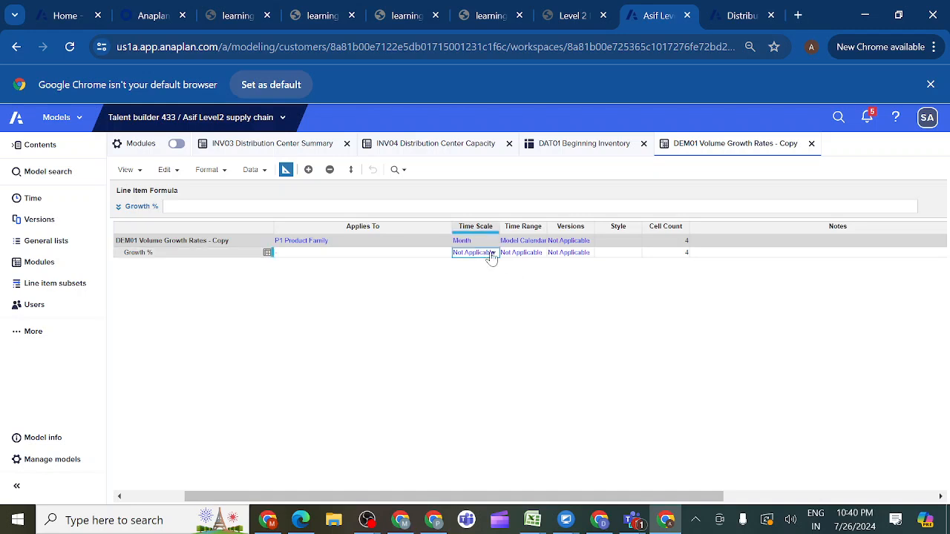
{"action": "left_click", "coordinate": [492, 254]}
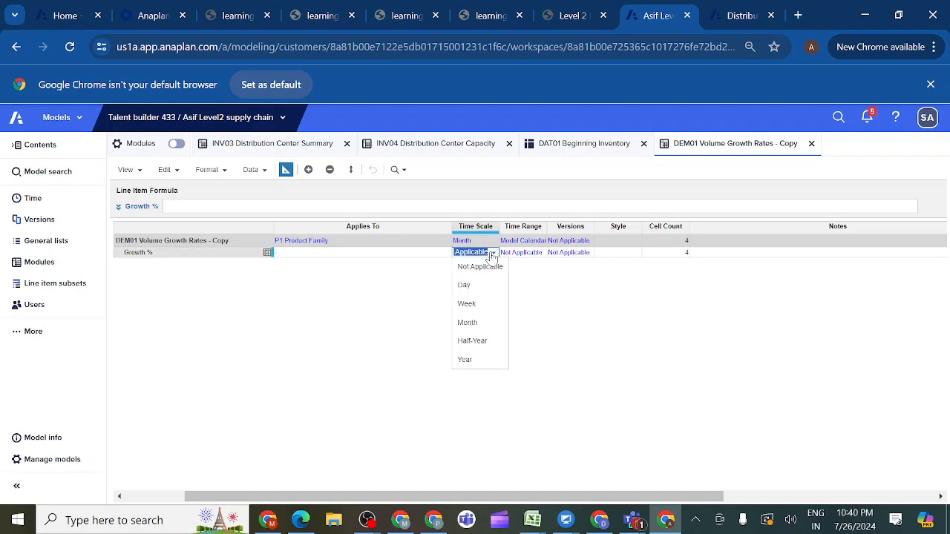
{"action": "left_click", "coordinate": [469, 305]}
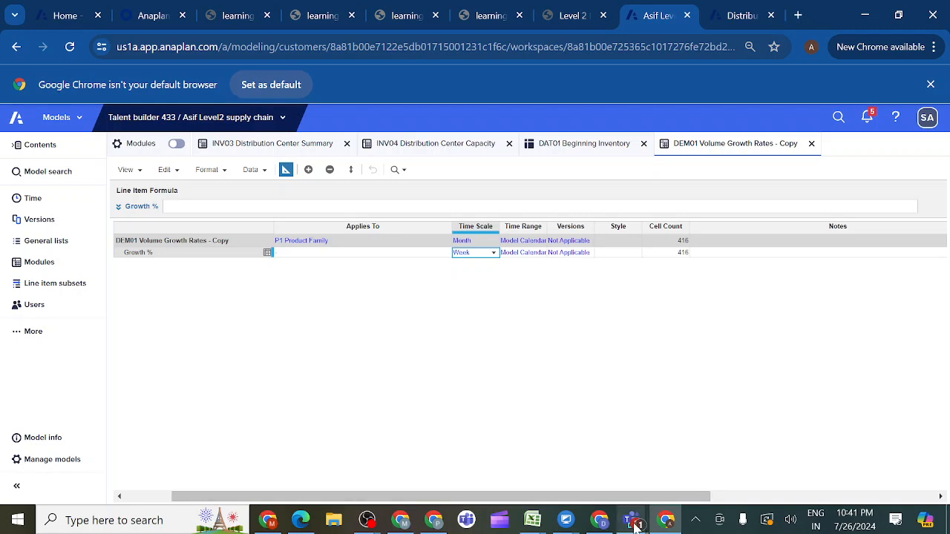
- Switch to the Anaplan evening class meeting in Microsoft Teams and stop sharing the screen
{"action": "mouse_move", "coordinate": [630, 523]}
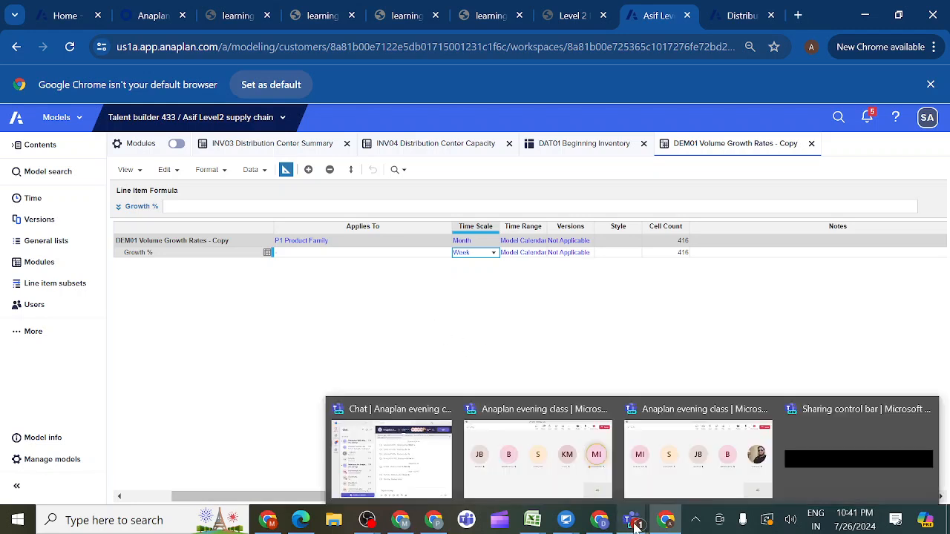
{"action": "left_click", "coordinate": [659, 482]}
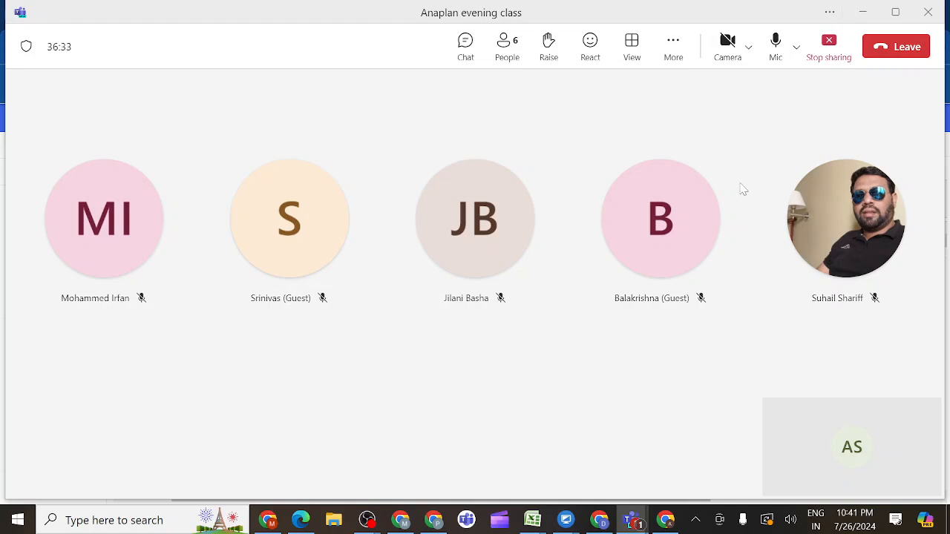
{"action": "left_click", "coordinate": [830, 48]}
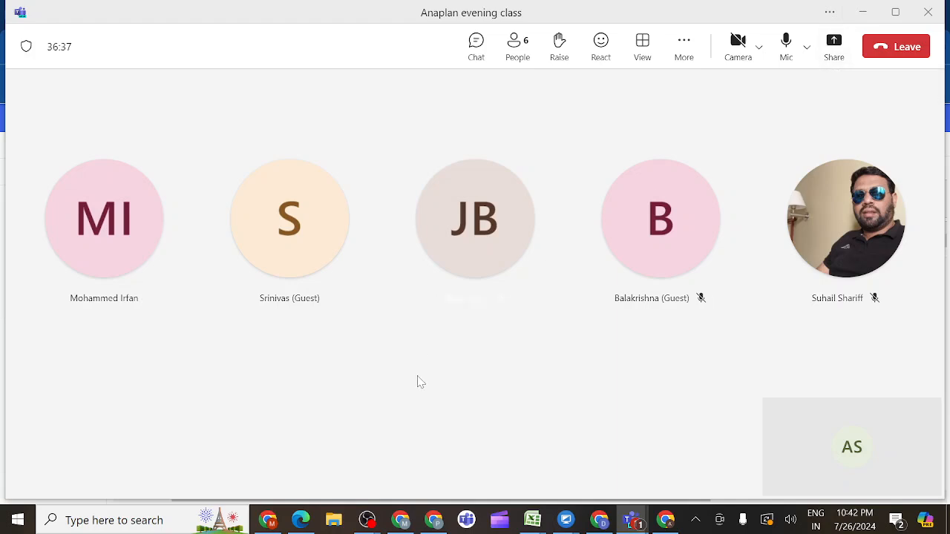
- Switch to OBS and request to stop the current recording
{"action": "mouse_move", "coordinate": [366, 519]}
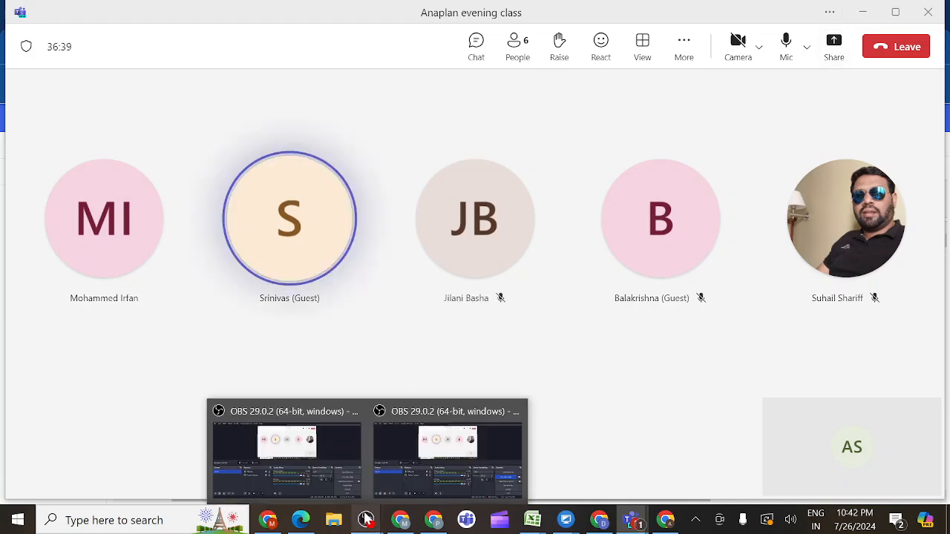
{"action": "left_click", "coordinate": [403, 439]}
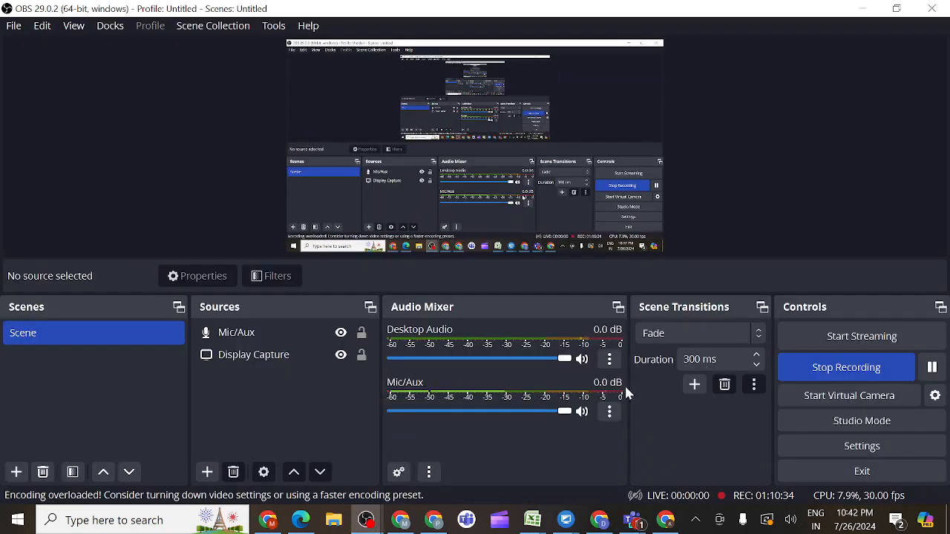
{"action": "left_click", "coordinate": [818, 370]}
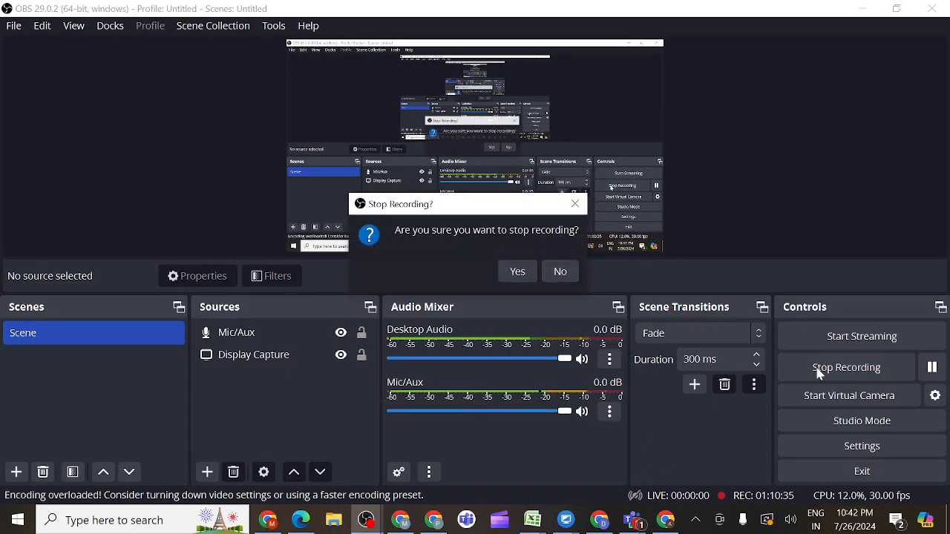